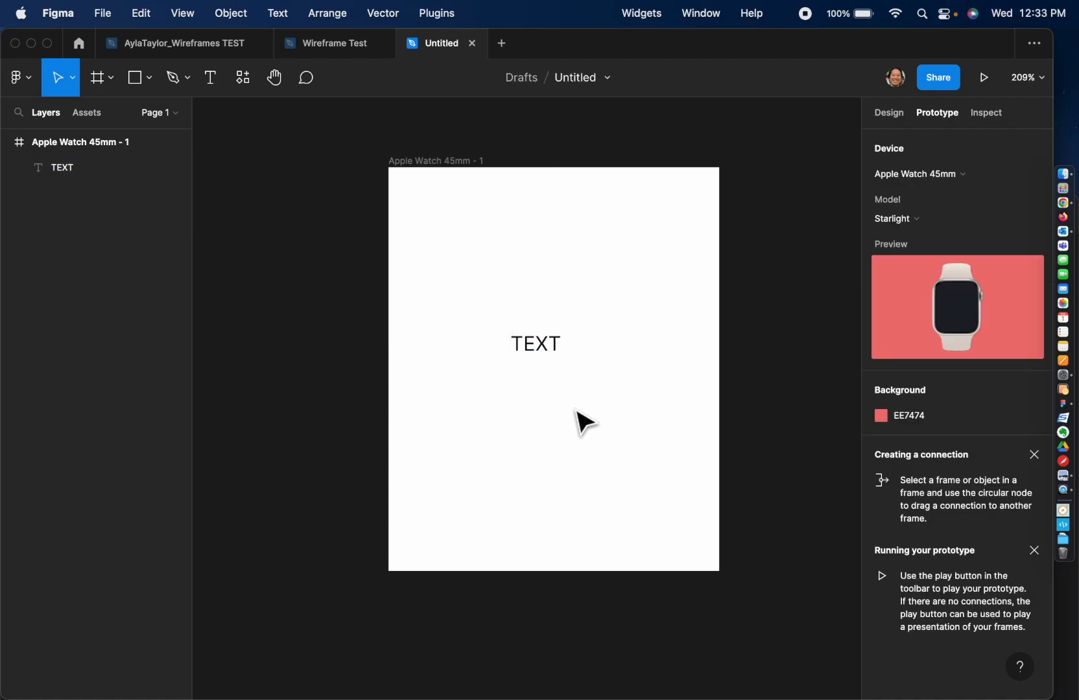
Draw a rectangle about 117 × 117 over the text and send it behind the text.
{"action": "left_click", "coordinate": [559, 354]}
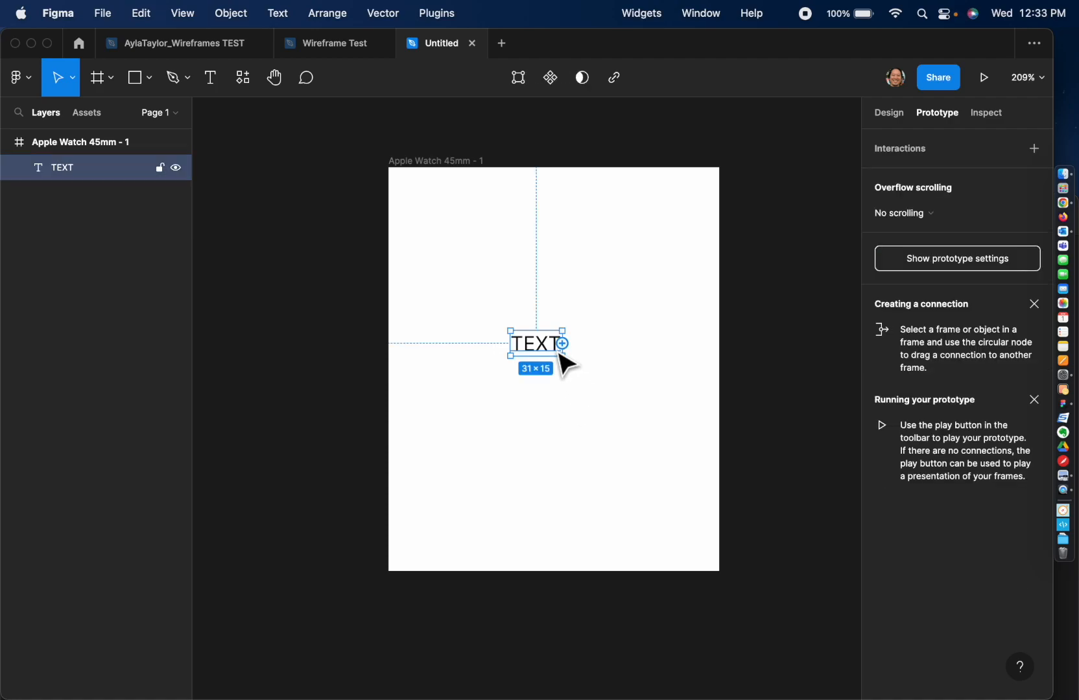
{"action": "left_click", "coordinate": [462, 262]}
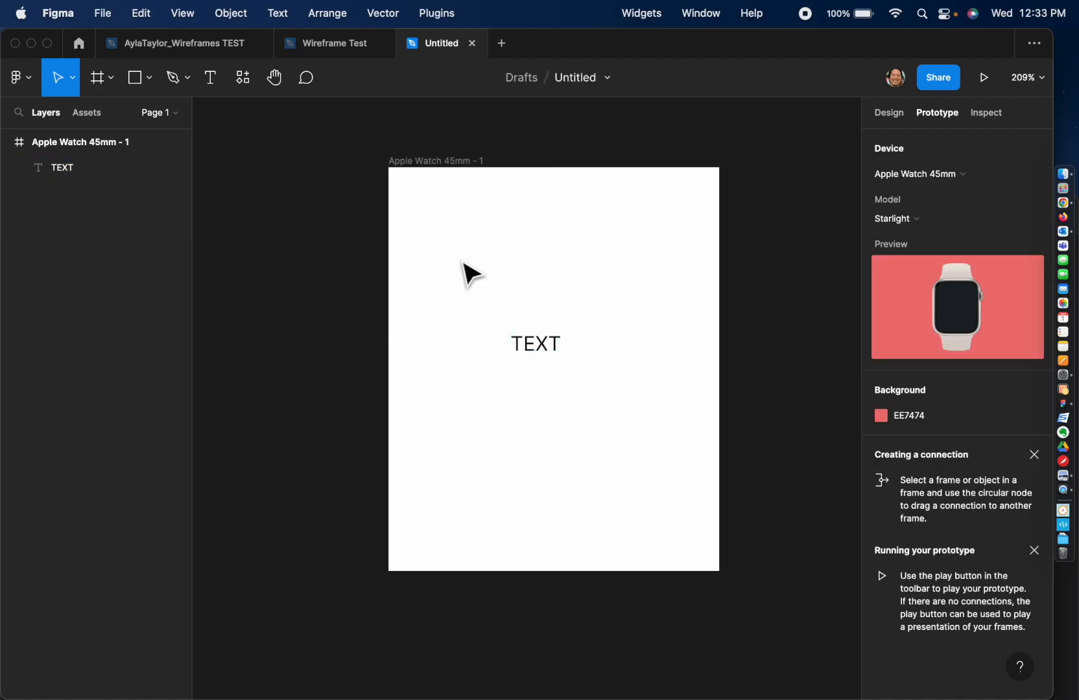
{"action": "left_click", "coordinate": [531, 351]}
{"action": "left_click", "coordinate": [468, 280]}
{"action": "key", "text": "r"}
{"action": "mouse_move", "coordinate": [440, 260]}
{"action": "left_mouse_down"}
{"action": "mouse_move", "coordinate": [591, 425]}
{"action": "mouse_move", "coordinate": [636, 454]}
{"action": "left_mouse_up"}
{"action": "right_click", "coordinate": [614, 433]}
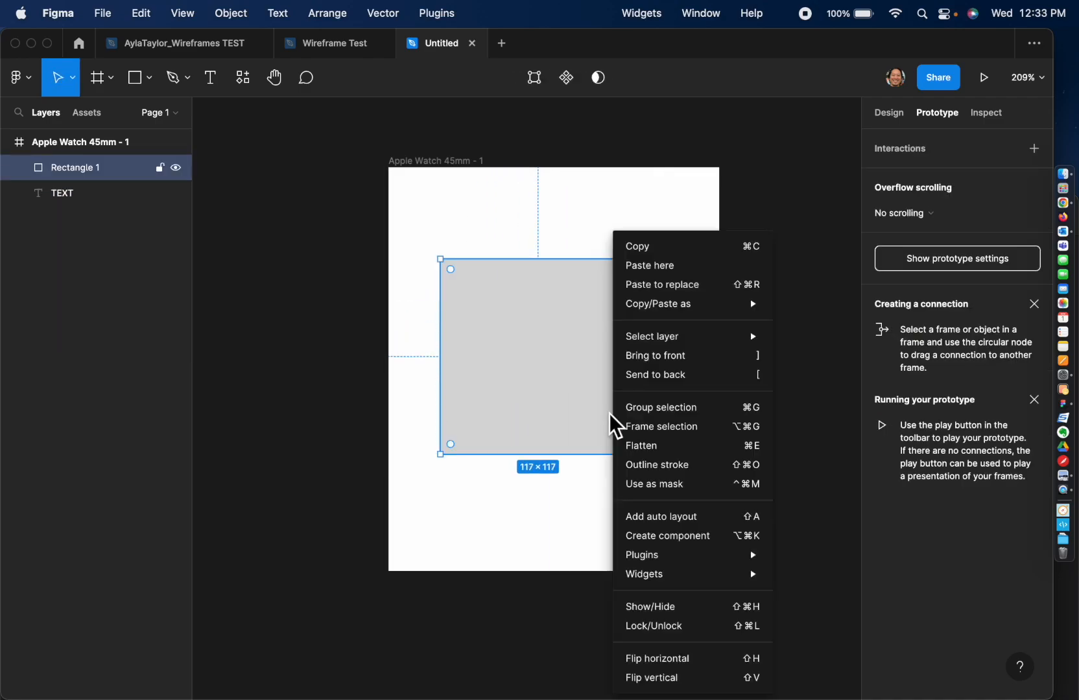
{"action": "left_click", "coordinate": [713, 376]}
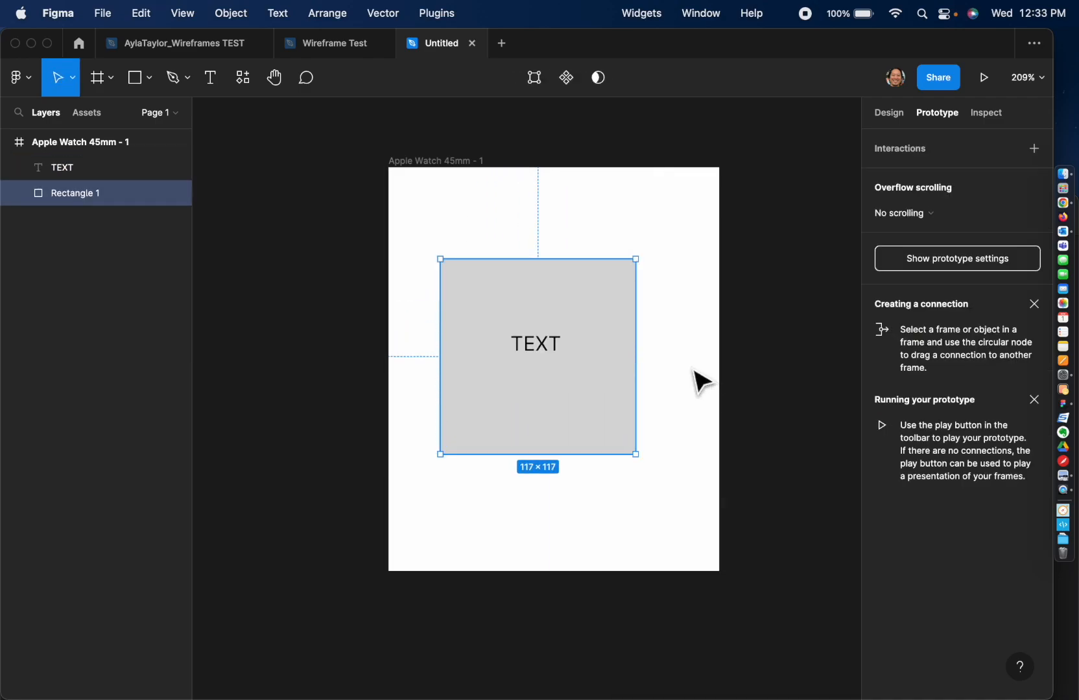
Select the text and rectangle together and wrap them in an auto layout frame.
{"action": "left_click", "coordinate": [539, 347]}
{"action": "left_click", "coordinate": [583, 299], "text": "shift"}
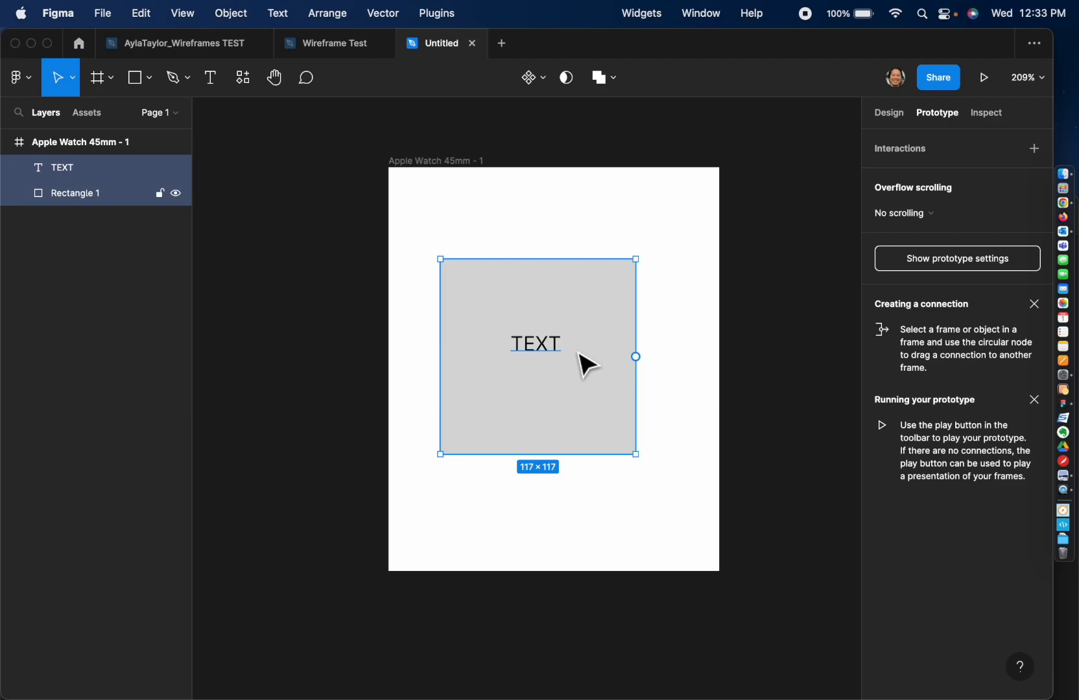
{"action": "key", "text": "shift+a"}
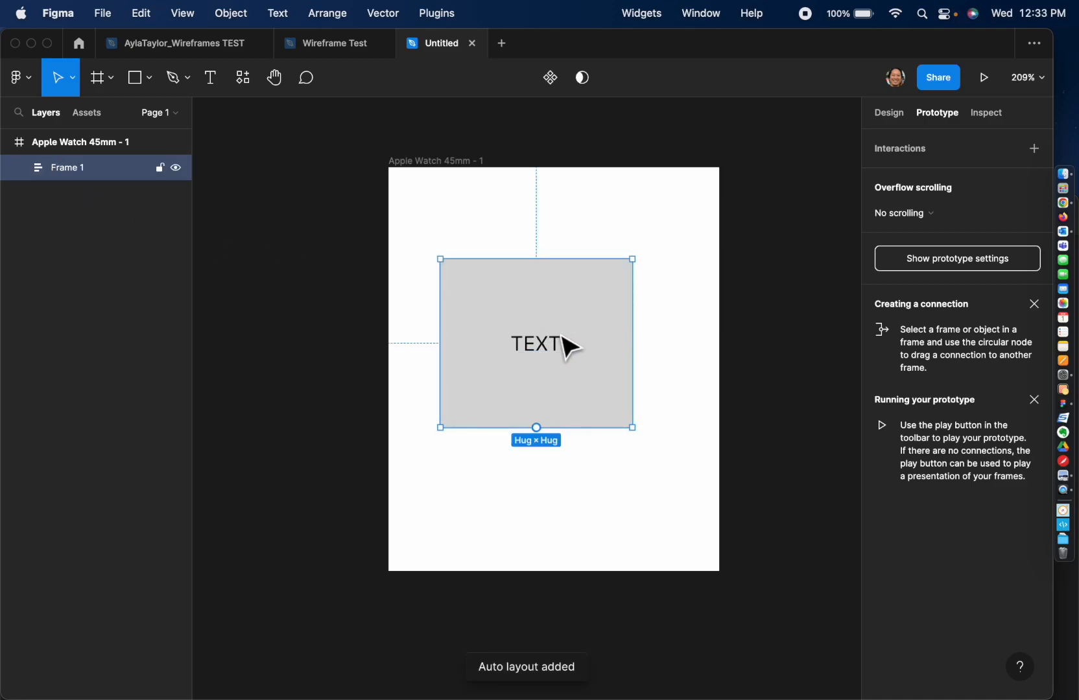
{"action": "left_click", "coordinate": [893, 113]}
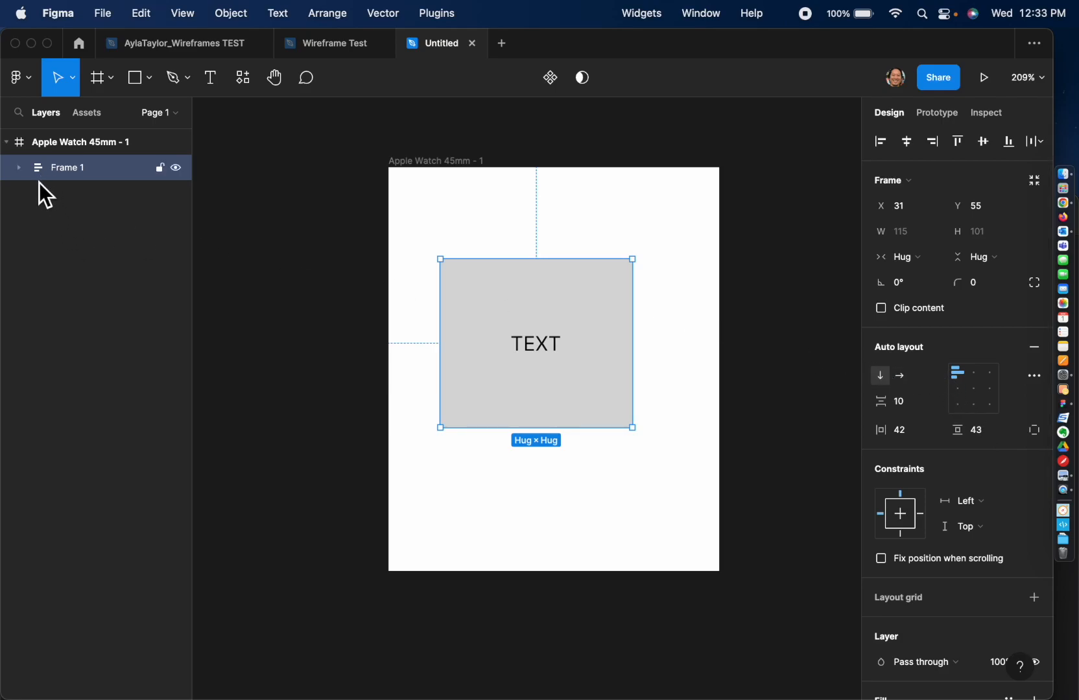
{"action": "key", "text": "super+shift+g"}
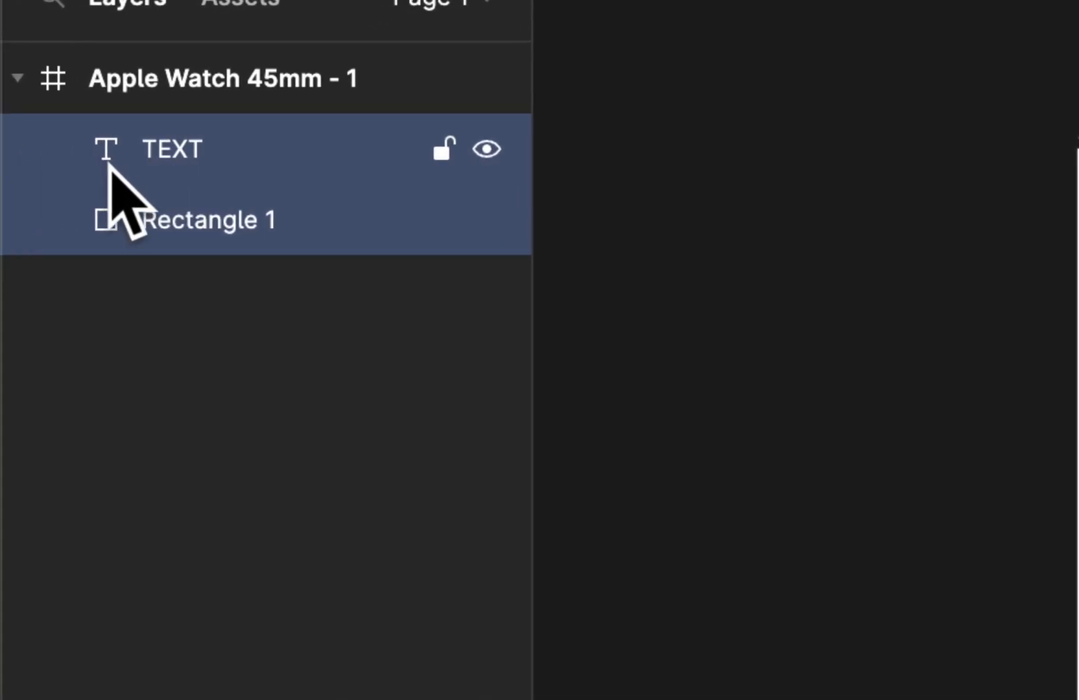
{"action": "key", "text": "shift+a"}
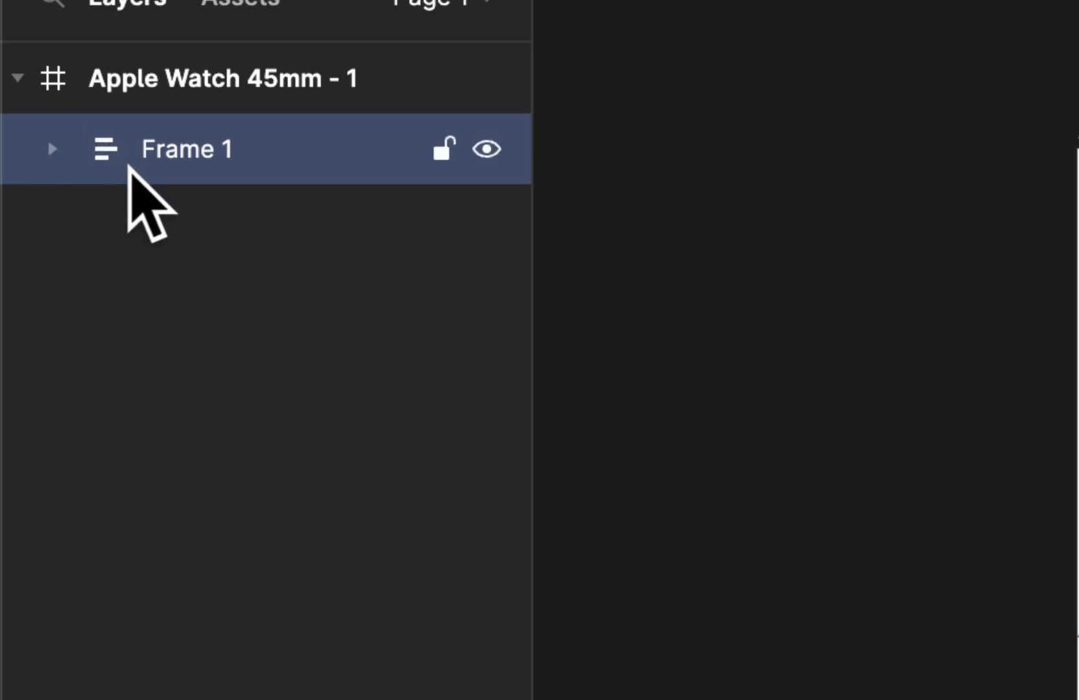
Resize the auto layout frame to 200 × 171.
{"action": "left_click", "coordinate": [48, 159]}
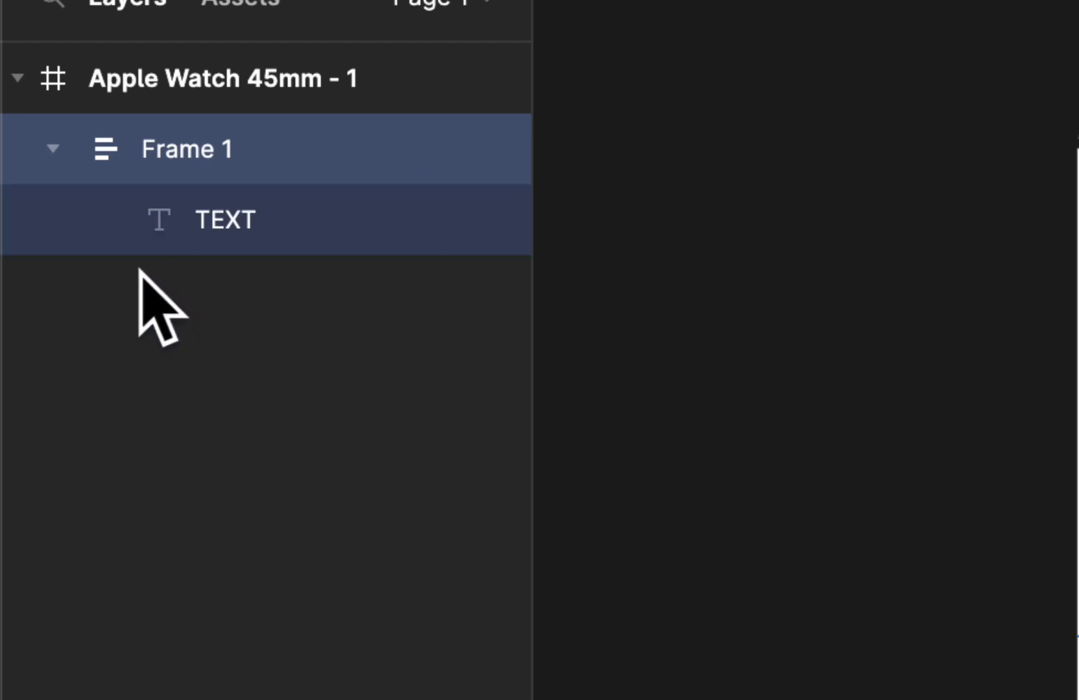
{"action": "scroll", "coordinate": [867, 267], "scroll_direction": "right", "scroll_amount": 10}
{"action": "scroll", "coordinate": [868, 266], "scroll_direction": "down", "scroll_amount": 4}
{"action": "scroll", "coordinate": [867, 266], "scroll_direction": "left", "scroll_amount": 10}
{"action": "scroll", "coordinate": [867, 267], "scroll_direction": "down", "scroll_amount": 5}
{"action": "scroll", "coordinate": [868, 267], "scroll_direction": "right", "scroll_amount": 4}
{"action": "scroll", "coordinate": [868, 266], "scroll_direction": "up", "scroll_amount": 4}
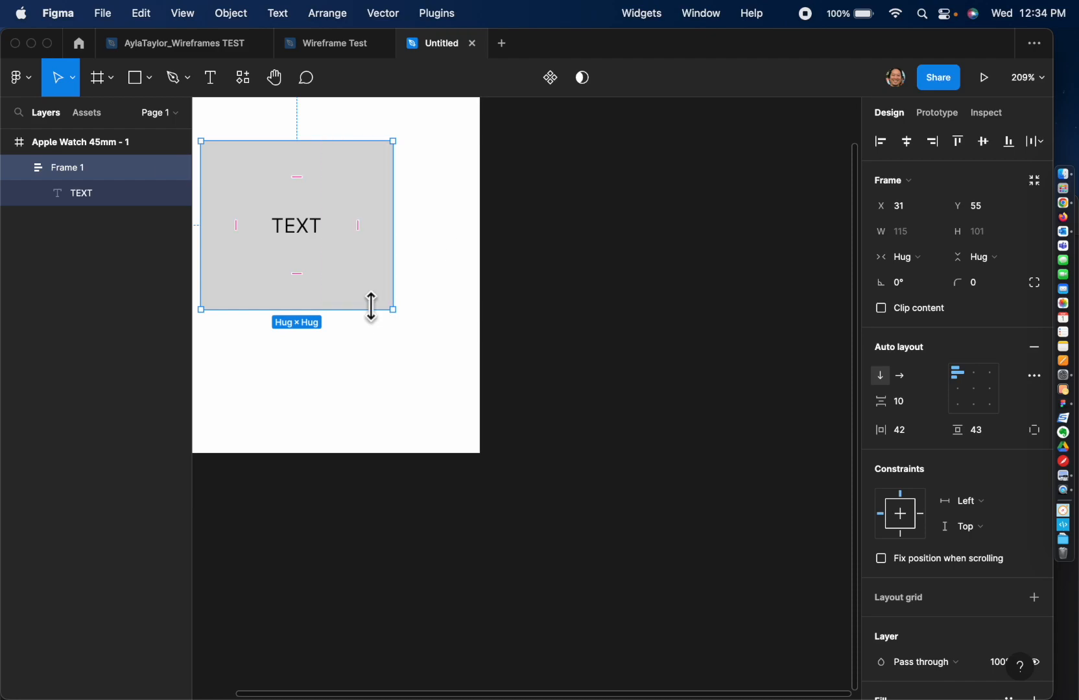
{"action": "left_click_drag", "start_coordinate": [393, 310], "coordinate": [535, 426]}
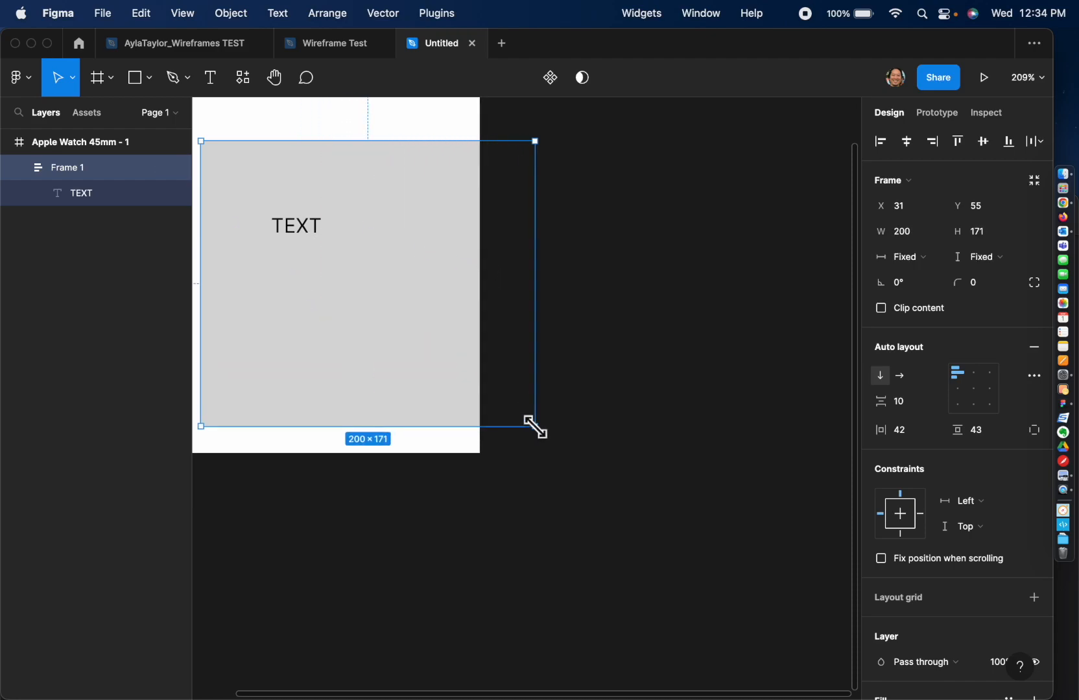
Try several content alignment options for the frame, ending with left center alignment.
{"action": "left_click", "coordinate": [967, 389]}
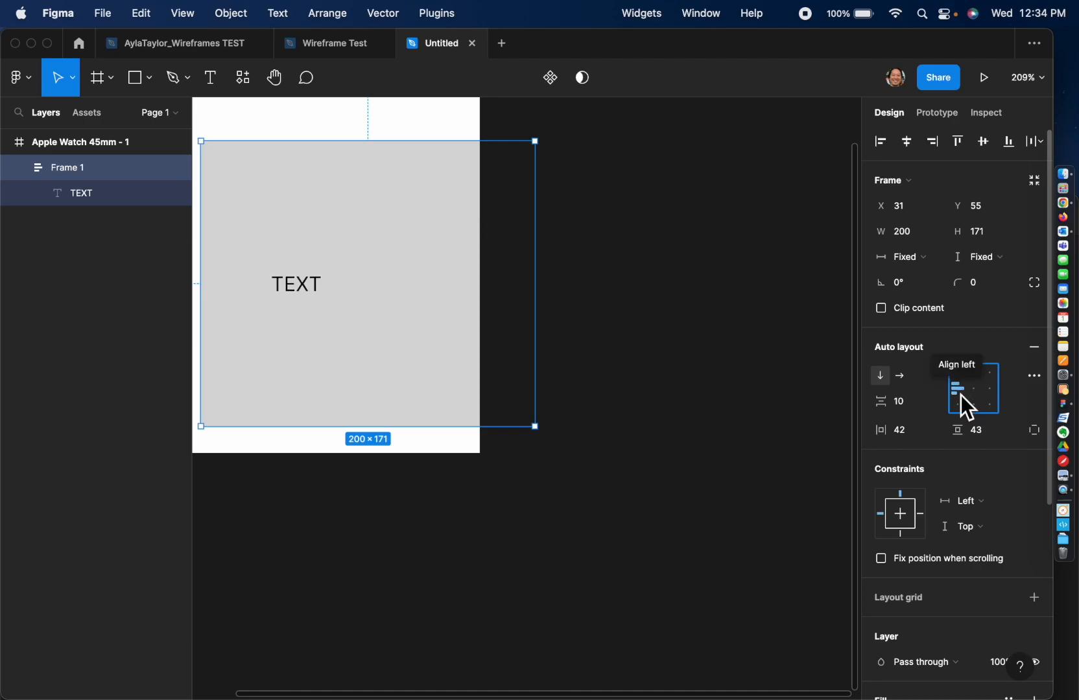
{"action": "left_click", "coordinate": [975, 393]}
{"action": "left_click", "coordinate": [989, 376]}
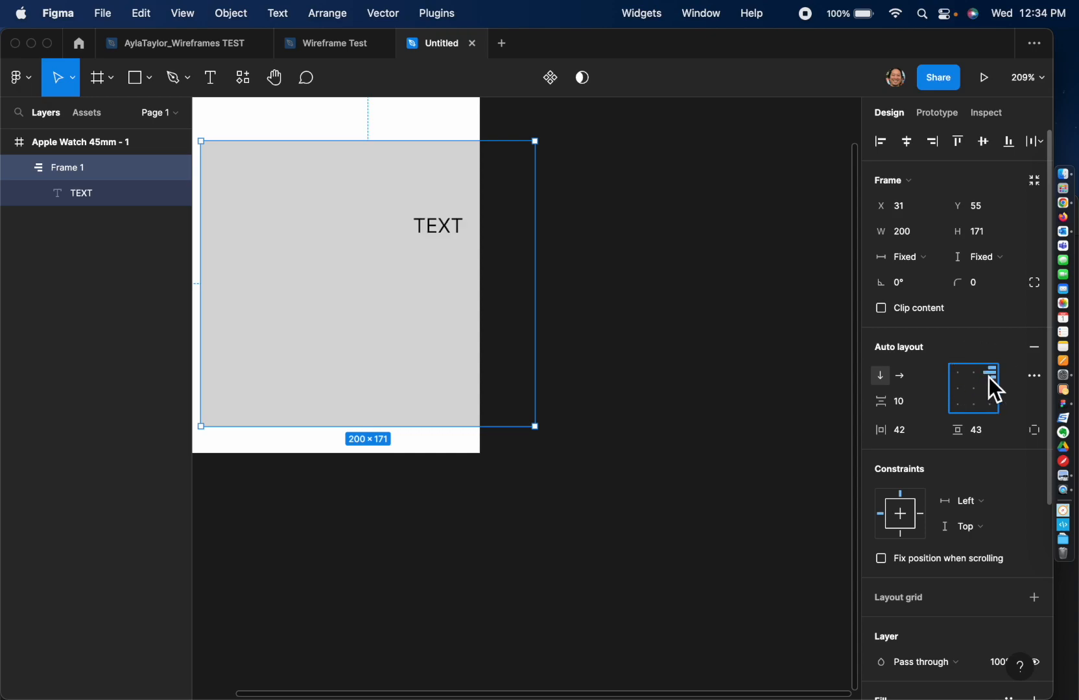
{"action": "left_click", "coordinate": [989, 393]}
{"action": "left_click", "coordinate": [991, 404]}
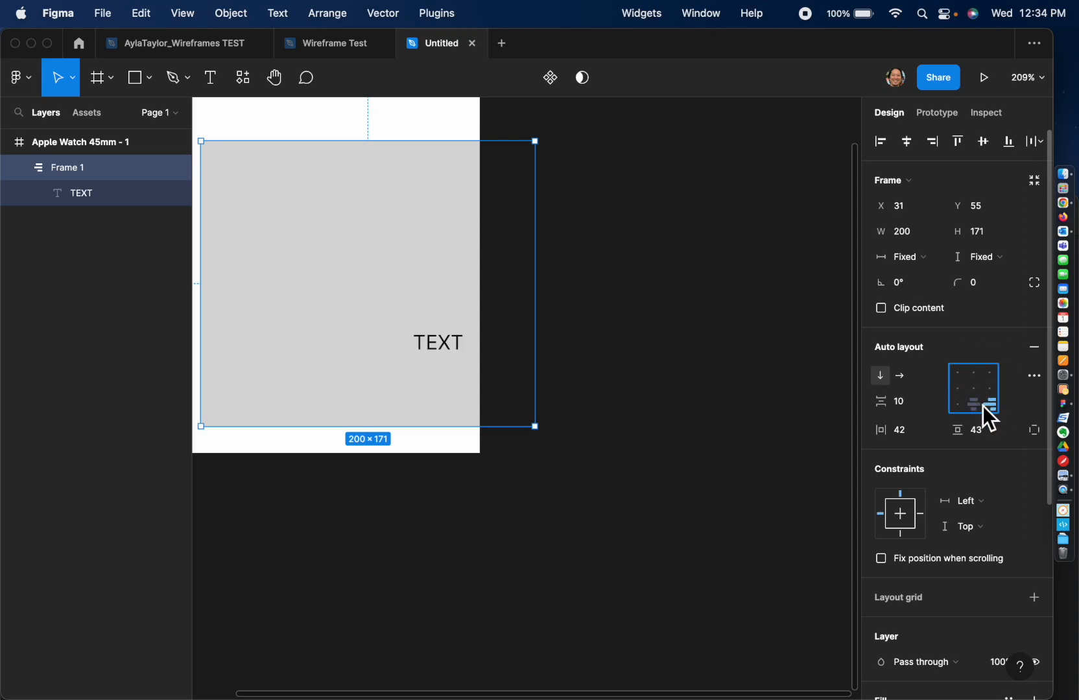
{"action": "left_click", "coordinate": [975, 406]}
{"action": "left_click", "coordinate": [959, 390]}
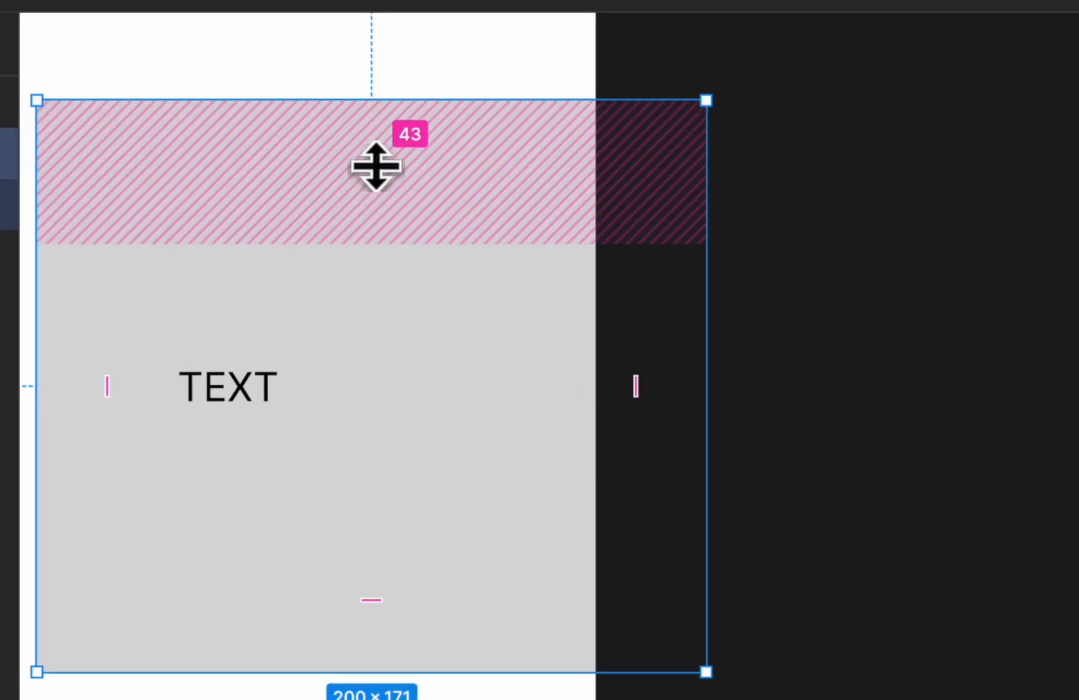
Adjust the frame's top and left padding directly on the canvas.
{"action": "left_click_drag", "start_coordinate": [376, 167], "coordinate": [393, 107]}
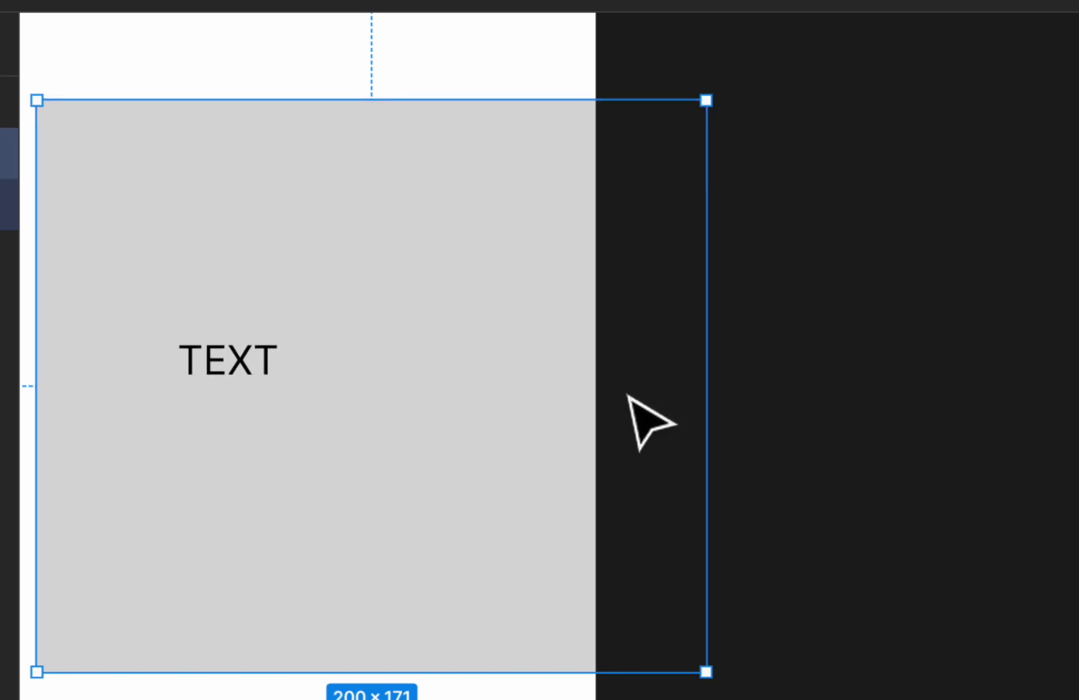
{"action": "left_click_drag", "start_coordinate": [96, 373], "coordinate": [139, 366]}
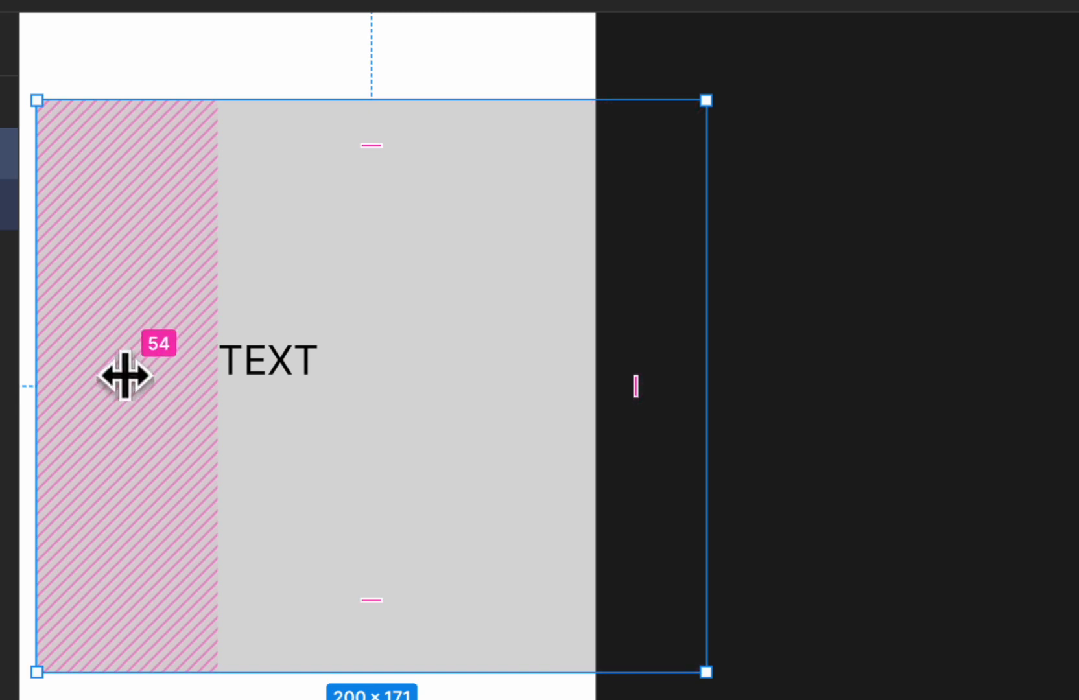
{"action": "mouse_move", "coordinate": [124, 376]}
{"action": "left_mouse_down"}
{"action": "mouse_move", "coordinate": [214, 370]}
{"action": "mouse_move", "coordinate": [126, 361]}
{"action": "mouse_move", "coordinate": [152, 349]}
{"action": "mouse_move", "coordinate": [105, 345]}
{"action": "left_mouse_up"}
{"action": "left_click_drag", "start_coordinate": [356, 136], "coordinate": [370, 289]}
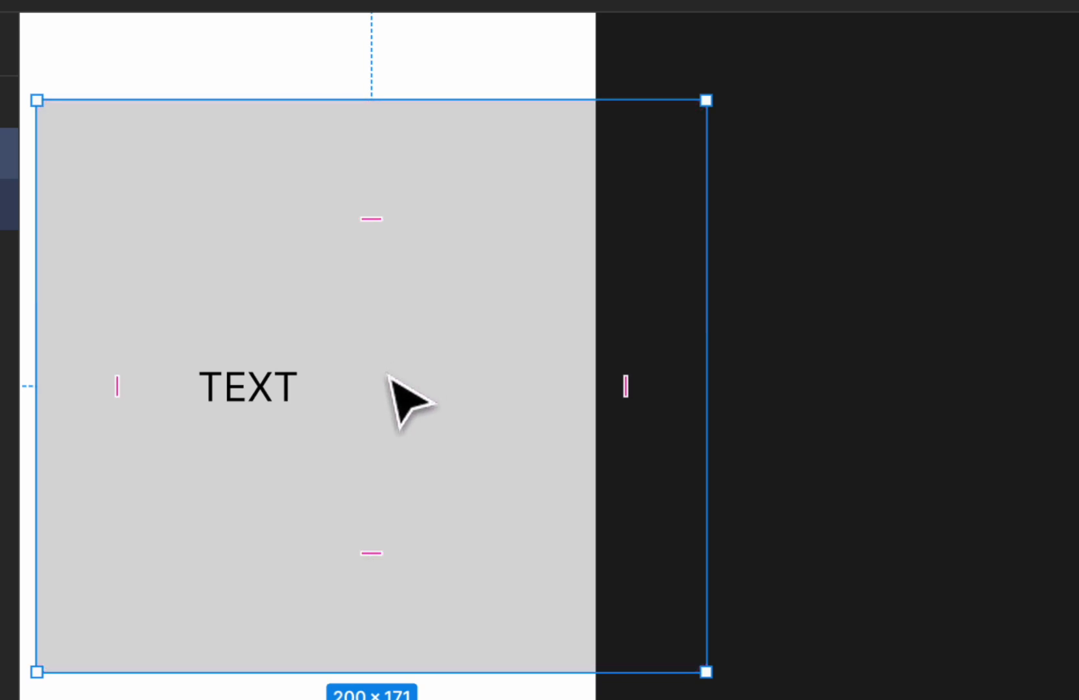
Duplicate the text twice inside the frame to make three stacked text items.
{"action": "left_click", "coordinate": [295, 380]}
{"action": "left_click_drag", "start_coordinate": [295, 380], "coordinate": [457, 441]}
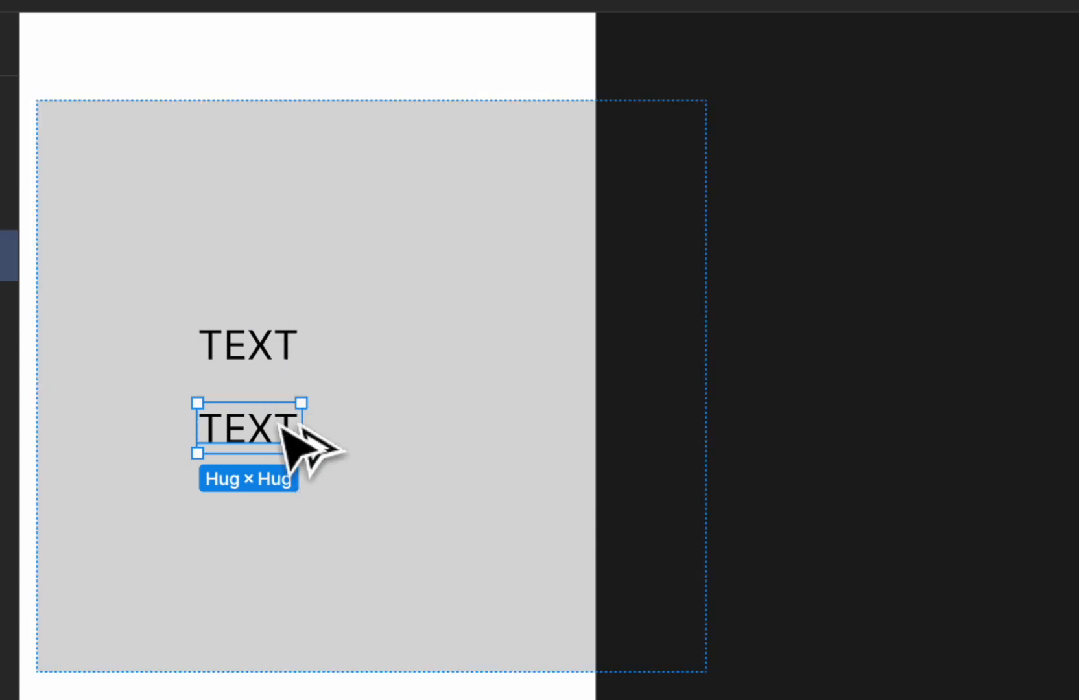
{"action": "left_click_drag", "start_coordinate": [277, 441], "coordinate": [272, 505]}
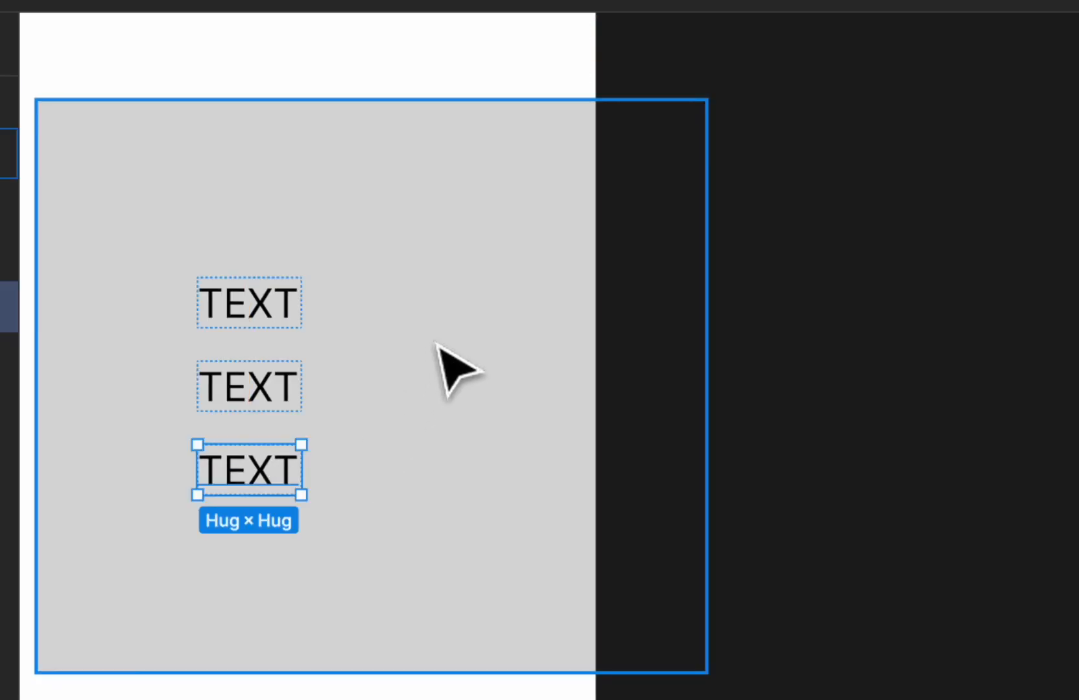
Set the auto layout frame's content alignment to center.
{"action": "scroll", "coordinate": [452, 336], "scroll_direction": "down", "scroll_amount": 2}
{"action": "scroll", "coordinate": [452, 333], "scroll_direction": "right", "scroll_amount": 10}
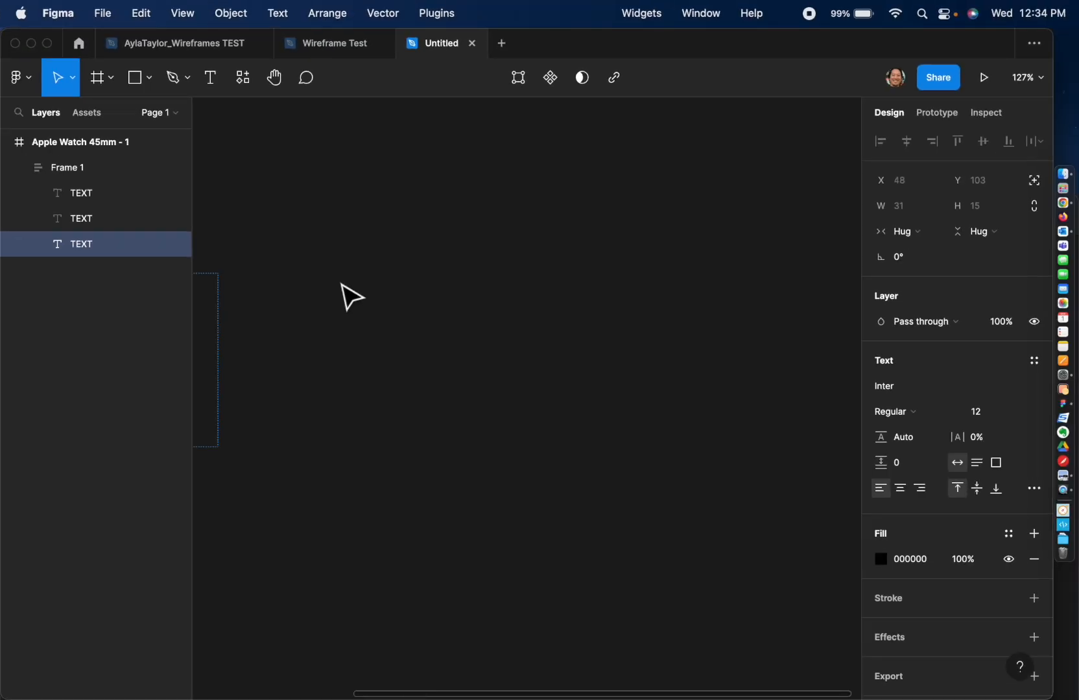
{"action": "scroll", "coordinate": [350, 297], "scroll_direction": "left", "scroll_amount": 10}
{"action": "scroll", "coordinate": [350, 297], "scroll_direction": "up", "scroll_amount": 2}
{"action": "scroll", "coordinate": [349, 296], "scroll_direction": "up", "scroll_amount": 5}
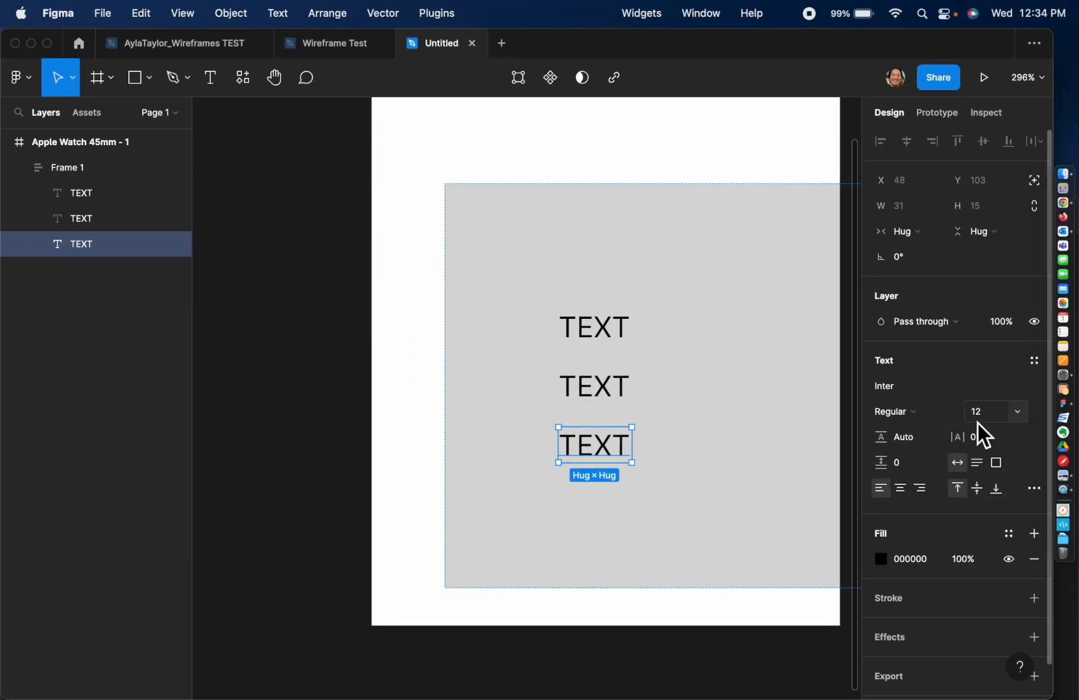
{"action": "left_click", "coordinate": [577, 284]}
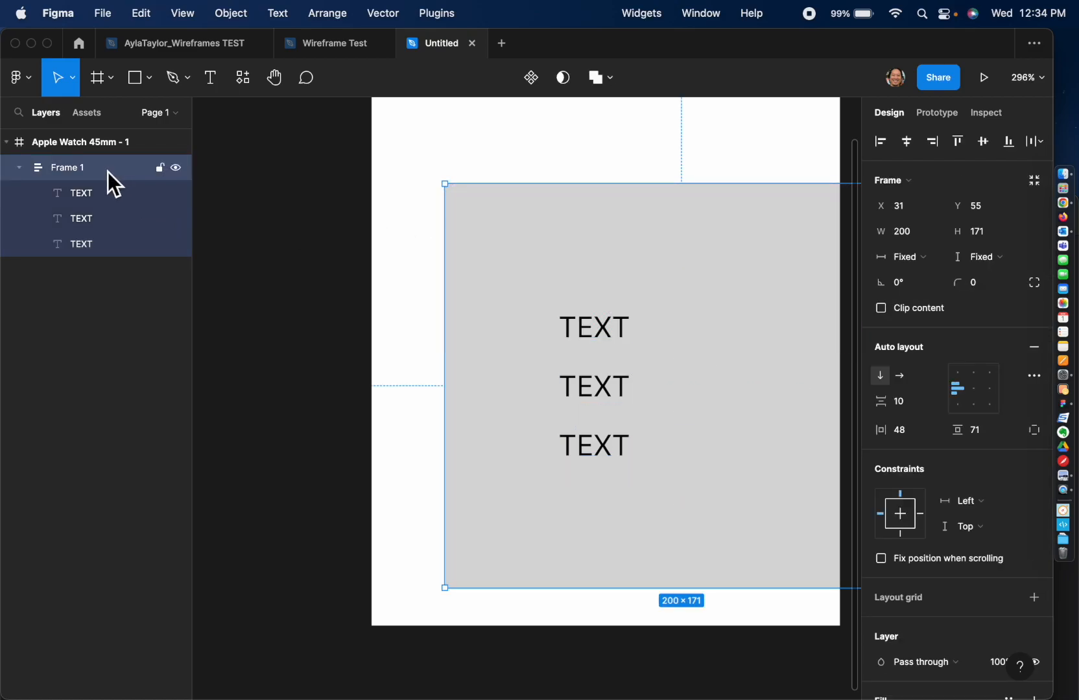
{"action": "left_click", "coordinate": [979, 390]}
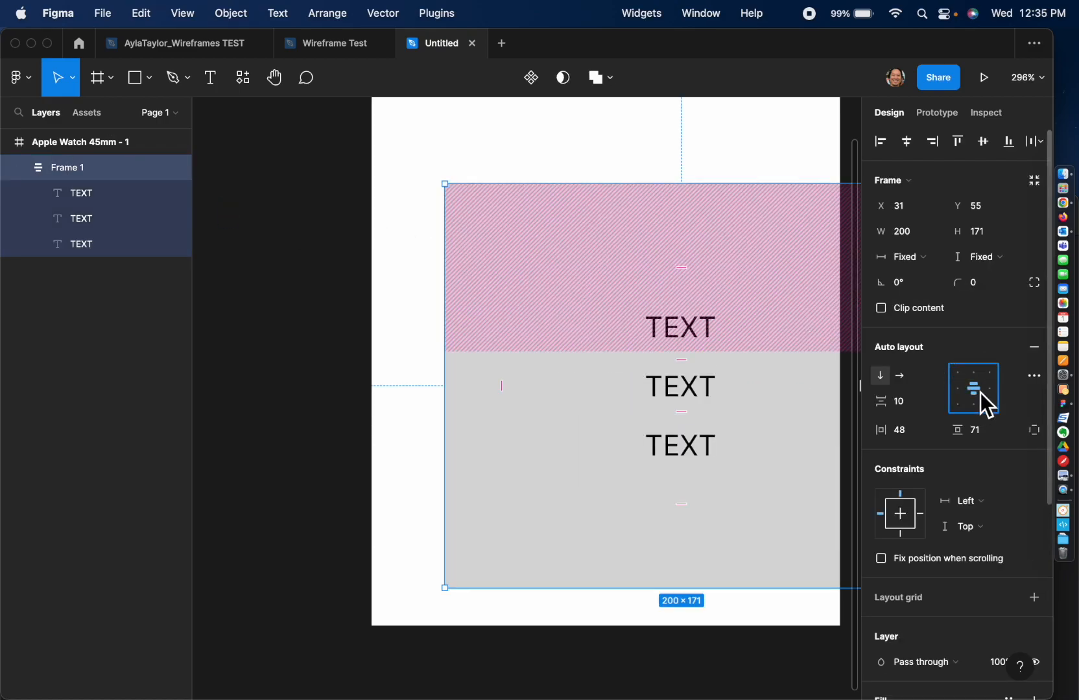
Widen the spacing between the three texts to 29 by dragging, undoing the last adjustment.
{"action": "left_click_drag", "start_coordinate": [692, 367], "coordinate": [689, 394]}
{"action": "key", "text": "super+z"}
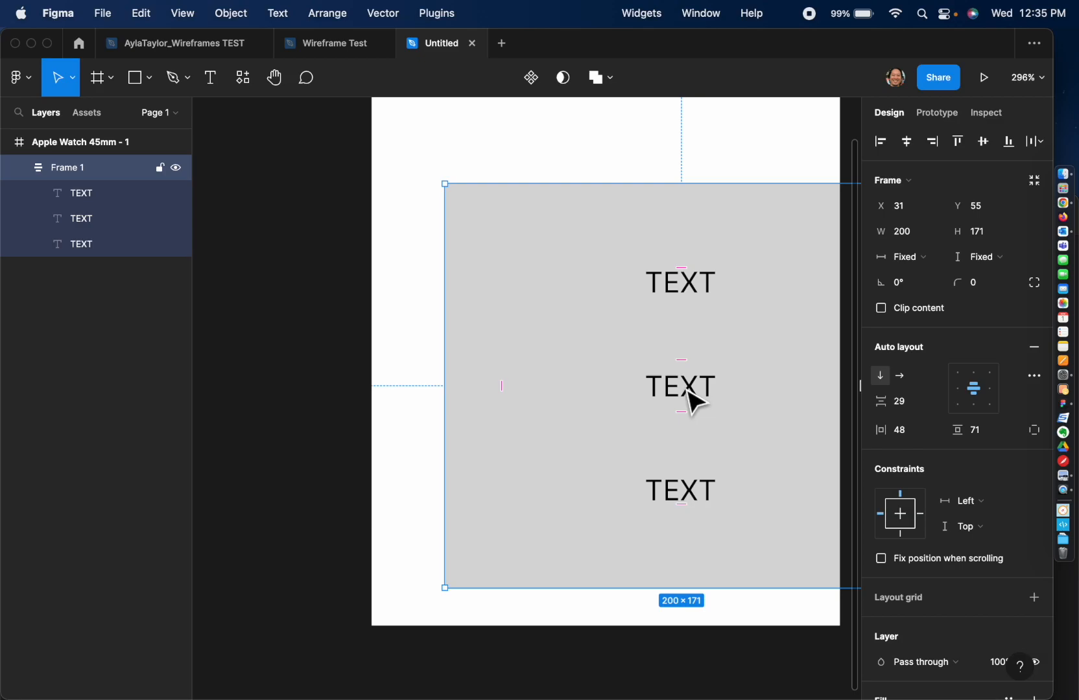
Duplicate the auto layout frame outside the Apple Watch frame.
{"action": "left_click", "coordinate": [618, 177]}
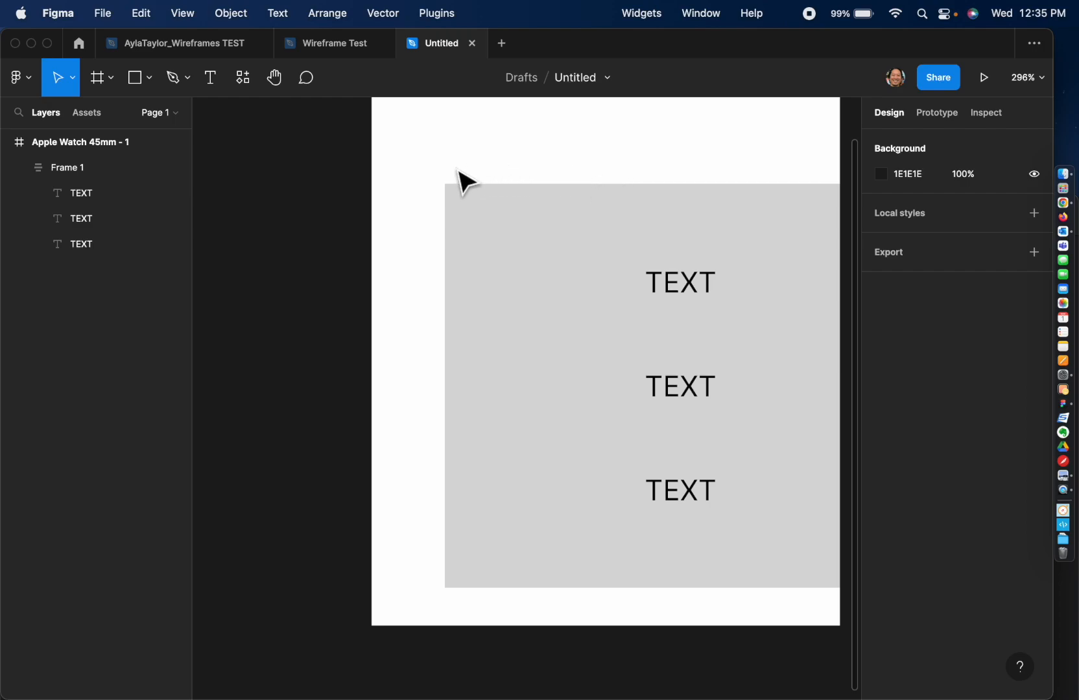
{"action": "scroll", "coordinate": [466, 182], "scroll_direction": "down", "scroll_amount": 1}
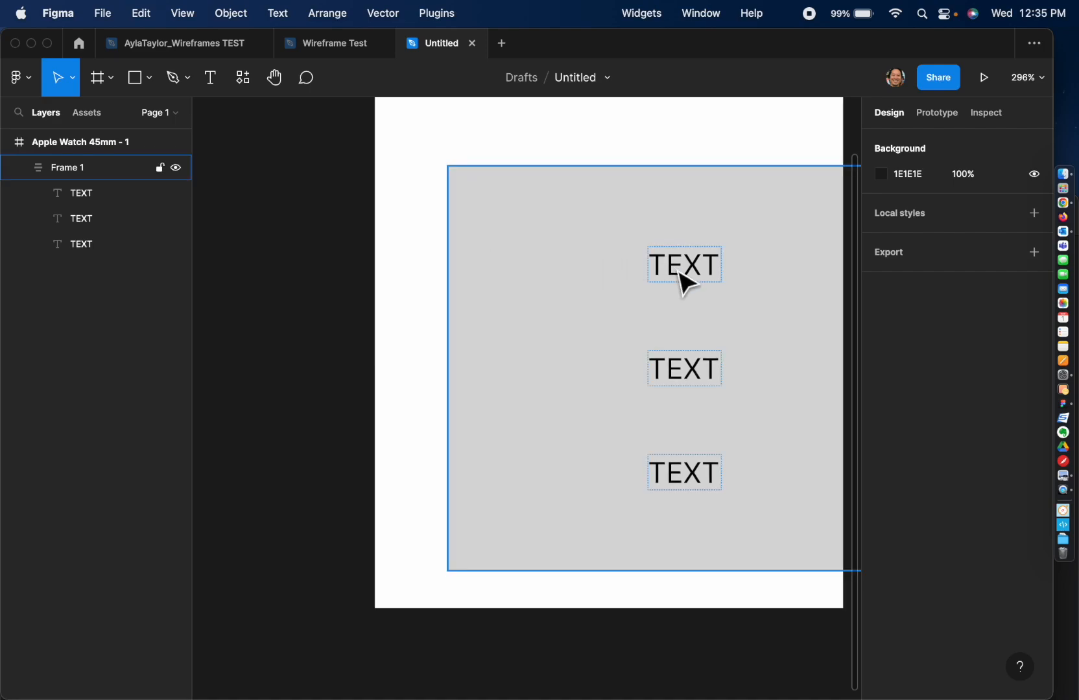
{"action": "left_click", "coordinate": [614, 272]}
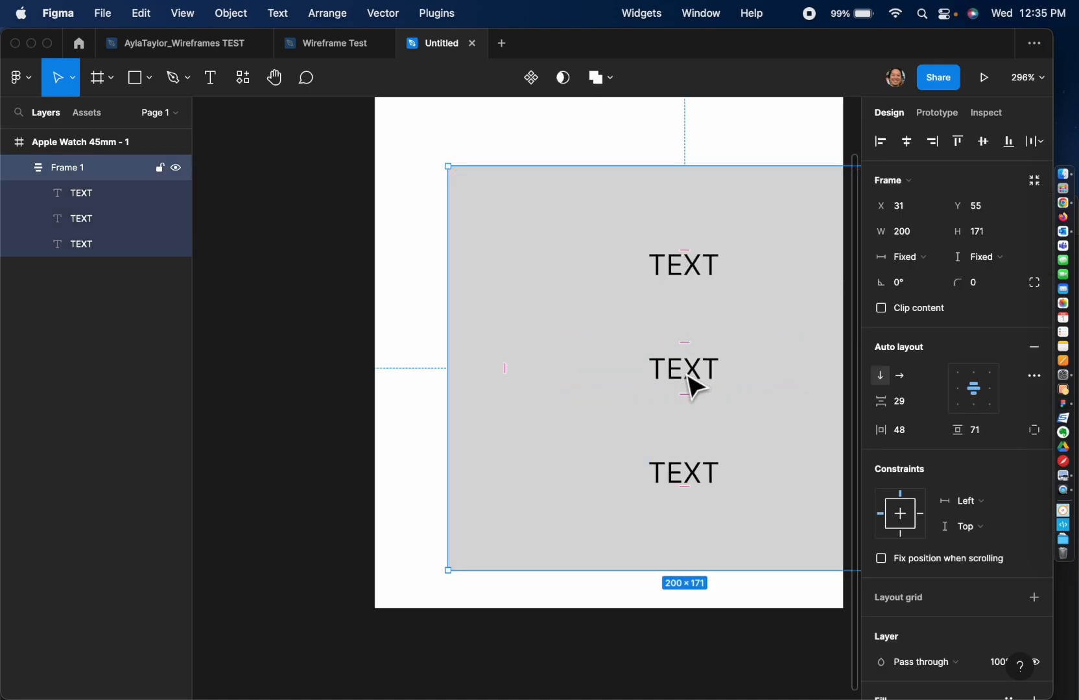
{"action": "scroll", "coordinate": [688, 380], "scroll_direction": "down", "scroll_amount": 5}
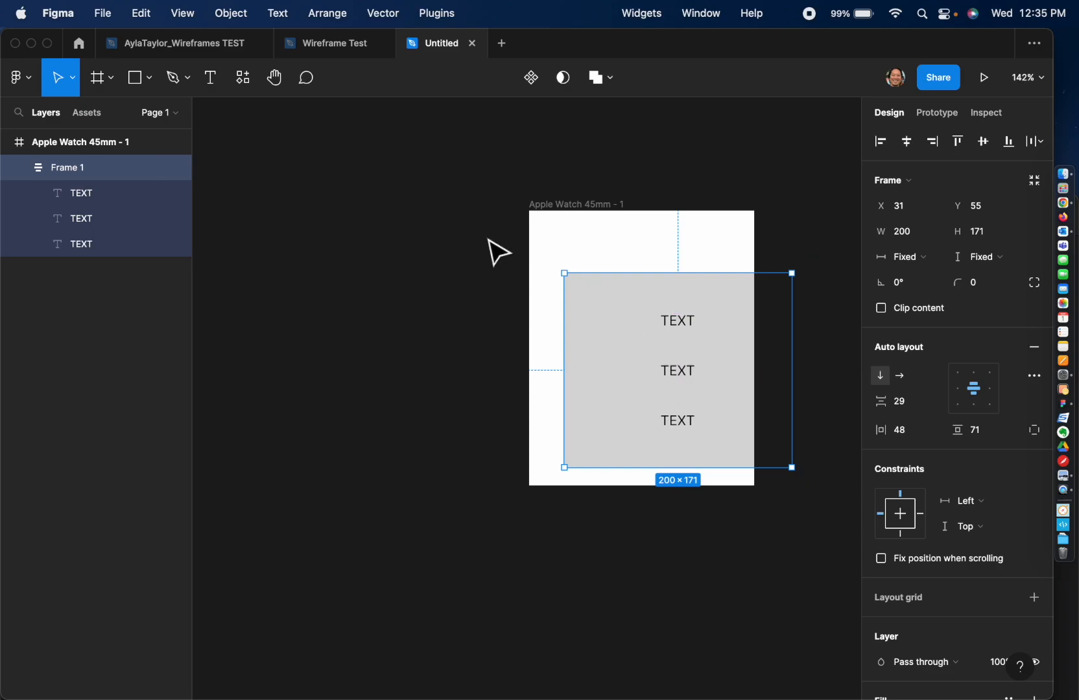
{"action": "left_click", "coordinate": [421, 257]}
{"action": "left_click", "coordinate": [674, 284]}
{"action": "left_click_drag", "start_coordinate": [640, 308], "coordinate": [327, 427]}
Remove auto layout from the copy and move its middle and bottom texts to new positions freely.
{"action": "right_click", "coordinate": [322, 428]}
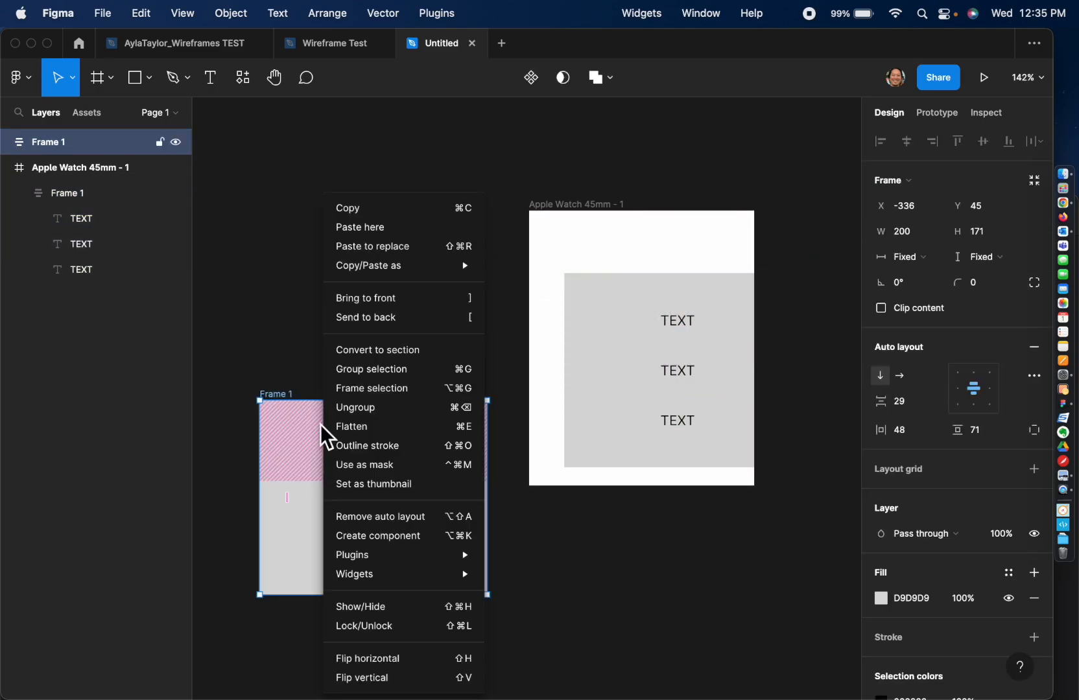
{"action": "left_click", "coordinate": [387, 516]}
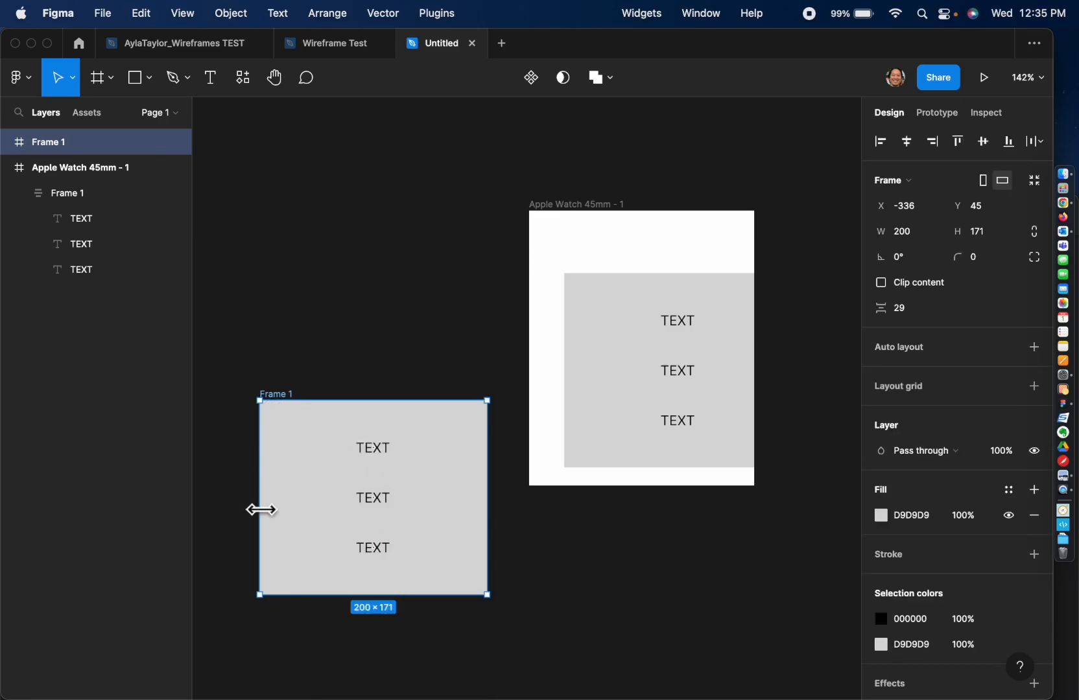
{"action": "left_click", "coordinate": [378, 497]}
{"action": "left_click", "coordinate": [381, 501]}
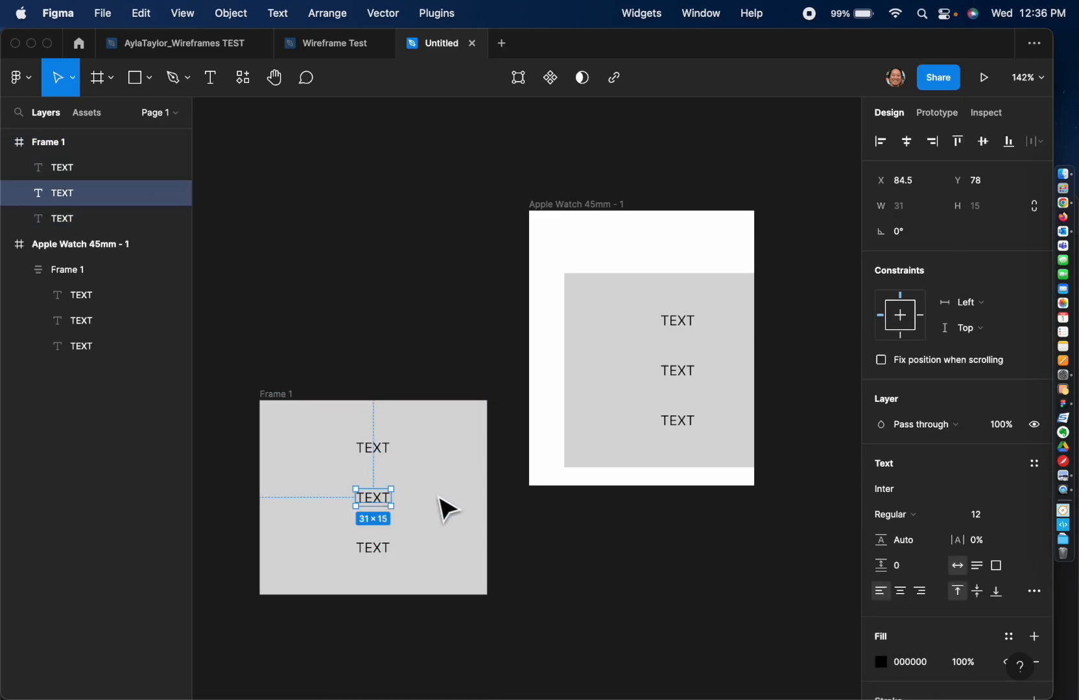
{"action": "left_click_drag", "start_coordinate": [387, 509], "coordinate": [331, 490]}
{"action": "left_click_drag", "start_coordinate": [387, 556], "coordinate": [431, 531]}
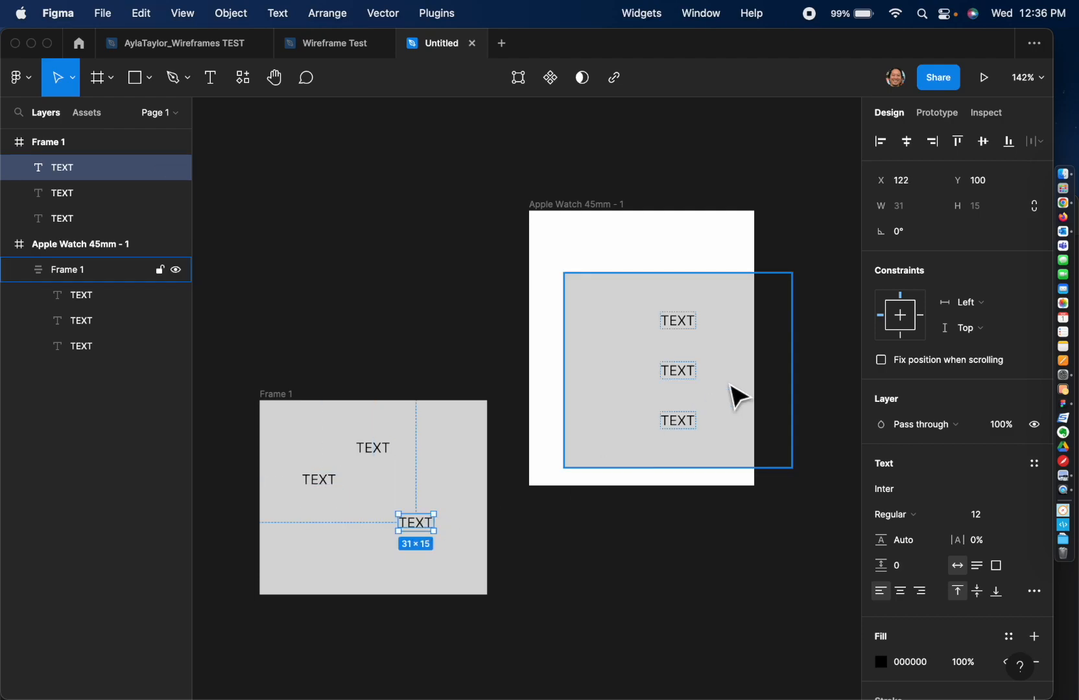
Set the auto layout frame's content alignment to left center, after briefly trying right center.
{"action": "left_click", "coordinate": [685, 368]}
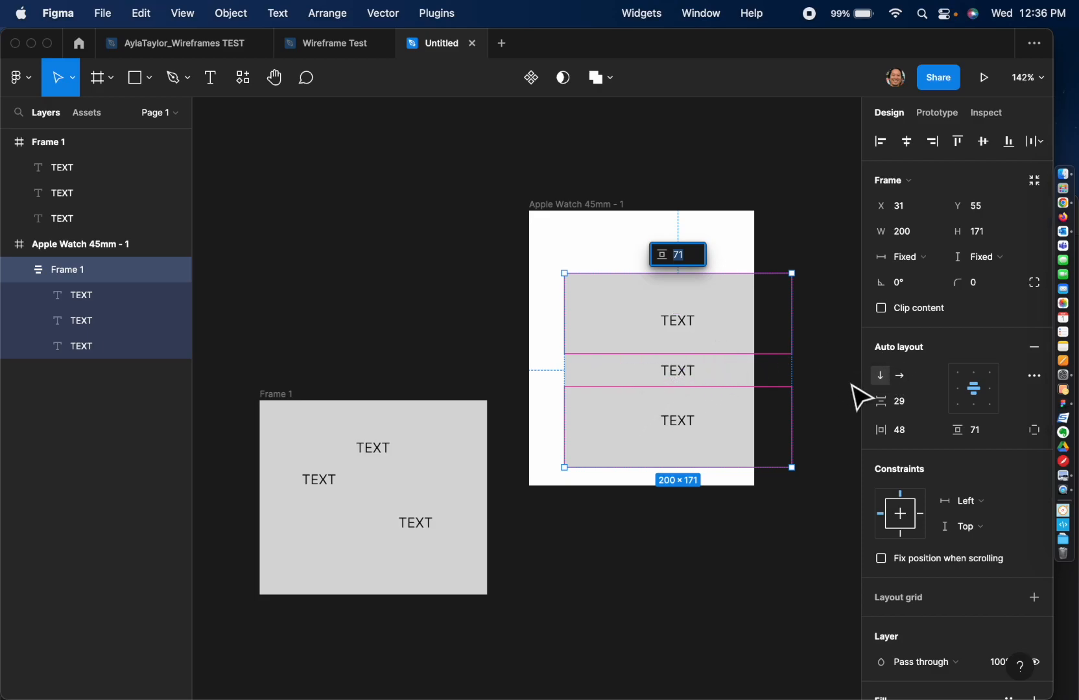
{"action": "left_click", "coordinate": [990, 394]}
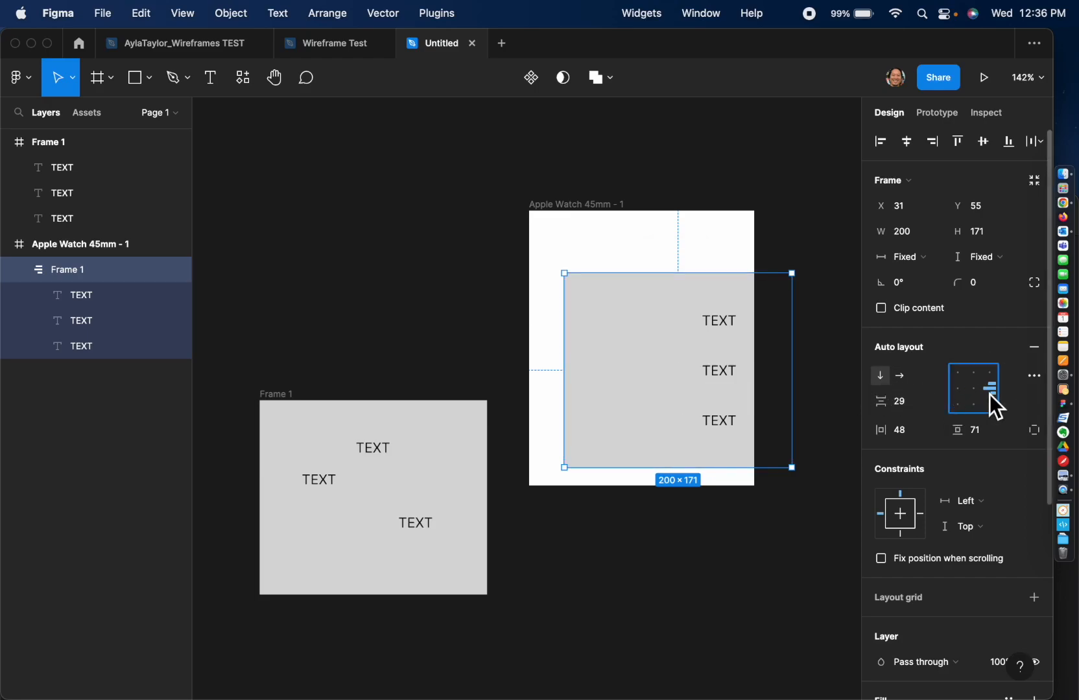
{"action": "left_click", "coordinate": [962, 396]}
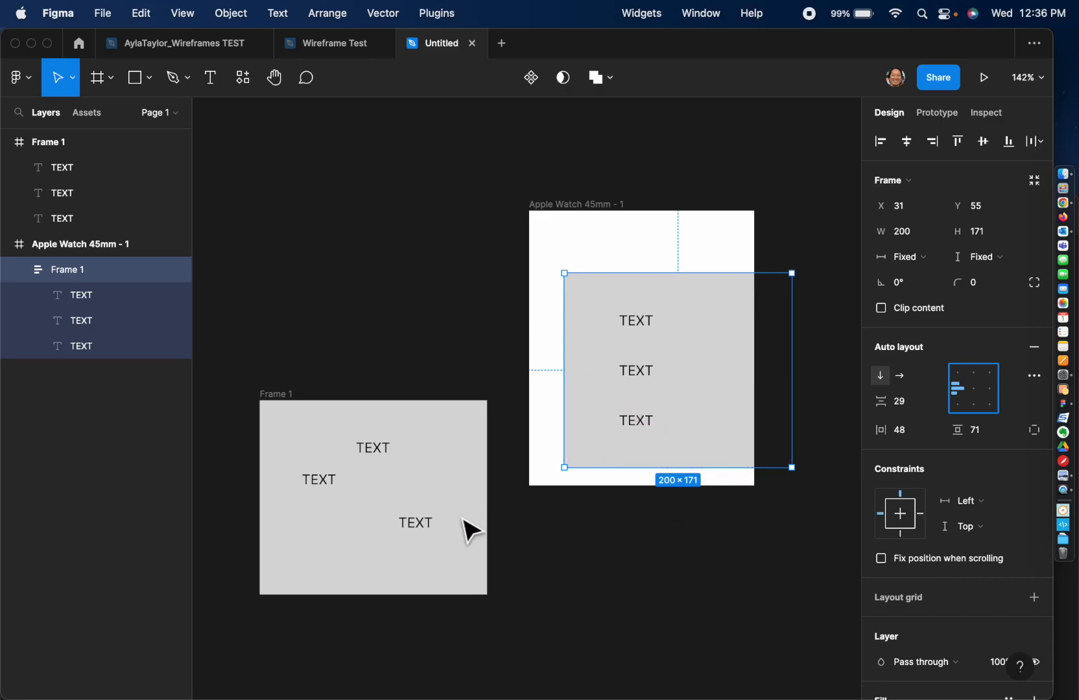
Group the three texts in the copied frame and move that frame higher on the canvas.
{"action": "left_click_drag", "start_coordinate": [394, 518], "coordinate": [533, 628]}
{"action": "left_click", "coordinate": [408, 571]}
{"action": "left_click_drag", "start_coordinate": [207, 353], "coordinate": [486, 636]}
{"action": "key", "text": "ctrl+space"}
{"action": "right_click", "coordinate": [442, 551]}
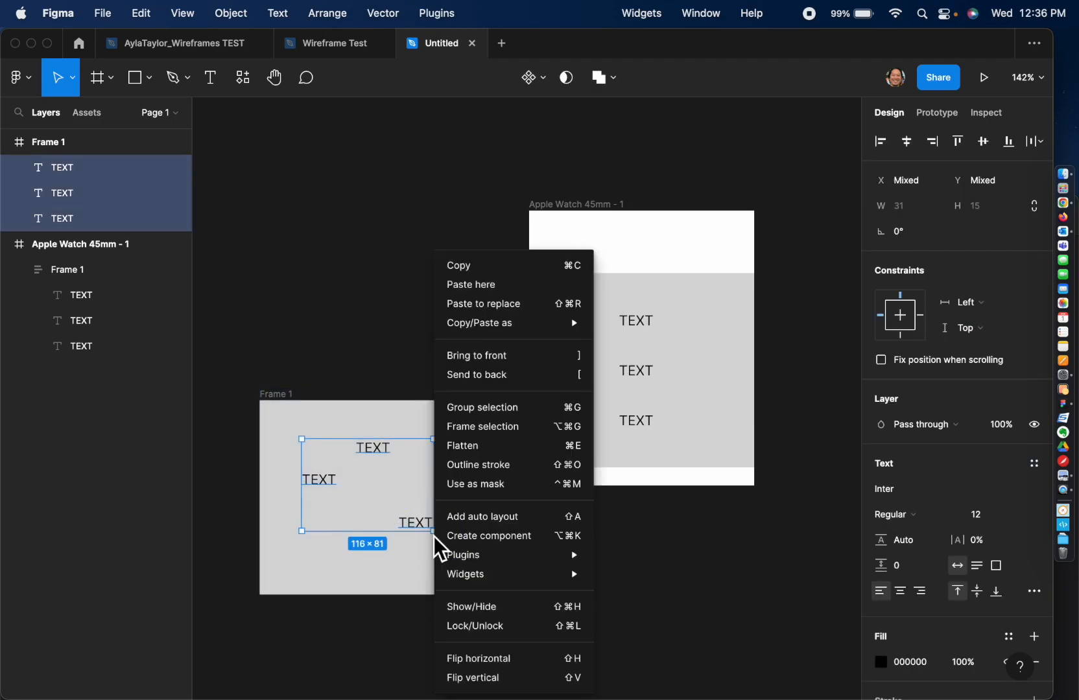
{"action": "mouse_move", "coordinate": [540, 564]}
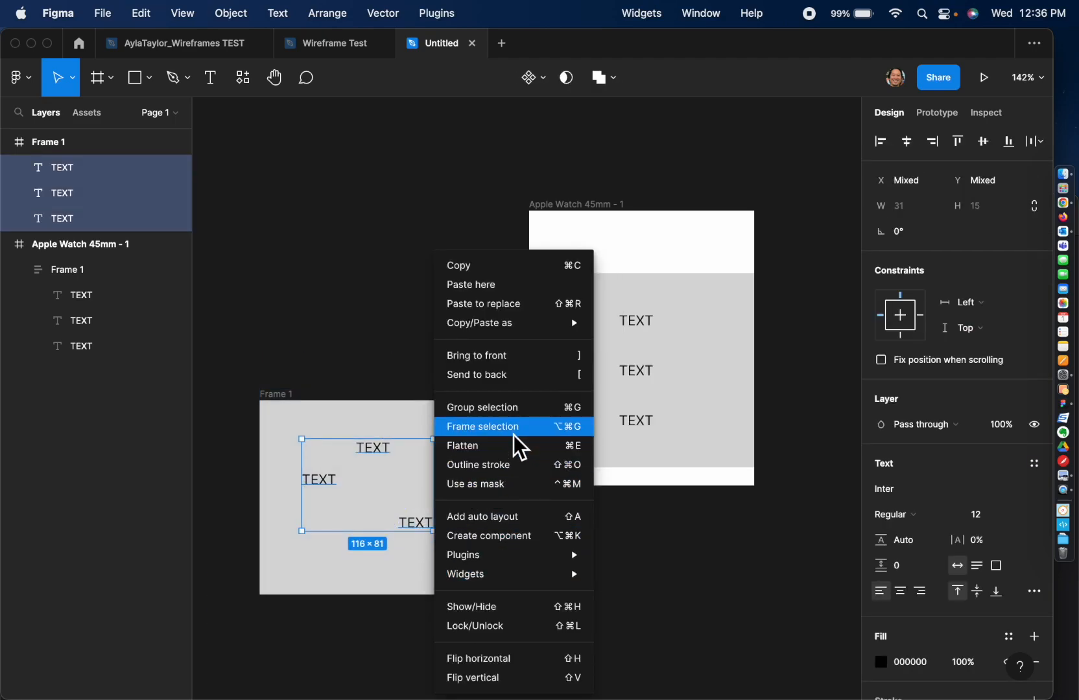
{"action": "left_click", "coordinate": [519, 409]}
{"action": "left_click_drag", "start_coordinate": [284, 395], "coordinate": [255, 229]}
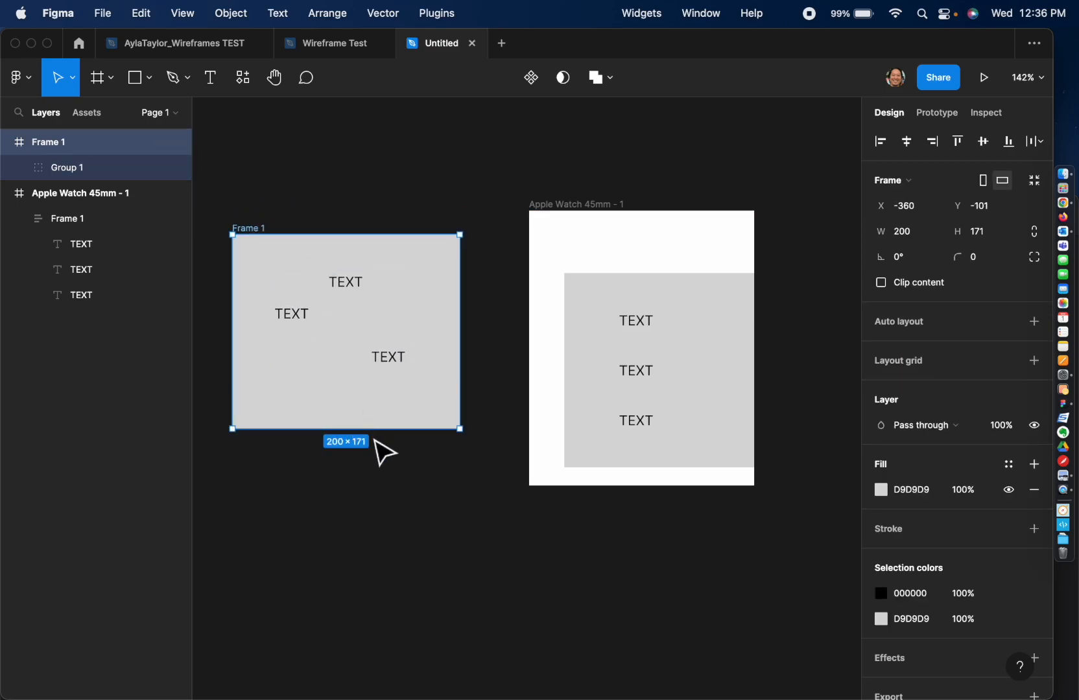
Compare selections in both frames, ending with the top text of the auto layout frame selected.
{"action": "left_click", "coordinate": [615, 403]}
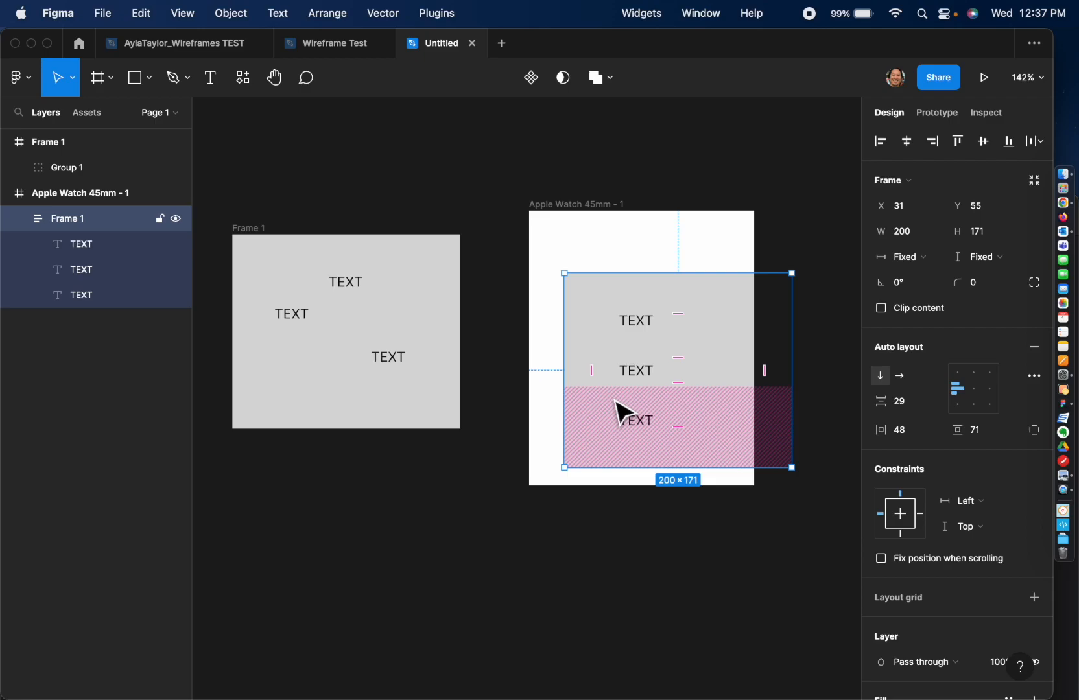
{"action": "left_click", "coordinate": [431, 178]}
{"action": "left_click", "coordinate": [357, 285]}
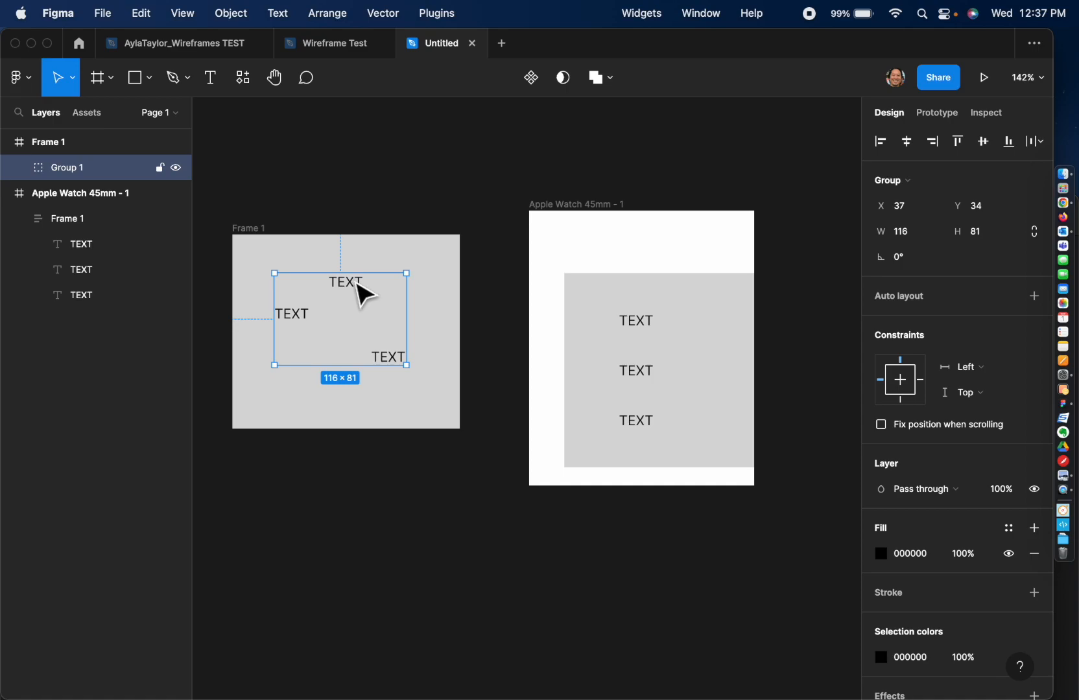
{"action": "double_click", "coordinate": [358, 285]}
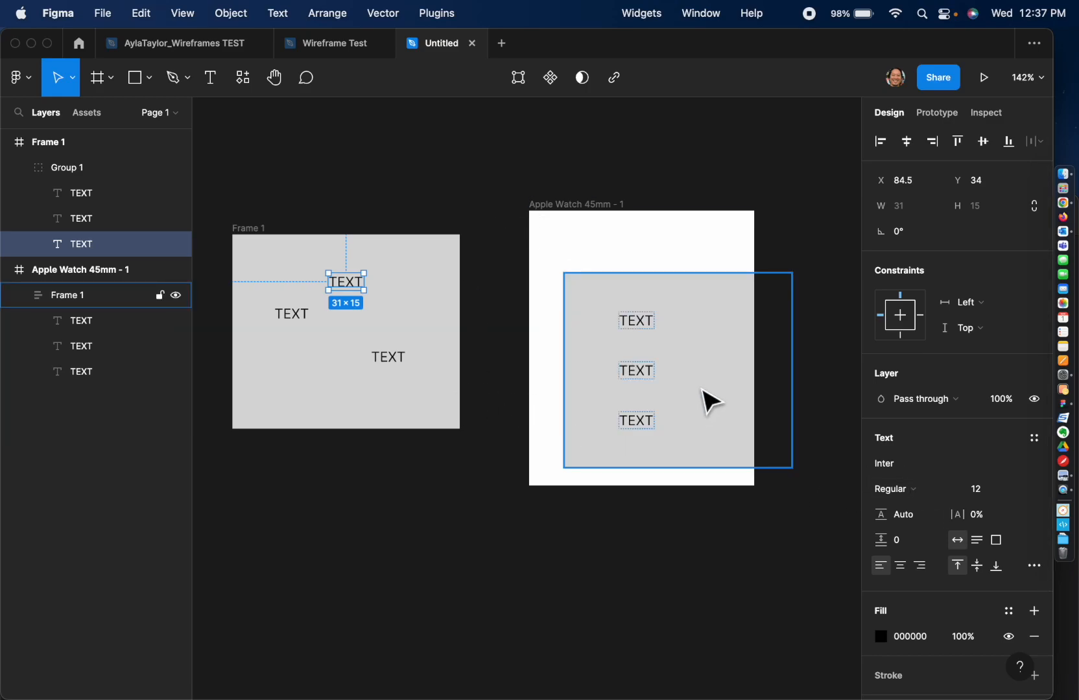
{"action": "left_click", "coordinate": [656, 321]}
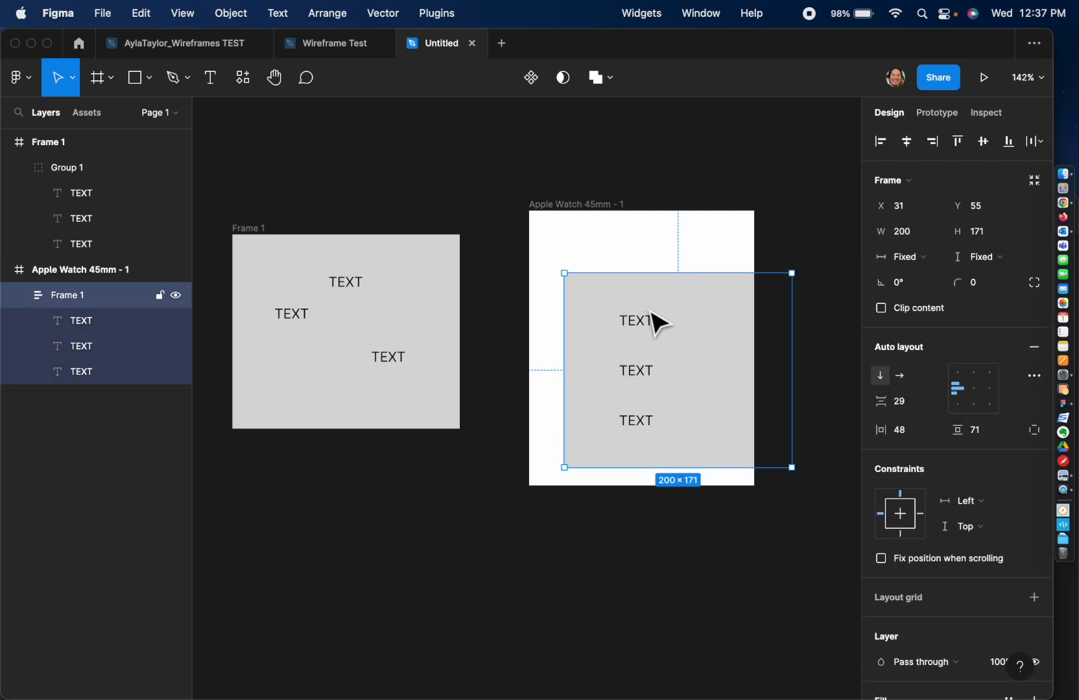
{"action": "left_click", "coordinate": [656, 324]}
{"action": "left_click", "coordinate": [650, 319]}
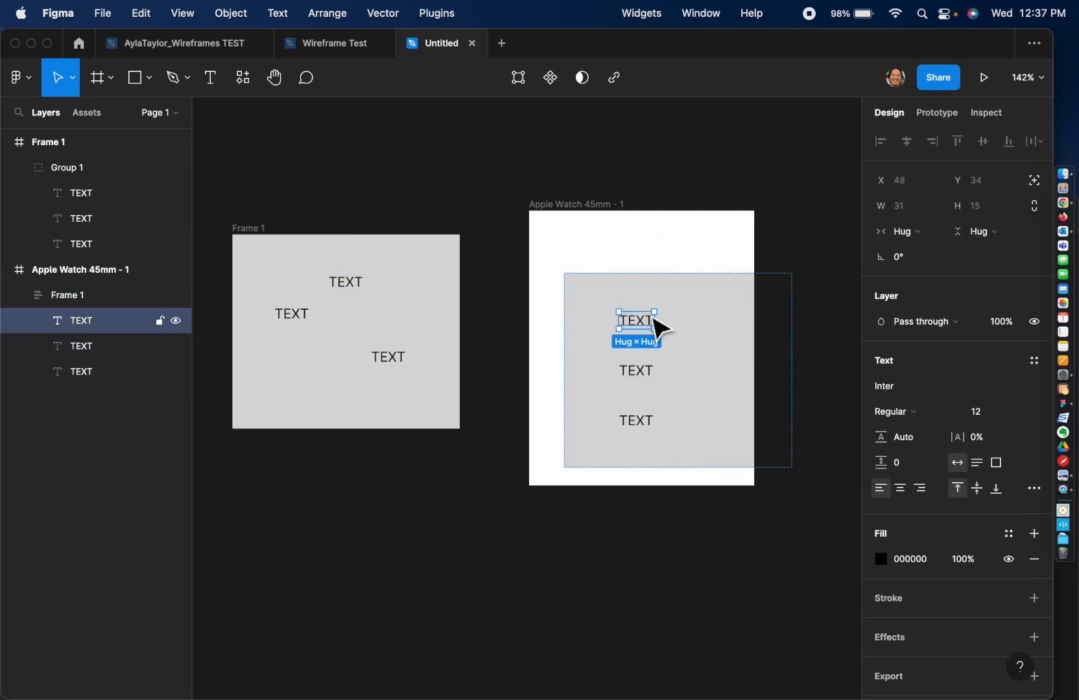
Browse the font list for the selected top text.
{"action": "left_click", "coordinate": [1032, 388]}
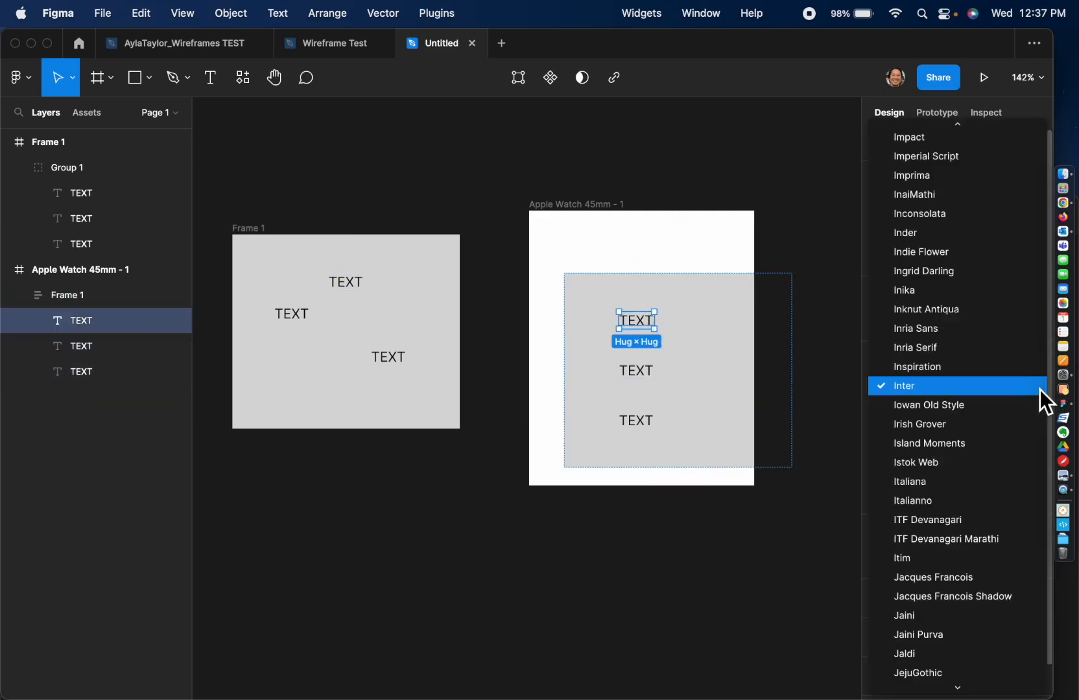
{"action": "scroll", "coordinate": [984, 255], "scroll_direction": "up", "scroll_amount": 10}
{"action": "scroll", "coordinate": [984, 255], "scroll_direction": "up", "scroll_amount": 15}
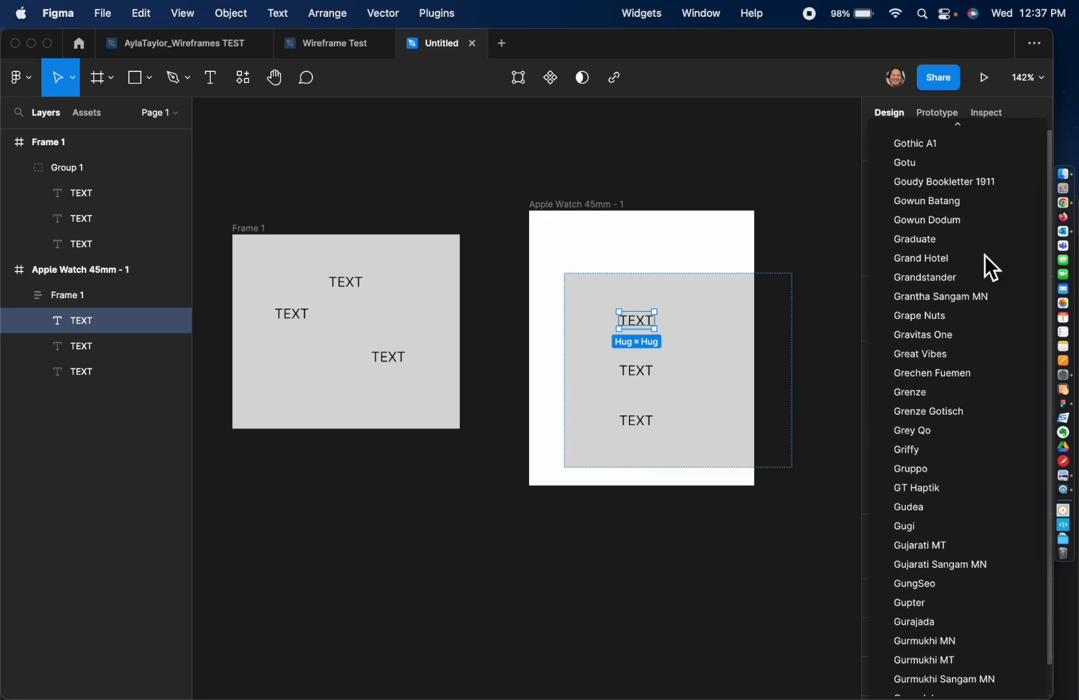
{"action": "scroll", "coordinate": [984, 255], "scroll_direction": "up", "scroll_amount": 15}
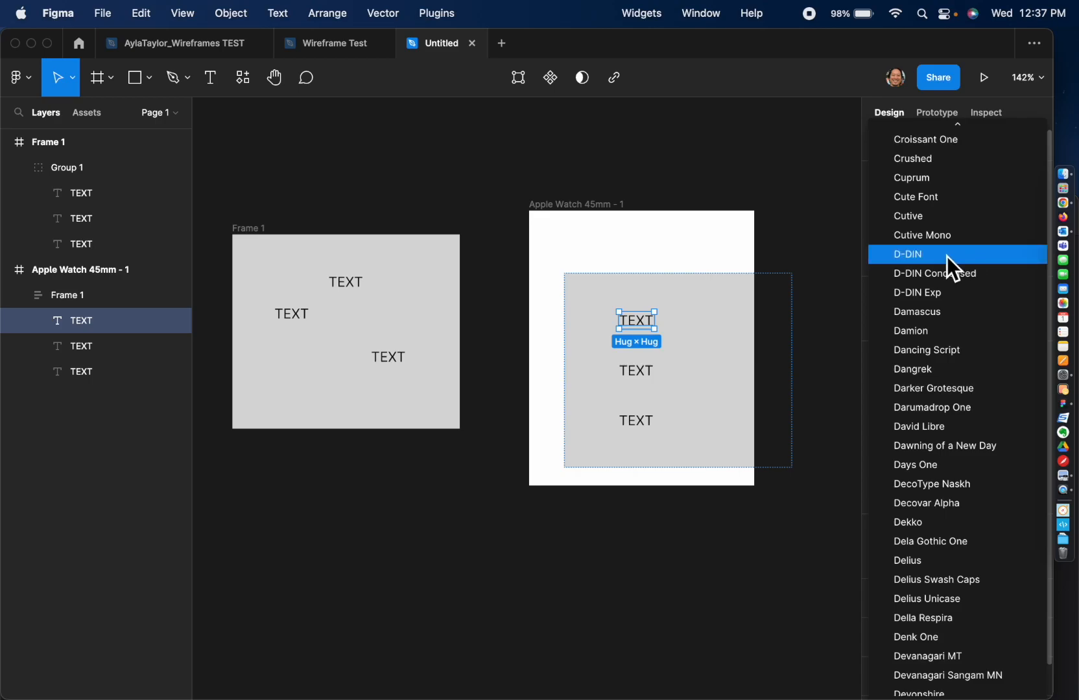
{"action": "scroll", "coordinate": [947, 255], "scroll_direction": "up", "scroll_amount": 10}
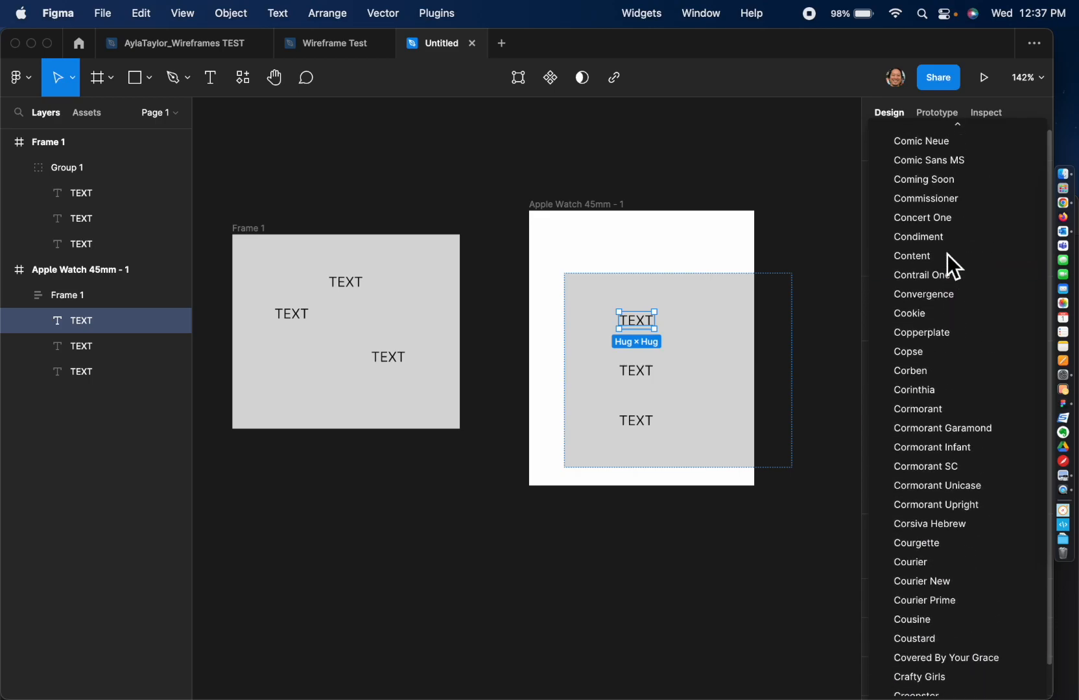
{"action": "scroll", "coordinate": [949, 297], "scroll_direction": "down", "scroll_amount": 3}
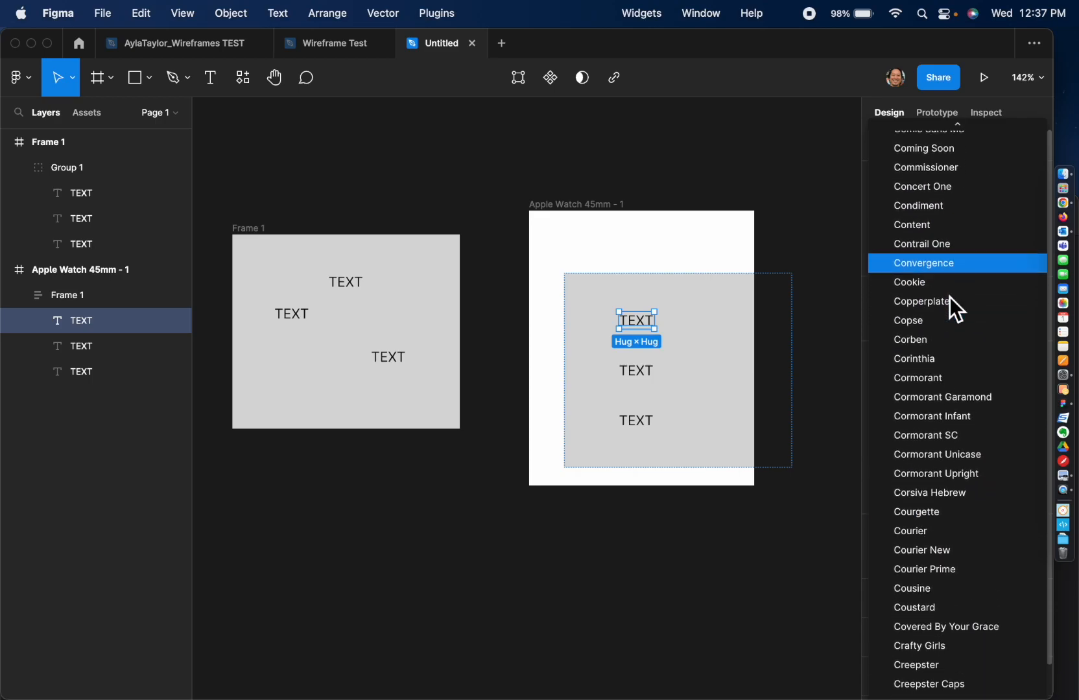
{"action": "scroll", "coordinate": [949, 297], "scroll_direction": "down", "scroll_amount": 5}
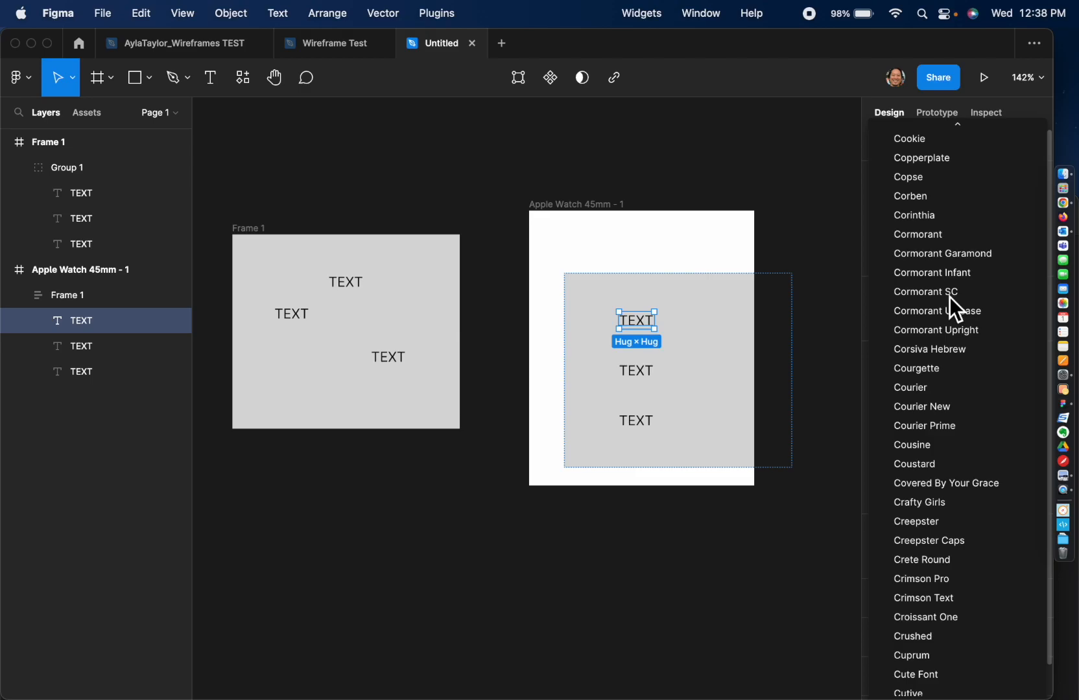
{"action": "scroll", "coordinate": [949, 297], "scroll_direction": "down", "scroll_amount": 1}
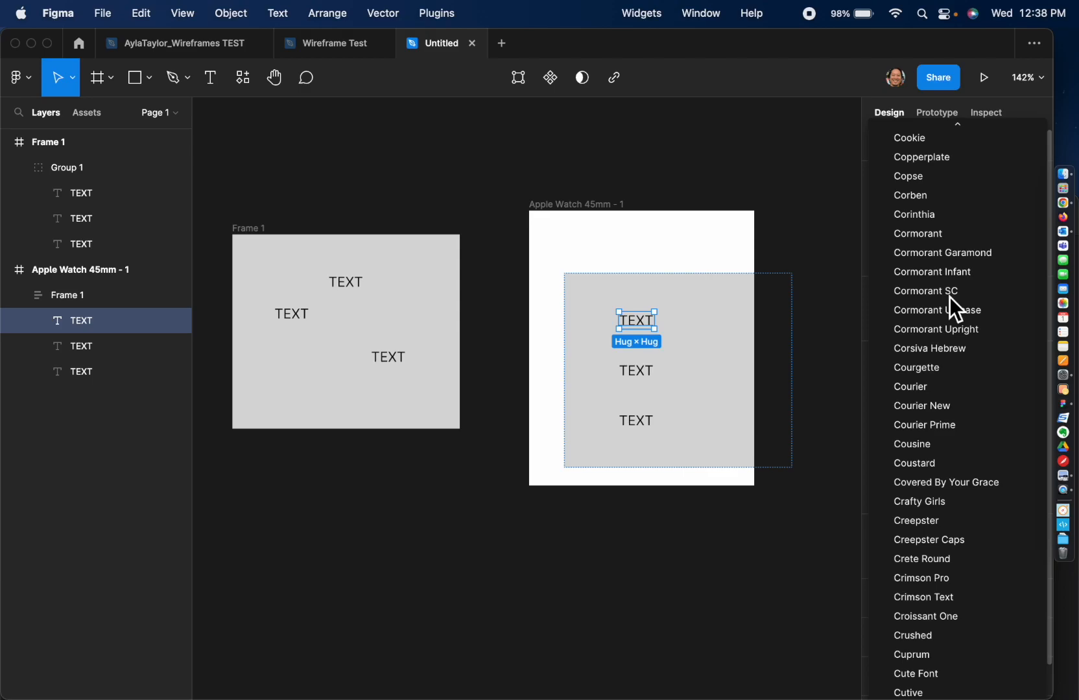
{"action": "scroll", "coordinate": [949, 297], "scroll_direction": "down", "scroll_amount": 10}
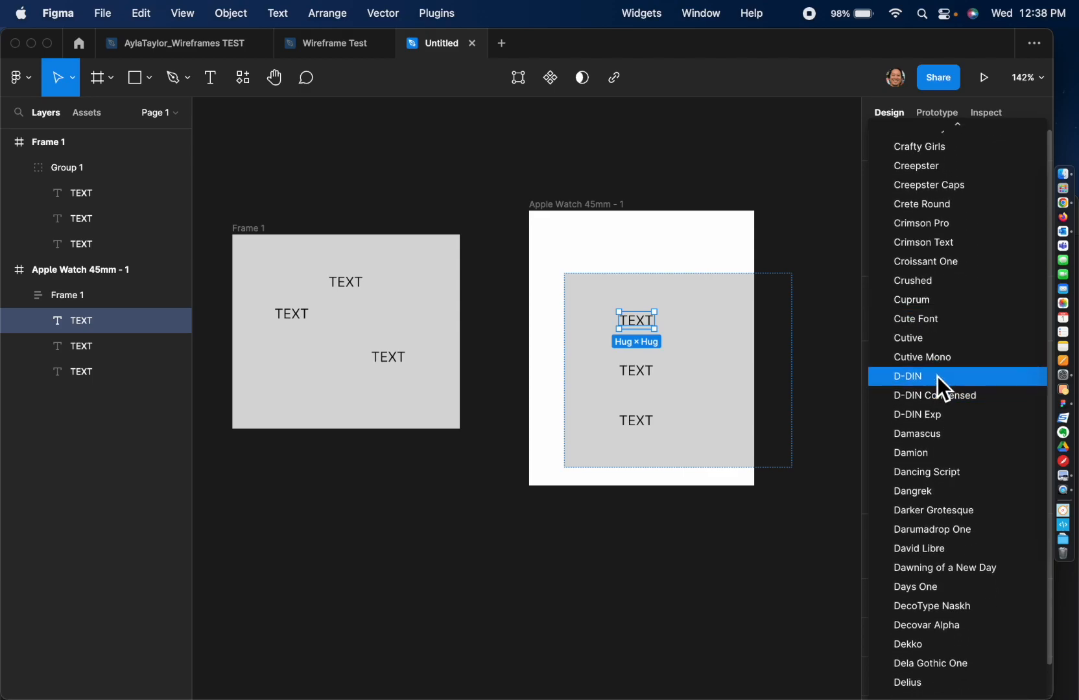
{"action": "scroll", "coordinate": [934, 276], "scroll_direction": "up", "scroll_amount": 10}
{"action": "scroll", "coordinate": [933, 276], "scroll_direction": "up", "scroll_amount": 3}
{"action": "scroll", "coordinate": [935, 275], "scroll_direction": "up", "scroll_amount": 10}
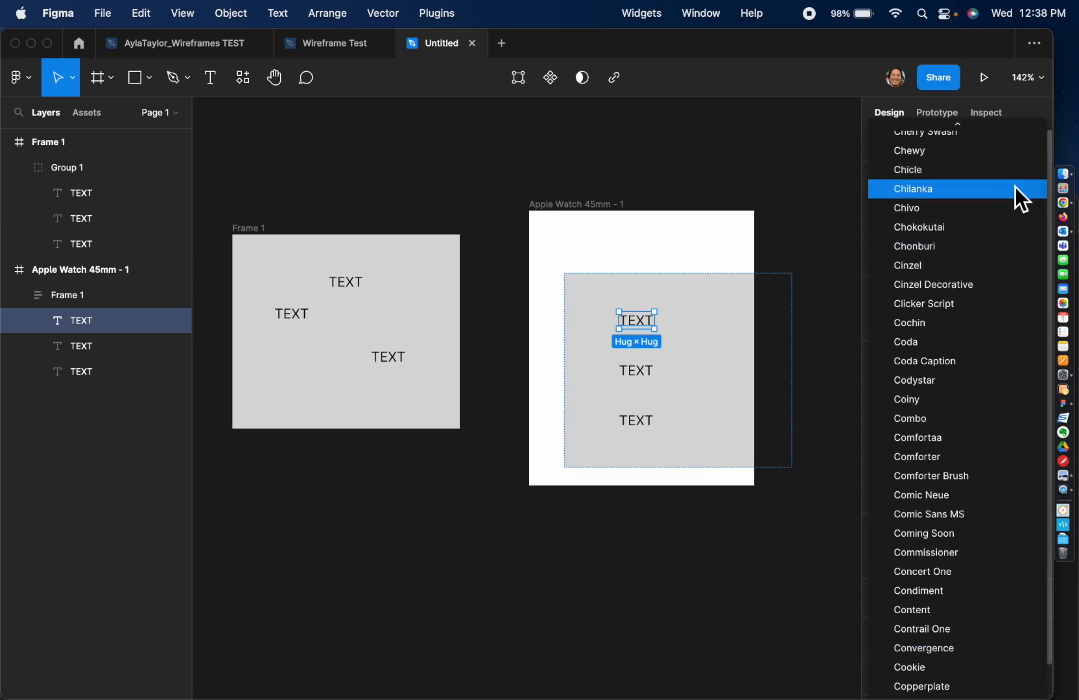
Switch to Chrome, search a new tab for fonts google and open the Google Fonts site.
{"action": "left_click", "coordinate": [1061, 203]}
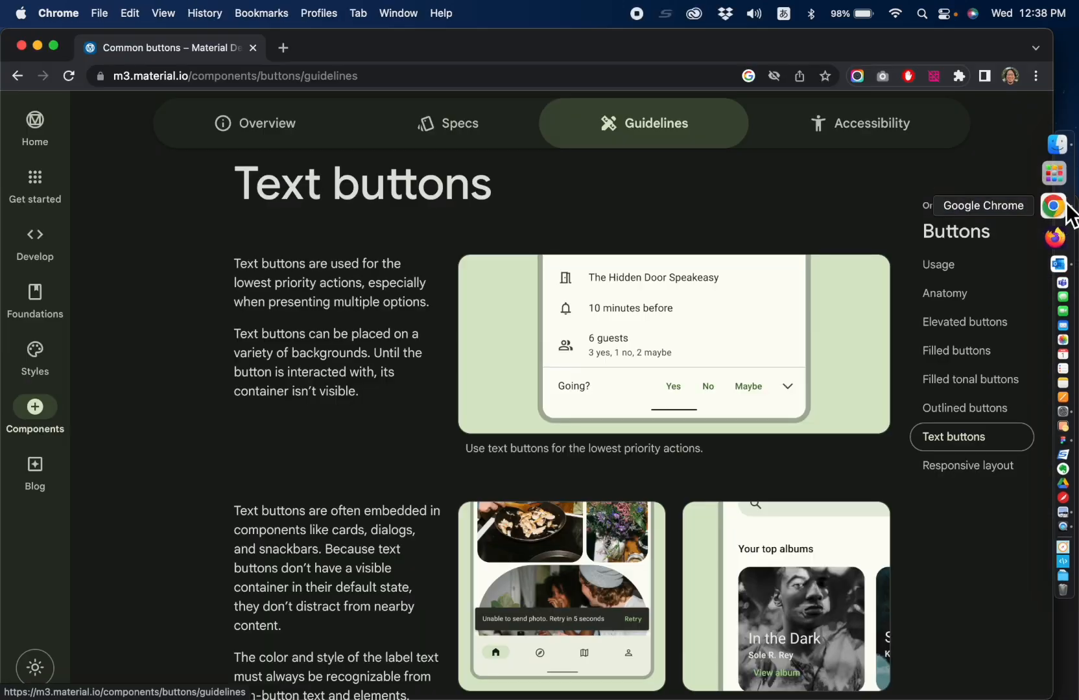
{"action": "left_click", "coordinate": [282, 48]}
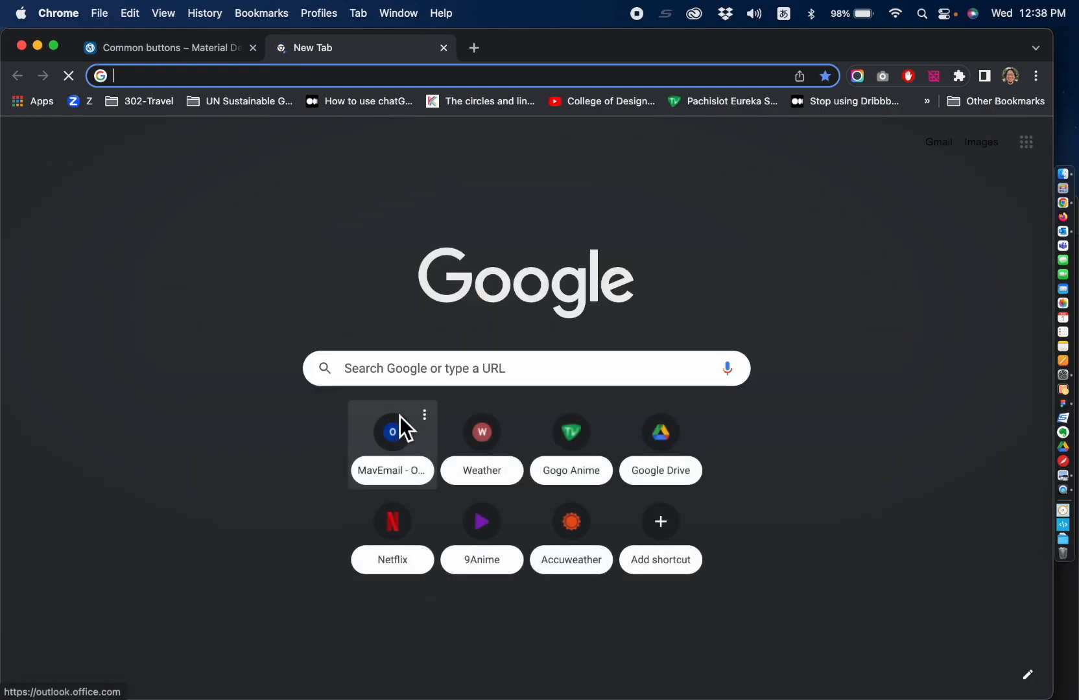
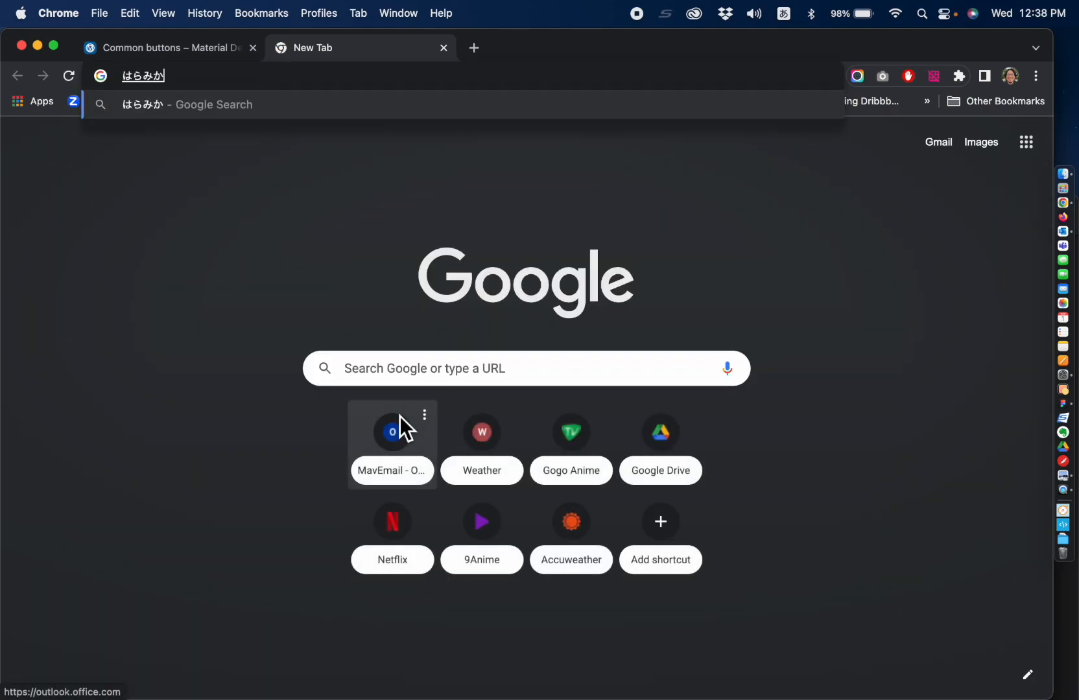
{"action": "left_click", "coordinate": [784, 13]}
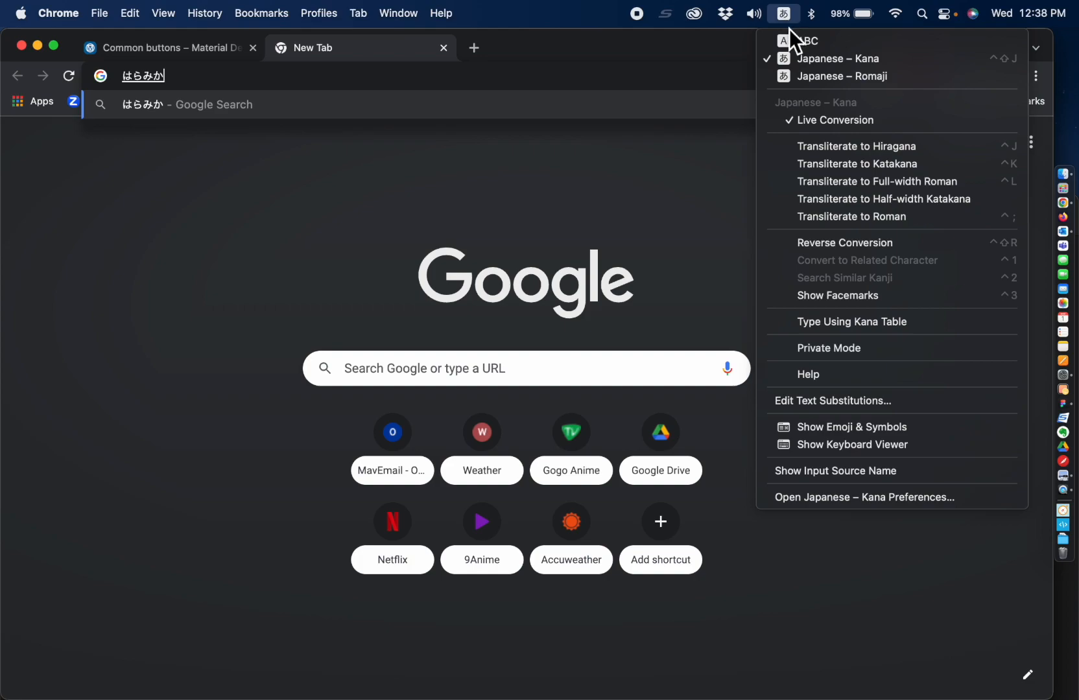
{"action": "left_click", "coordinate": [794, 41]}
{"action": "key", "text": "super+a"}
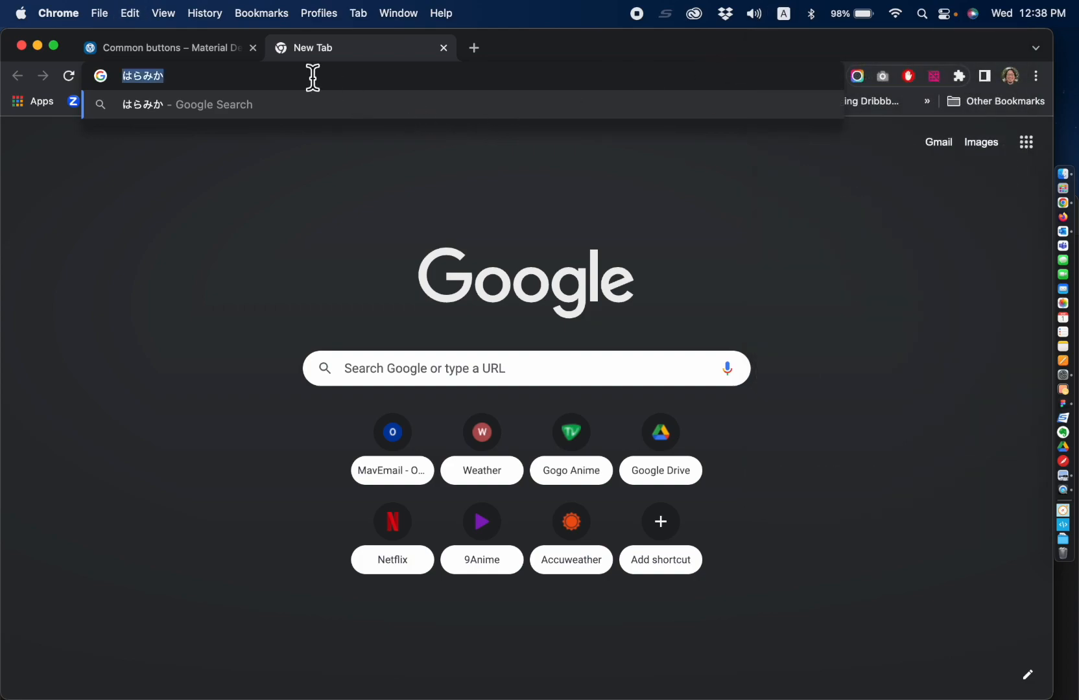
{"action": "type", "text": "fonts google"}
{"action": "key", "text": "Return"}
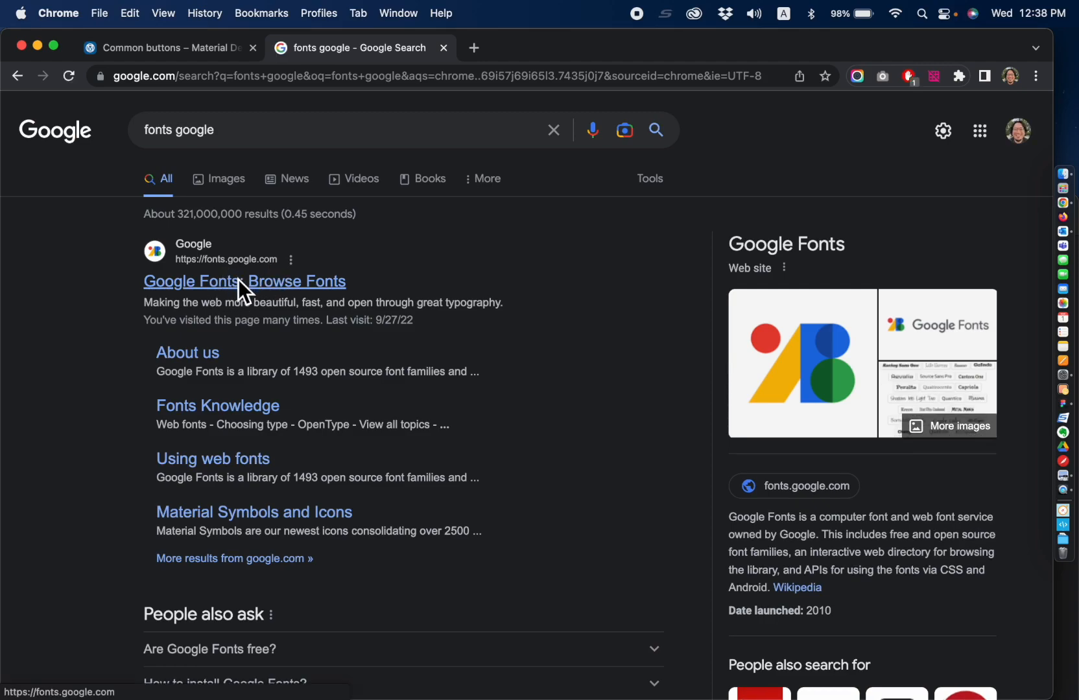
{"action": "left_click", "coordinate": [238, 283]}
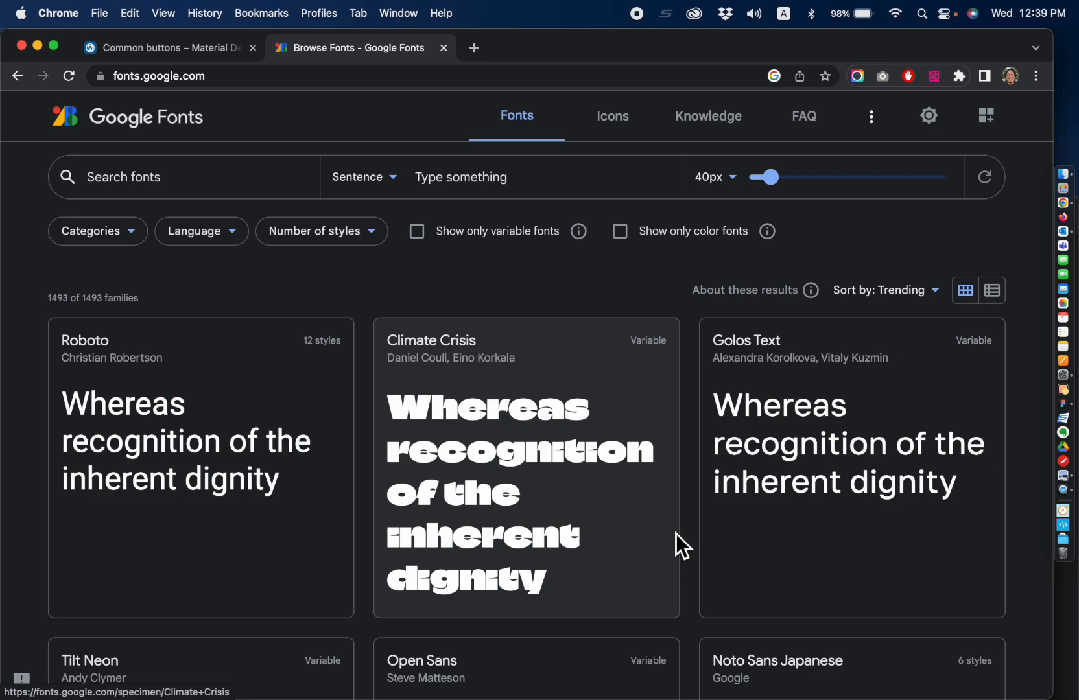
Open the Roboto font page on Google Fonts and scroll through its styles.
{"action": "scroll", "coordinate": [676, 533], "scroll_direction": "down", "scroll_amount": 5}
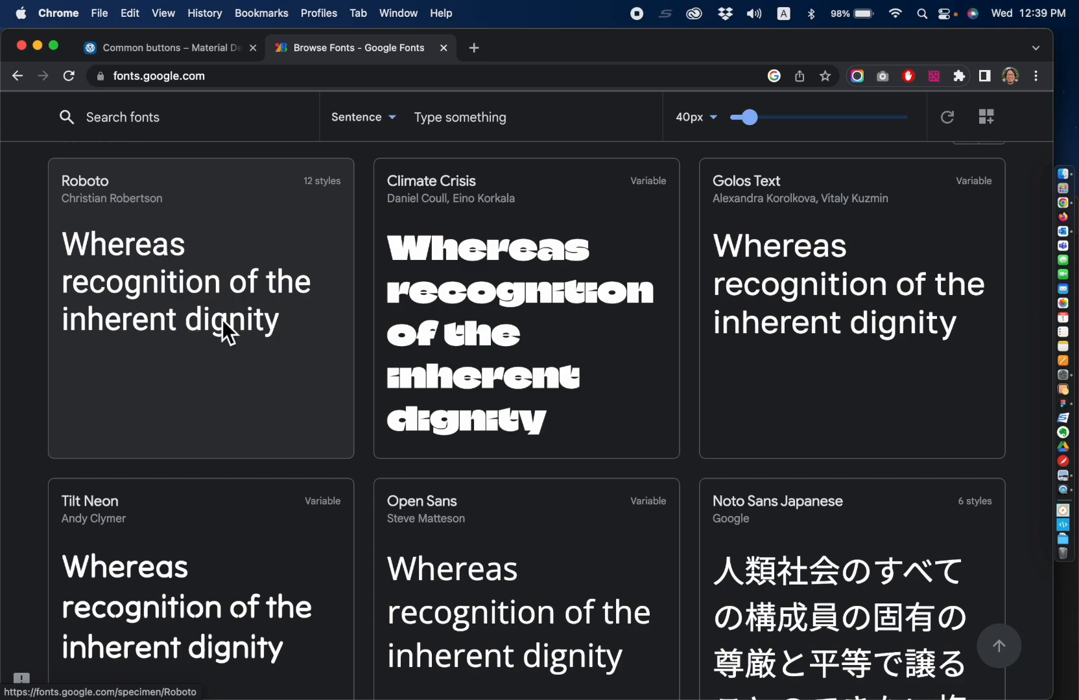
{"action": "left_click", "coordinate": [234, 285]}
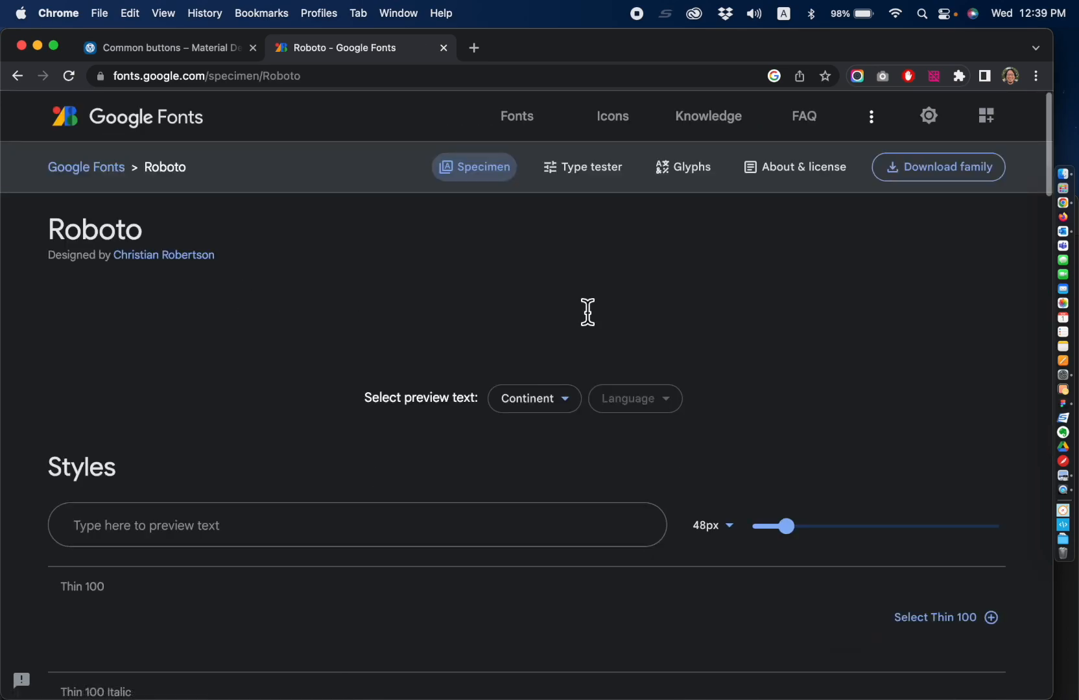
{"action": "scroll", "coordinate": [607, 314], "scroll_direction": "down", "scroll_amount": 6}
{"action": "scroll", "coordinate": [608, 314], "scroll_direction": "down", "scroll_amount": 3}
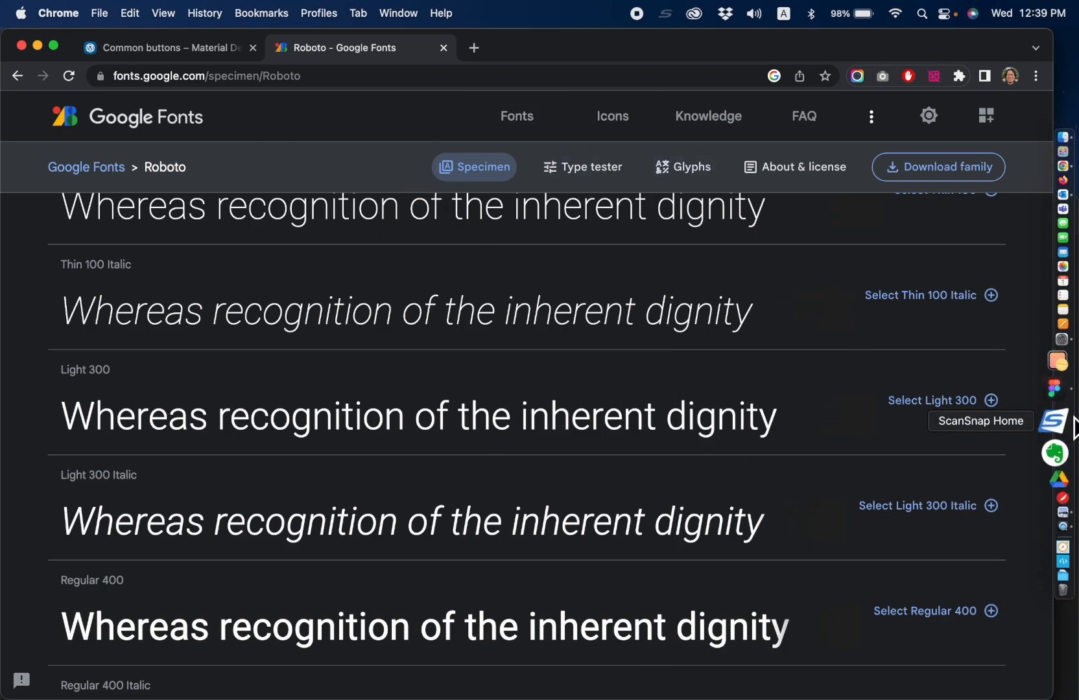
Return to Figma and set the top text's font to Roboto.
{"action": "left_click", "coordinate": [1054, 401]}
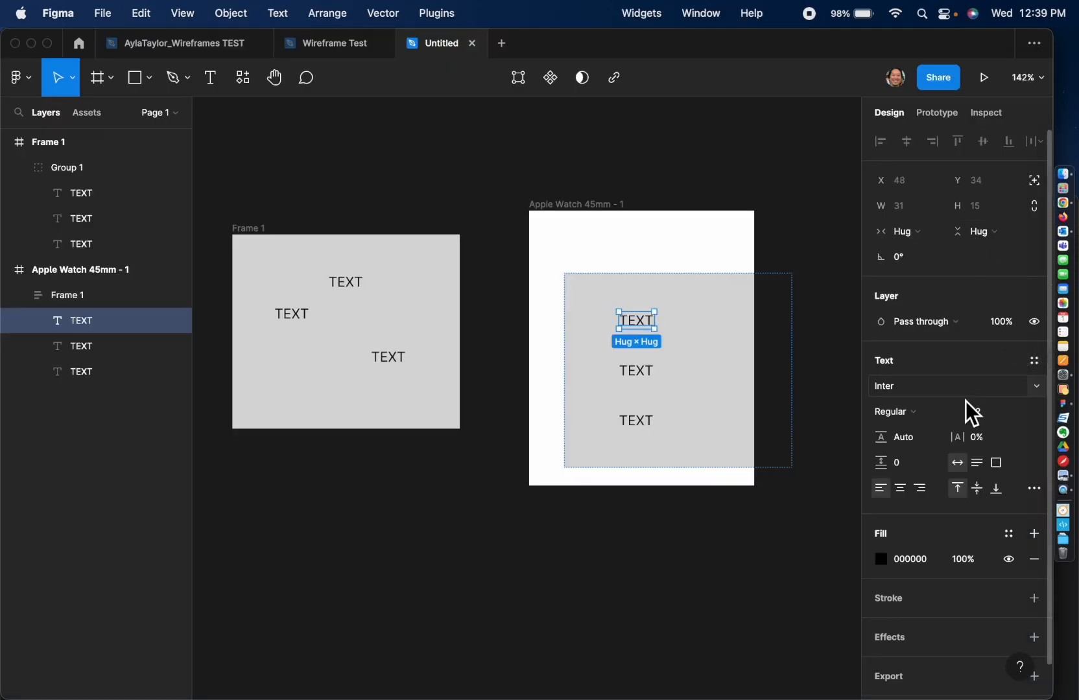
{"action": "left_click", "coordinate": [911, 384]}
{"action": "type", "text": "Roboto"}
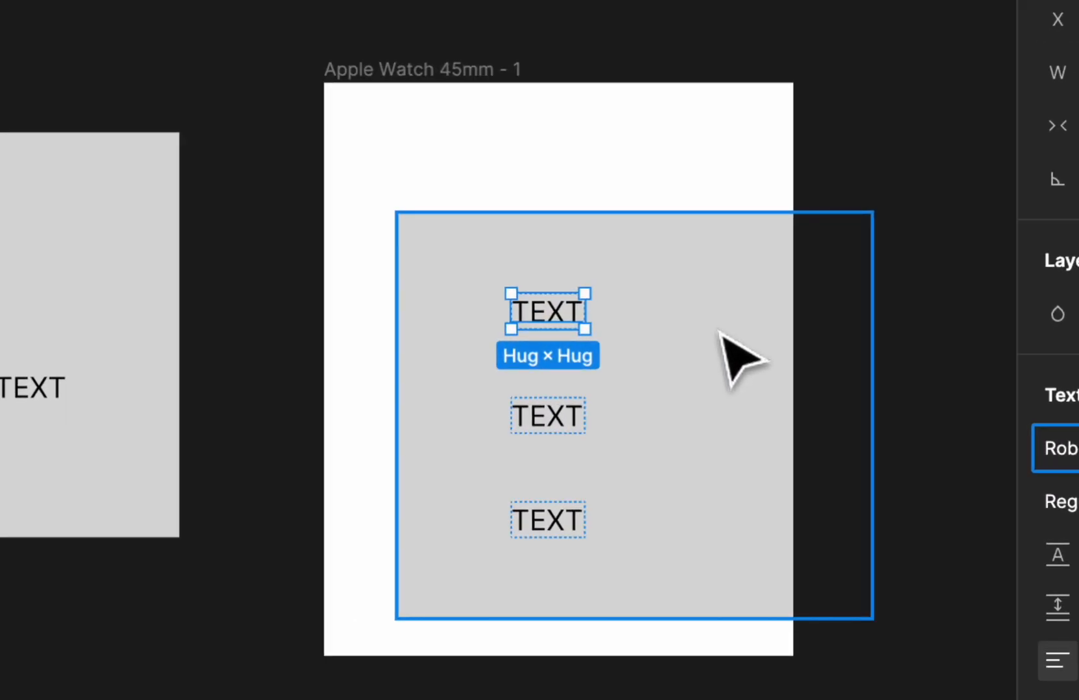
{"action": "key", "text": "Return"}
Start a new text style from the top text and name it H2-SubTitle.
{"action": "scroll", "coordinate": [577, 316], "scroll_direction": "right", "scroll_amount": 6}
{"action": "scroll", "coordinate": [577, 316], "scroll_direction": "down", "scroll_amount": 2}
{"action": "scroll", "coordinate": [576, 316], "scroll_direction": "left", "scroll_amount": 5}
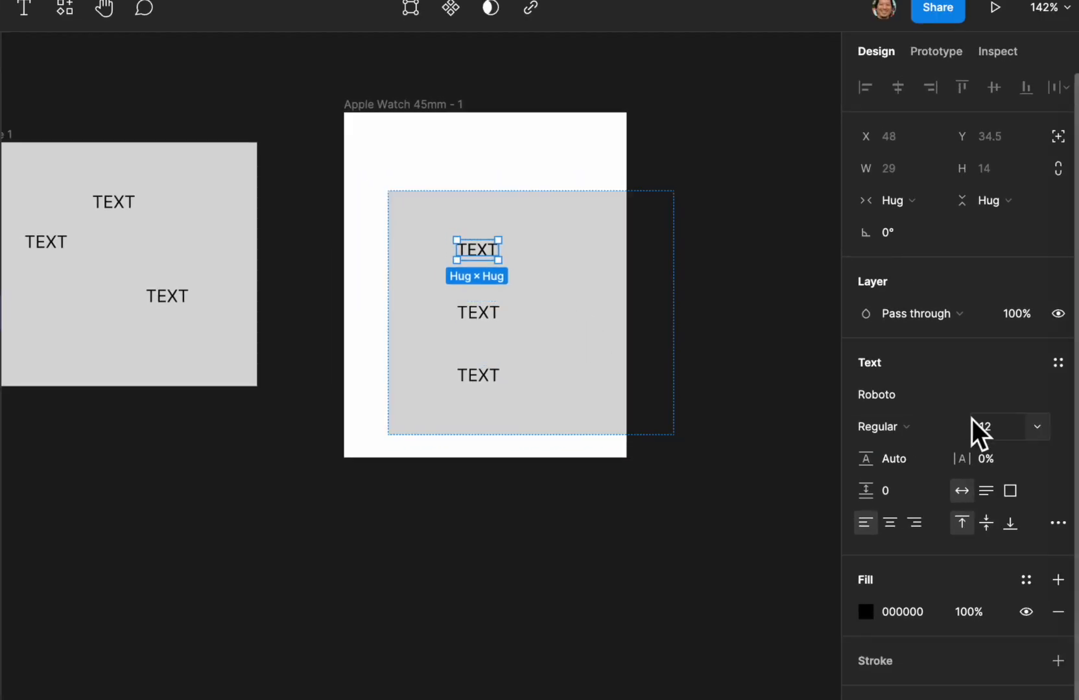
{"action": "left_click", "coordinate": [1054, 367]}
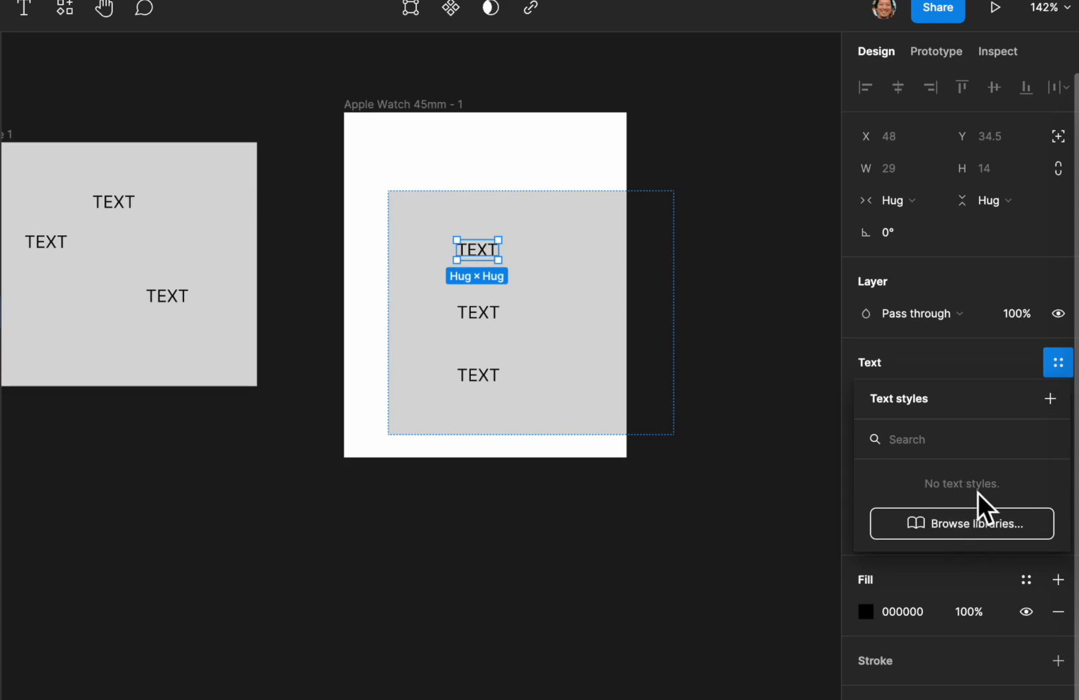
{"action": "left_click", "coordinate": [1049, 405]}
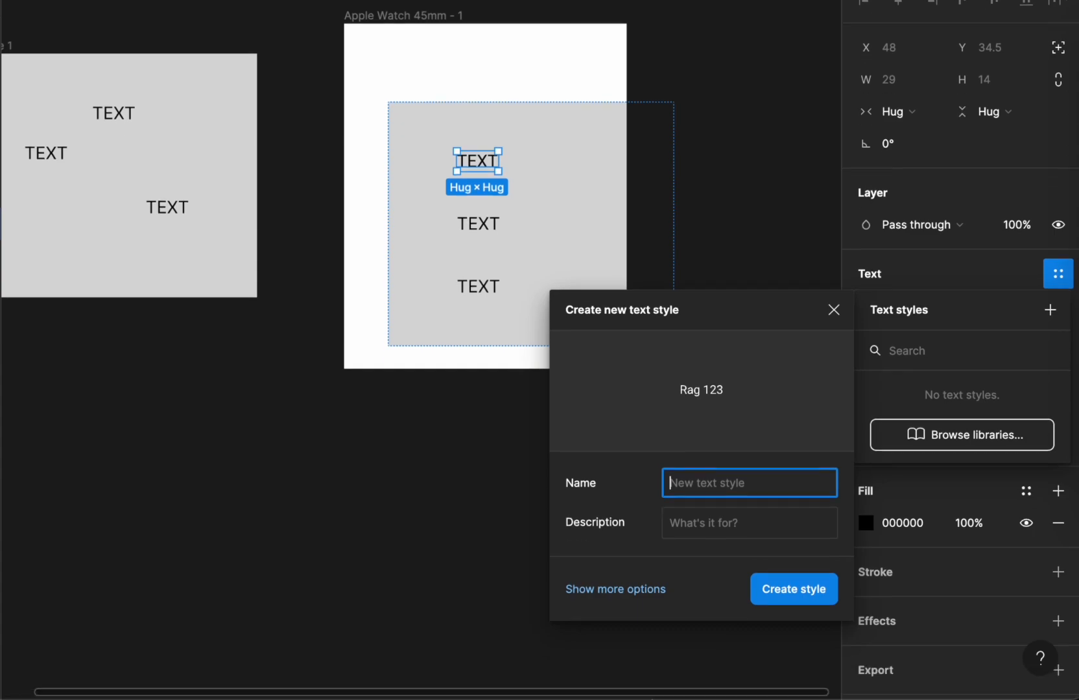
{"action": "left_click", "coordinate": [651, 681]}
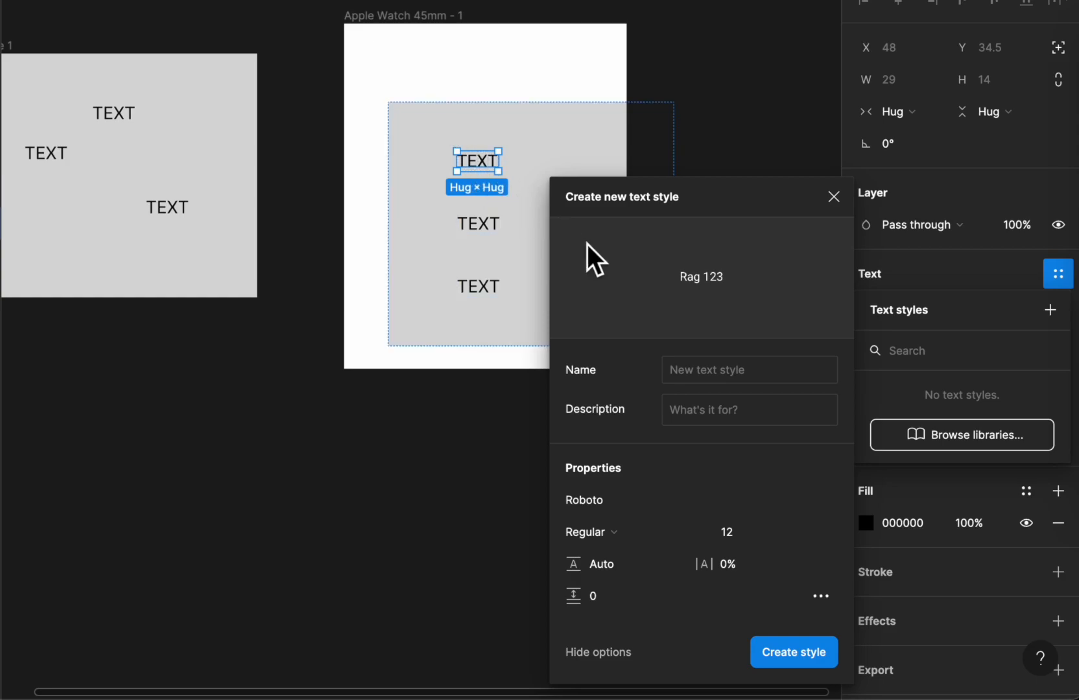
{"action": "left_click", "coordinate": [693, 371]}
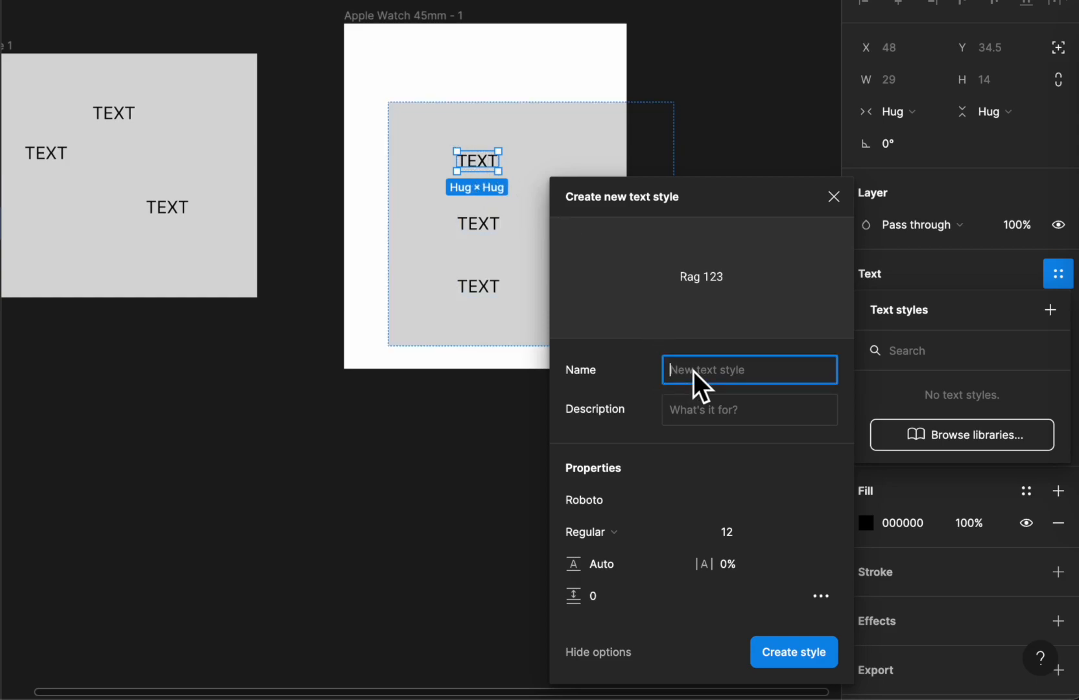
{"action": "type", "text": "H2-"}
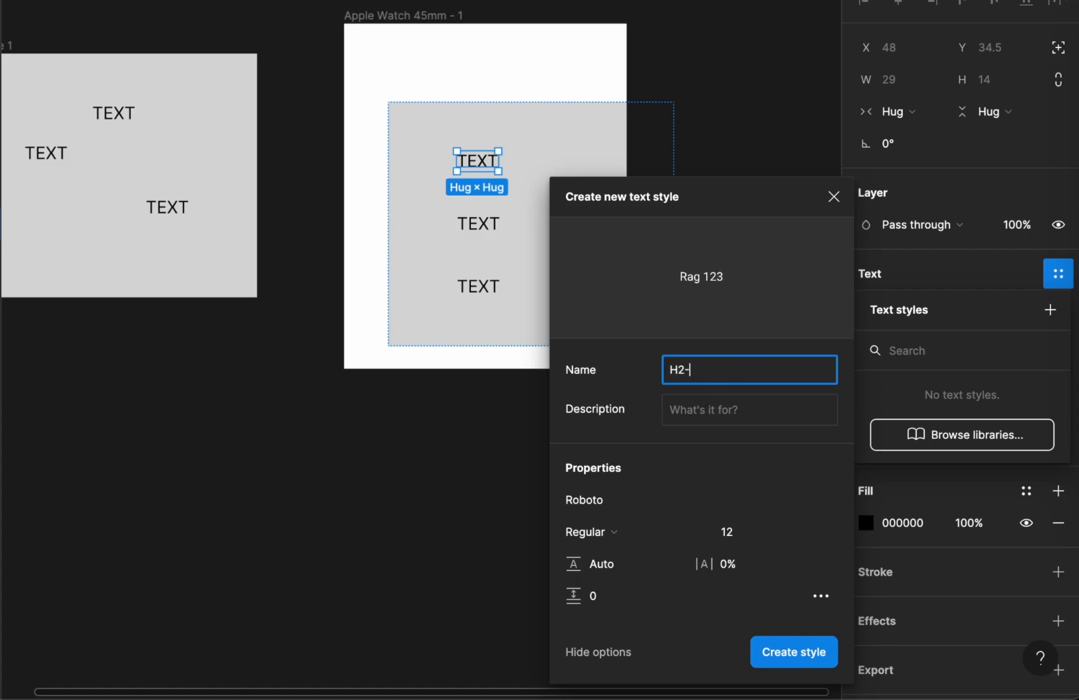
{"action": "type", "text": "SubTitle"}
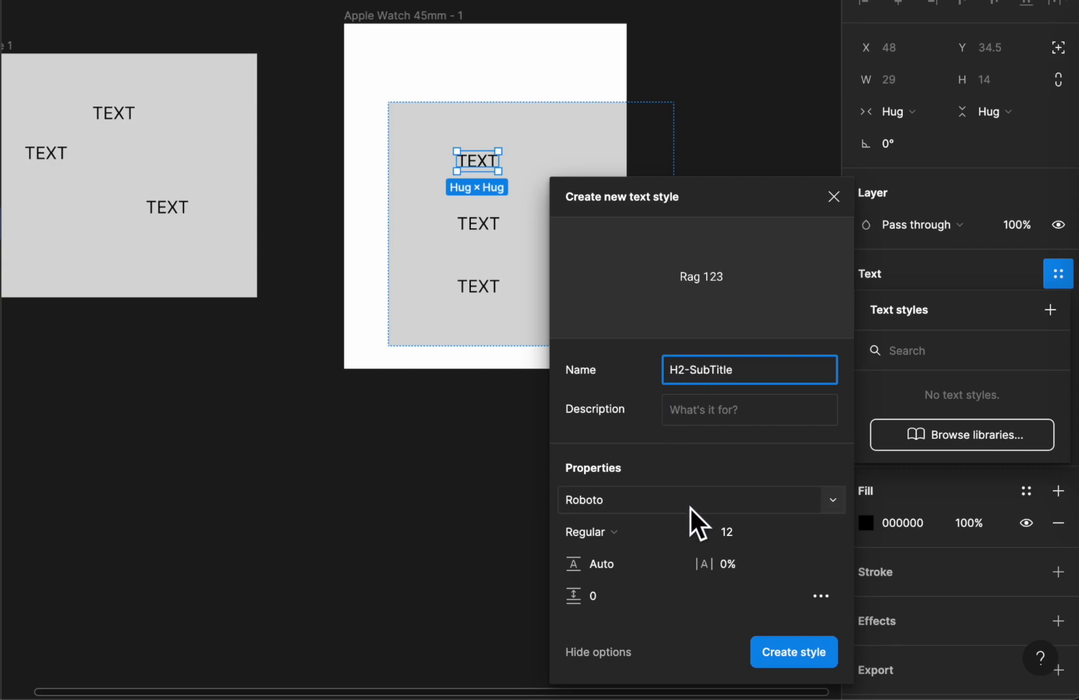
Set the style's weight to SemiBold and create the style.
{"action": "left_click", "coordinate": [629, 531]}
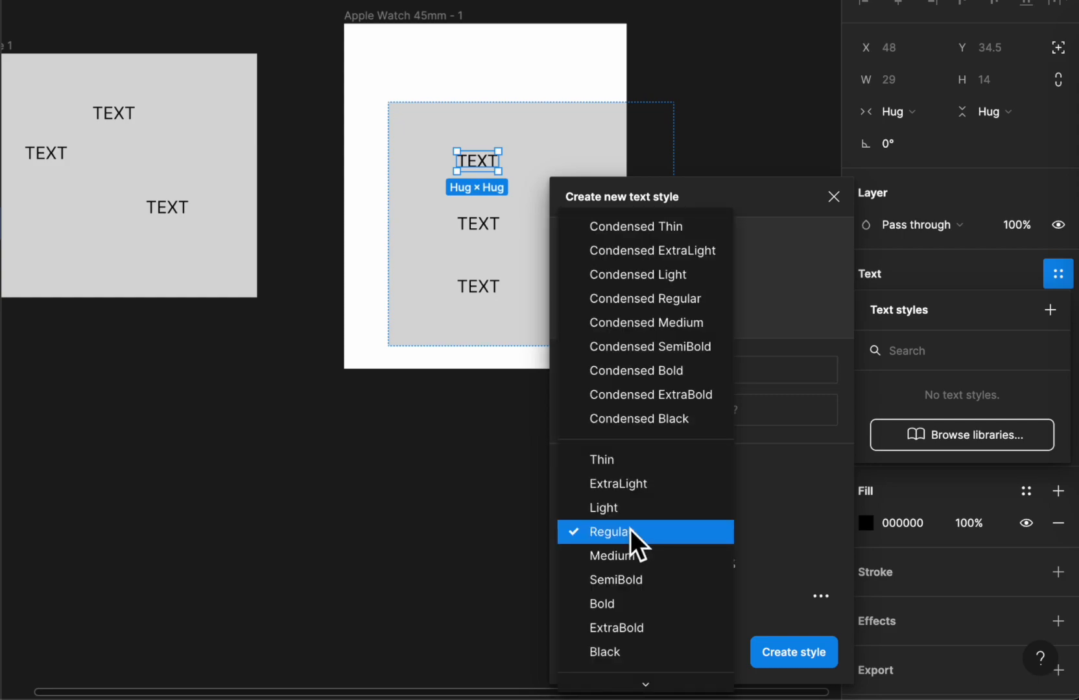
{"action": "left_click", "coordinate": [641, 577]}
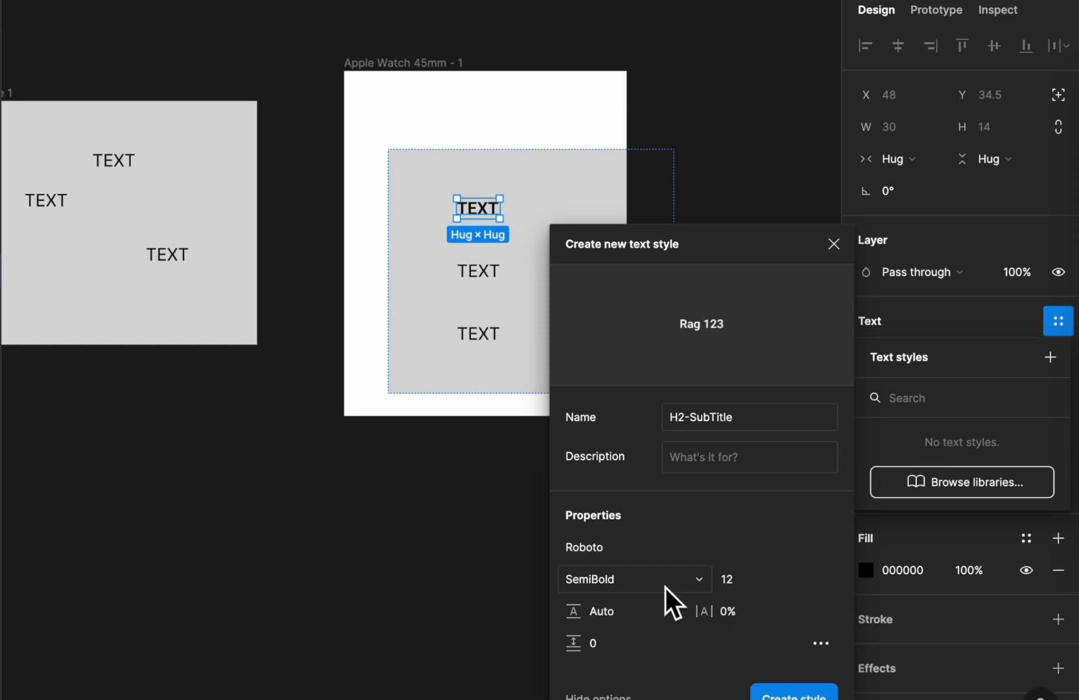
{"action": "left_click", "coordinate": [808, 681]}
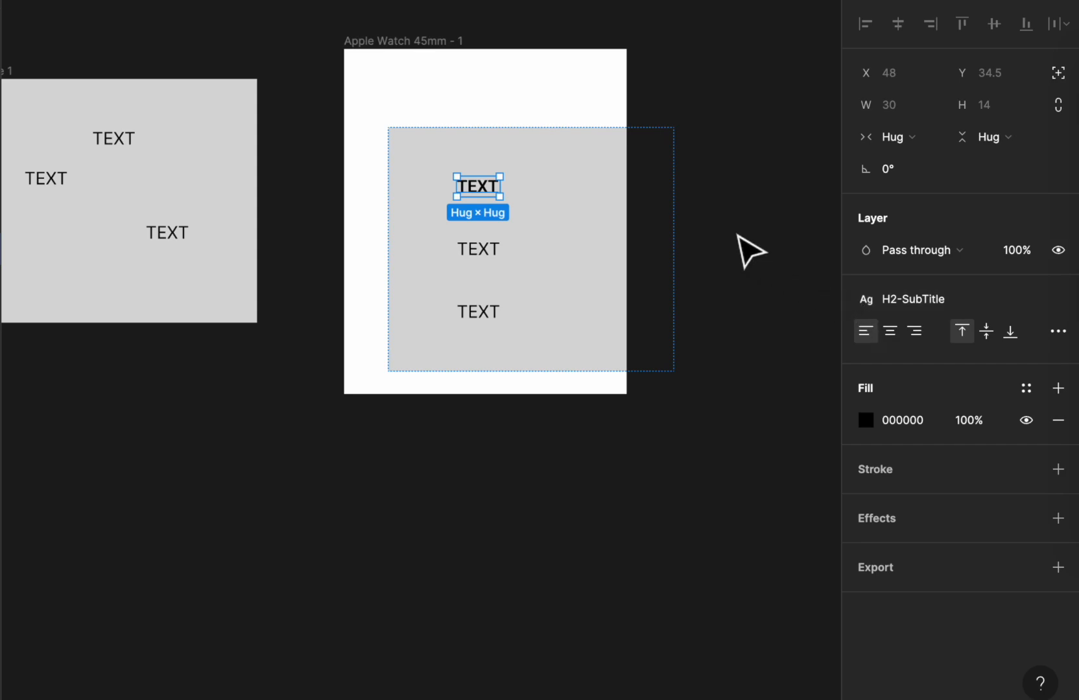
Apply the H2-SubTitle style to the middle and bottom texts.
{"action": "left_click", "coordinate": [491, 253]}
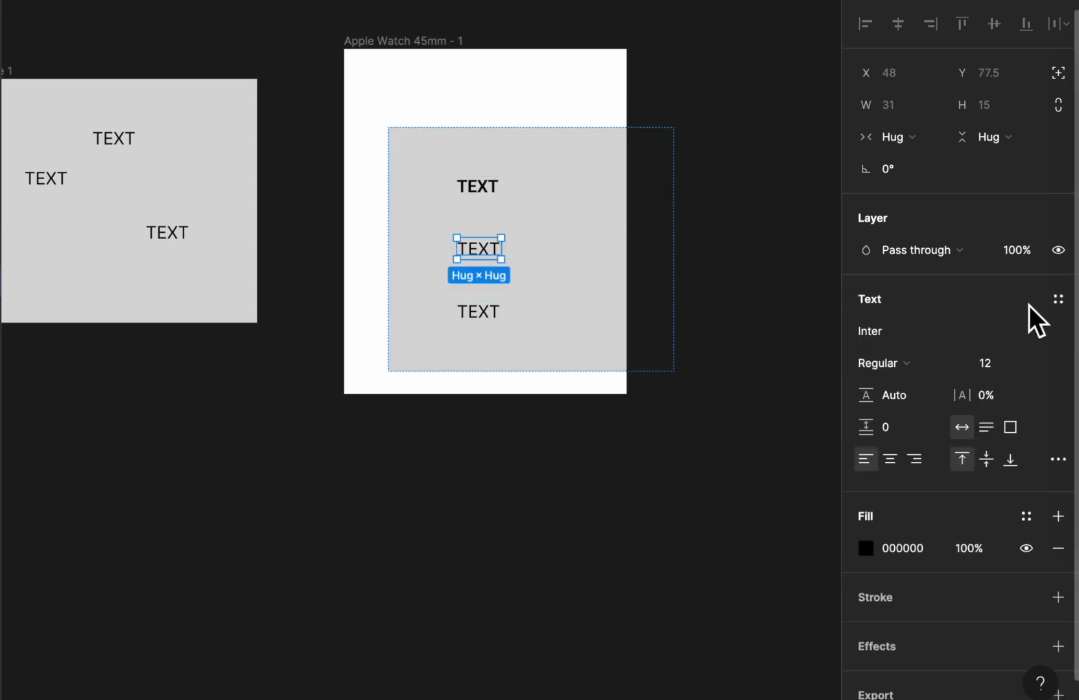
{"action": "left_click", "coordinate": [1057, 302]}
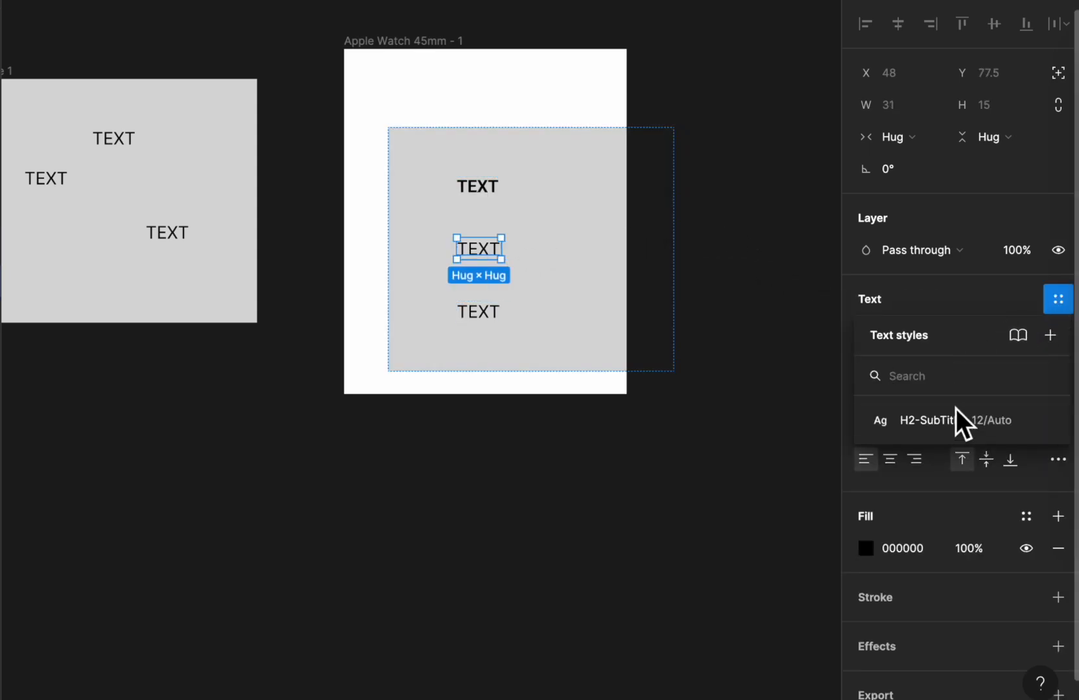
{"action": "left_click", "coordinate": [925, 422]}
{"action": "left_click", "coordinate": [482, 310]}
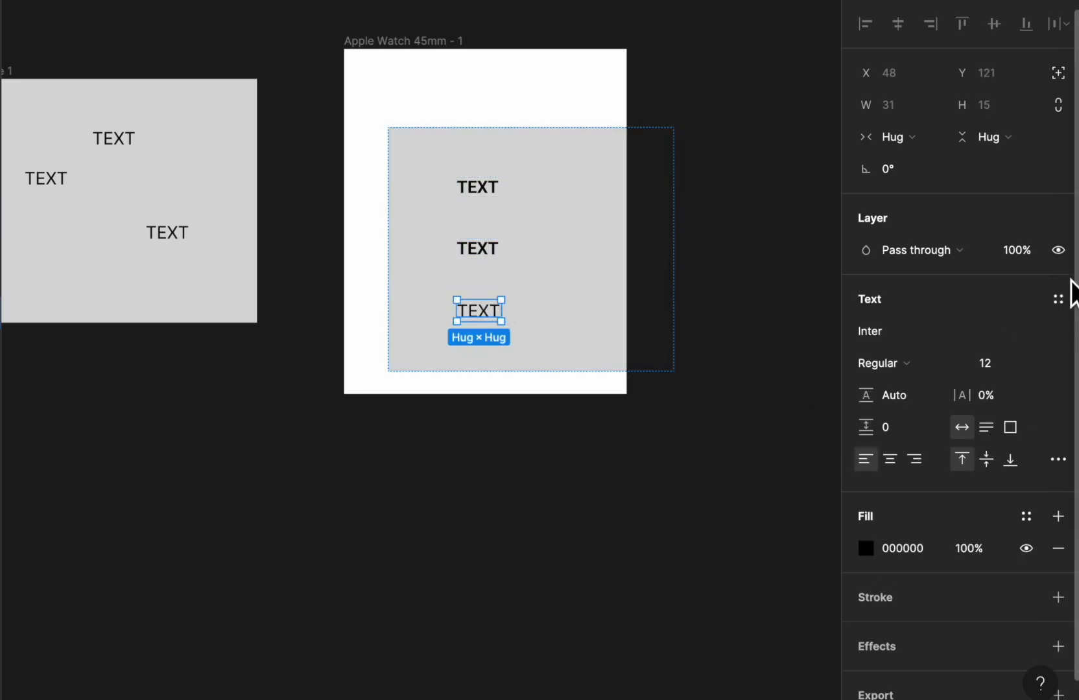
{"action": "left_click", "coordinate": [1058, 300]}
{"action": "left_click", "coordinate": [927, 420]}
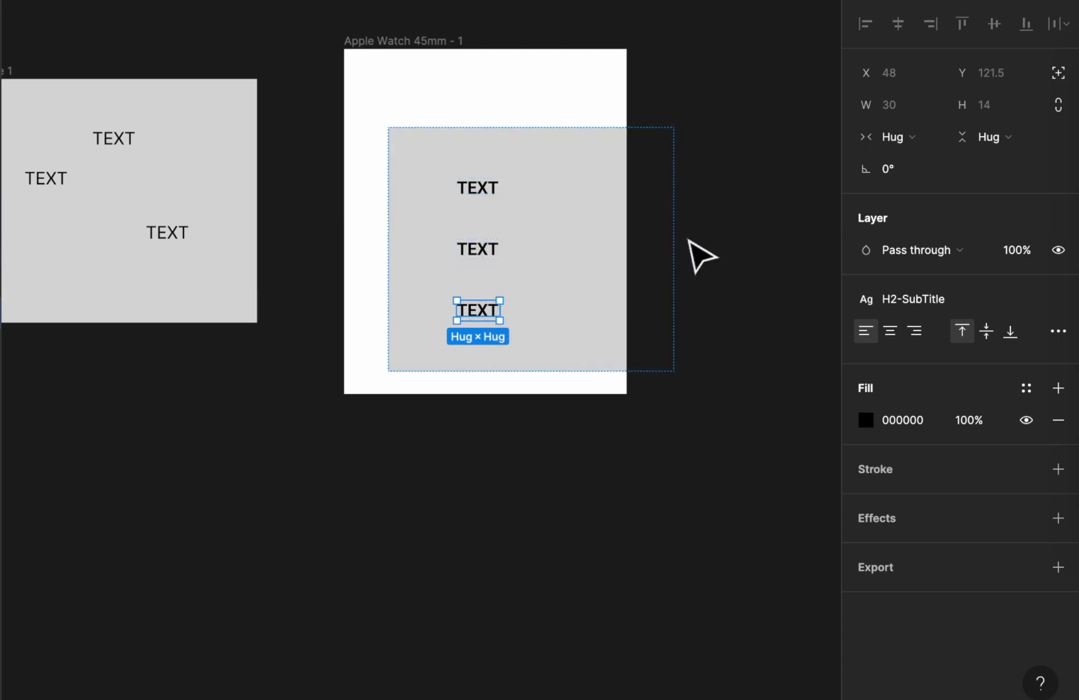
Open the H2-SubTitle style for editing and change its font to Revalia.
{"action": "left_click", "coordinate": [1057, 331]}
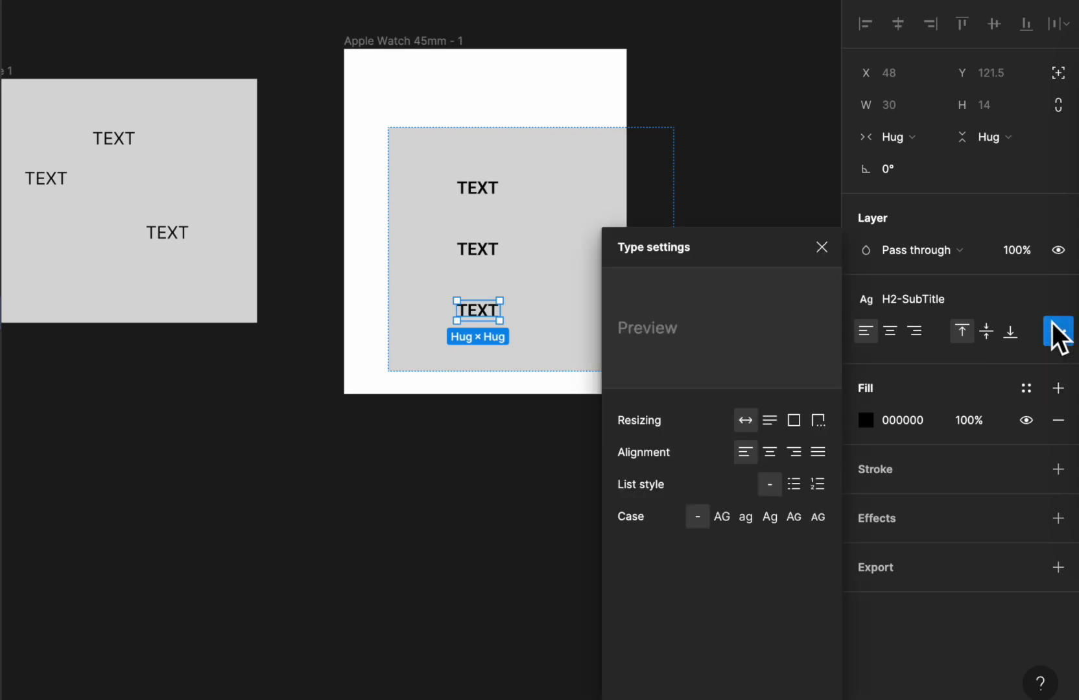
{"action": "left_click", "coordinate": [822, 255]}
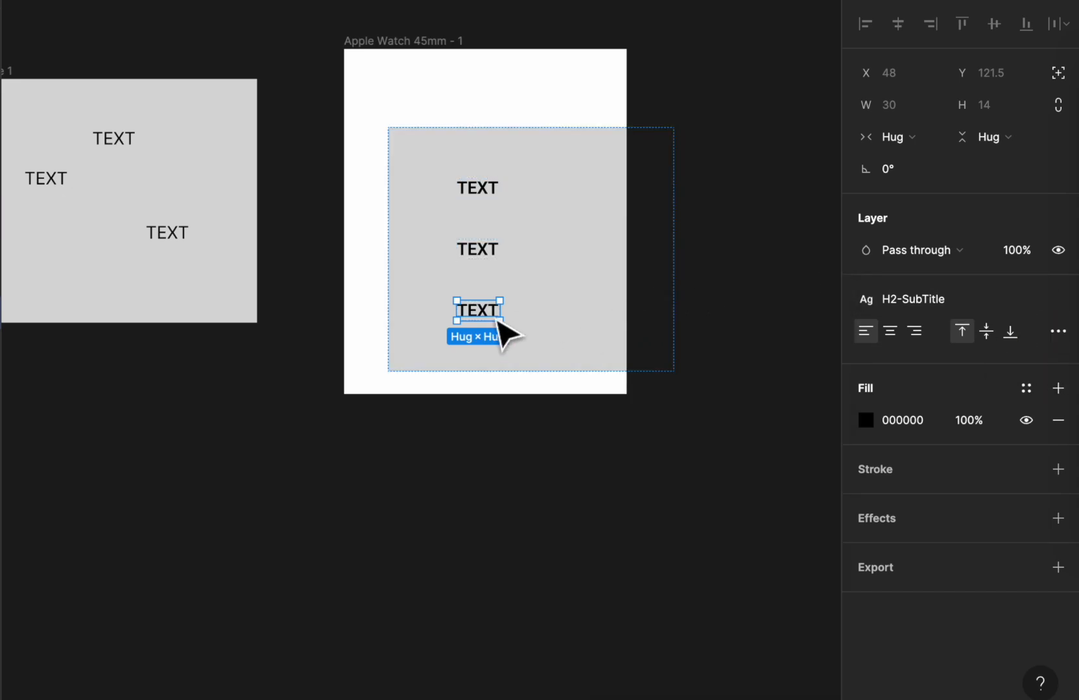
{"action": "left_click", "coordinate": [921, 302]}
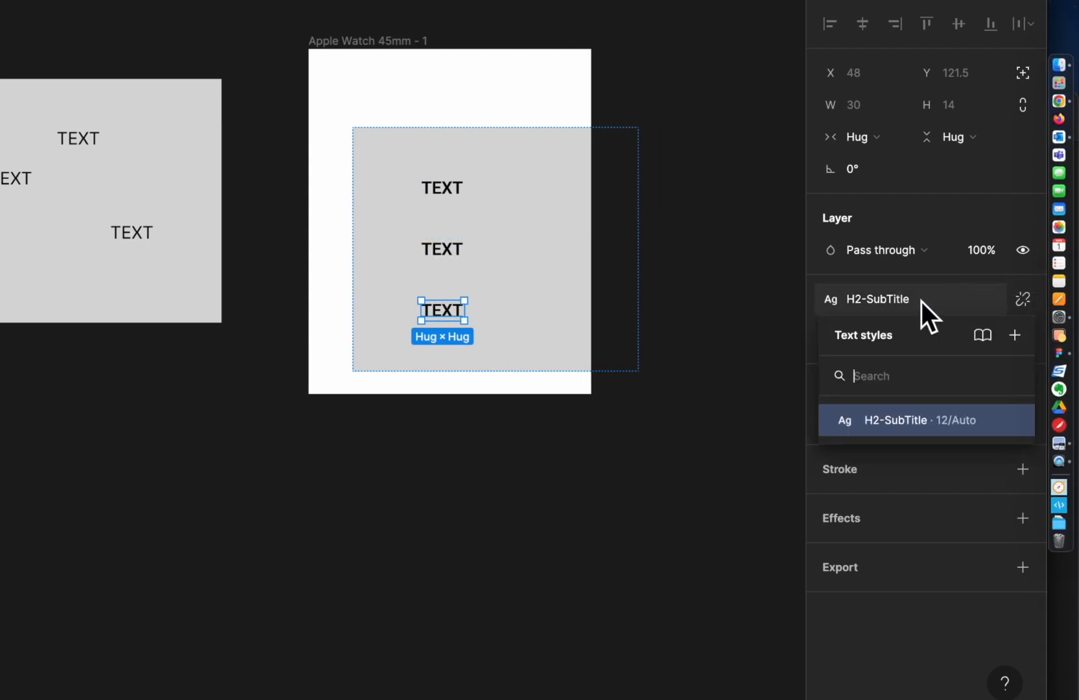
{"action": "left_click", "coordinate": [880, 304]}
{"action": "left_click", "coordinate": [879, 304]}
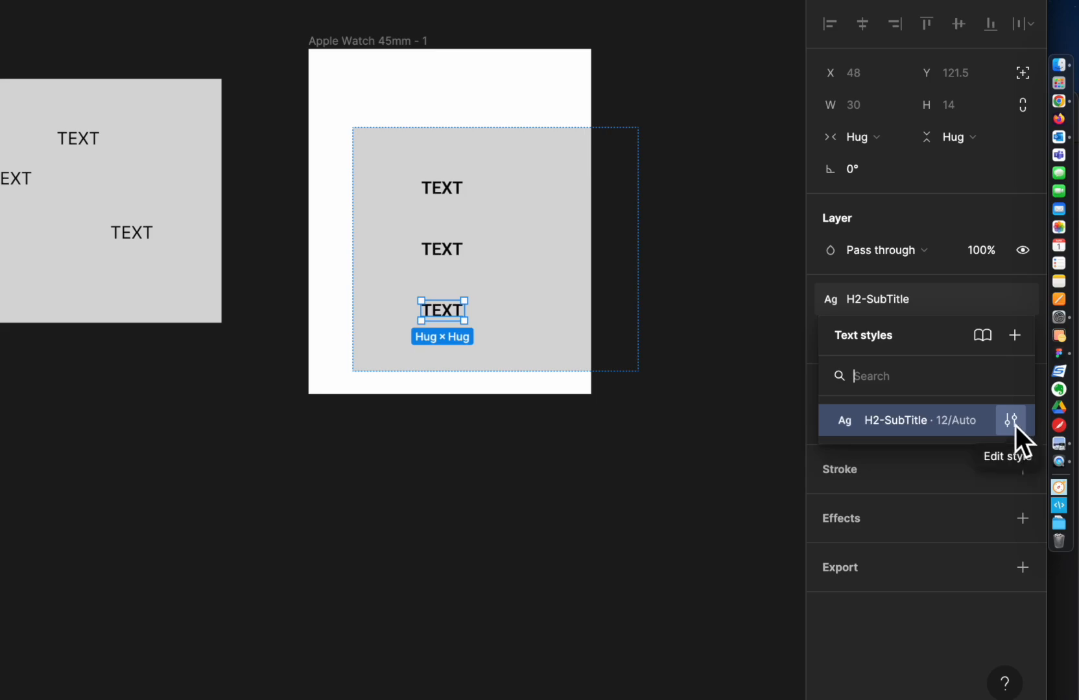
{"action": "left_click", "coordinate": [1011, 421]}
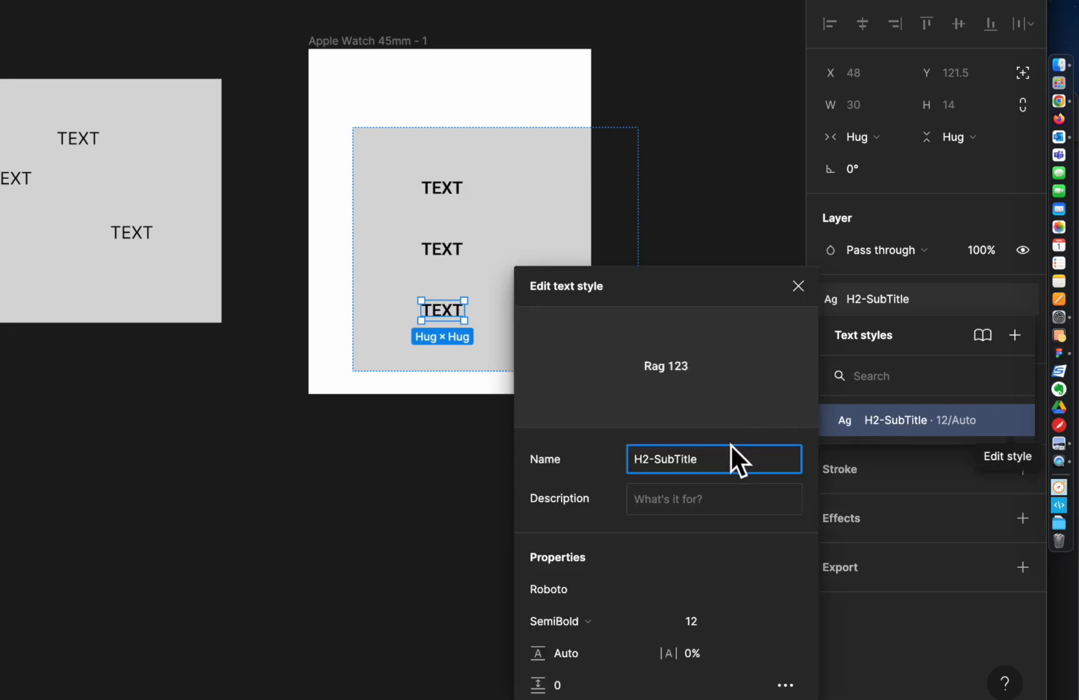
{"action": "left_click", "coordinate": [671, 588]}
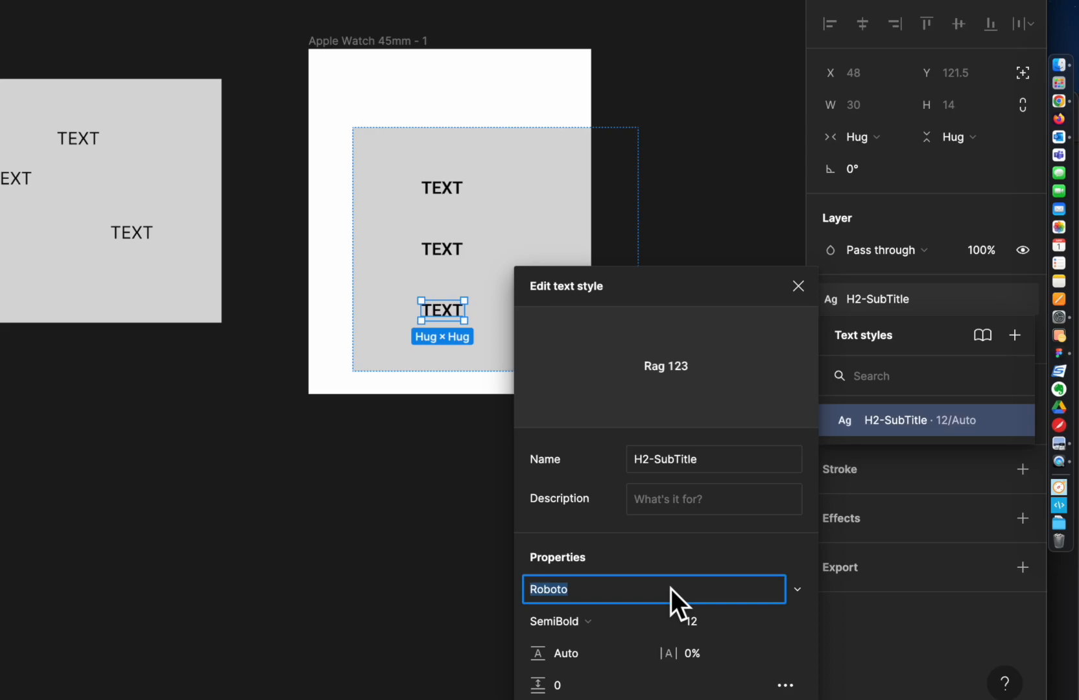
{"action": "type", "text": "Coop"}
{"action": "key", "text": "BackSpace"}
{"action": "key", "text": "BackSpace"}
{"action": "key", "text": "BackSpace"}
{"action": "key", "text": "BackSpace"}
{"action": "left_click", "coordinate": [794, 597]}
{"action": "left_click", "coordinate": [718, 424]}
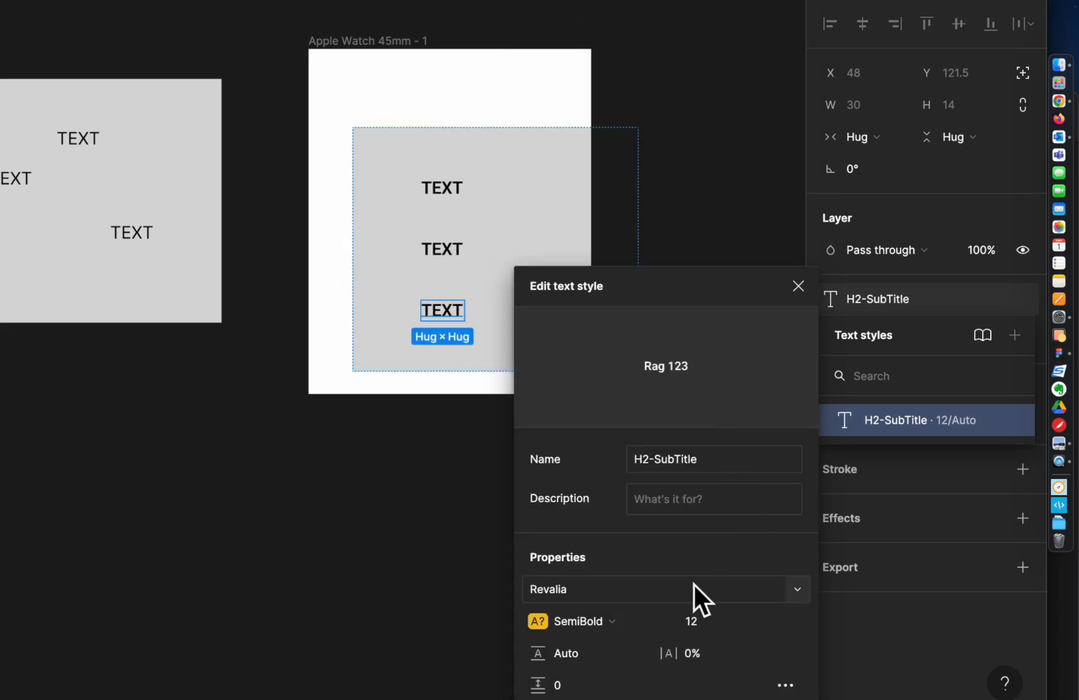
Undo the last font change to the style.
{"action": "left_click", "coordinate": [795, 588]}
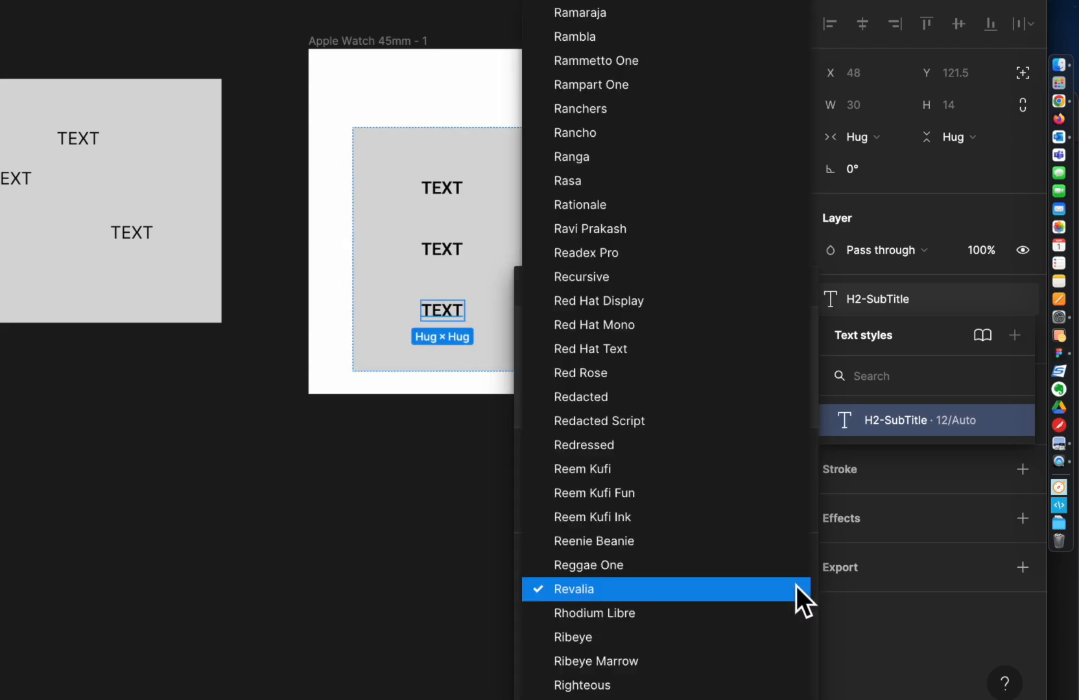
{"action": "scroll", "coordinate": [783, 425], "scroll_direction": "up", "scroll_amount": 12}
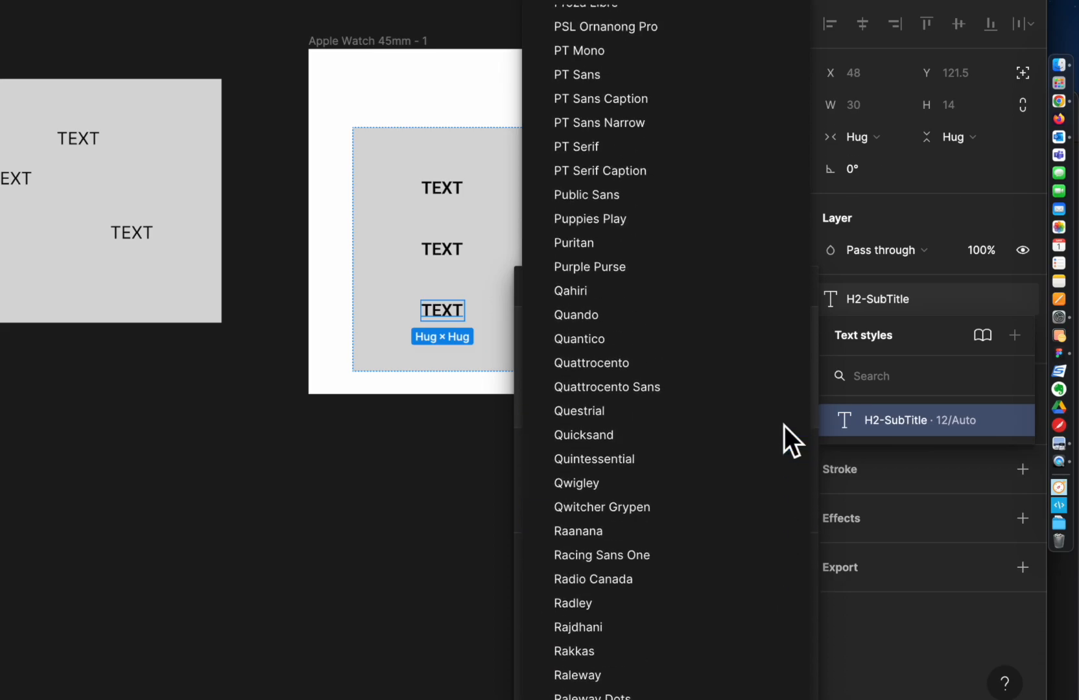
{"action": "left_click", "coordinate": [674, 475]}
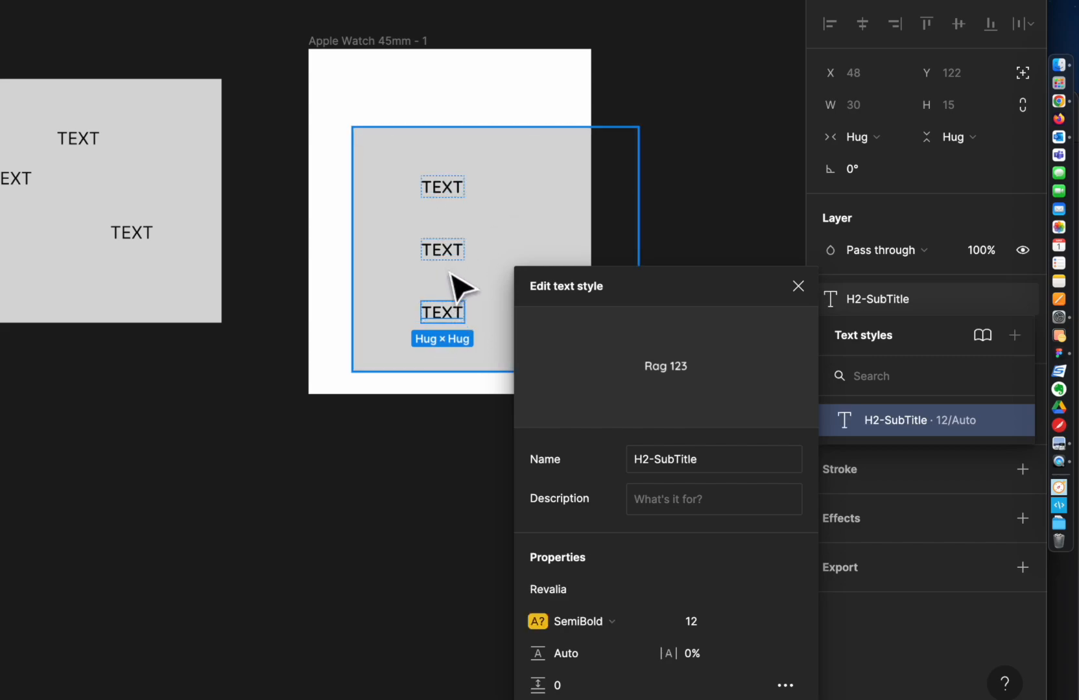
{"action": "left_click", "coordinate": [457, 460]}
{"action": "key", "text": "super+z"}
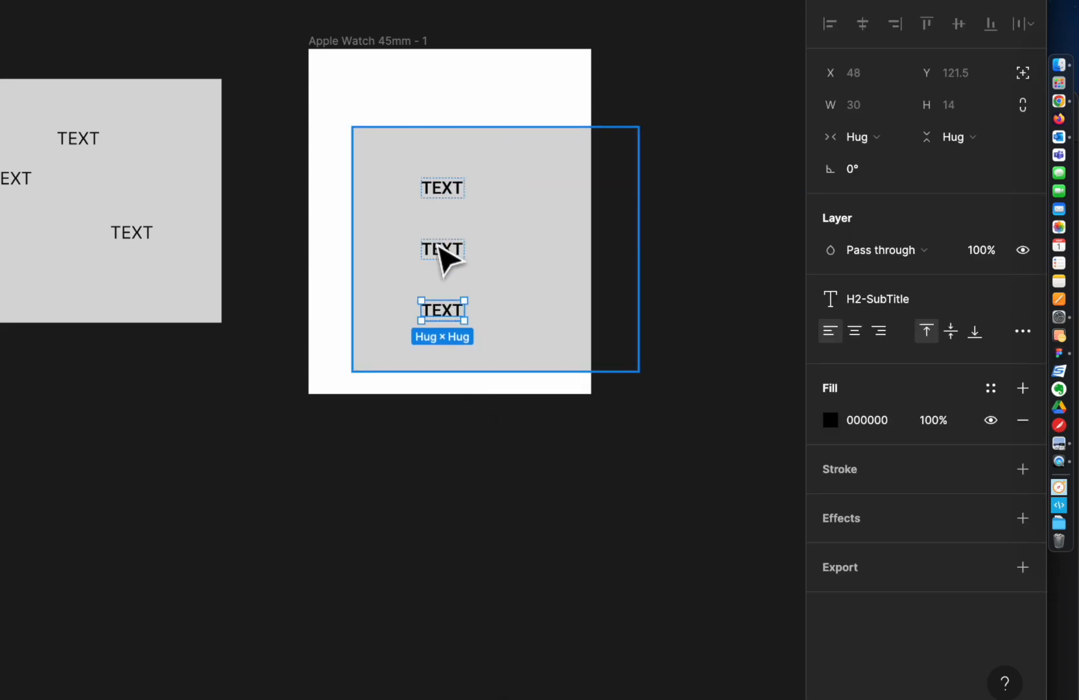
Undo three more changes and redo them again.
{"action": "left_click", "coordinate": [512, 411]}
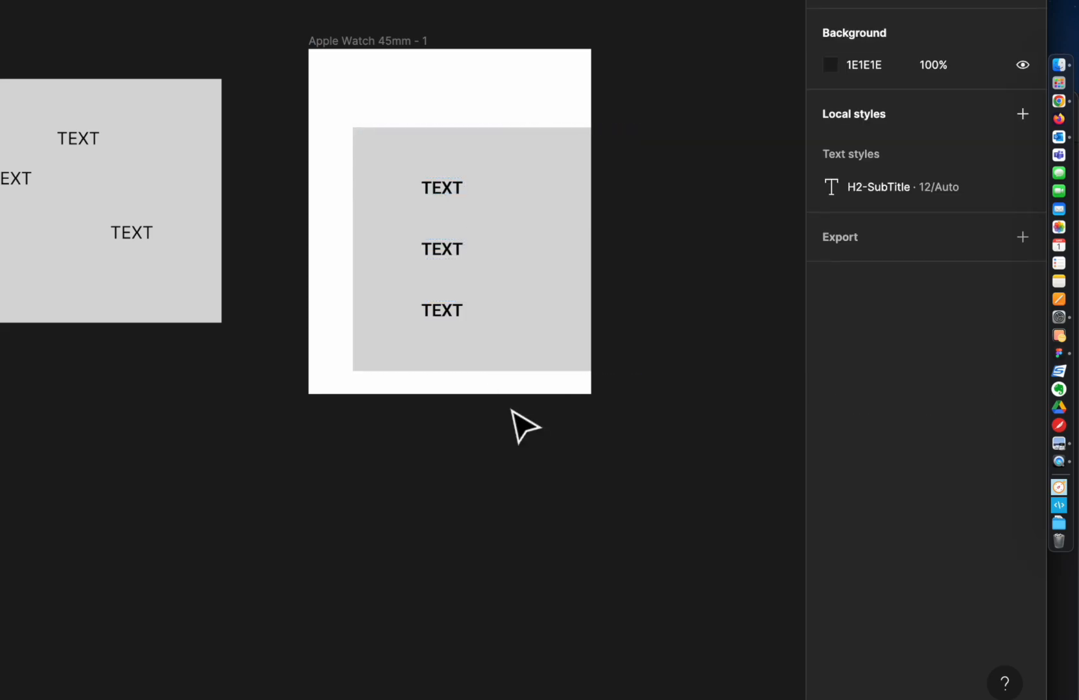
{"action": "key", "text": "super+z"}
{"action": "key", "text": "super+z"}
{"action": "key", "text": "super+z"}
{"action": "key", "text": "super+shift+z"}
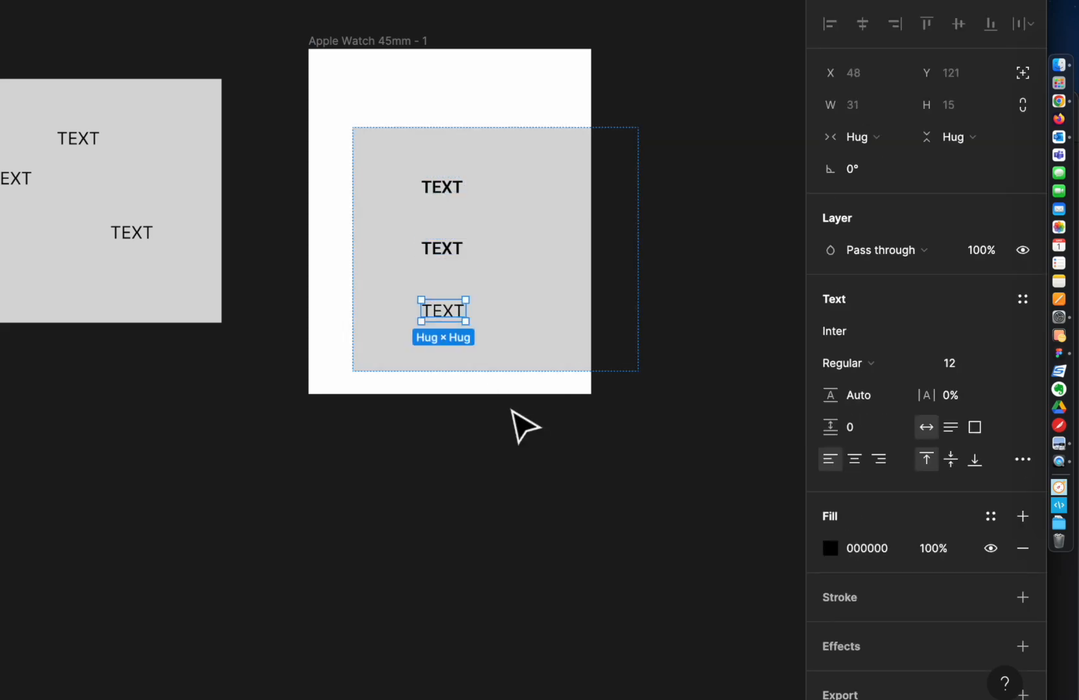
{"action": "key", "text": "super+shift+z"}
{"action": "key", "text": "super+shift+z"}
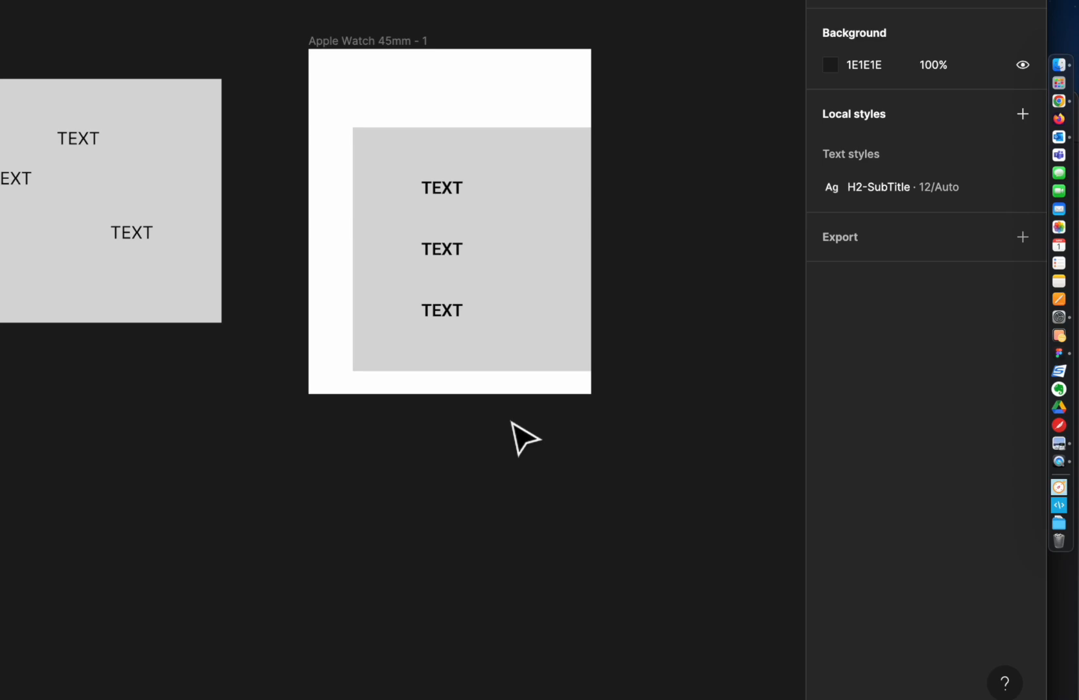
Edit the H2-SubTitle style from the bottom text and set its font to Red Rose.
{"action": "left_click", "coordinate": [452, 310]}
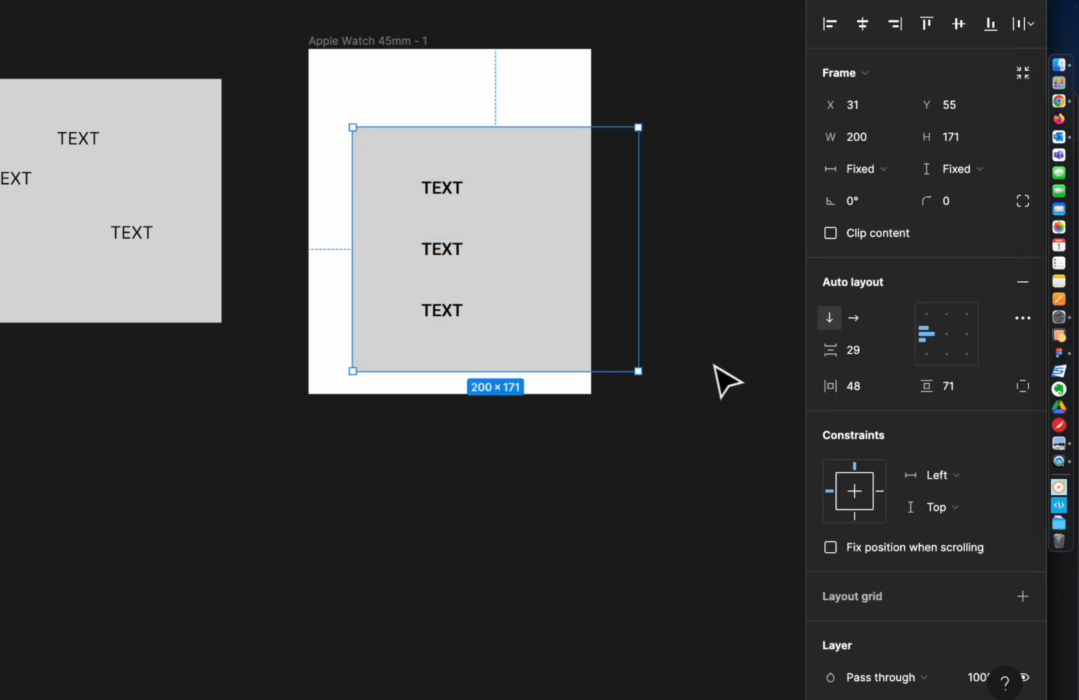
{"action": "left_click", "coordinate": [449, 309]}
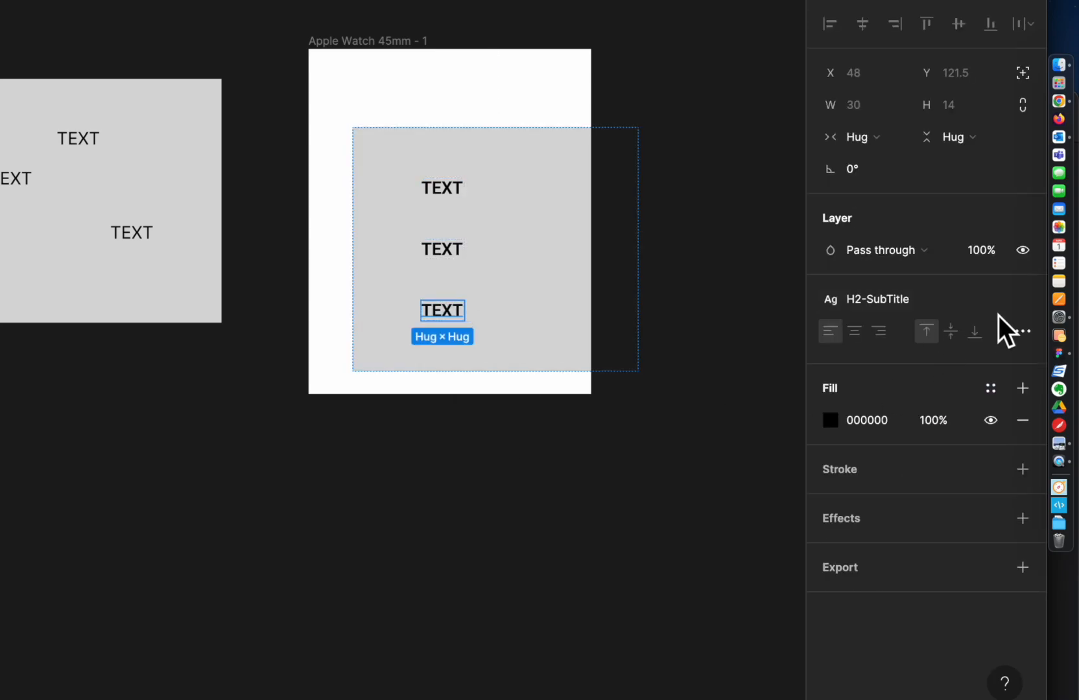
{"action": "left_click", "coordinate": [954, 298]}
{"action": "left_click", "coordinate": [1009, 420]}
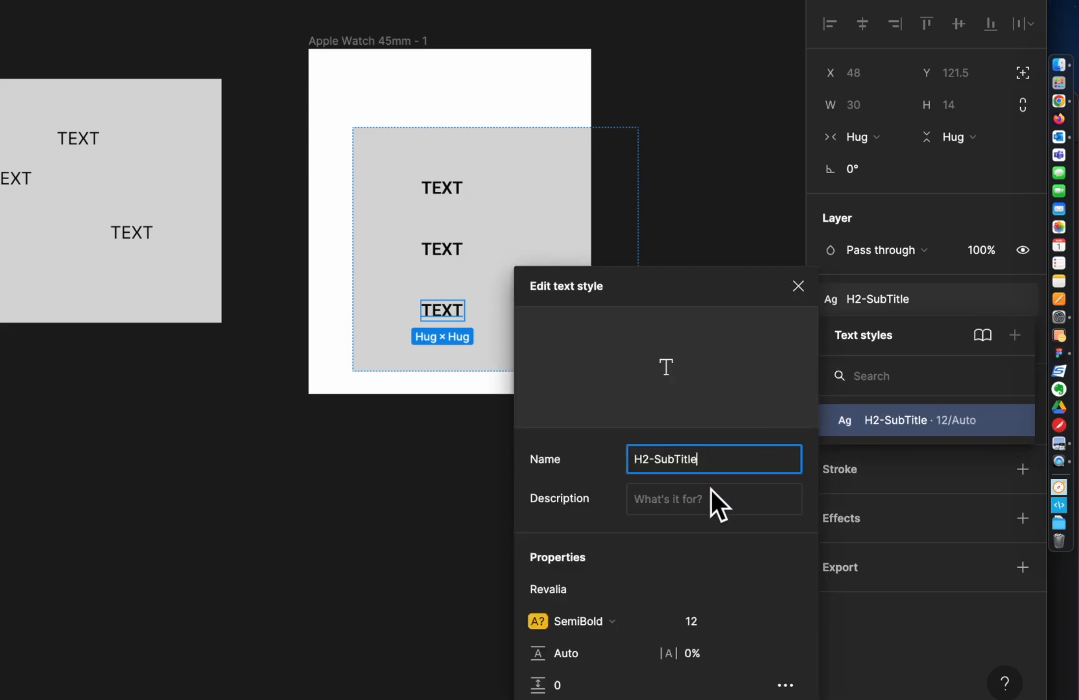
{"action": "left_click", "coordinate": [796, 590]}
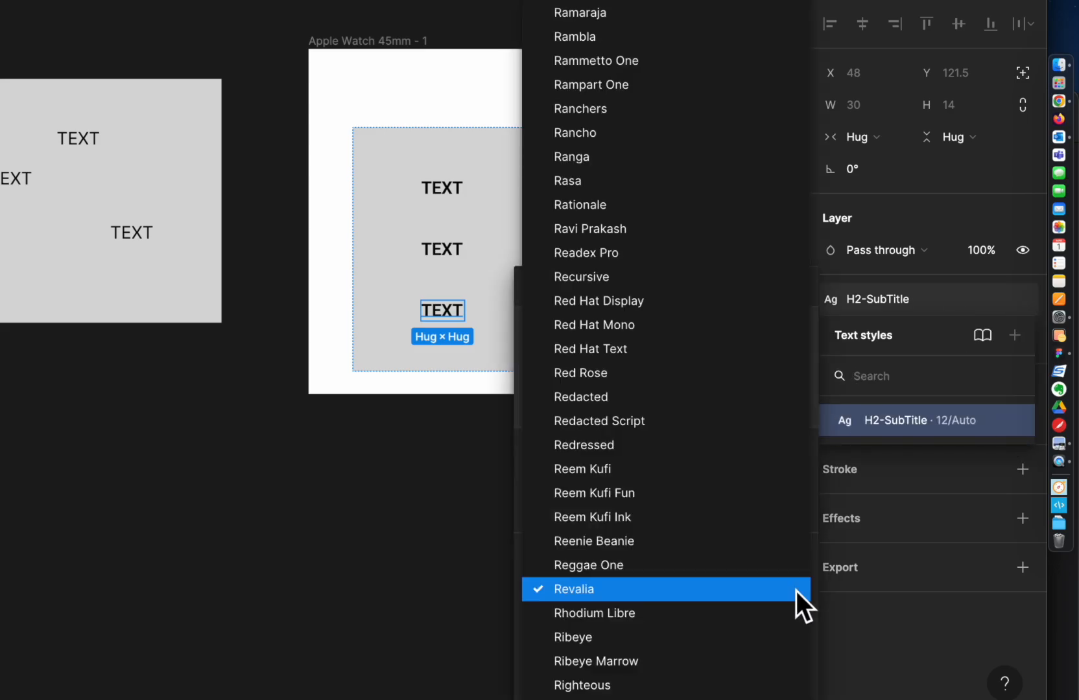
{"action": "left_click", "coordinate": [649, 374]}
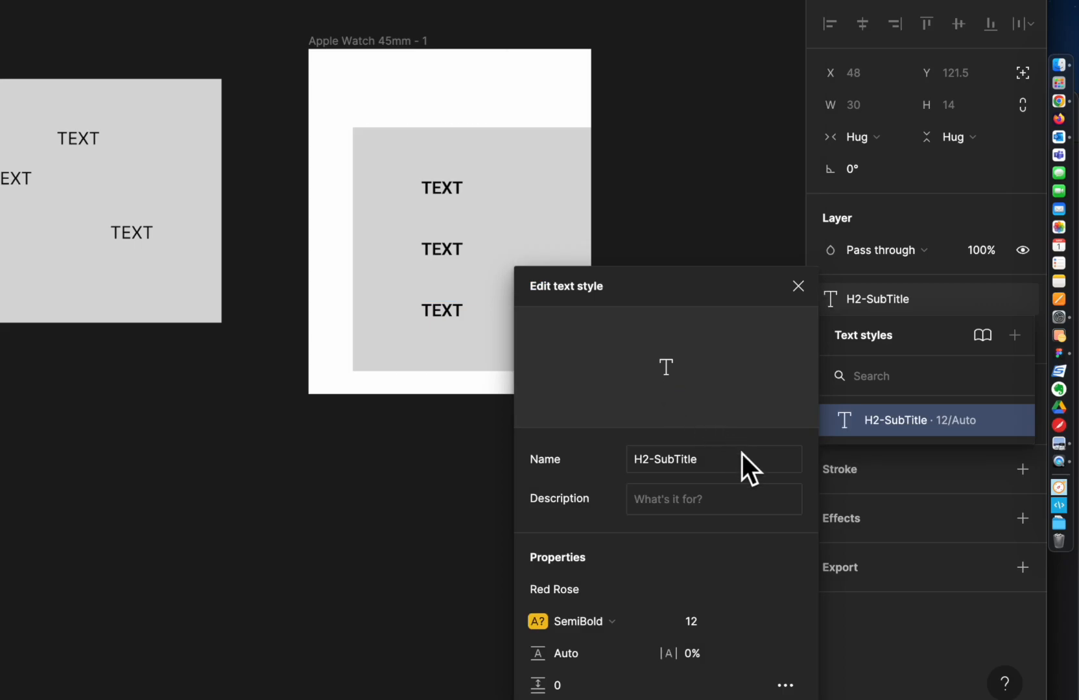
Change the H2-SubTitle text style's font to Playball with Regular weight and close the style editor.
{"action": "left_click", "coordinate": [798, 587]}
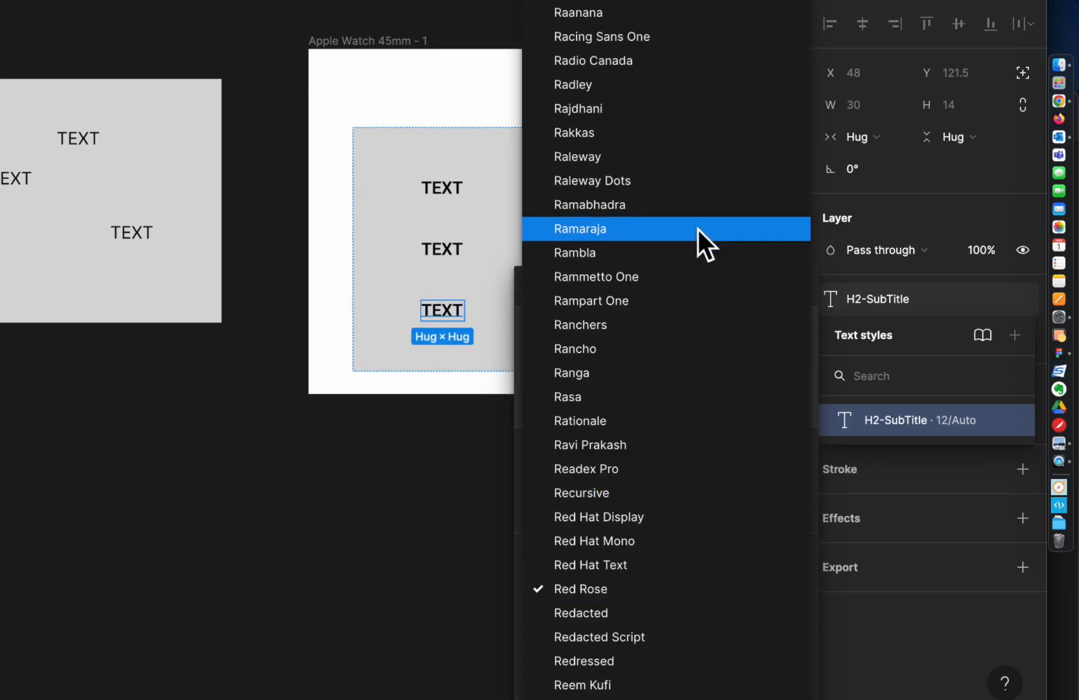
{"action": "scroll", "coordinate": [698, 229], "scroll_direction": "up", "scroll_amount": 10}
{"action": "scroll", "coordinate": [698, 229], "scroll_direction": "up", "scroll_amount": 10}
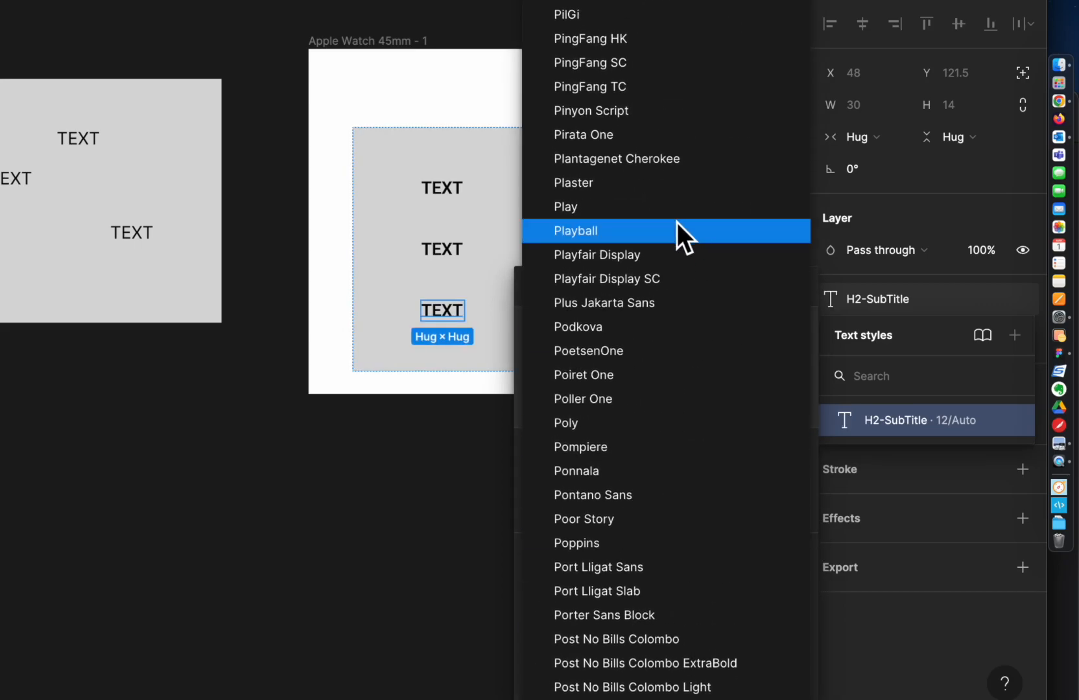
{"action": "left_click", "coordinate": [681, 234]}
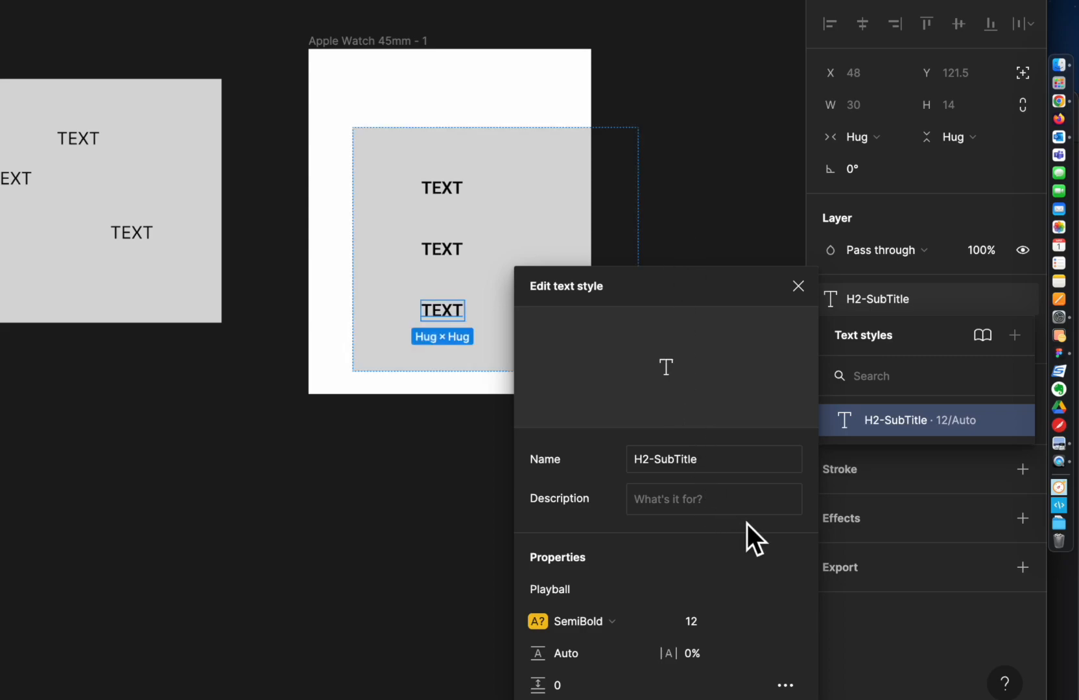
{"action": "left_click", "coordinate": [599, 619]}
{"action": "left_click", "coordinate": [604, 621]}
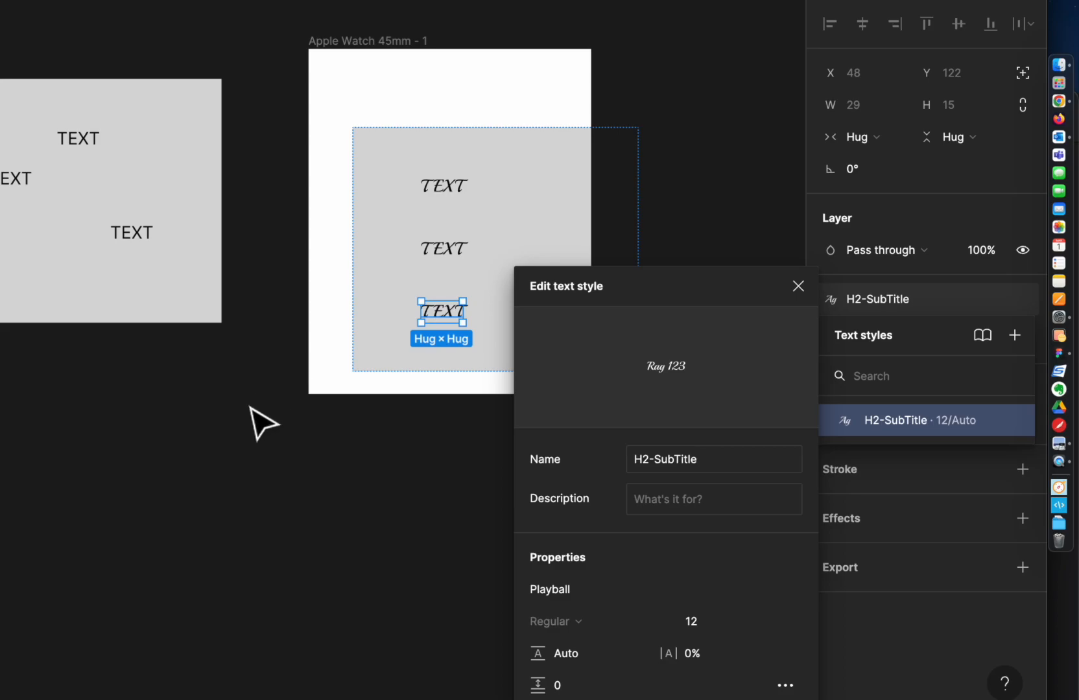
{"action": "left_click", "coordinate": [249, 440]}
Open the 03-PCCS COLOR-seiji-organized.pdf color chart from the desktop in Preview.
{"action": "scroll", "coordinate": [243, 428], "scroll_direction": "down", "scroll_amount": 5}
{"action": "scroll", "coordinate": [243, 427], "scroll_direction": "left", "scroll_amount": 5}
{"action": "scroll", "coordinate": [243, 427], "scroll_direction": "down", "scroll_amount": 1}
{"action": "scroll", "coordinate": [243, 426], "scroll_direction": "up", "scroll_amount": 2}
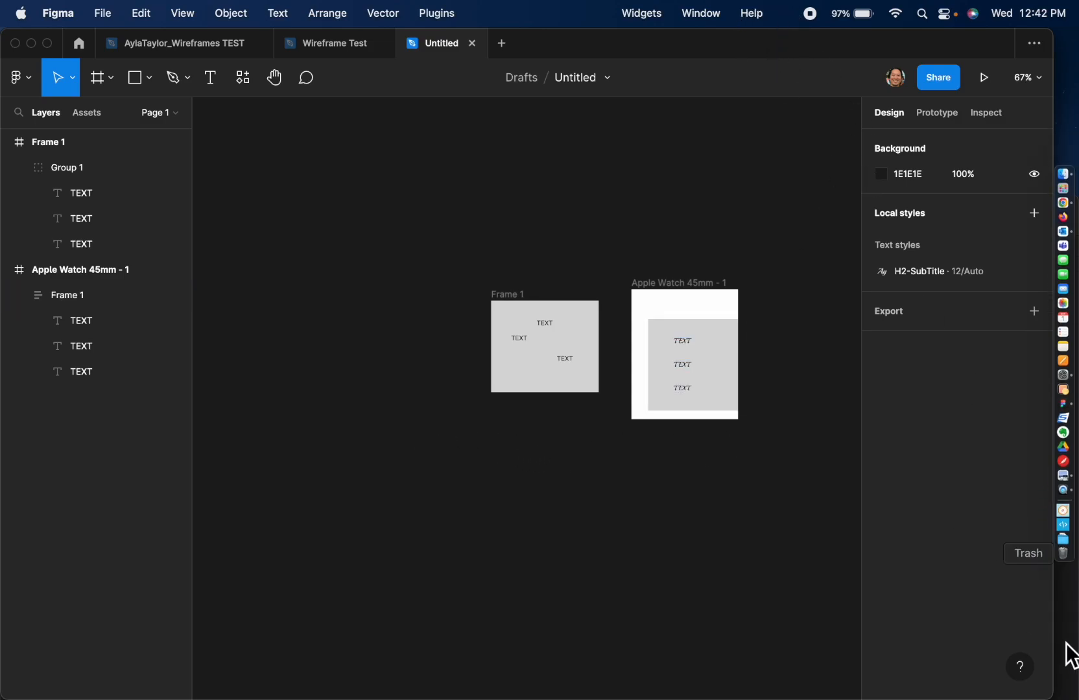
{"action": "left_click_drag", "start_coordinate": [1053, 681], "coordinate": [954, 686]}
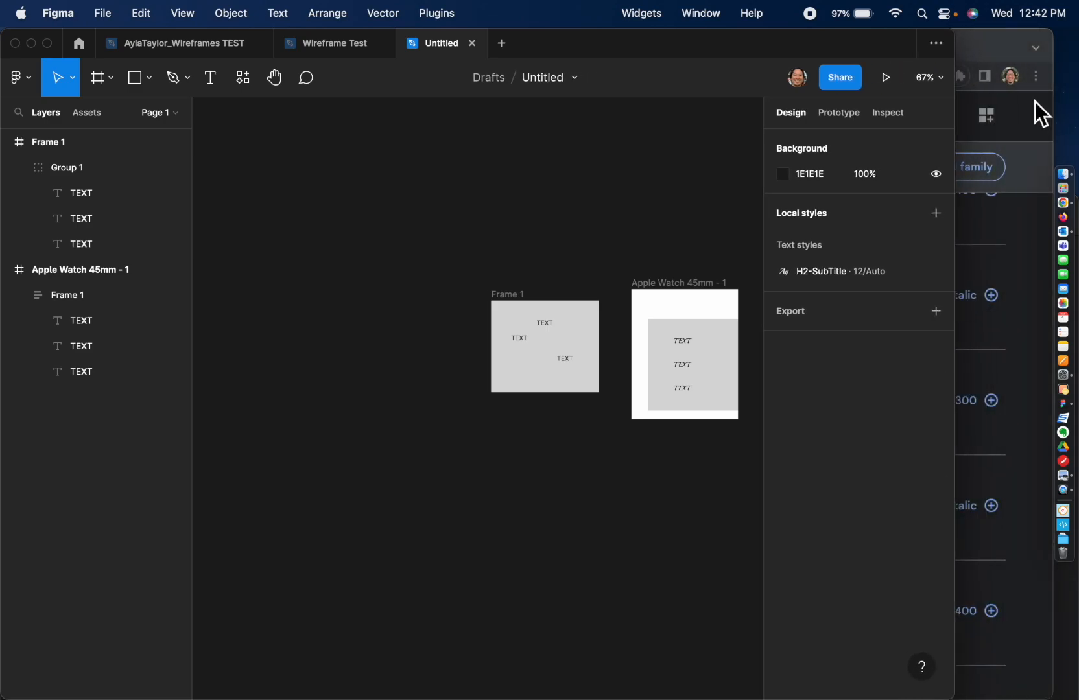
{"action": "left_click", "coordinate": [1001, 47]}
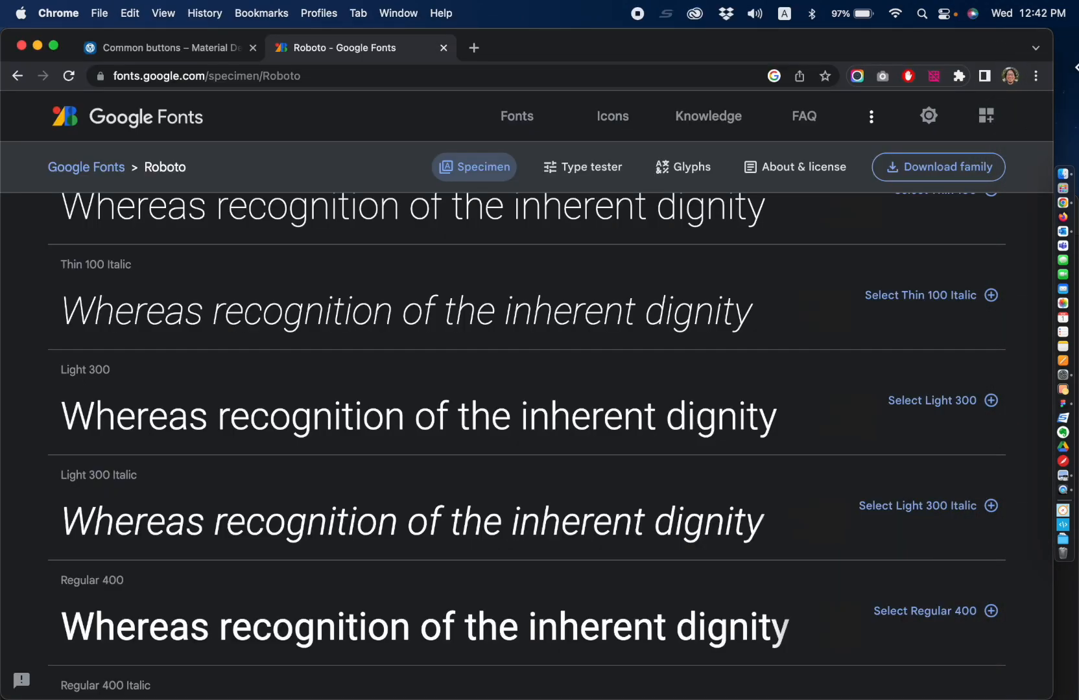
{"action": "left_click", "coordinate": [1074, 63], "text": "alt"}
{"action": "left_click", "coordinate": [1042, 99]}
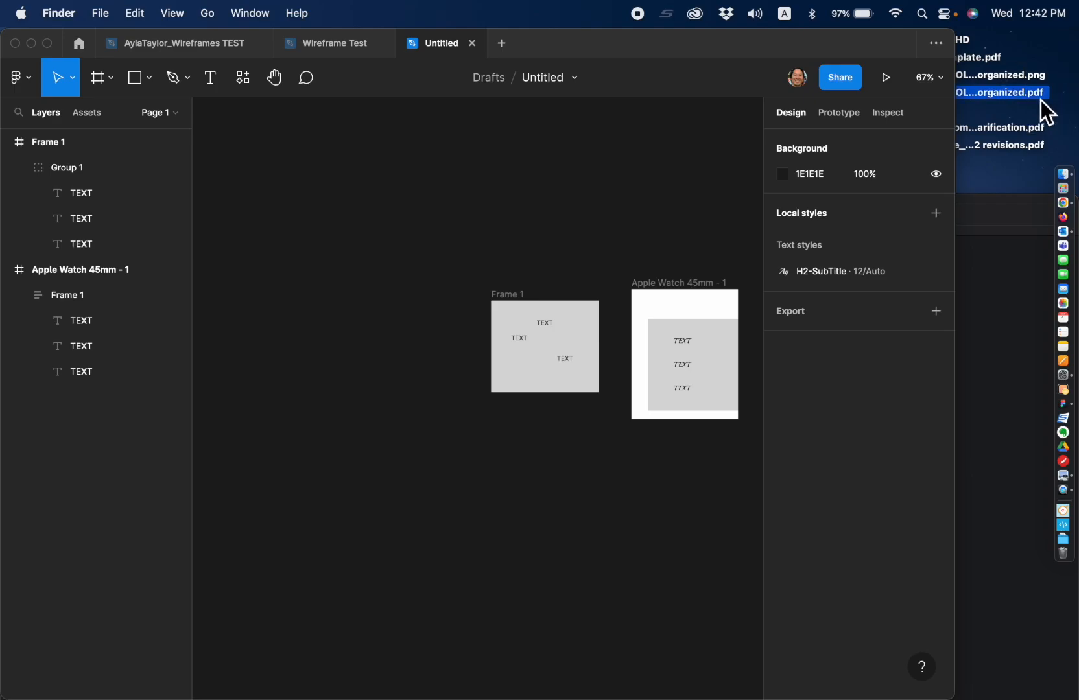
{"action": "key", "text": "space"}
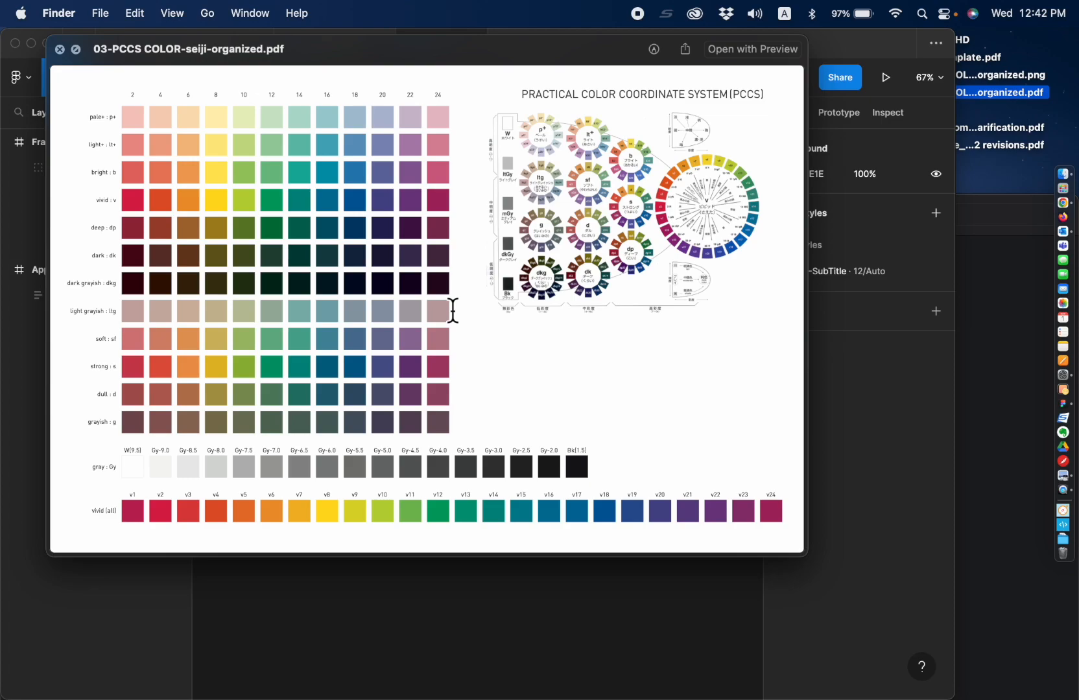
{"action": "key", "text": "space"}
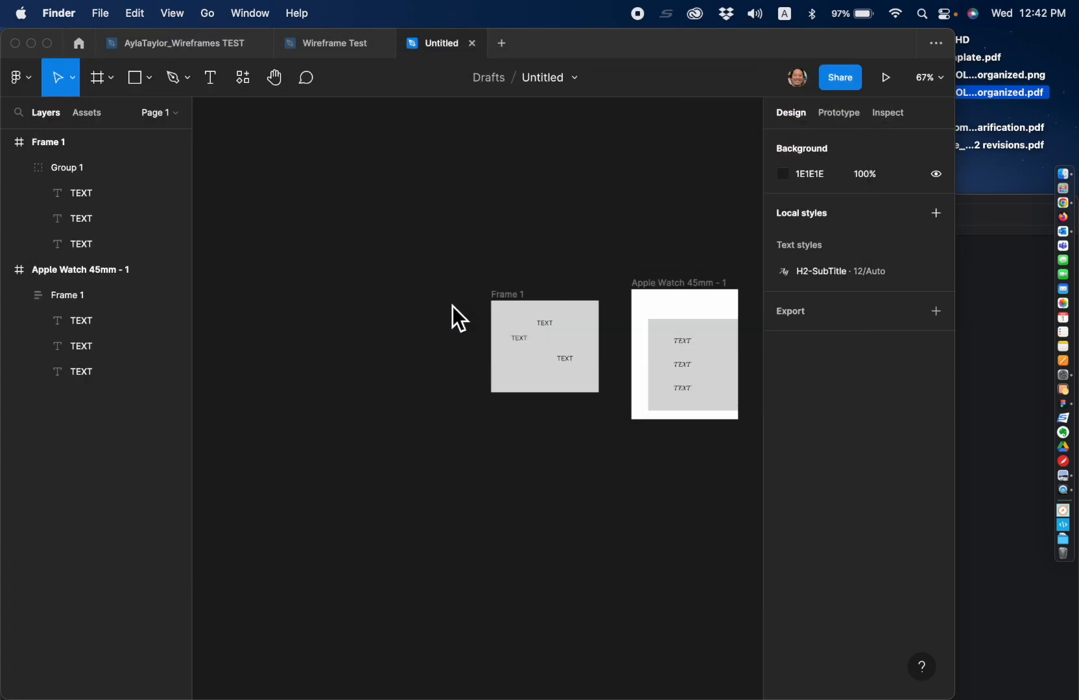
{"action": "double_click", "coordinate": [1018, 91]}
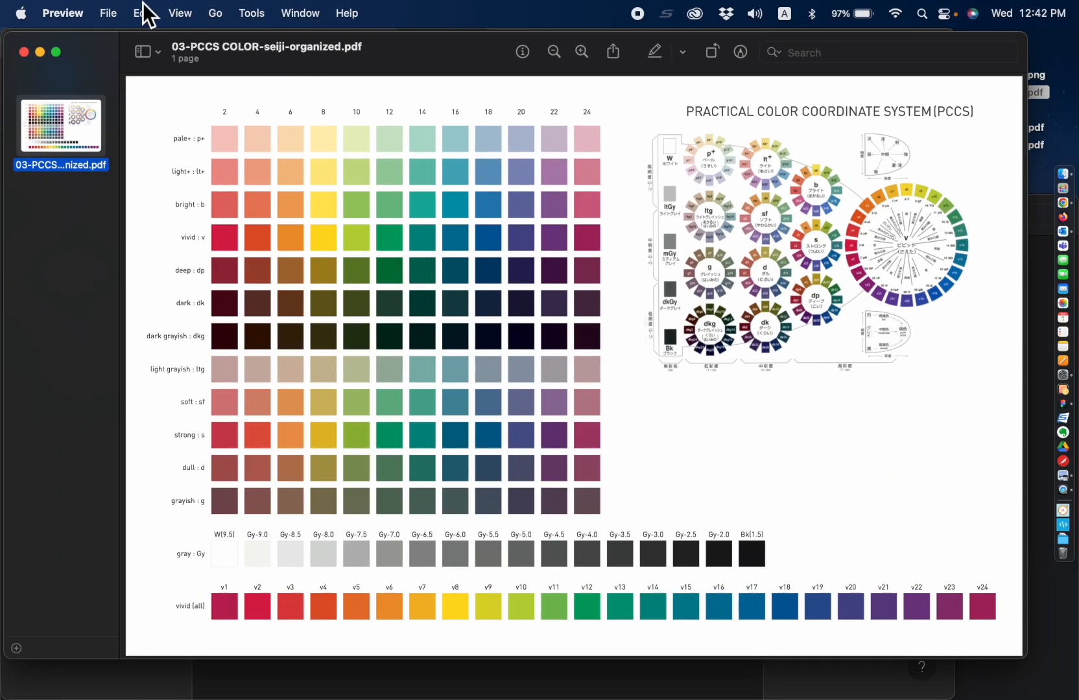
Export the color chart as a PNG named PCCS to the Desktop and quit Preview.
{"action": "left_click", "coordinate": [115, 13]}
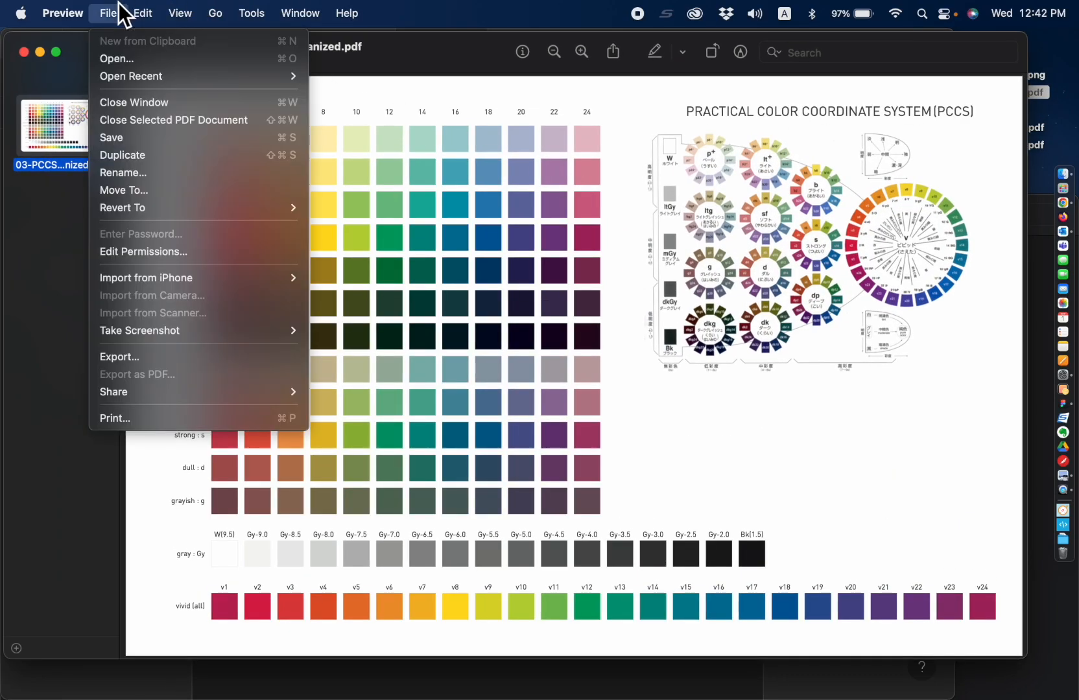
{"action": "left_click", "coordinate": [155, 354]}
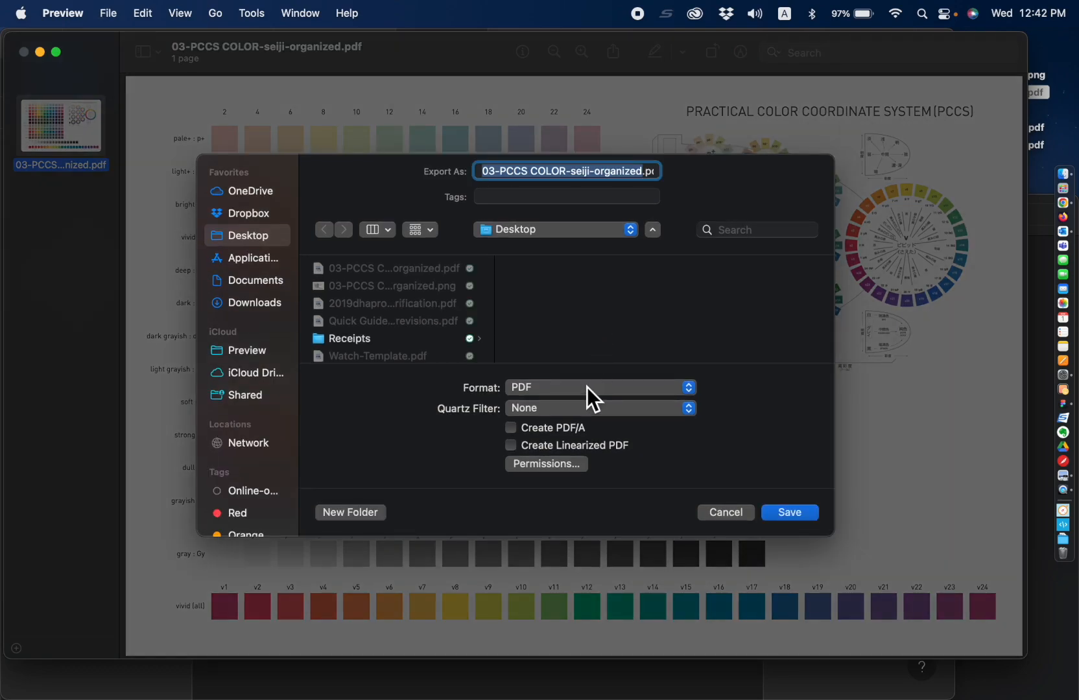
{"action": "left_click", "coordinate": [567, 388]}
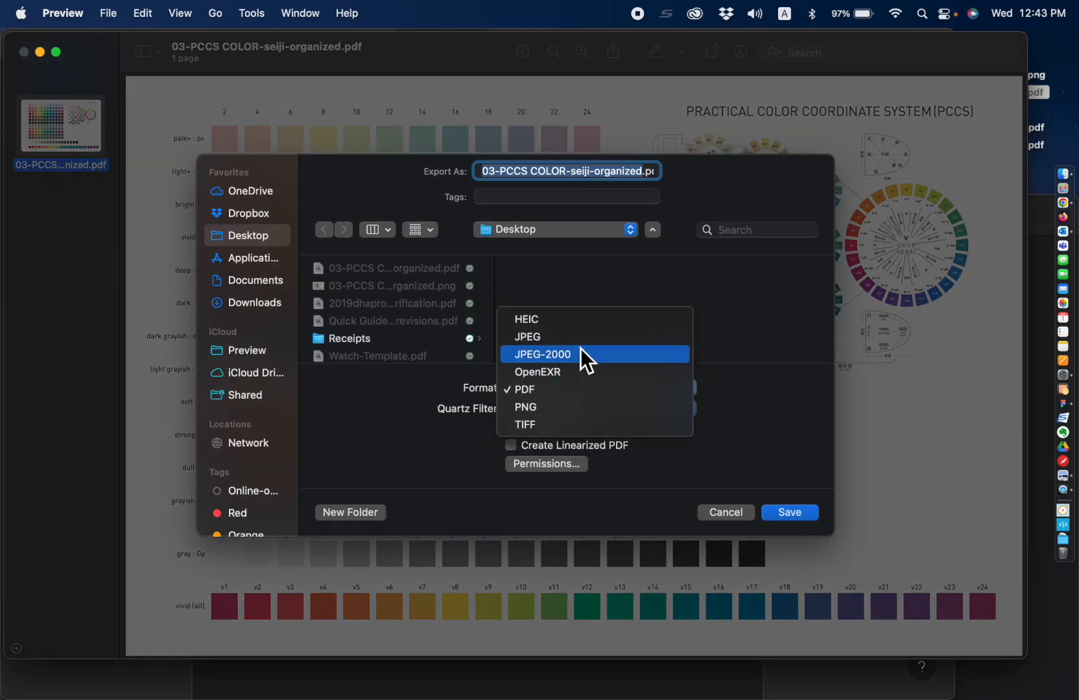
{"action": "left_click", "coordinate": [559, 408]}
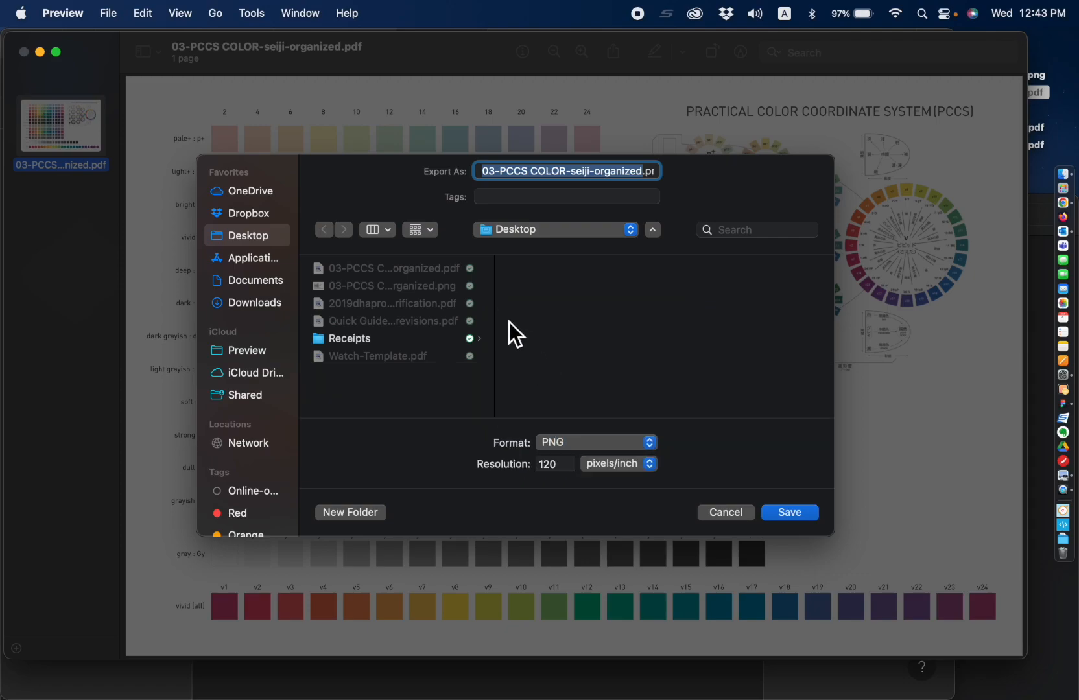
{"action": "type", "text": "PCCS"}
{"action": "left_click", "coordinate": [790, 515]}
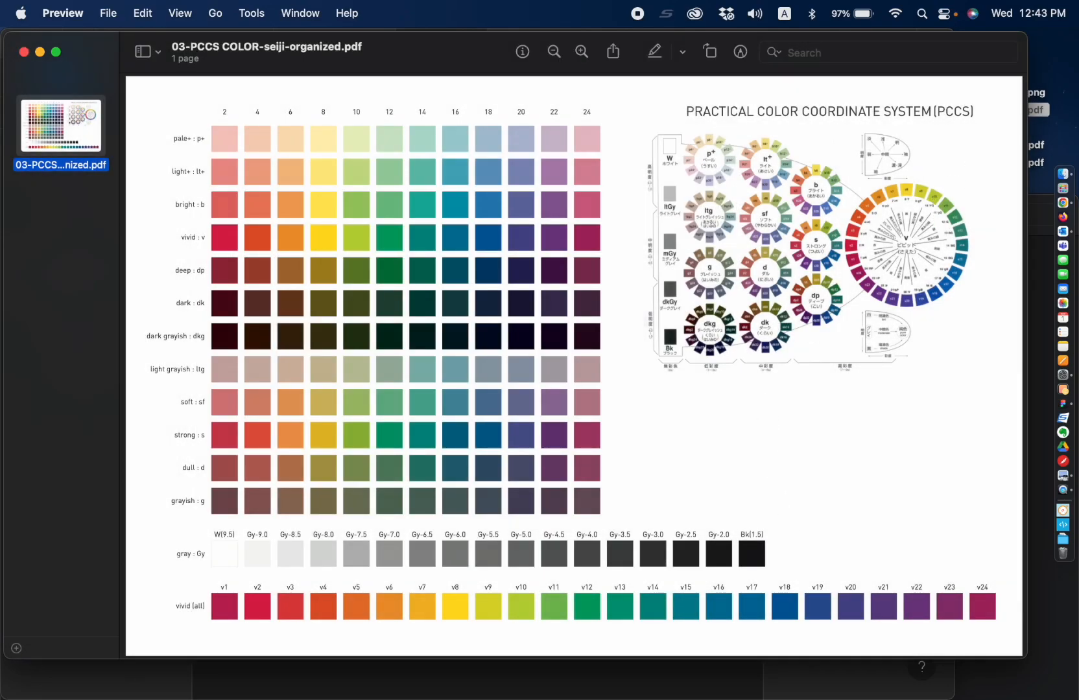
{"action": "key", "text": "super+q"}
Drag the PCCS.png image from the desktop onto the Figma canvas.
{"action": "left_click_drag", "start_coordinate": [889, 44], "coordinate": [816, 27]}
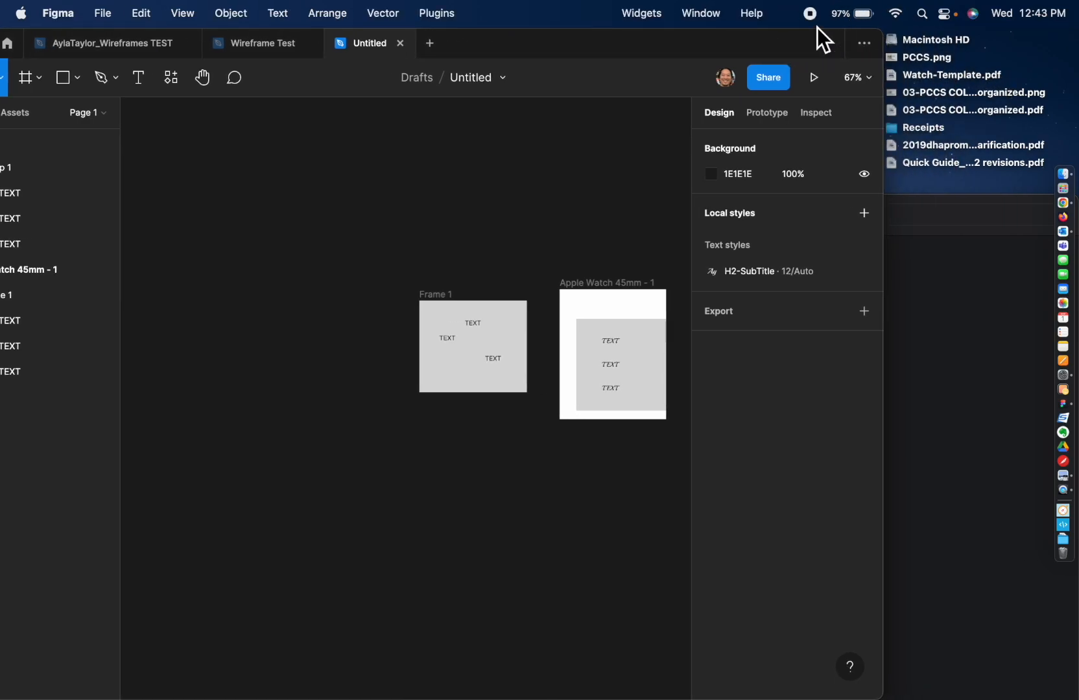
{"action": "left_click", "coordinate": [909, 64]}
{"action": "key", "text": "space"}
{"action": "key", "text": "space"}
{"action": "left_click_drag", "start_coordinate": [915, 61], "coordinate": [272, 318]}
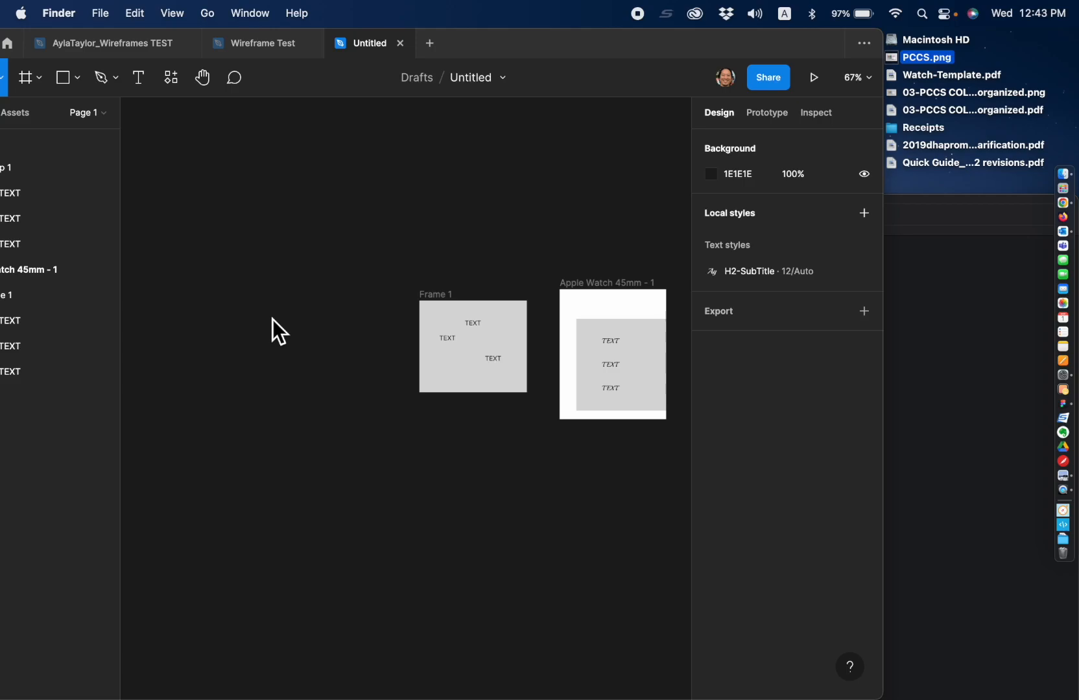
{"action": "left_click", "coordinate": [272, 318]}
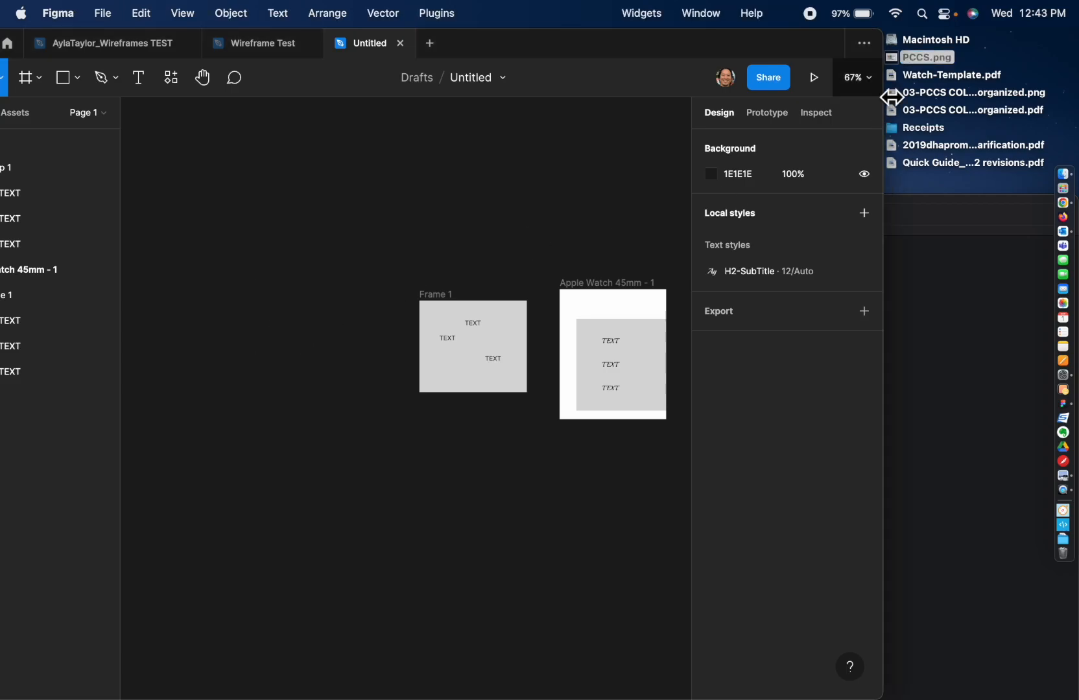
{"action": "left_click_drag", "start_coordinate": [909, 65], "coordinate": [520, 536]}
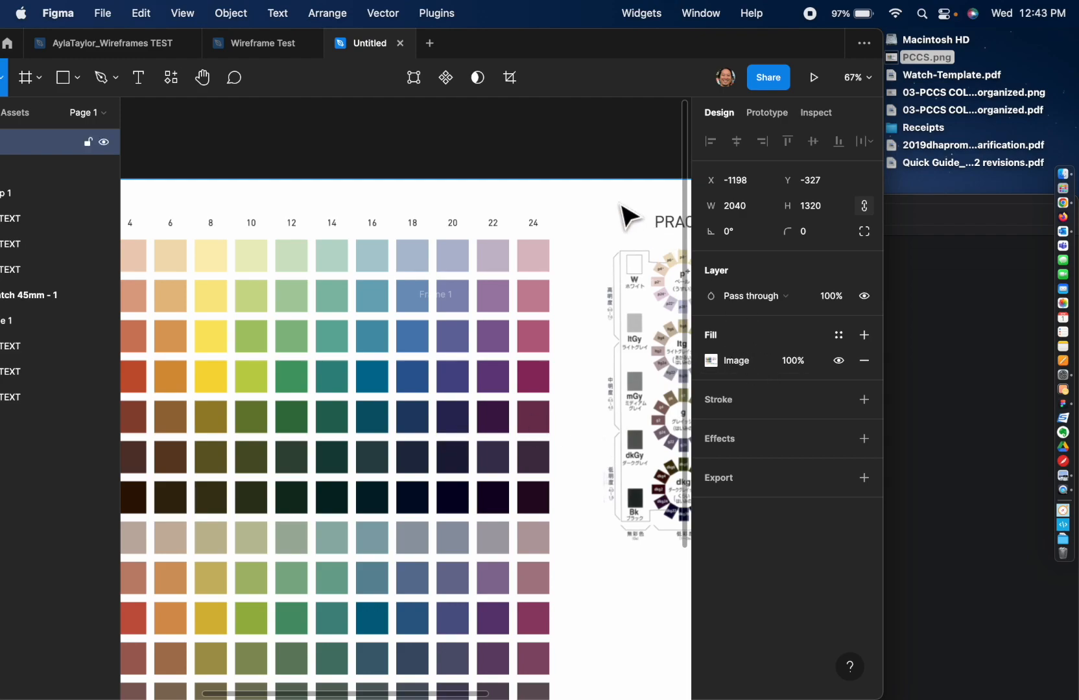
Move the color chart image below Frame 1 and the Apple Watch frame.
{"action": "scroll", "coordinate": [621, 214], "scroll_direction": "down", "scroll_amount": 5}
{"action": "left_click_drag", "start_coordinate": [427, 192], "coordinate": [633, 328]}
{"action": "left_click_drag", "start_coordinate": [674, 367], "coordinate": [566, 303]}
{"action": "left_click", "coordinate": [542, 212]}
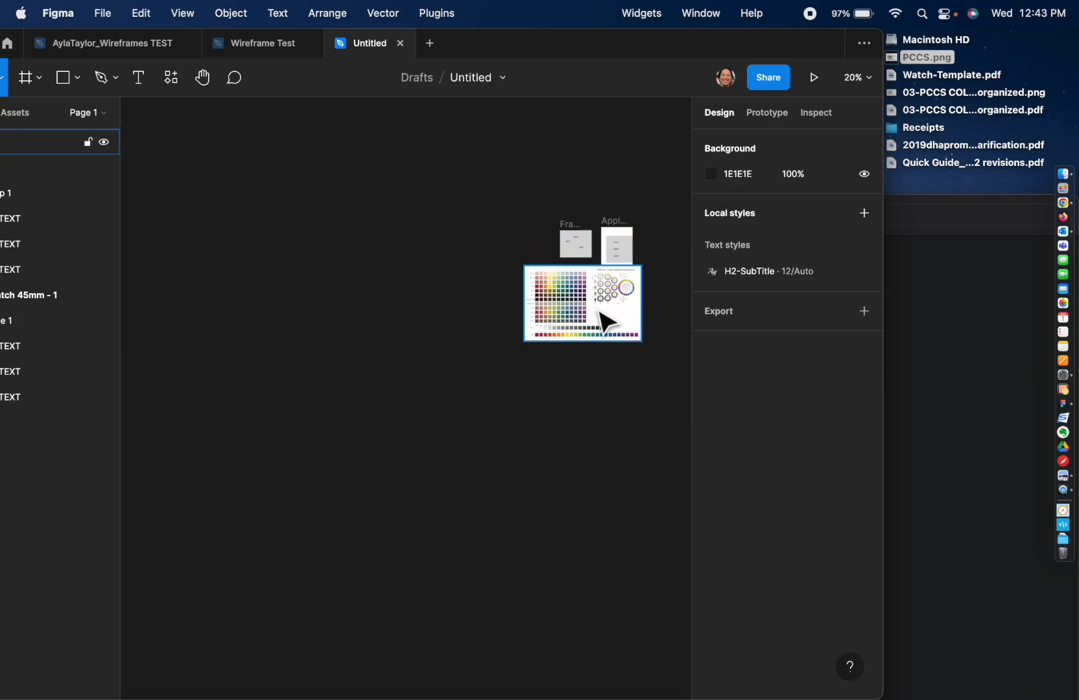
Select Frame 1 and sample a light-blue swatch from the chart as its fill with the eyedropper.
{"action": "scroll", "coordinate": [646, 471], "scroll_direction": "up", "scroll_amount": 5}
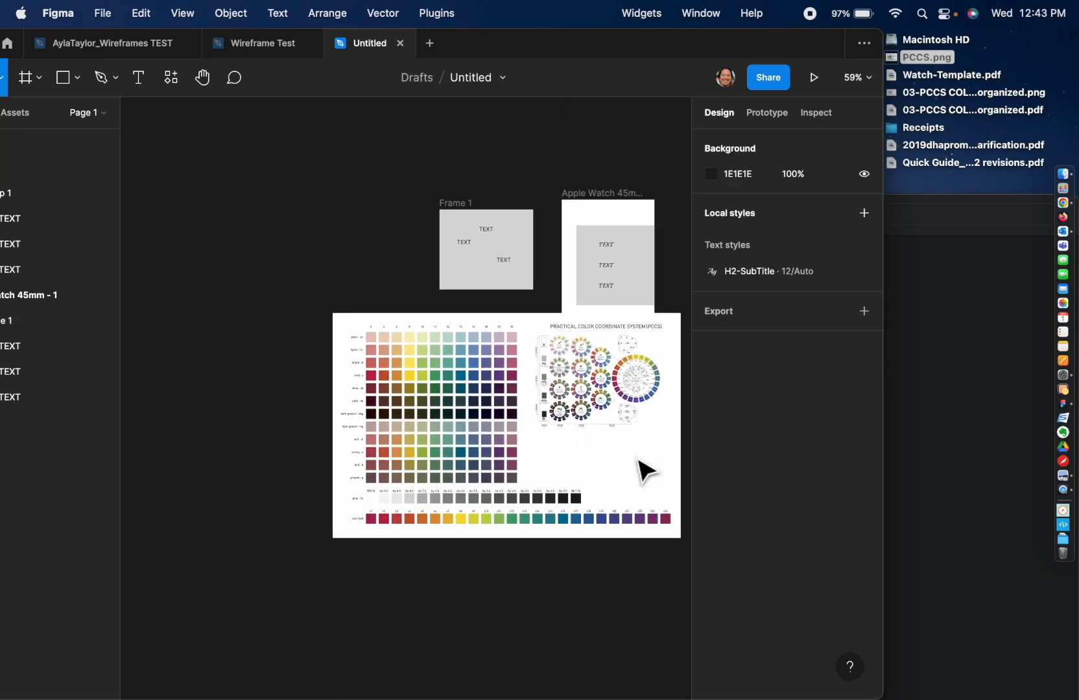
{"action": "scroll", "coordinate": [450, 361], "scroll_direction": "up", "scroll_amount": 4}
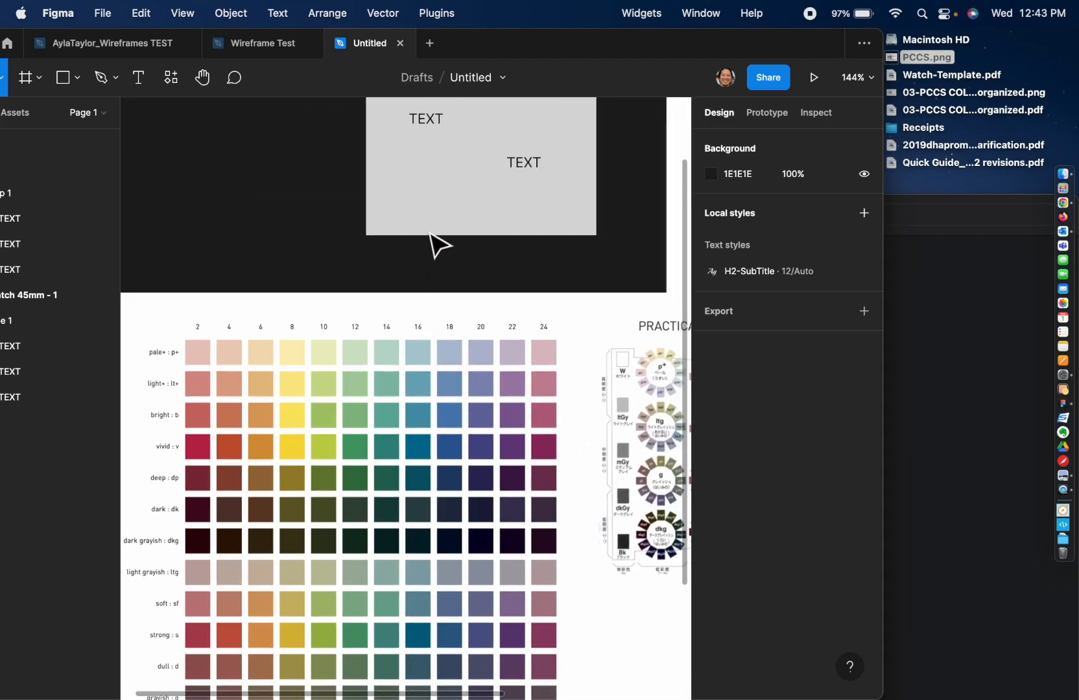
{"action": "scroll", "coordinate": [387, 230], "scroll_direction": "up", "scroll_amount": 5}
{"action": "left_click", "coordinate": [419, 230]}
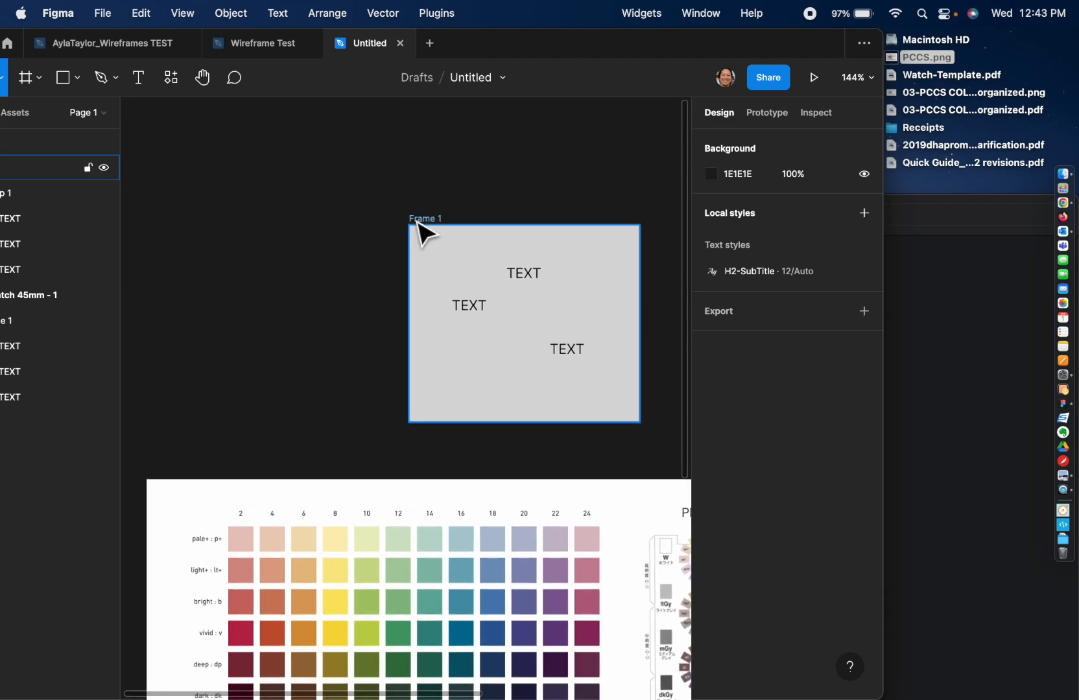
{"action": "double_click", "coordinate": [426, 219]}
{"action": "left_click", "coordinate": [429, 269]}
{"action": "left_click", "coordinate": [431, 219]}
{"action": "left_click", "coordinate": [718, 496]}
{"action": "left_click", "coordinate": [523, 523]}
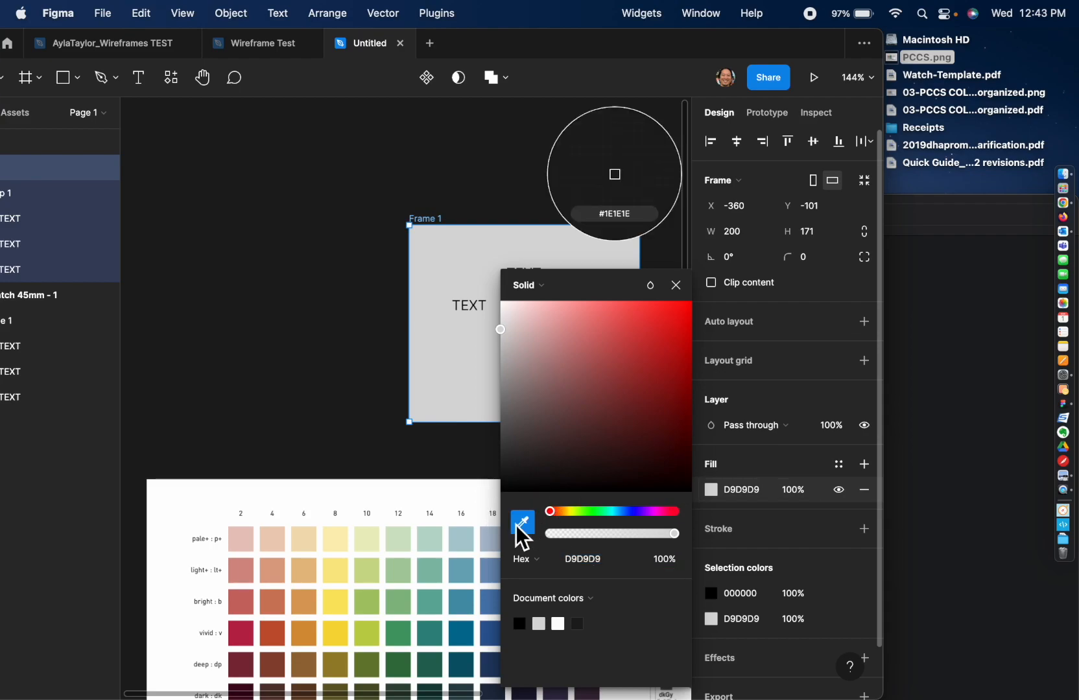
{"action": "left_click", "coordinate": [464, 573]}
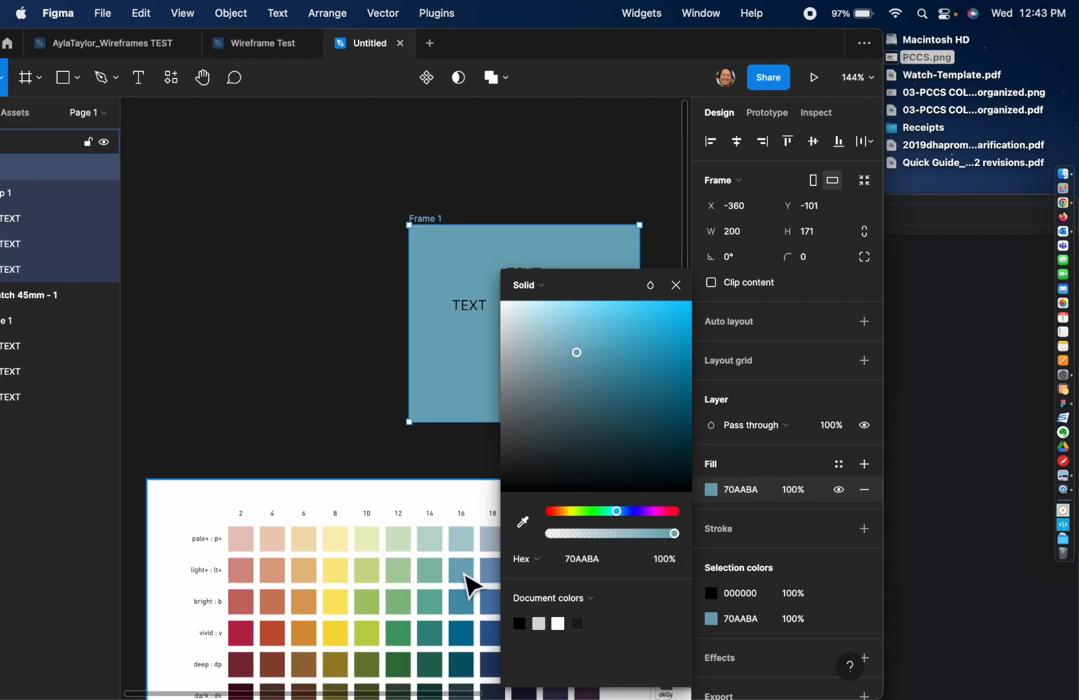
Resample Frame 1's fill with the eyedropper from a dark-blue chart swatch, 047295.
{"action": "left_click", "coordinate": [523, 522]}
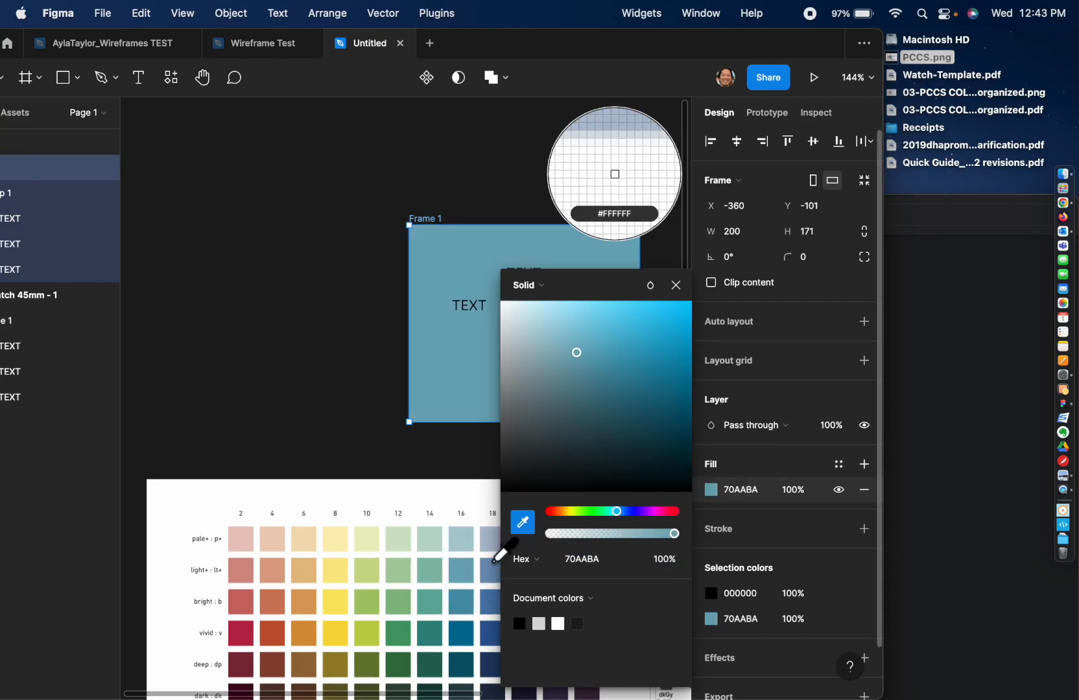
{"action": "left_click", "coordinate": [461, 633]}
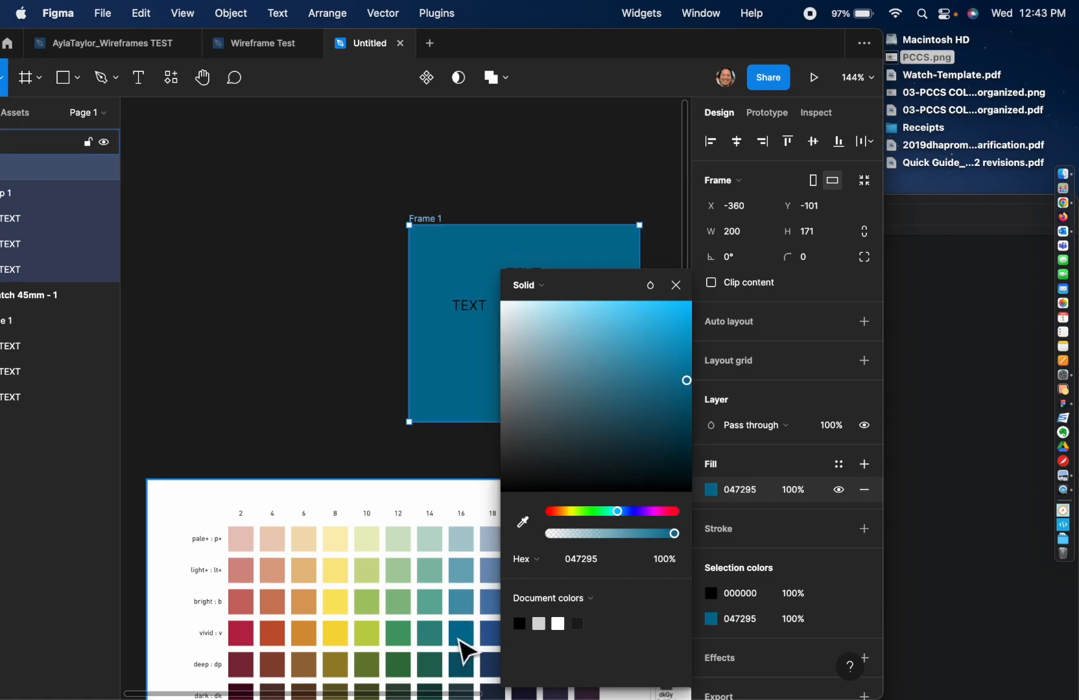
{"action": "left_click", "coordinate": [298, 403]}
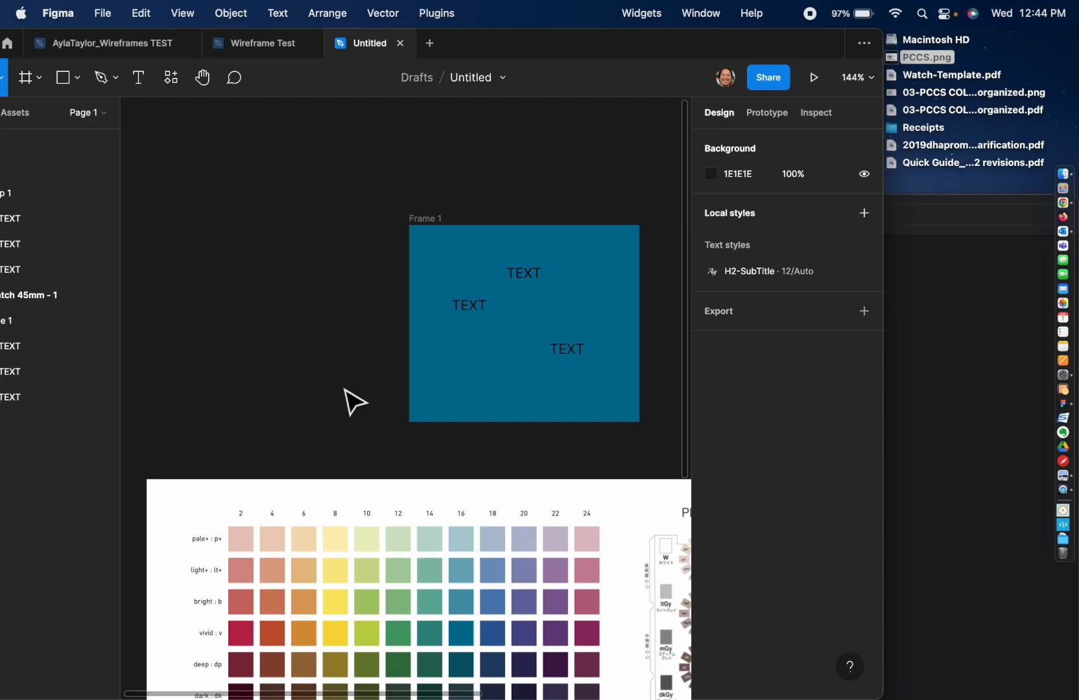
Create a color style named Primary from Frame 1's fill.
{"action": "left_click", "coordinate": [428, 218]}
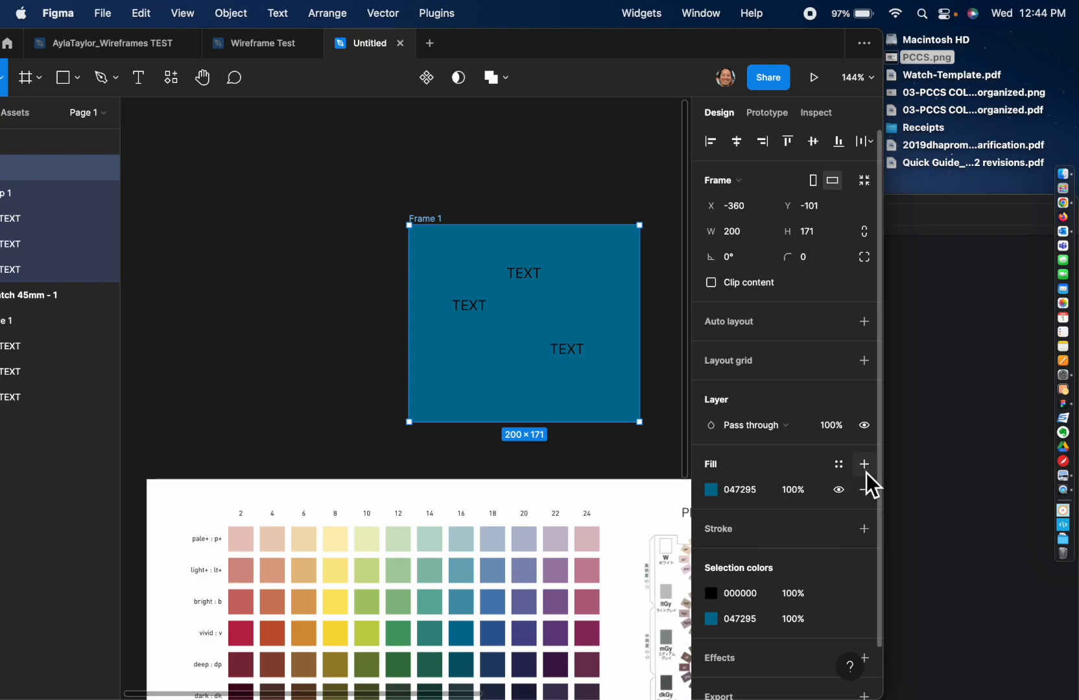
{"action": "left_click", "coordinate": [840, 466]}
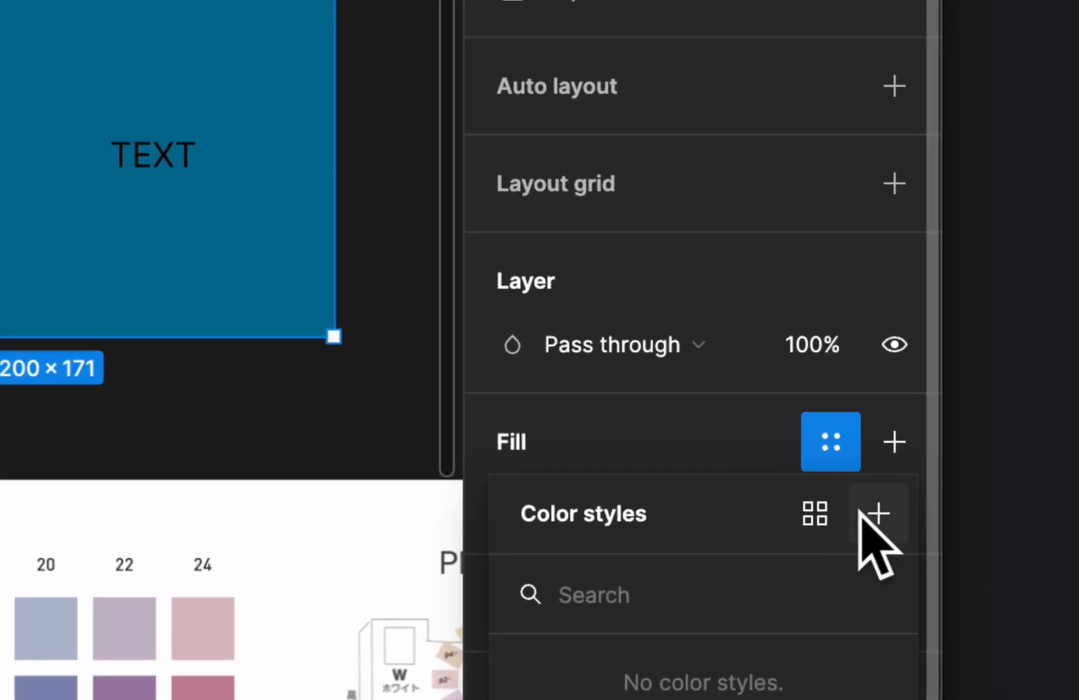
{"action": "left_click", "coordinate": [875, 514]}
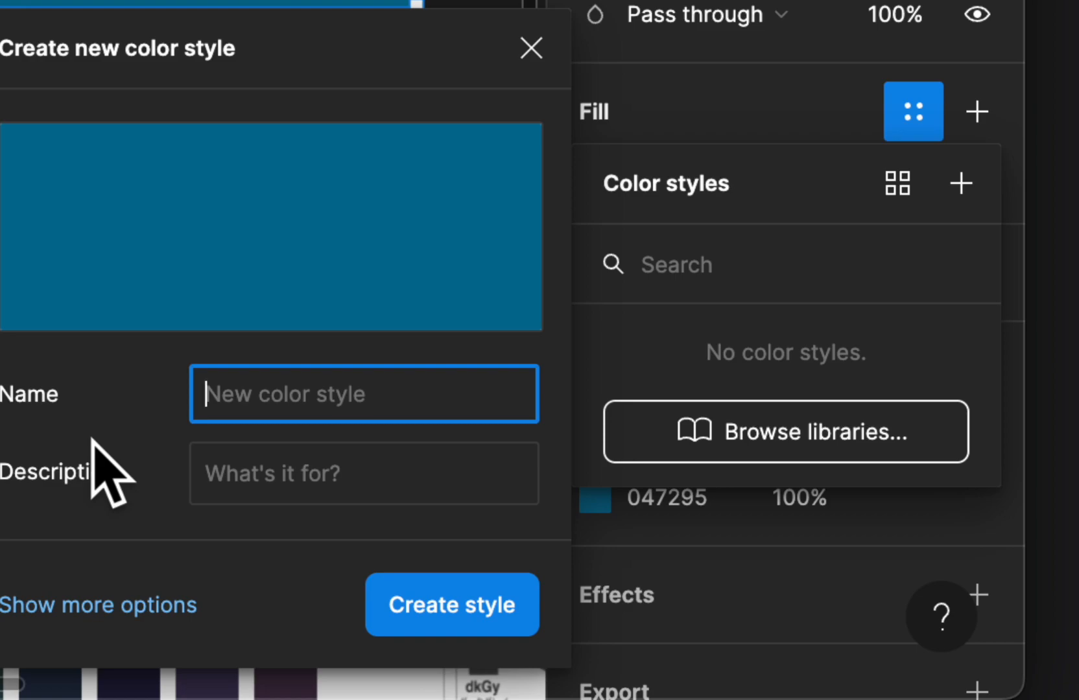
{"action": "type", "text": "Primary"}
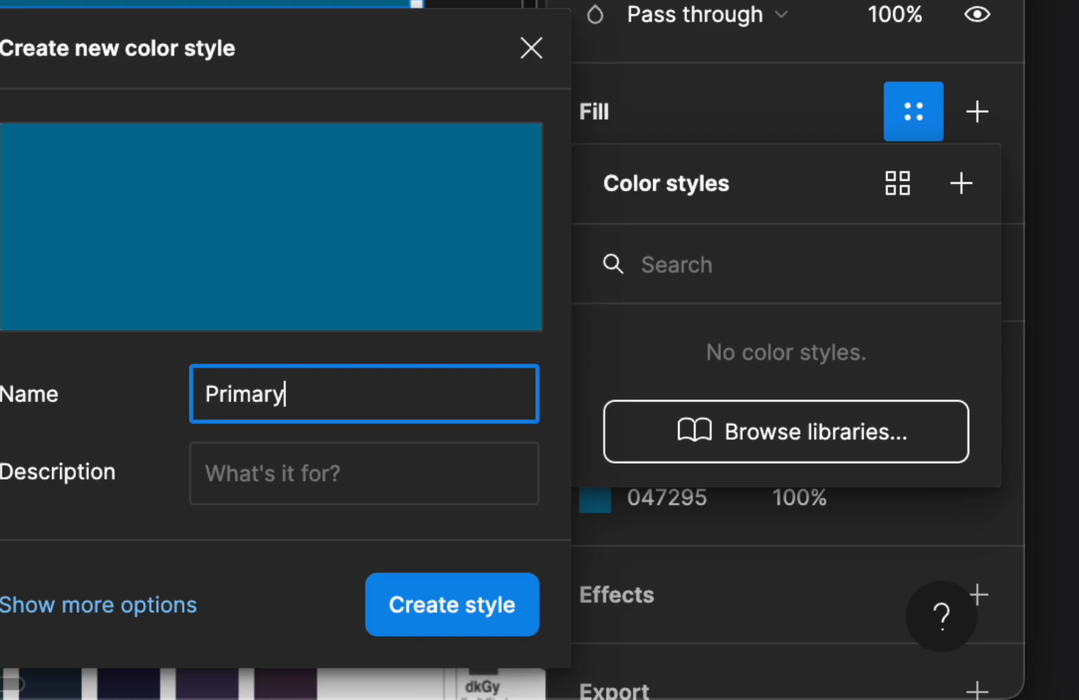
{"action": "left_click", "coordinate": [415, 602]}
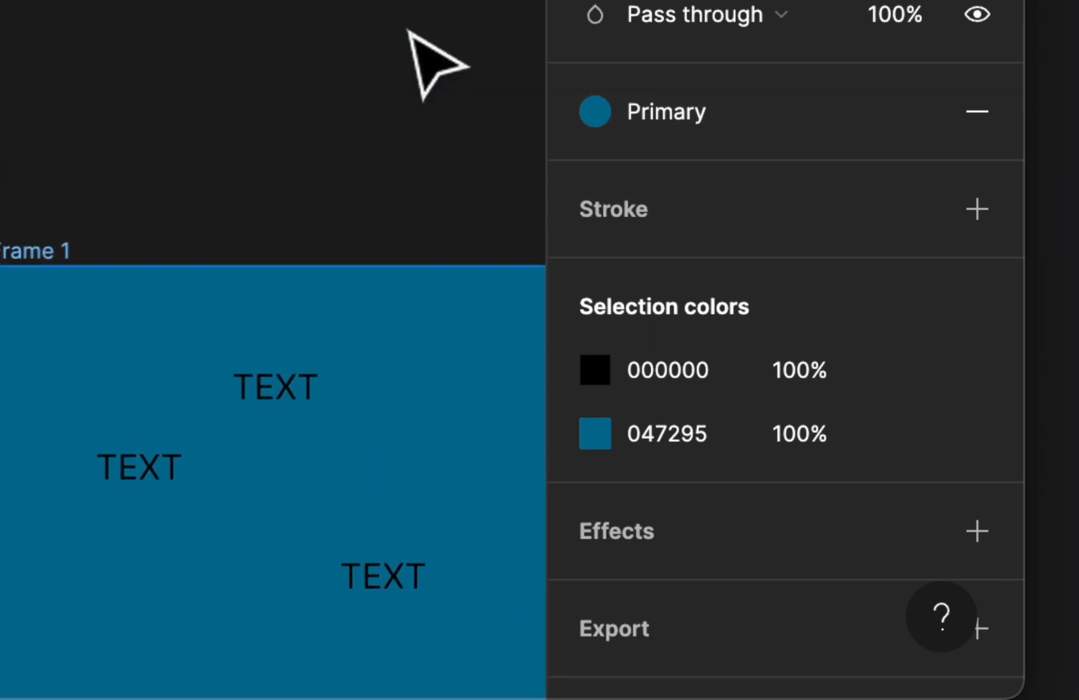
{"action": "key", "text": "Escape"}
Draw a small square rectangle on the canvas.
{"action": "key", "text": "r"}
{"action": "left_click_drag", "start_coordinate": [361, 65], "coordinate": [464, 156]}
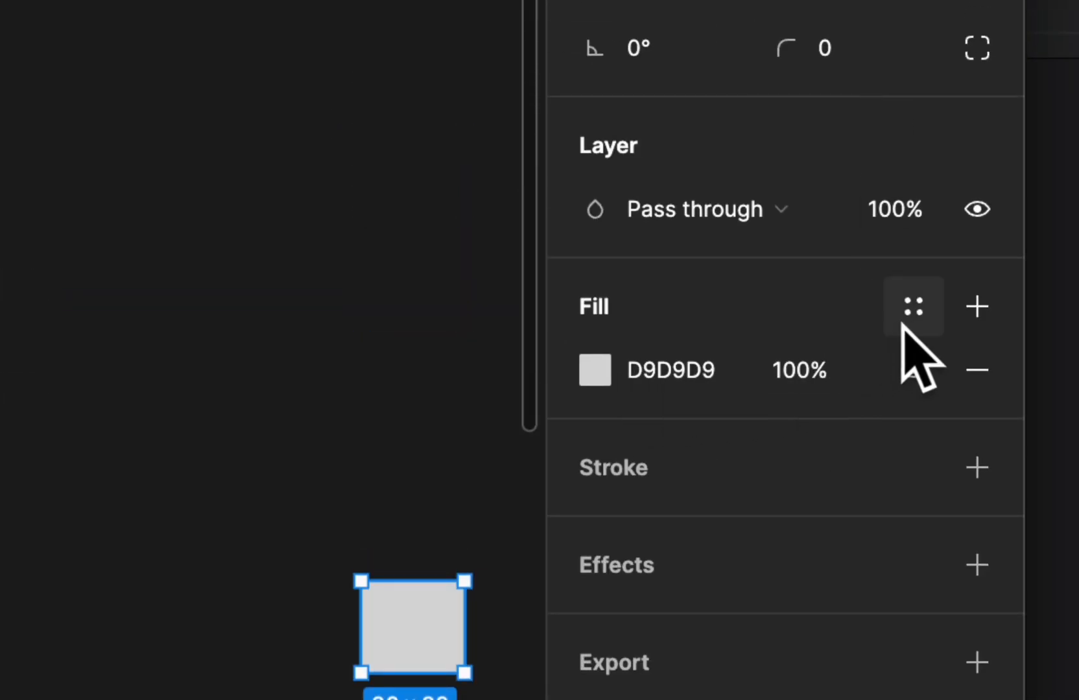
Apply the Primary color style to the square rectangle's fill.
{"action": "left_click", "coordinate": [912, 305]}
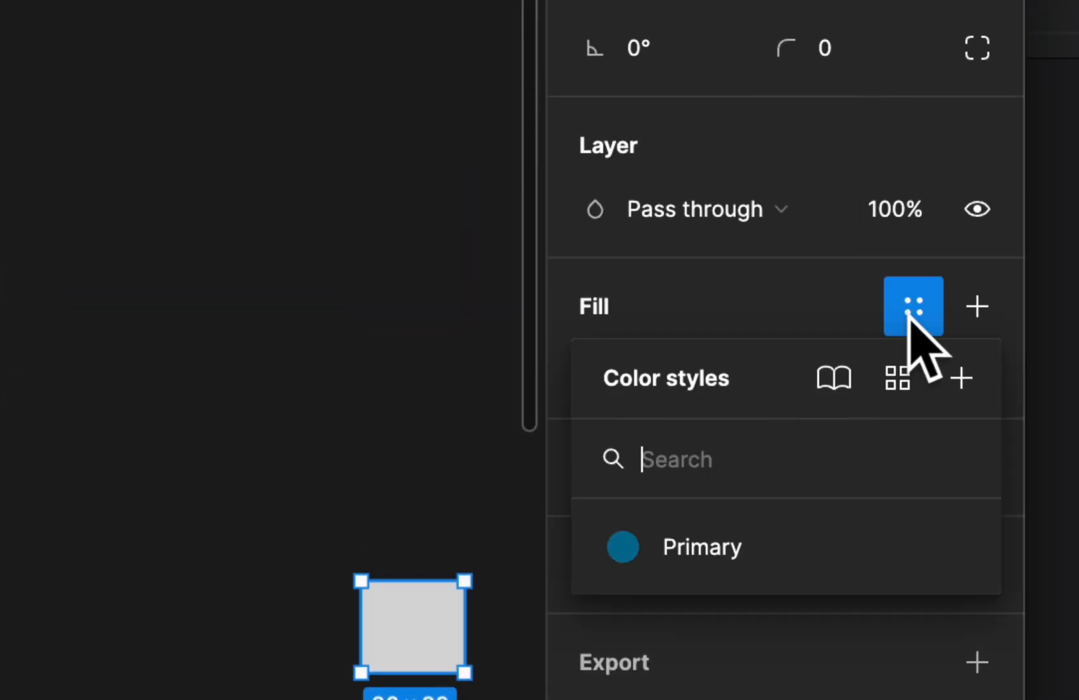
{"action": "left_click", "coordinate": [686, 557]}
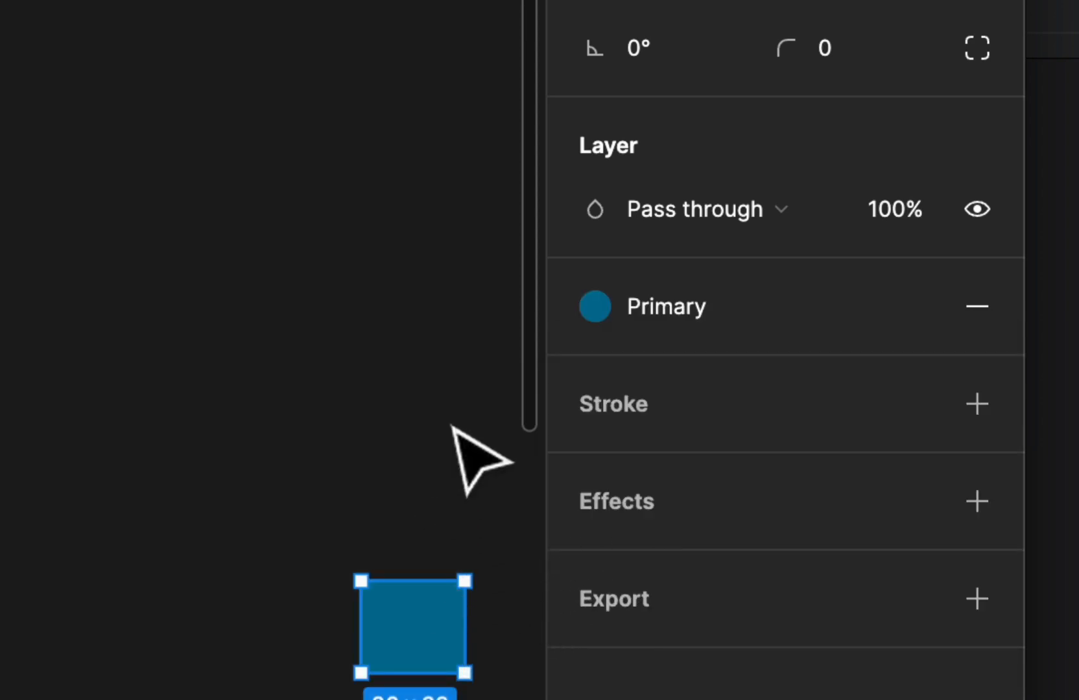
{"action": "left_click", "coordinate": [452, 428]}
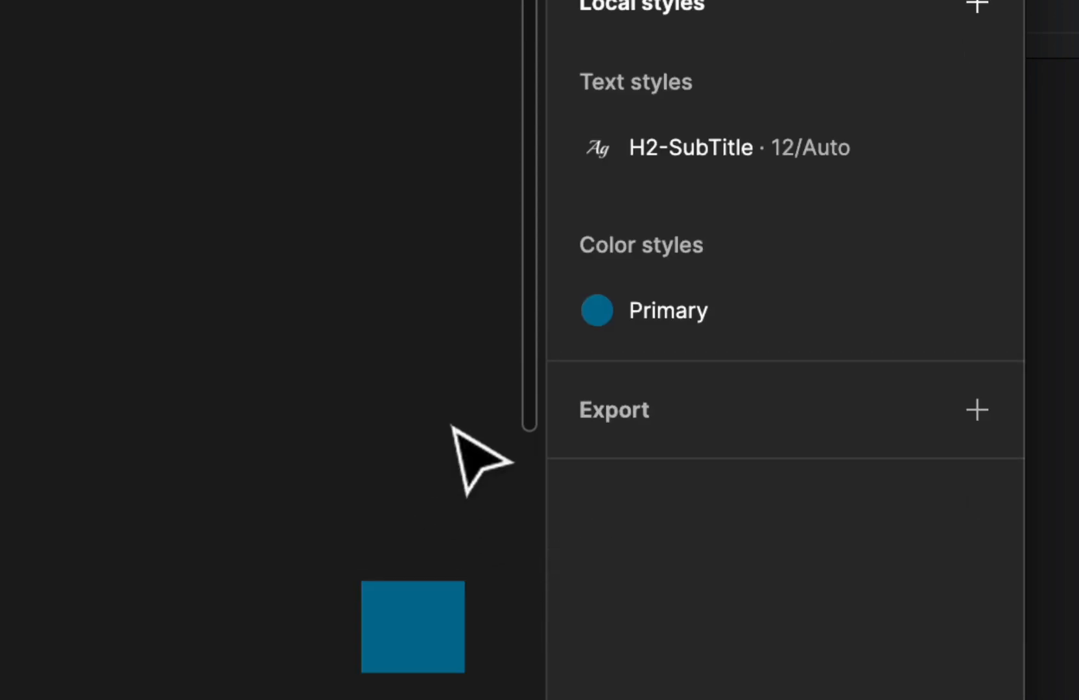
Edit the Primary color style's color, shifting its hue toward teal in the color picker.
{"action": "left_click", "coordinate": [600, 324]}
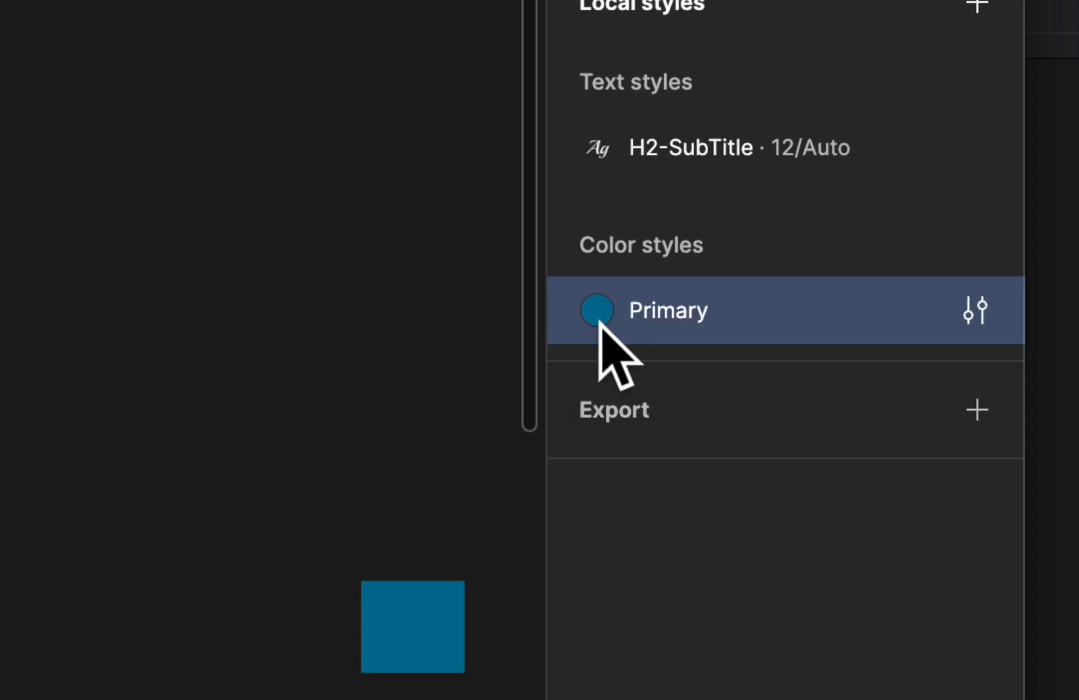
{"action": "left_click", "coordinate": [976, 309]}
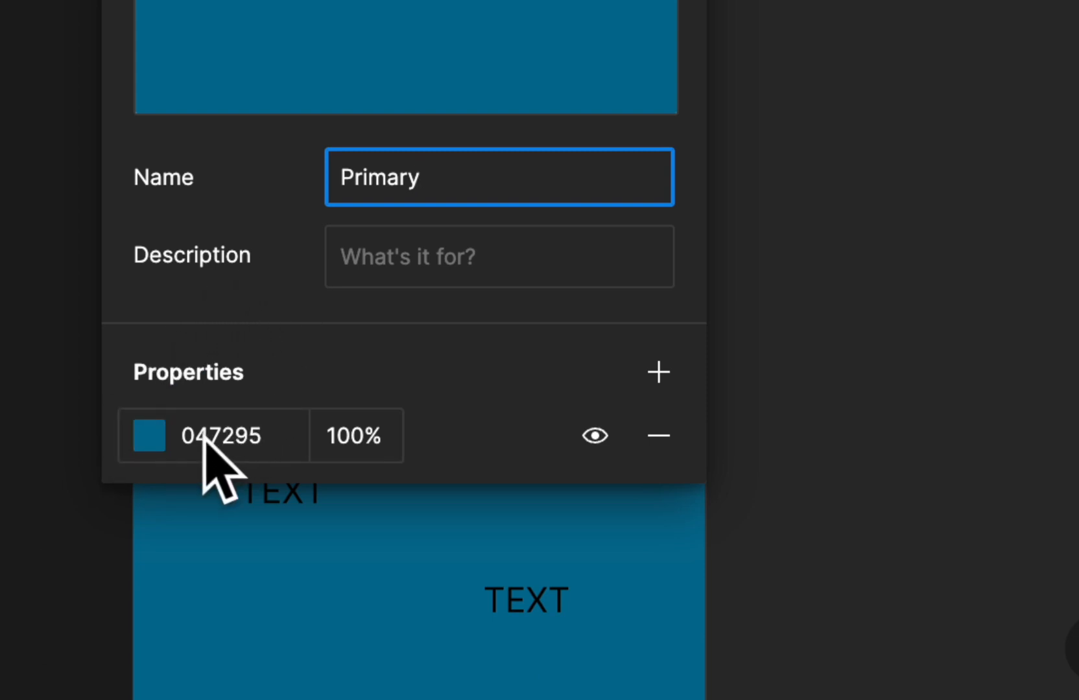
{"action": "left_click", "coordinate": [150, 435]}
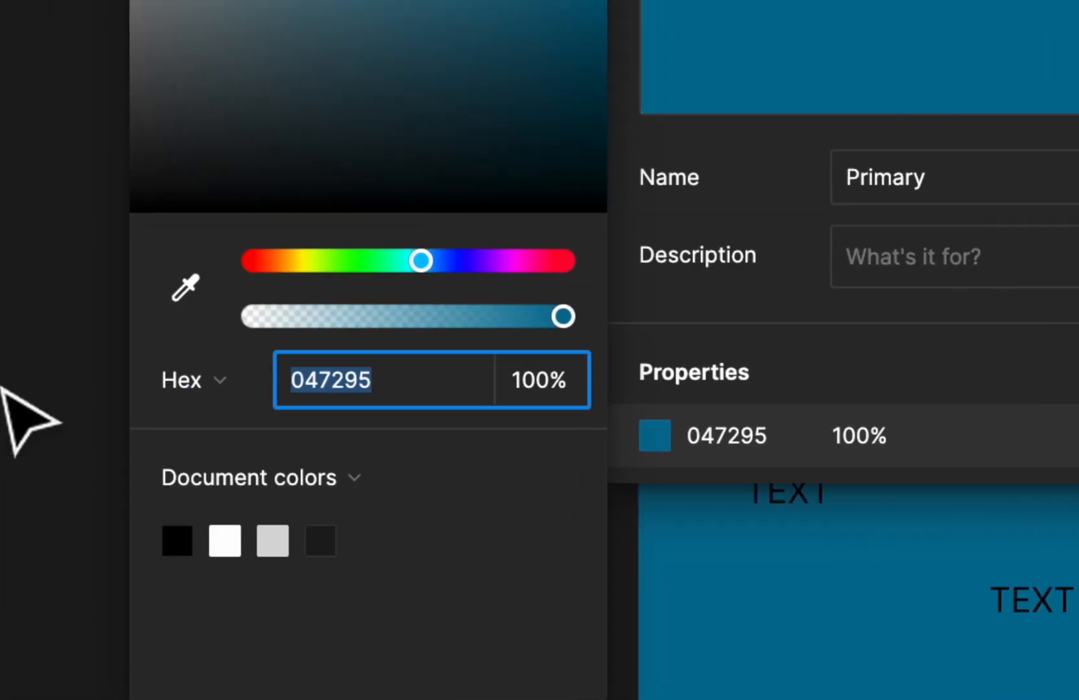
{"action": "left_click_drag", "start_coordinate": [353, 316], "coordinate": [597, 344]}
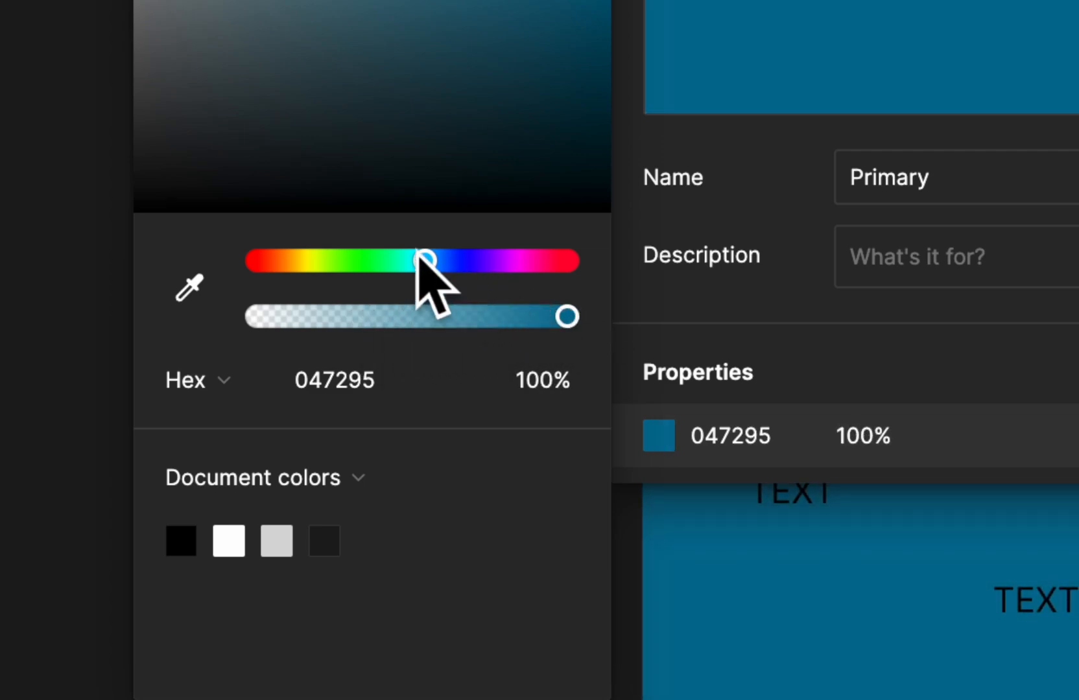
{"action": "mouse_move", "coordinate": [422, 258]}
{"action": "left_mouse_down"}
{"action": "mouse_move", "coordinate": [449, 259]}
{"action": "mouse_move", "coordinate": [409, 260]}
{"action": "left_mouse_up"}
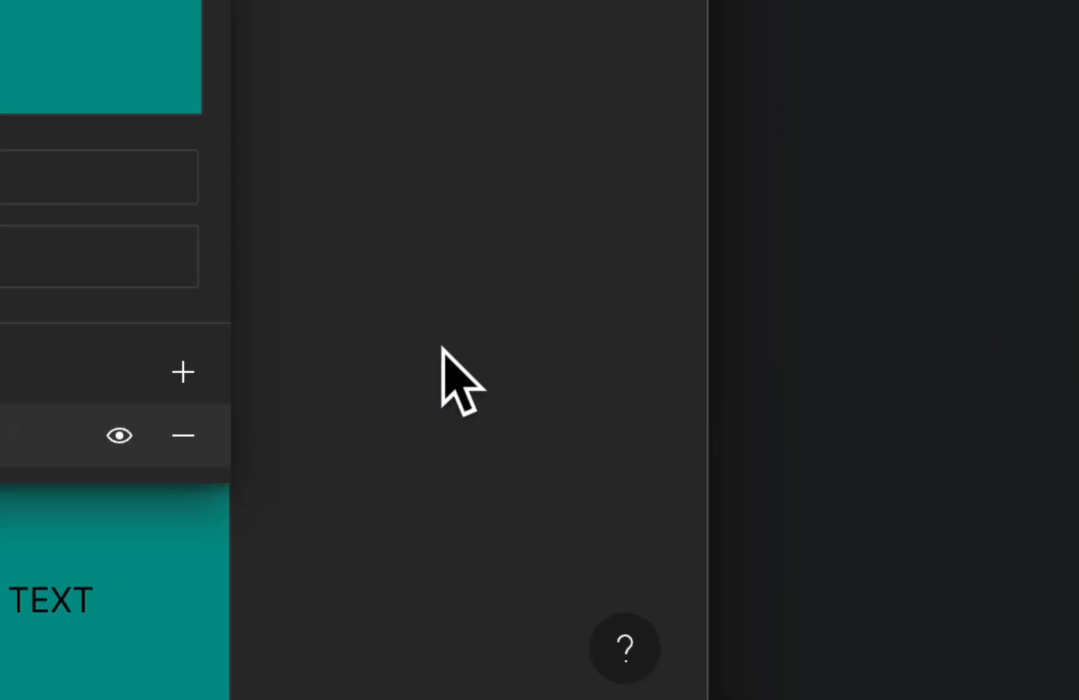
{"action": "left_click", "coordinate": [442, 346]}
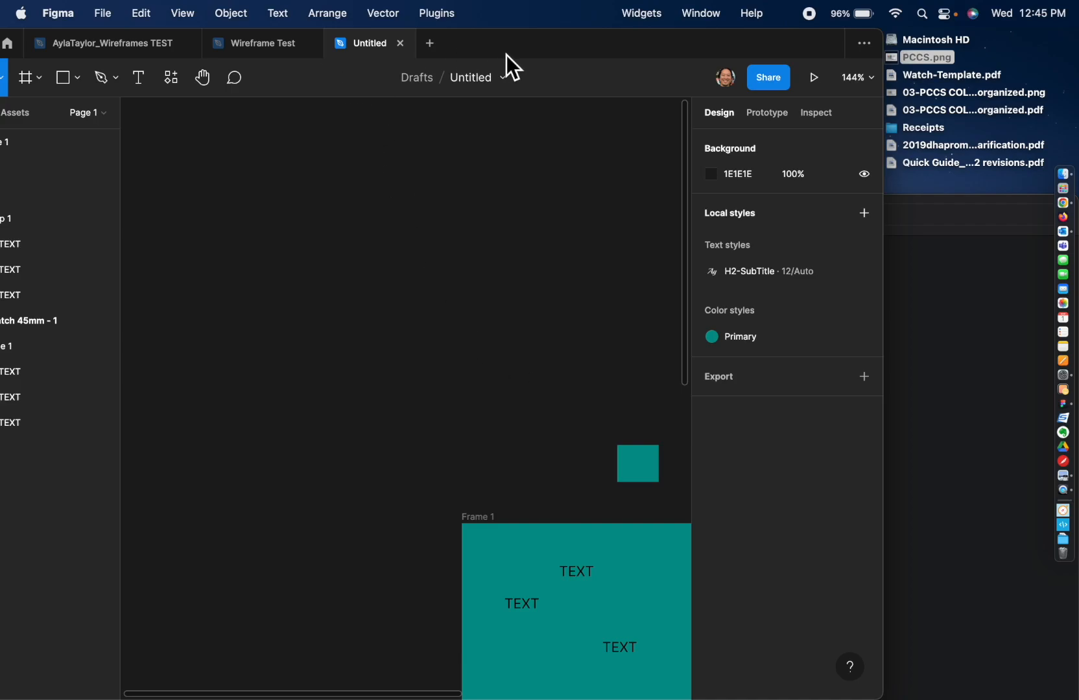
{"action": "left_click_drag", "start_coordinate": [506, 54], "coordinate": [644, 53]}
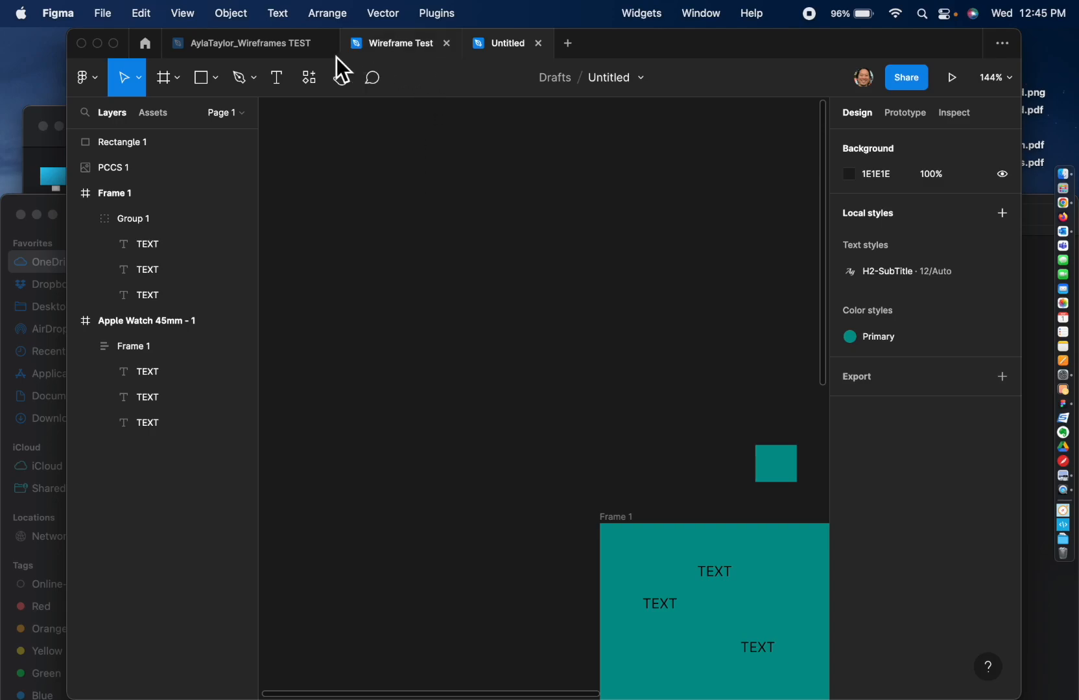
{"action": "left_click", "coordinate": [276, 44]}
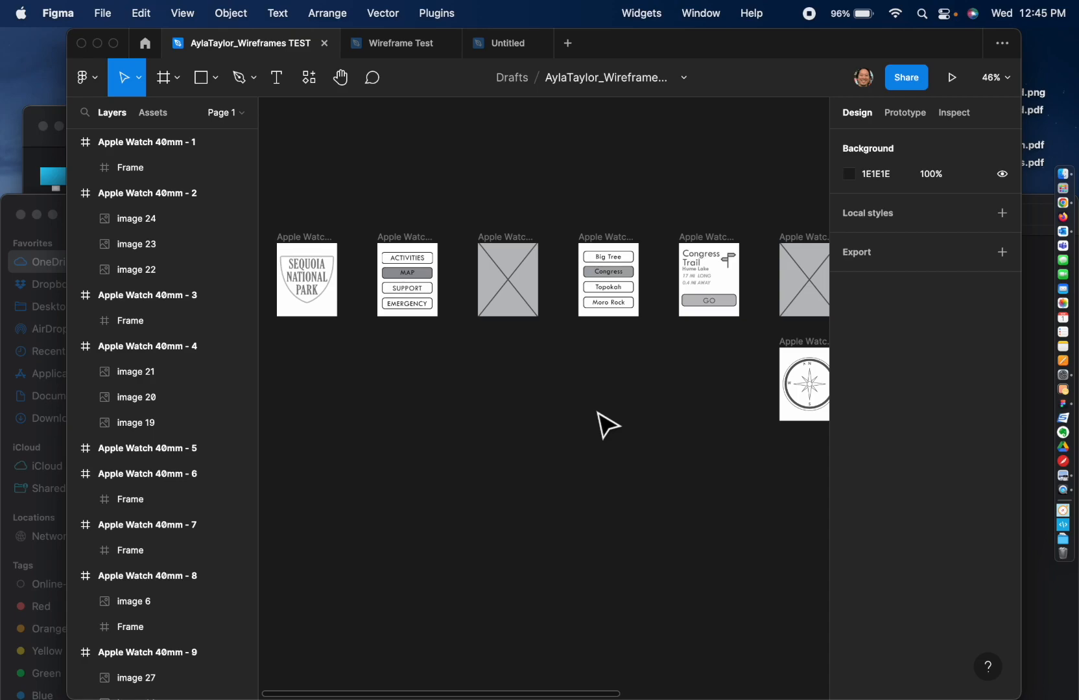
{"action": "scroll", "coordinate": [608, 426], "scroll_direction": "right", "scroll_amount": 10}
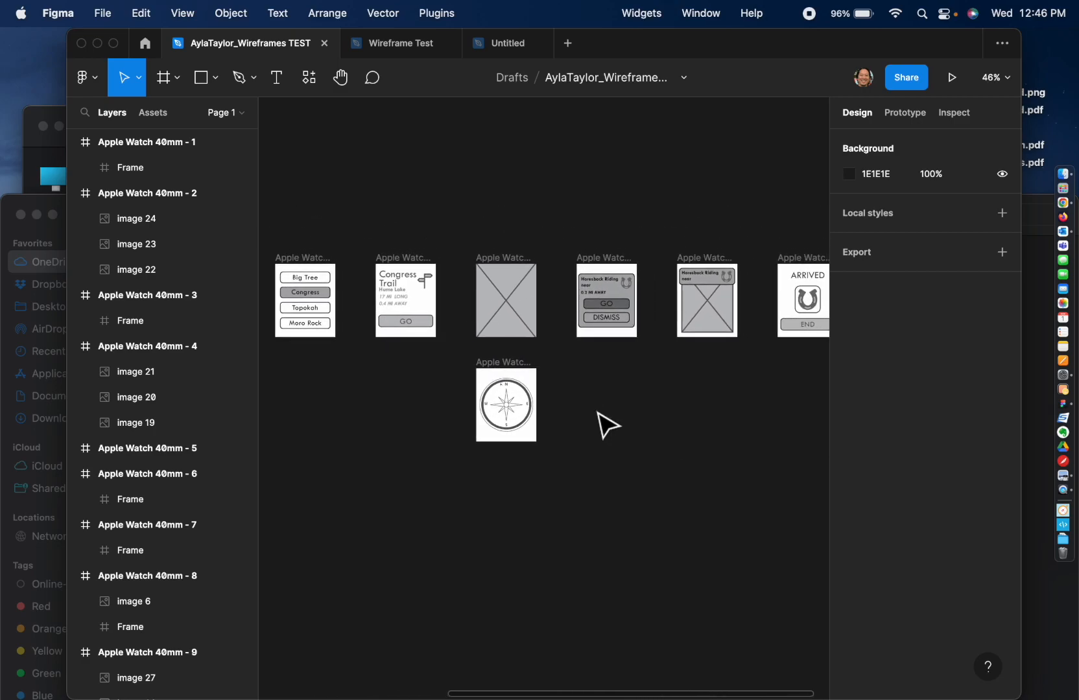
{"action": "scroll", "coordinate": [609, 426], "scroll_direction": "left", "scroll_amount": 10}
{"action": "scroll", "coordinate": [599, 415], "scroll_direction": "left", "scroll_amount": 3}
{"action": "scroll", "coordinate": [599, 415], "scroll_direction": "up", "scroll_amount": 2}
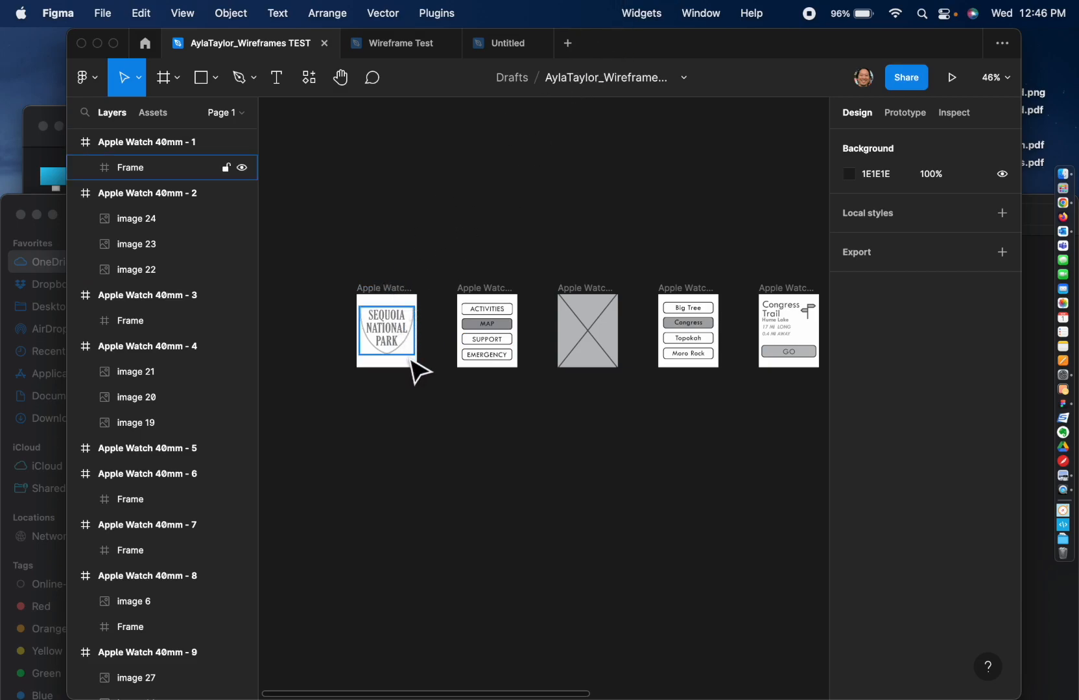
{"action": "scroll", "coordinate": [412, 360], "scroll_direction": "left", "scroll_amount": 2}
{"action": "scroll", "coordinate": [412, 360], "scroll_direction": "down", "scroll_amount": 1}
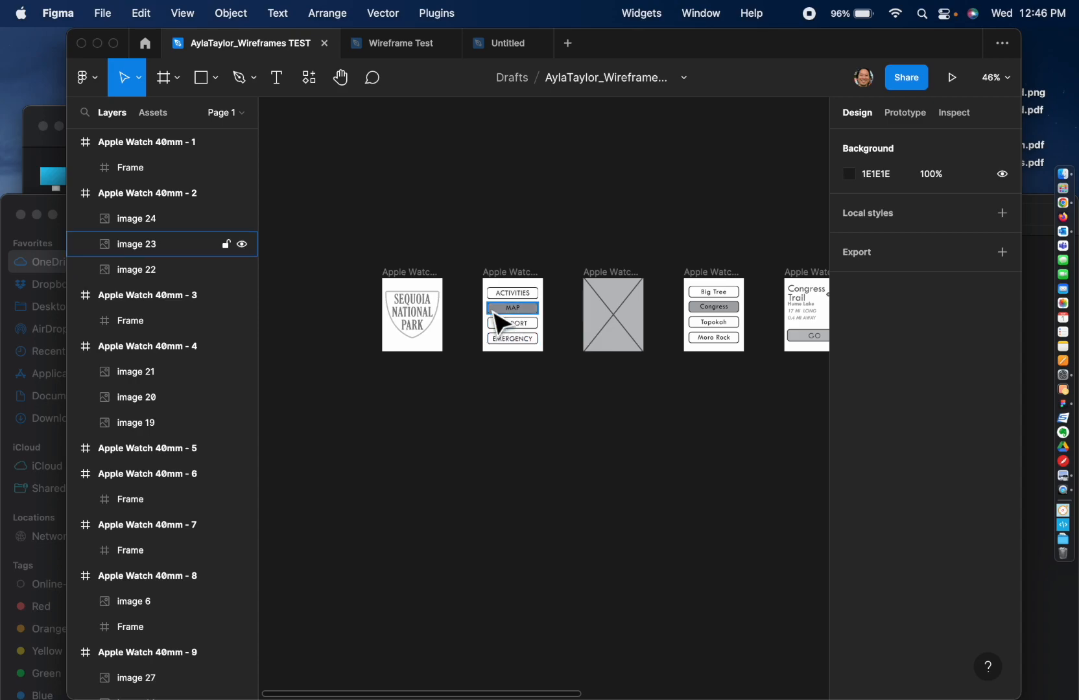
{"action": "scroll", "coordinate": [499, 364], "scroll_direction": "up", "scroll_amount": 5}
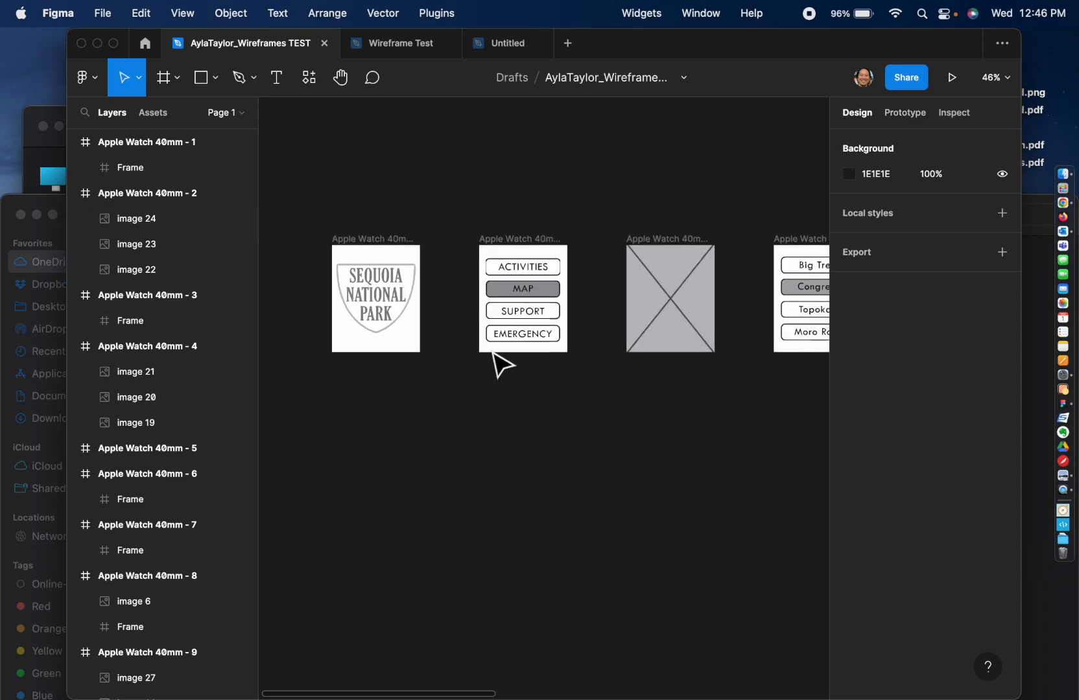
{"action": "scroll", "coordinate": [499, 364], "scroll_direction": "left", "scroll_amount": 3}
{"action": "scroll", "coordinate": [499, 365], "scroll_direction": "up", "scroll_amount": 1}
{"action": "scroll", "coordinate": [499, 365], "scroll_direction": "right", "scroll_amount": 5}
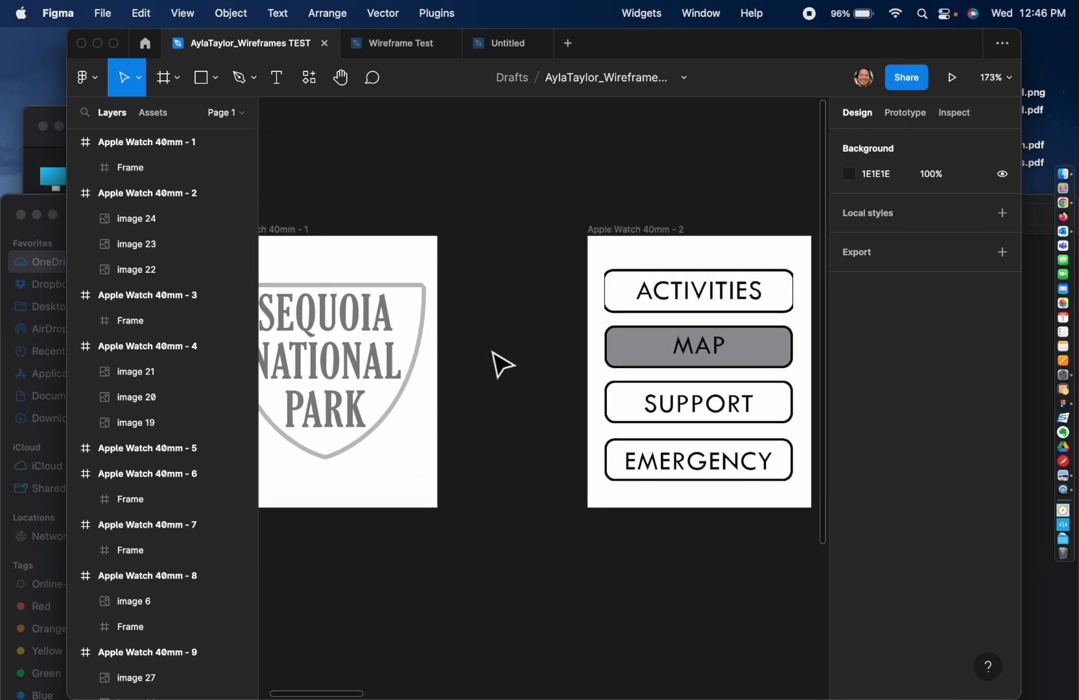
{"action": "scroll", "coordinate": [494, 354], "scroll_direction": "right", "scroll_amount": 6}
{"action": "scroll", "coordinate": [494, 354], "scroll_direction": "up", "scroll_amount": 1}
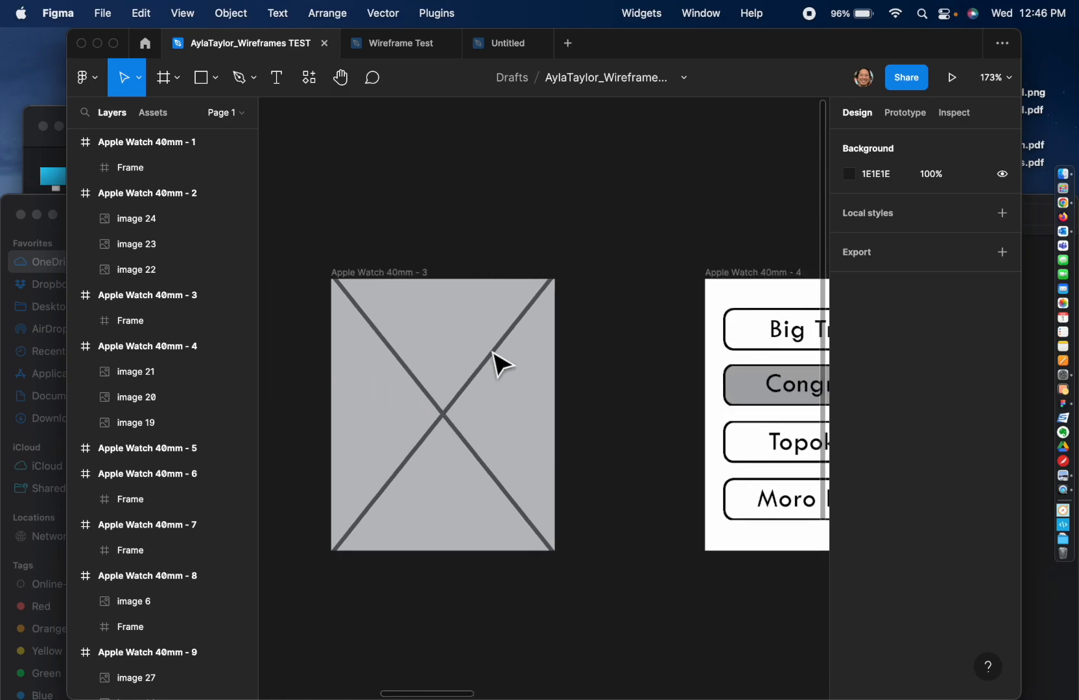
{"action": "scroll", "coordinate": [499, 364], "scroll_direction": "right", "scroll_amount": 9}
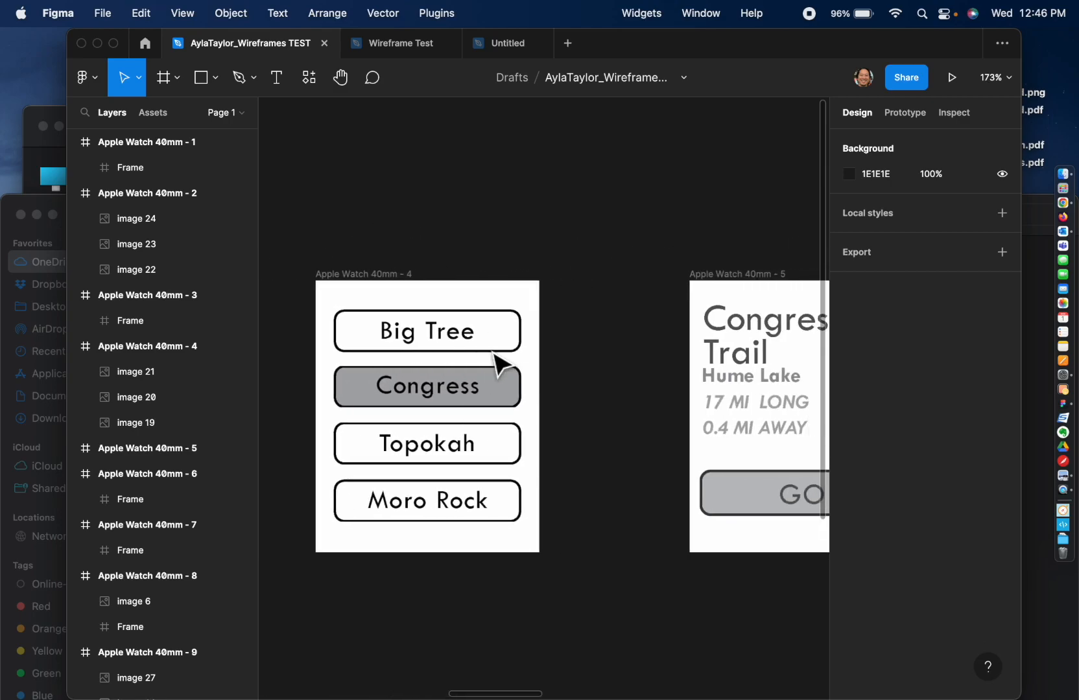
{"action": "scroll", "coordinate": [503, 364], "scroll_direction": "right", "scroll_amount": 3}
{"action": "scroll", "coordinate": [495, 361], "scroll_direction": "down", "scroll_amount": 10}
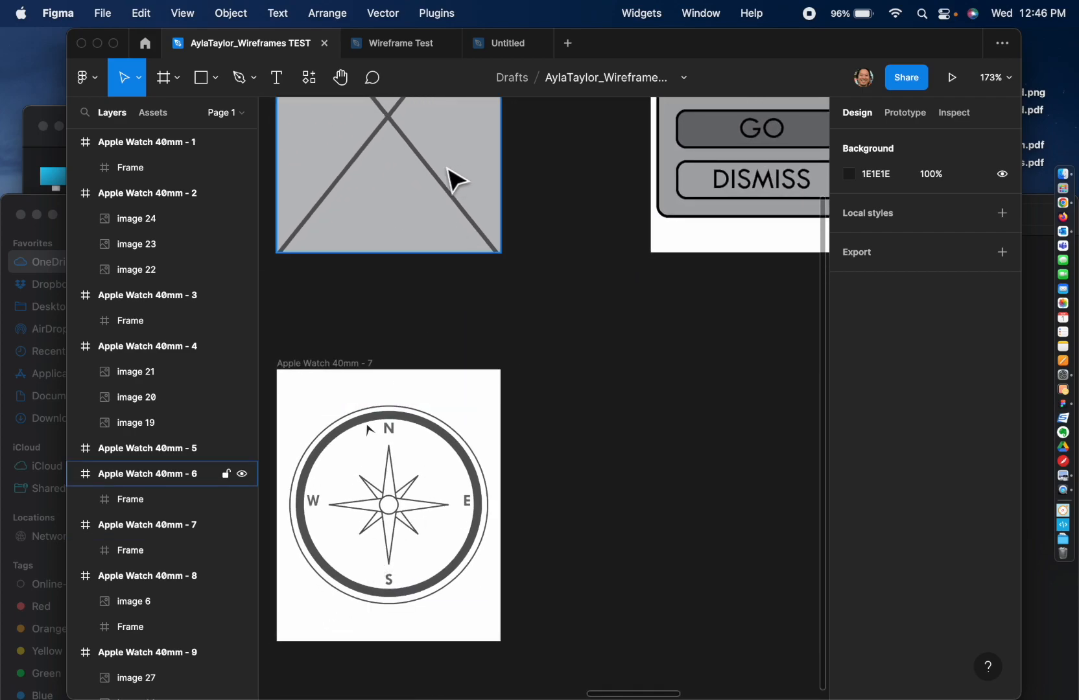
{"action": "scroll", "coordinate": [583, 454], "scroll_direction": "up", "scroll_amount": 8}
{"action": "scroll", "coordinate": [584, 453], "scroll_direction": "right", "scroll_amount": 6}
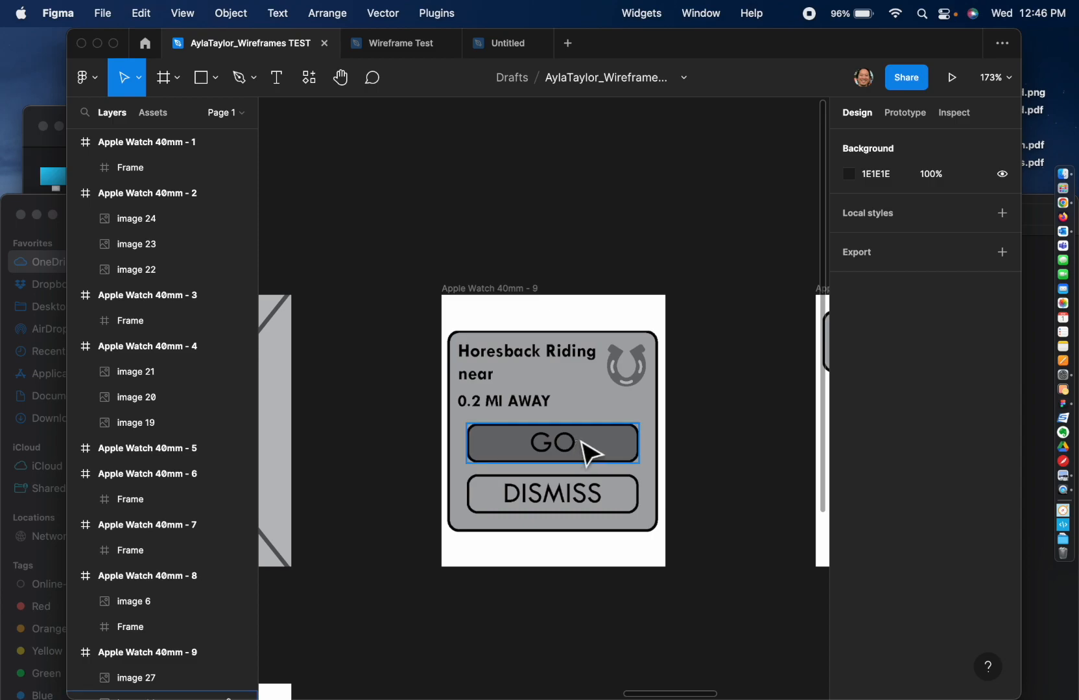
{"action": "scroll", "coordinate": [619, 449], "scroll_direction": "right", "scroll_amount": 6}
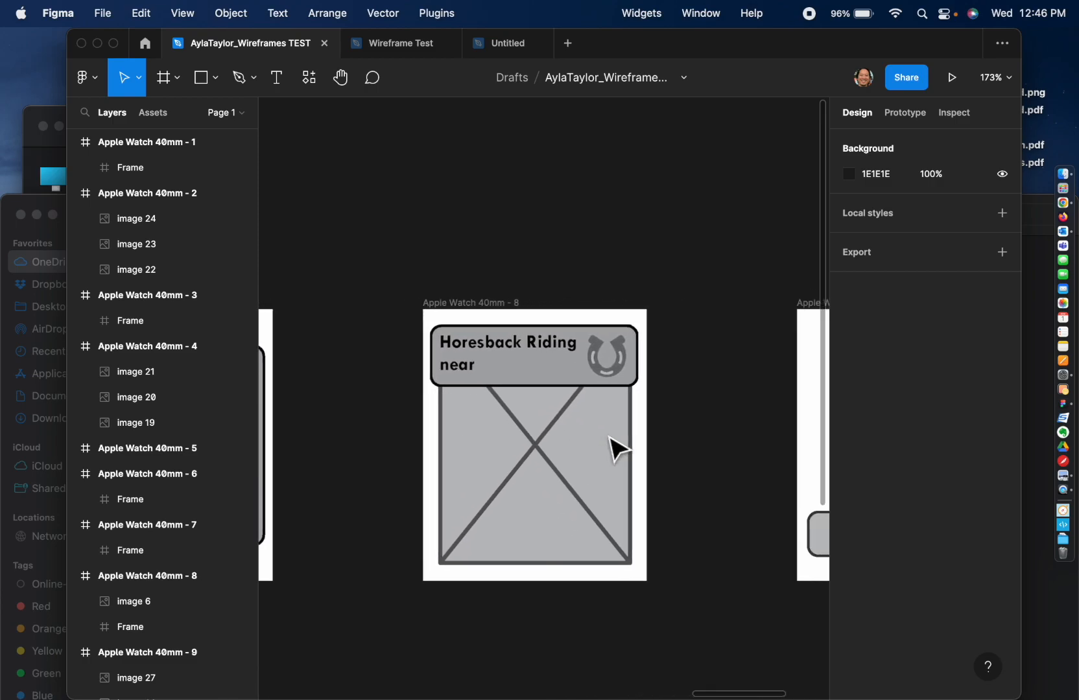
{"action": "scroll", "coordinate": [645, 418], "scroll_direction": "right", "scroll_amount": 4}
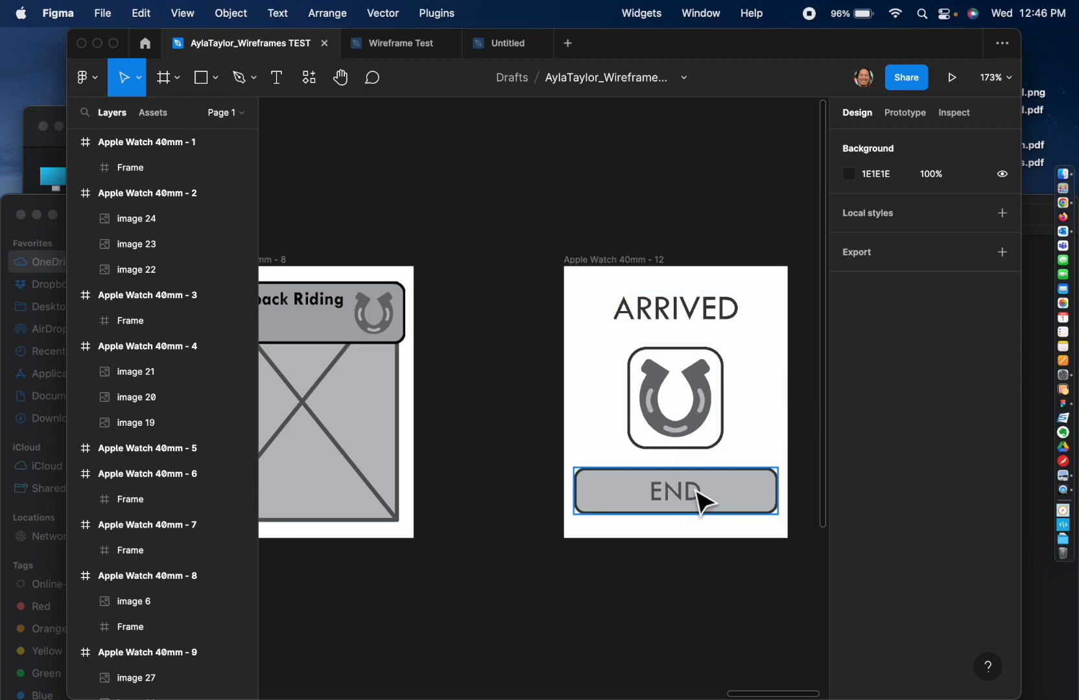
{"action": "scroll", "coordinate": [700, 499], "scroll_direction": "left", "scroll_amount": 3}
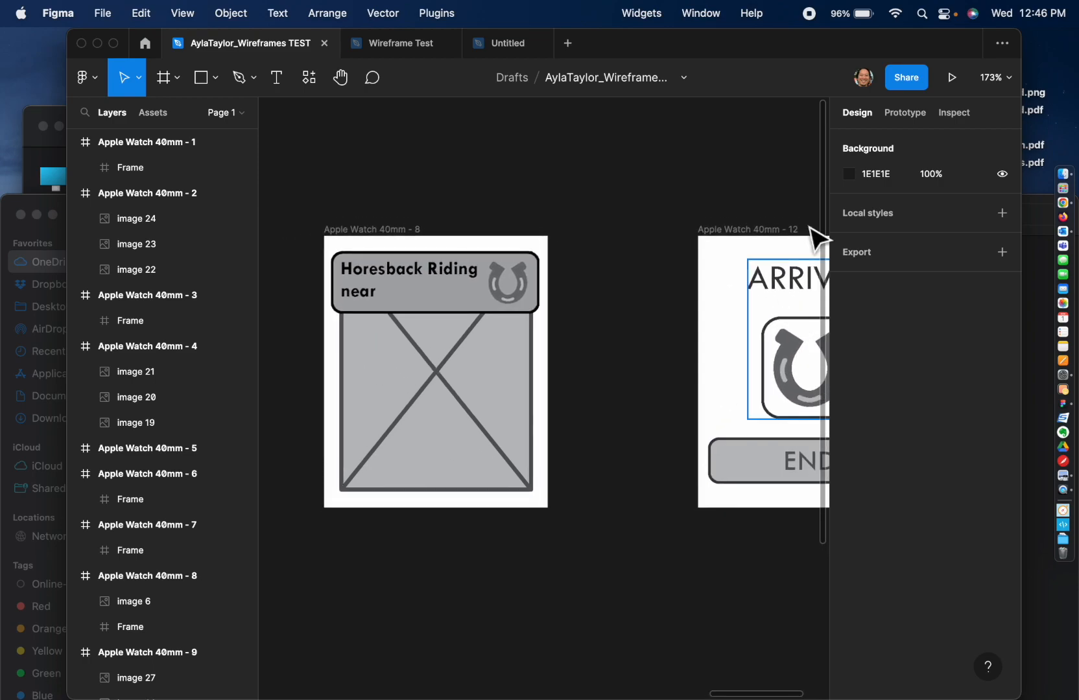
{"action": "scroll", "coordinate": [512, 248], "scroll_direction": "left", "scroll_amount": 20}
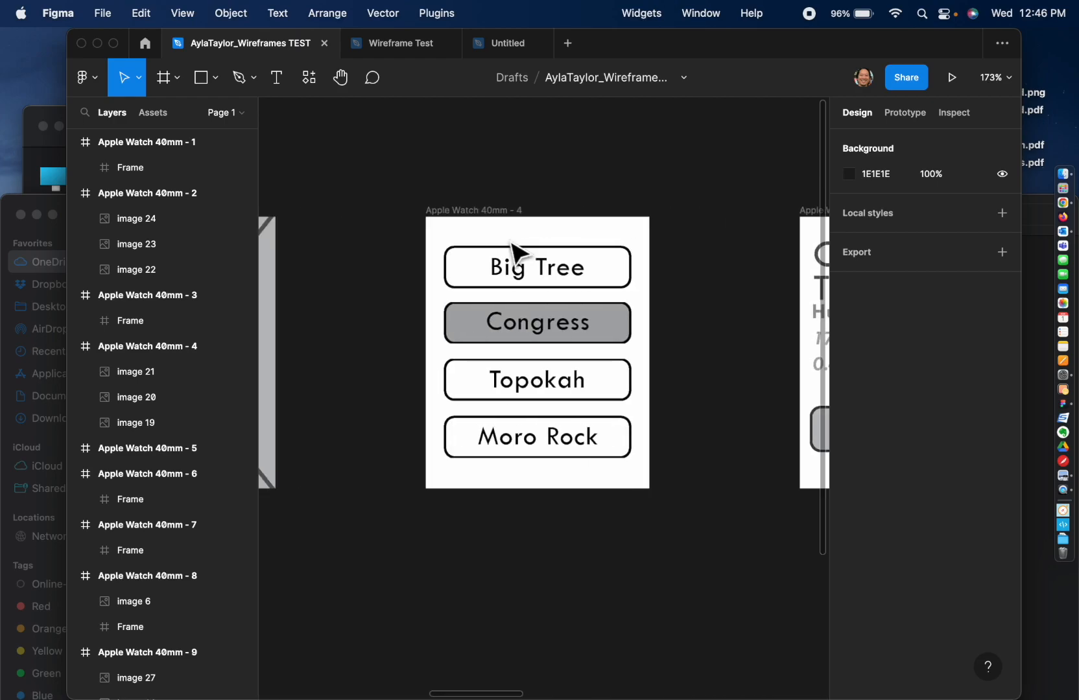
{"action": "scroll", "coordinate": [520, 254], "scroll_direction": "left", "scroll_amount": 10}
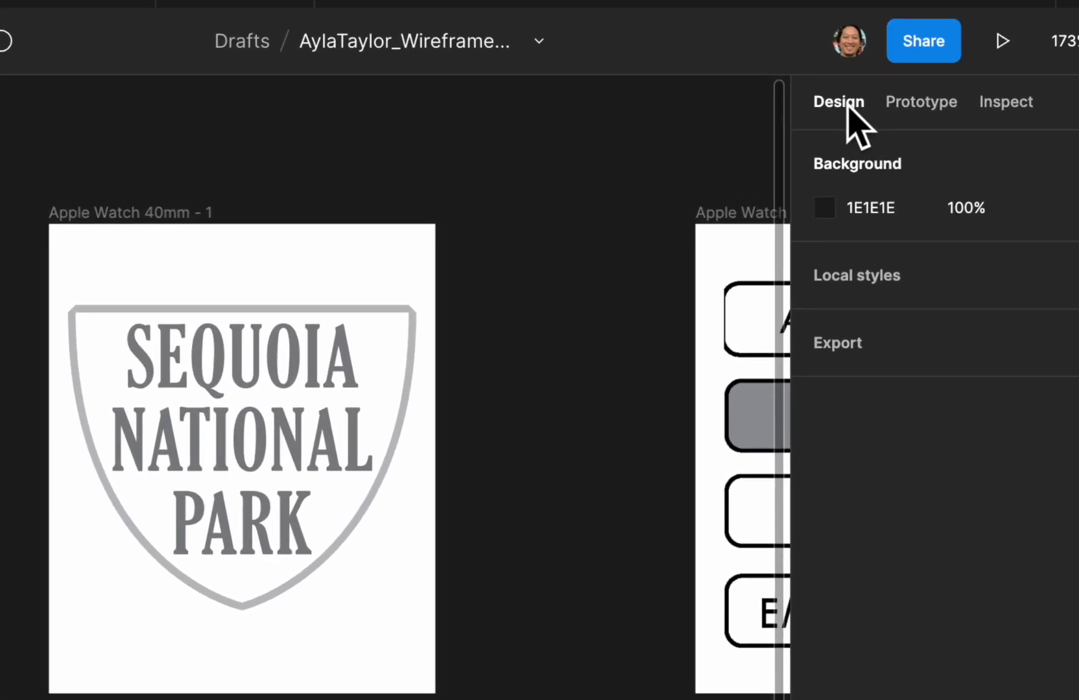
In Prototype mode, open and then remove the logo image's tap interaction navigating to the next Apple Watch frame.
{"action": "left_click", "coordinate": [915, 110]}
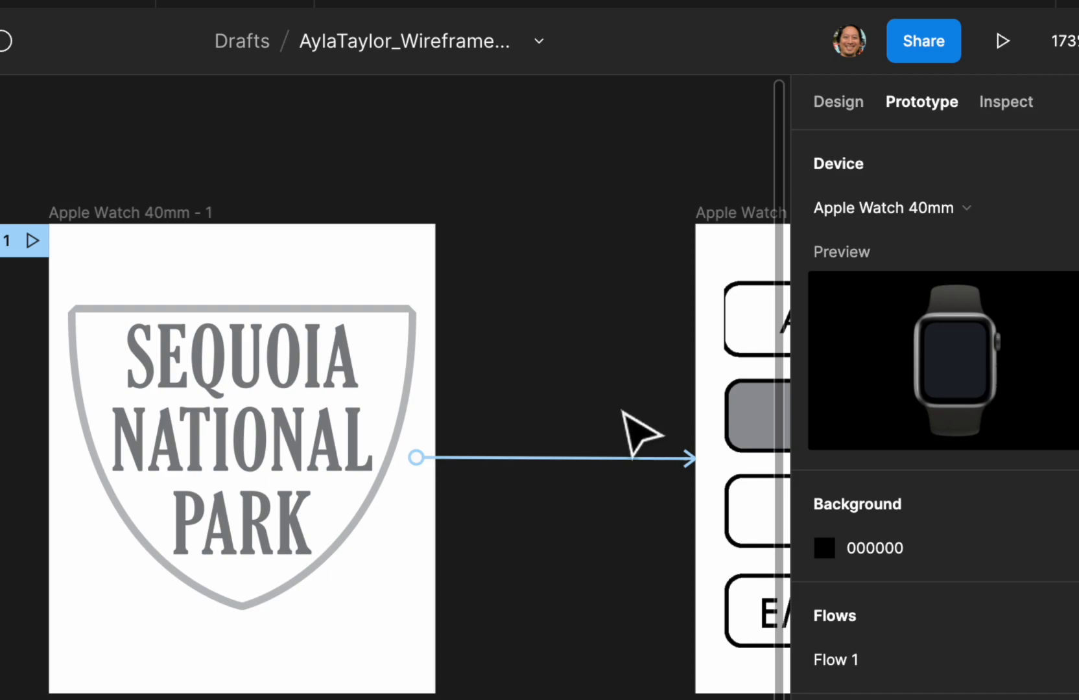
{"action": "left_click", "coordinate": [400, 307]}
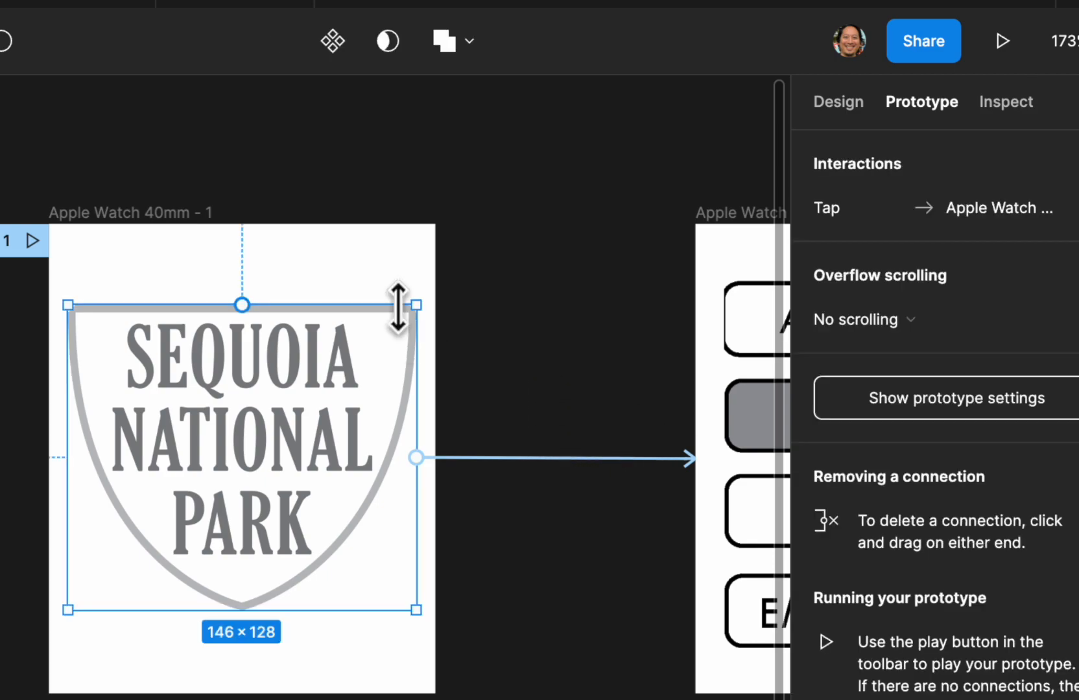
{"action": "left_click", "coordinate": [510, 458]}
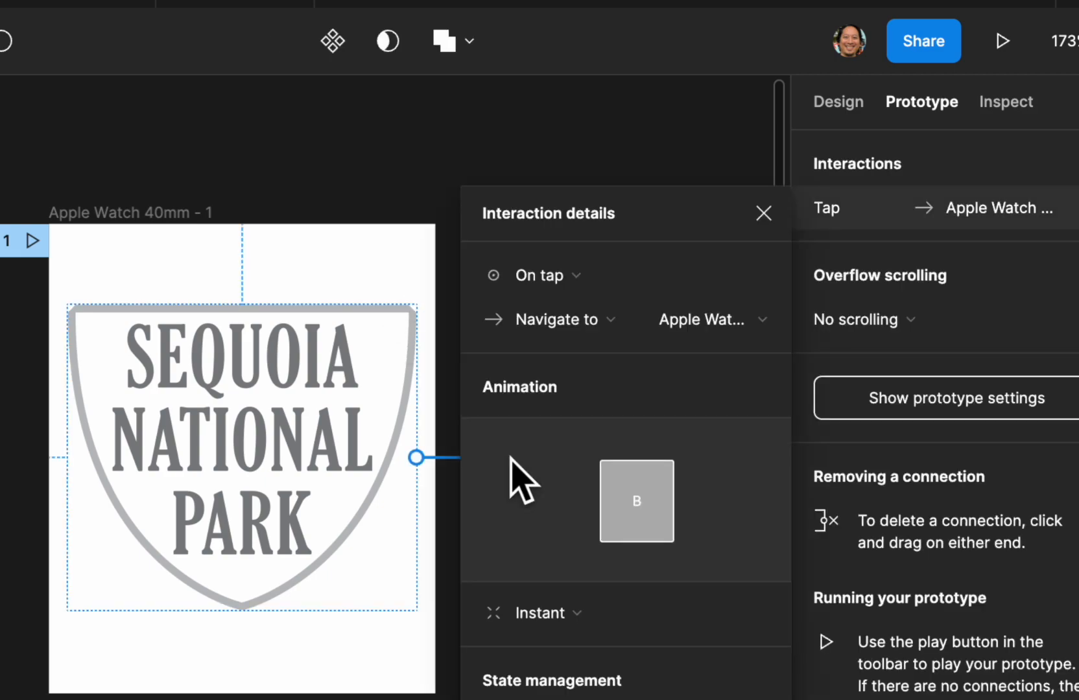
{"action": "left_click", "coordinate": [764, 213]}
{"action": "left_click", "coordinate": [574, 458]}
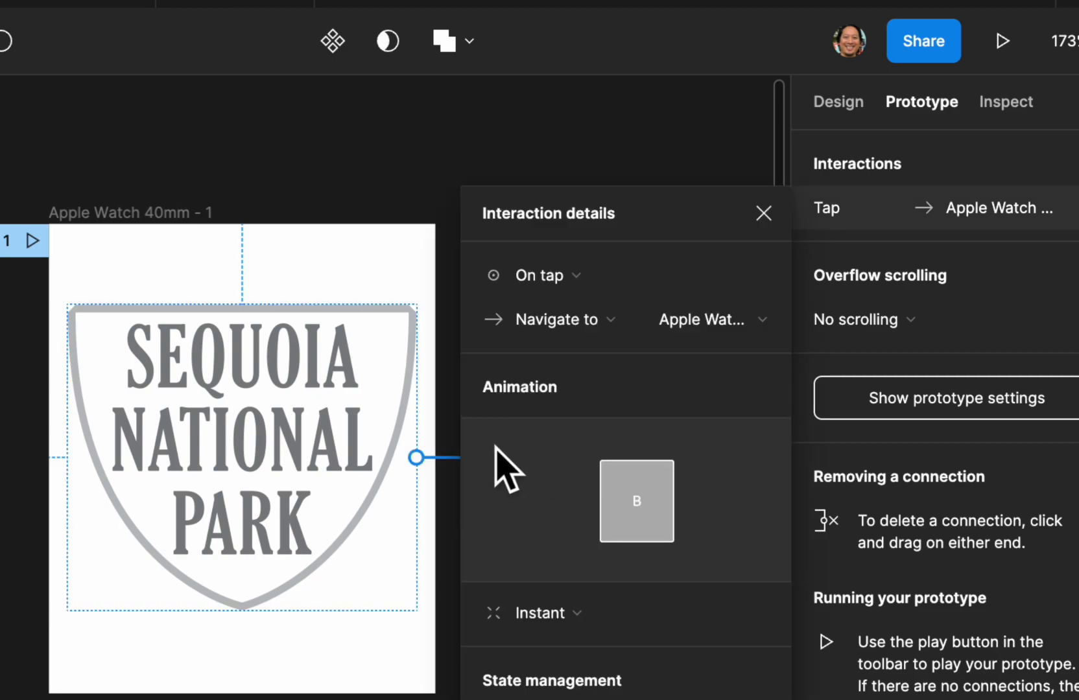
{"action": "key", "text": "Escape"}
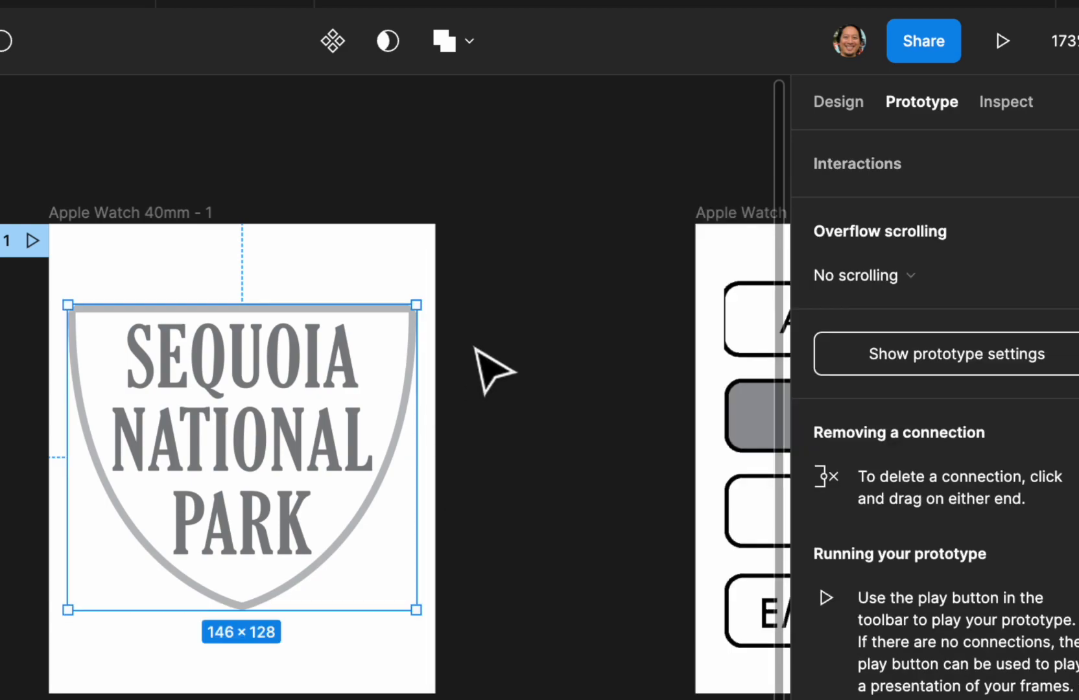
Select the Apple Watch 40mm - 1 frame and connect it to the Apple Watch 40mm - 2 frame as a prototype interaction.
{"action": "left_click", "coordinate": [387, 286]}
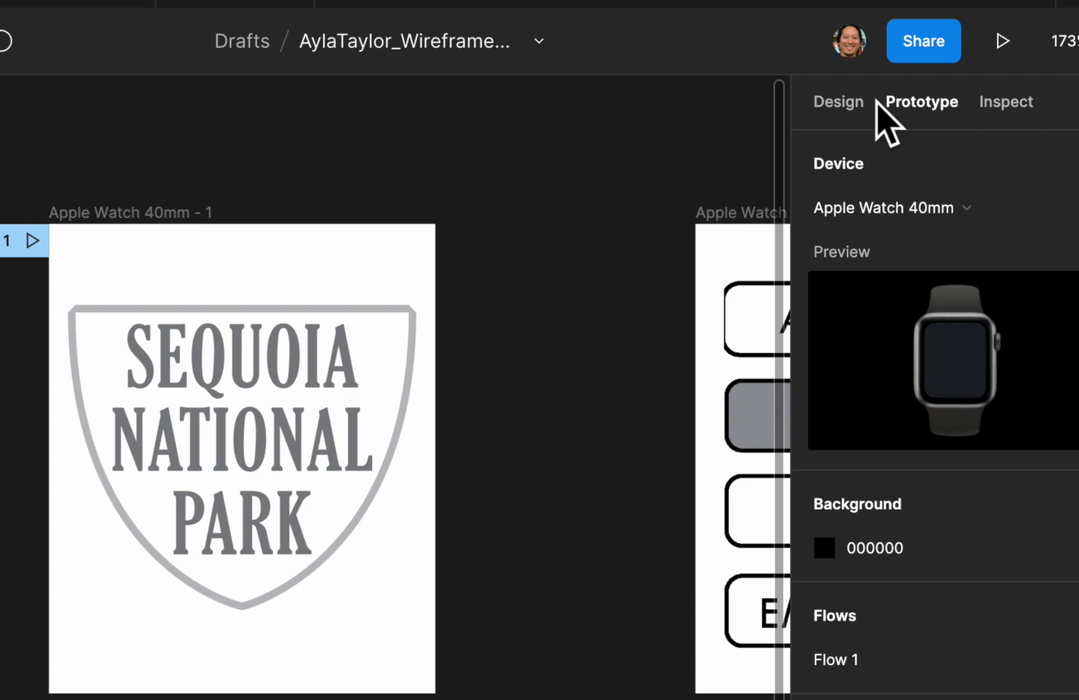
{"action": "left_click", "coordinate": [308, 306]}
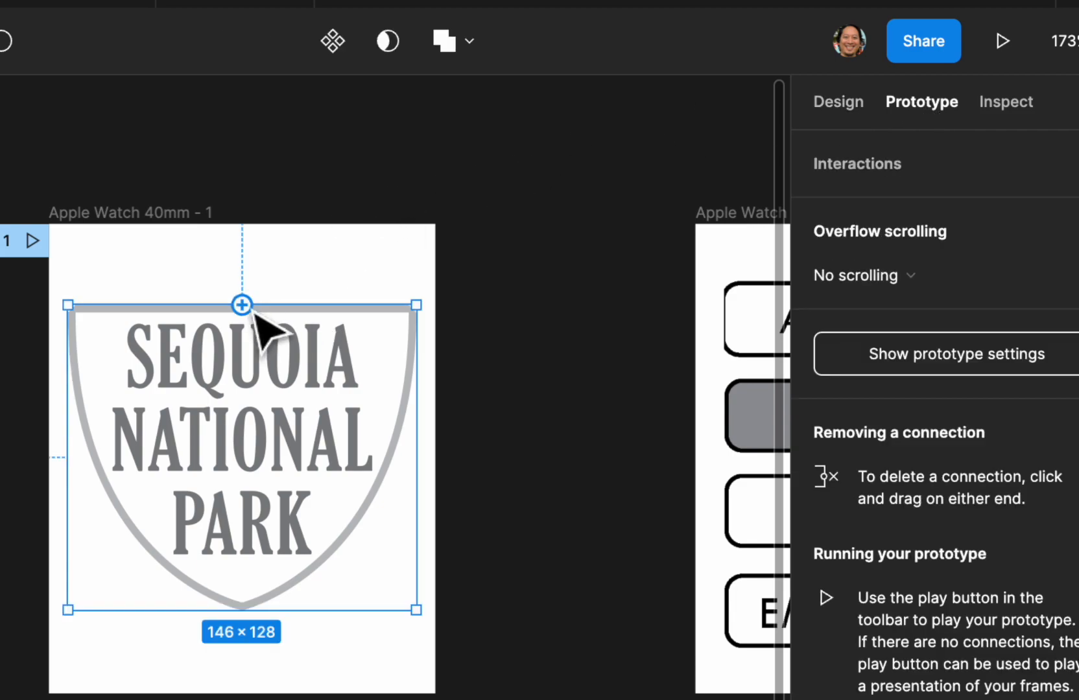
{"action": "mouse_move", "coordinate": [243, 305]}
{"action": "left_mouse_down"}
{"action": "mouse_move", "coordinate": [355, 156]}
{"action": "mouse_move", "coordinate": [289, 284]}
{"action": "mouse_move", "coordinate": [250, 307]}
{"action": "left_mouse_up"}
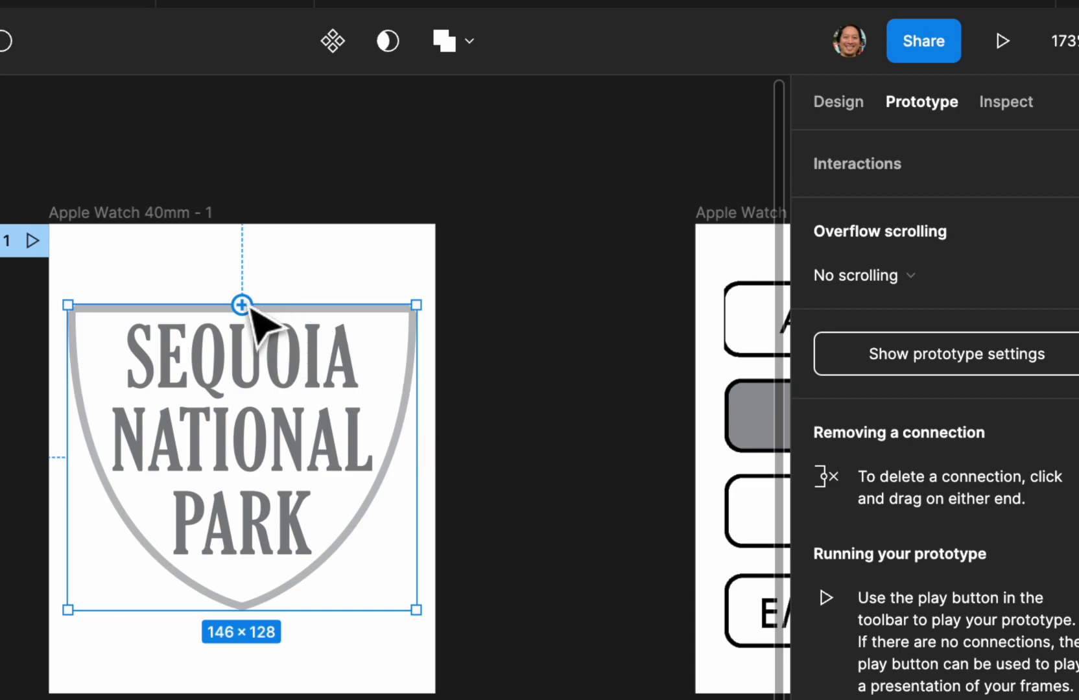
{"action": "left_click", "coordinate": [402, 231]}
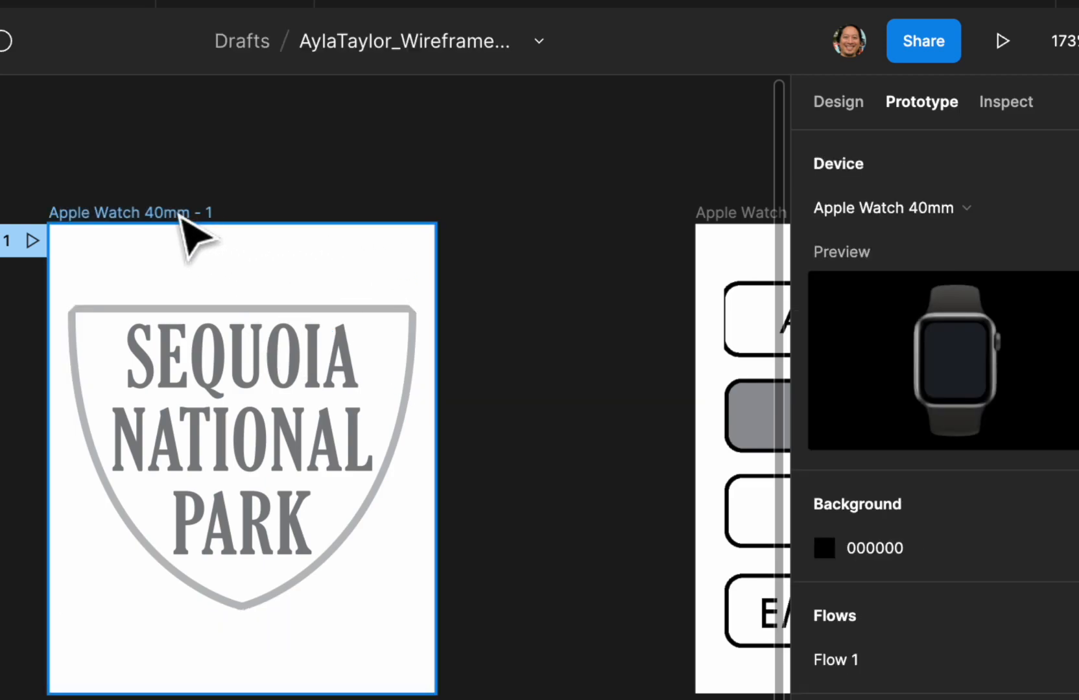
{"action": "left_click", "coordinate": [182, 212]}
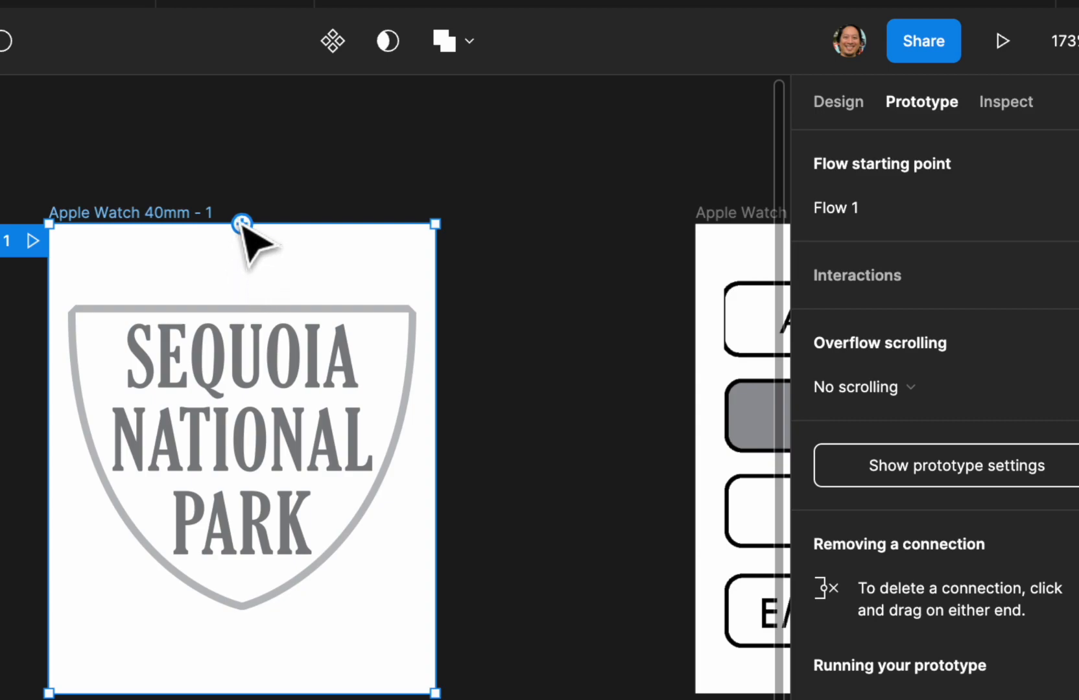
{"action": "left_click_drag", "start_coordinate": [241, 223], "coordinate": [715, 324]}
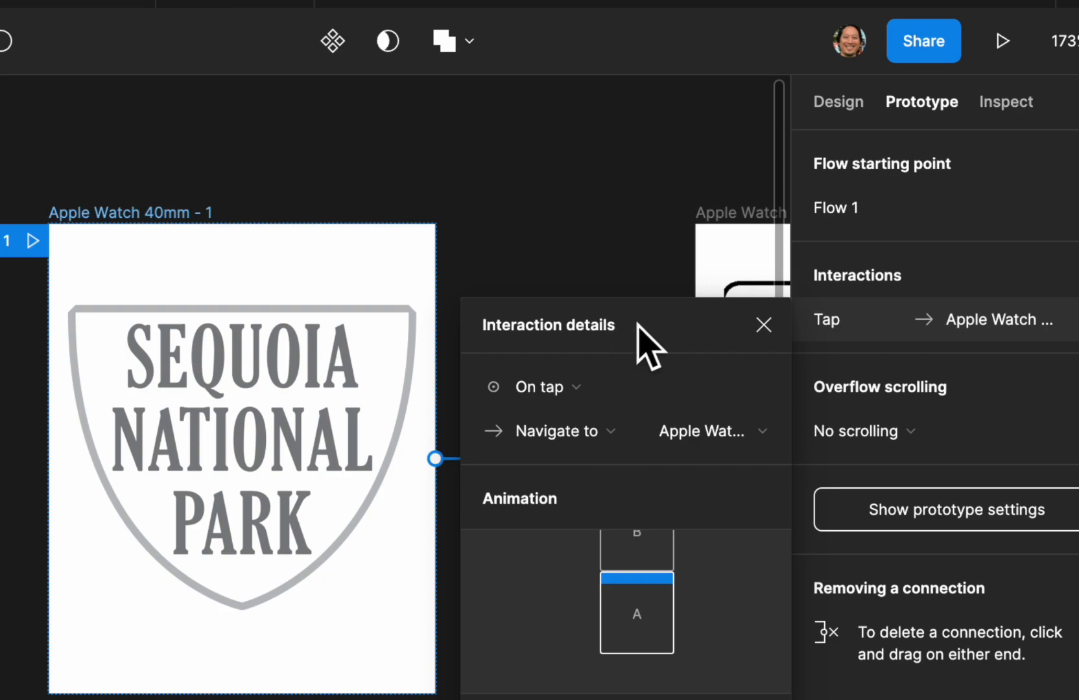
Change the interaction to After delay of 1000ms with a Dissolve animation and close the details.
{"action": "left_click", "coordinate": [613, 389]}
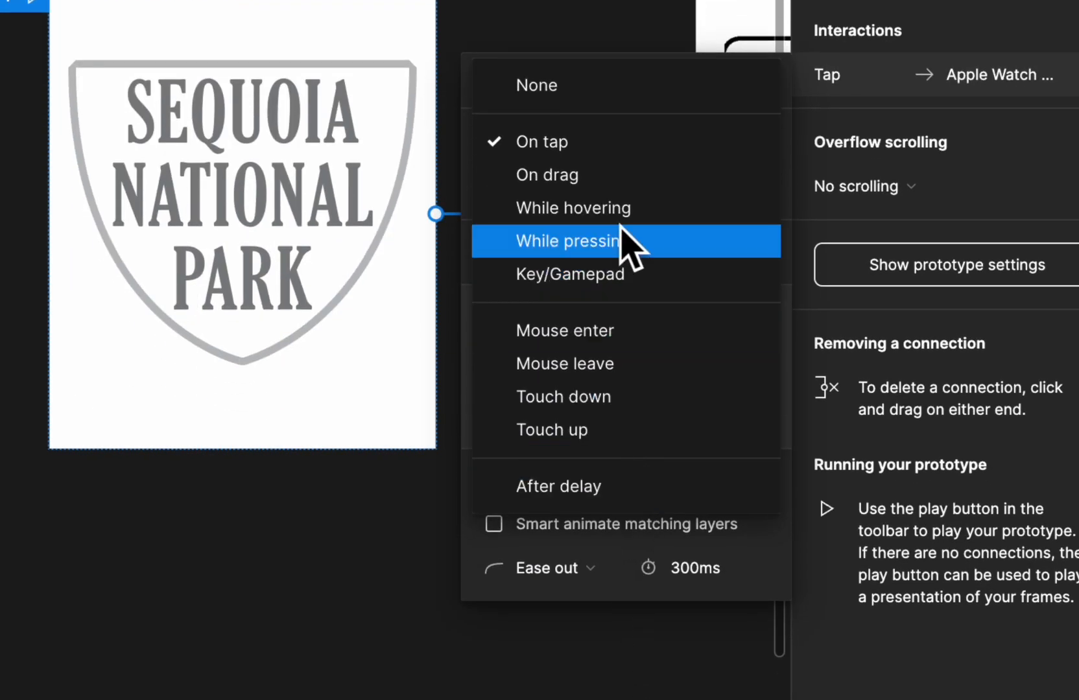
{"action": "left_click", "coordinate": [633, 488]}
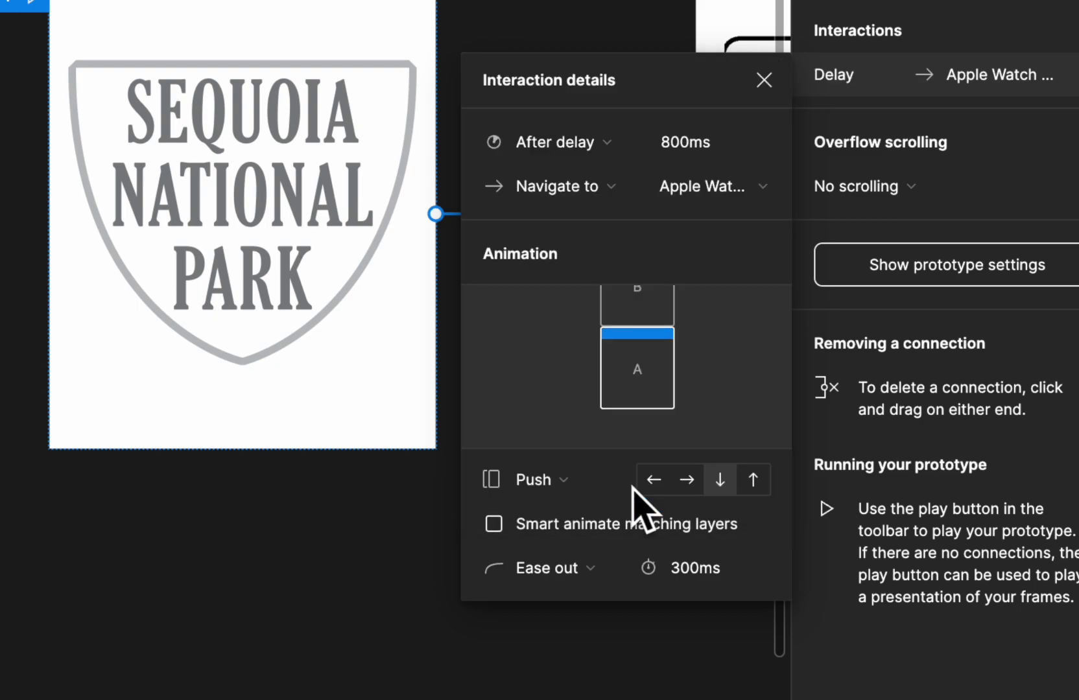
{"action": "left_click", "coordinate": [585, 469]}
{"action": "left_click", "coordinate": [599, 323]}
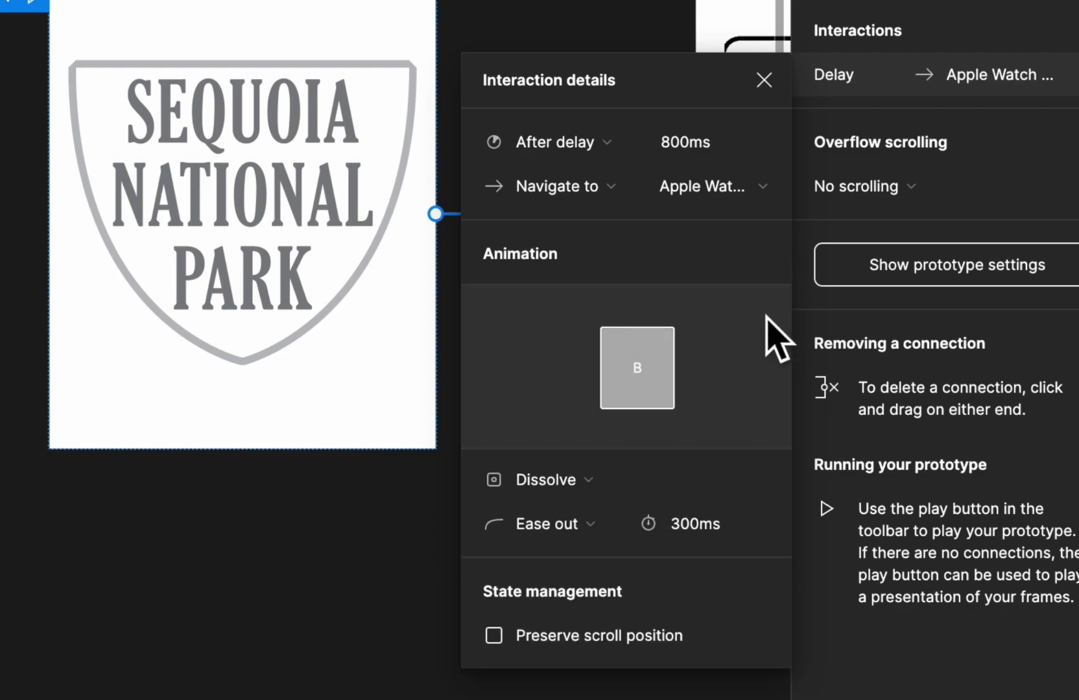
{"action": "left_click", "coordinate": [682, 150]}
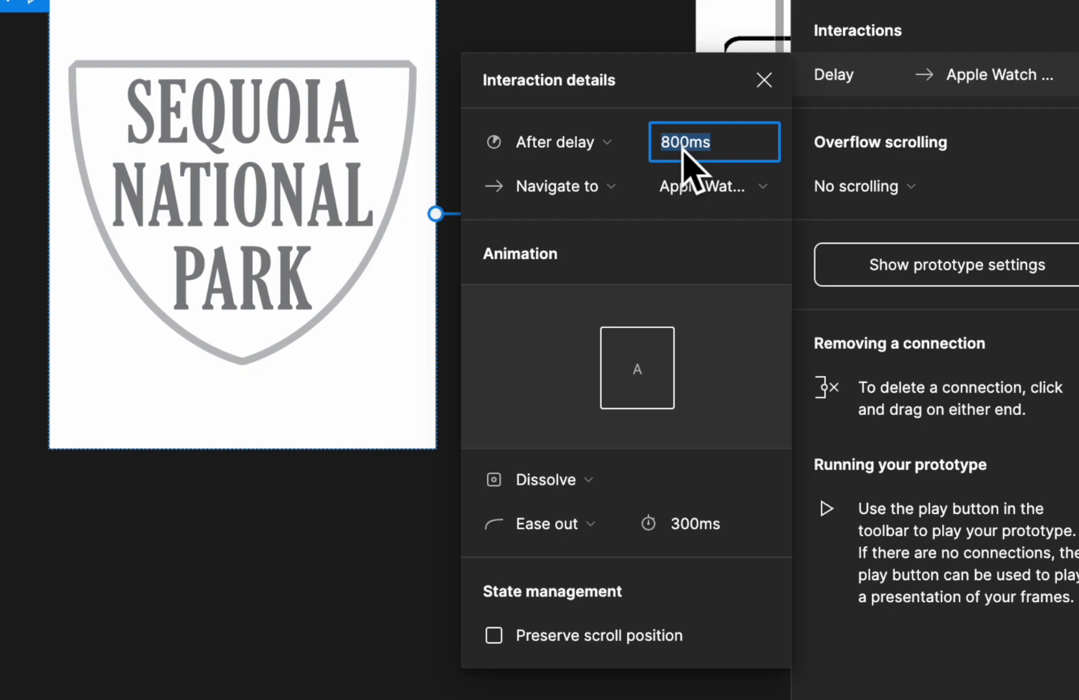
{"action": "type", "text": "100"}
{"action": "key", "text": "Tab"}
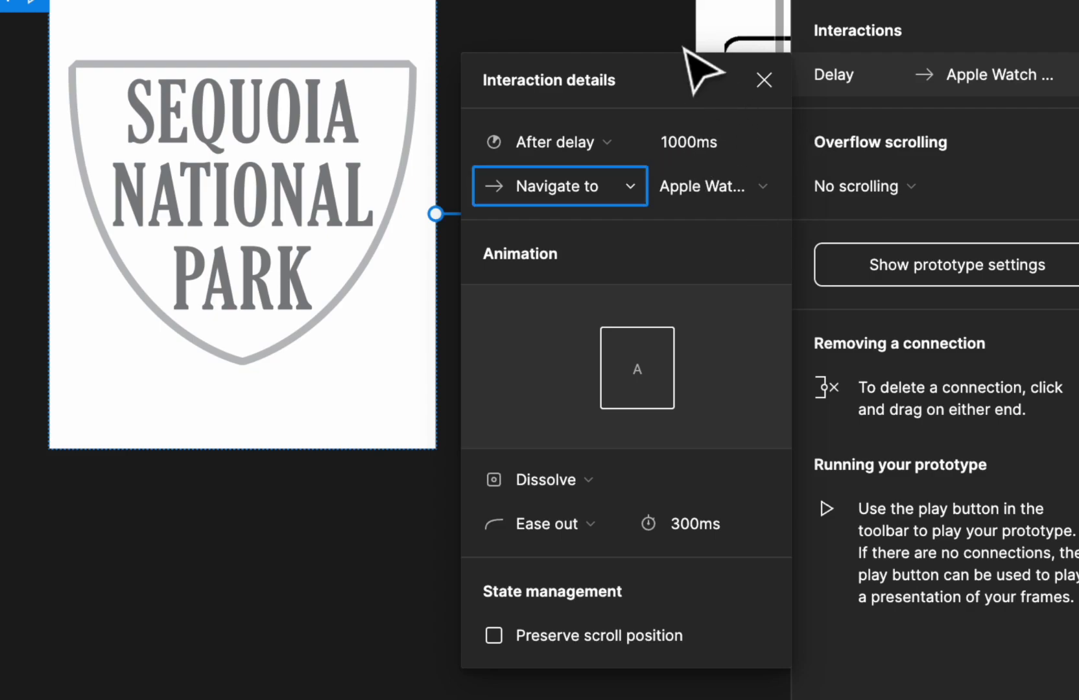
{"action": "left_click", "coordinate": [687, 52]}
Present the prototype and tap through its Apple Watch screens to test the flow.
{"action": "scroll", "coordinate": [677, 48], "scroll_direction": "up", "scroll_amount": 5}
{"action": "scroll", "coordinate": [678, 48], "scroll_direction": "right", "scroll_amount": 2}
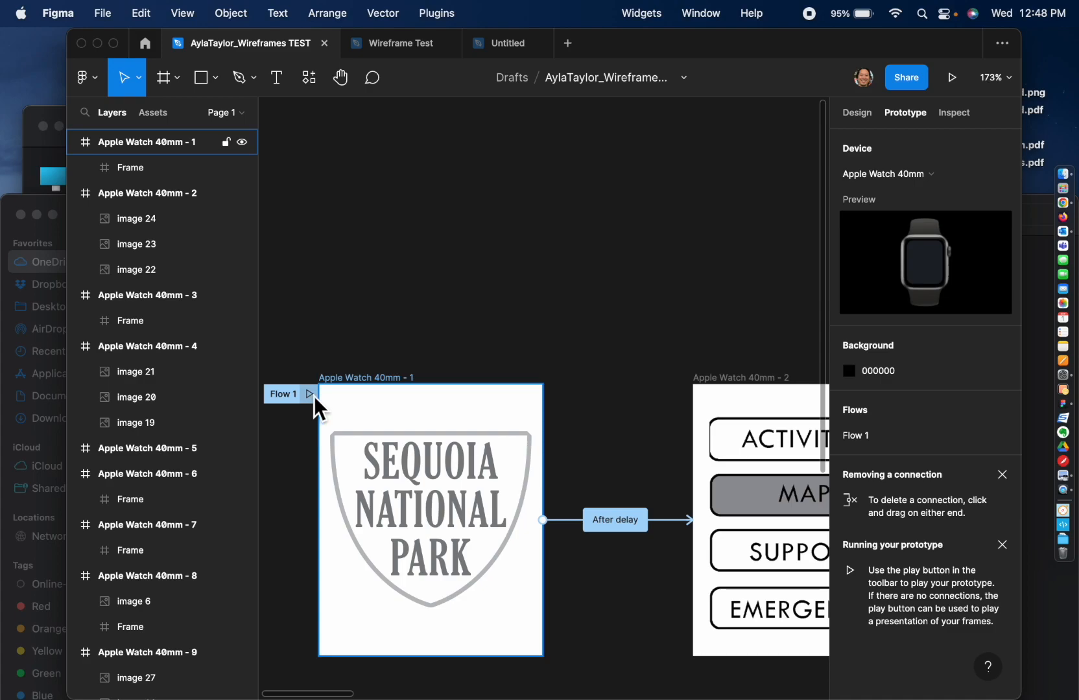
{"action": "left_click", "coordinate": [954, 88]}
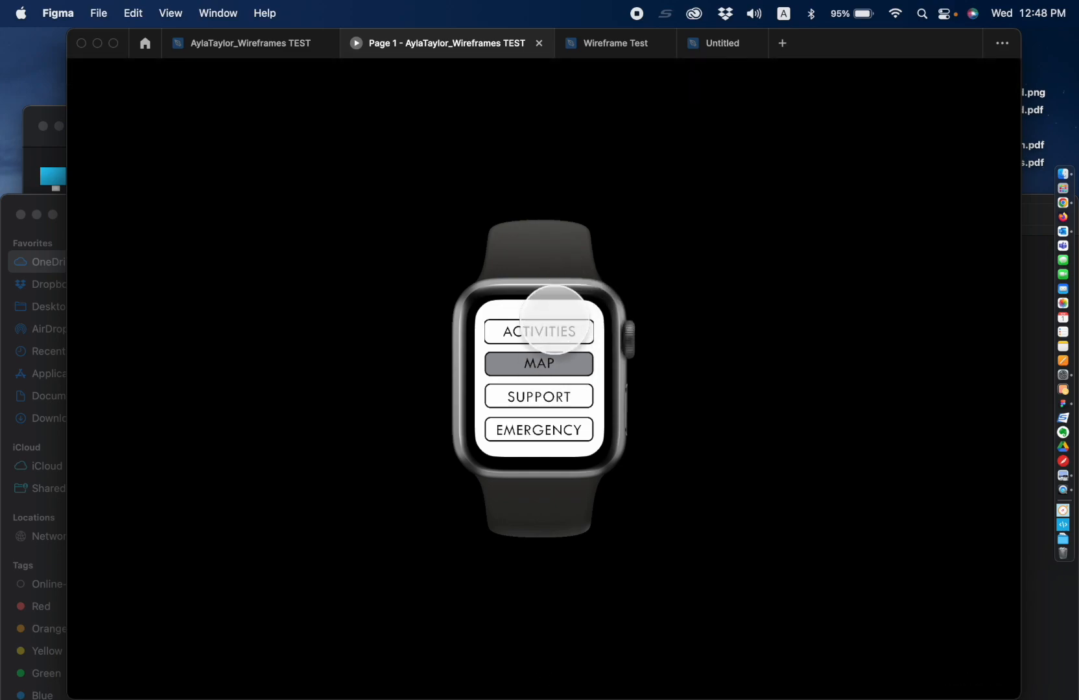
{"action": "left_click", "coordinate": [532, 361]}
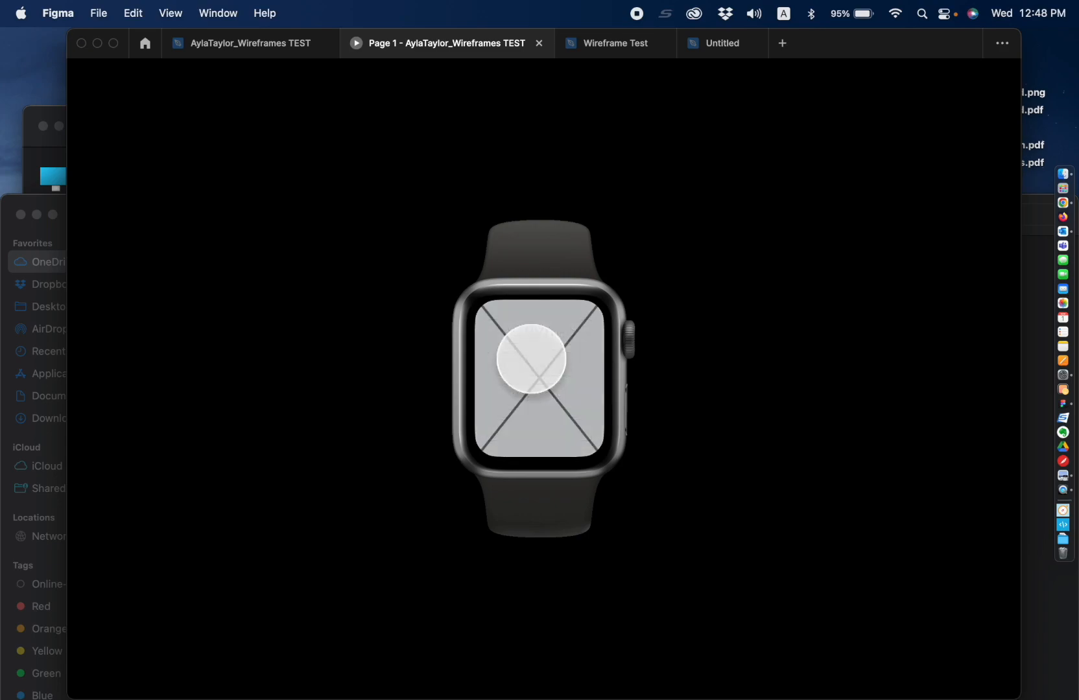
{"action": "left_click", "coordinate": [531, 359]}
{"action": "left_click", "coordinate": [531, 361]}
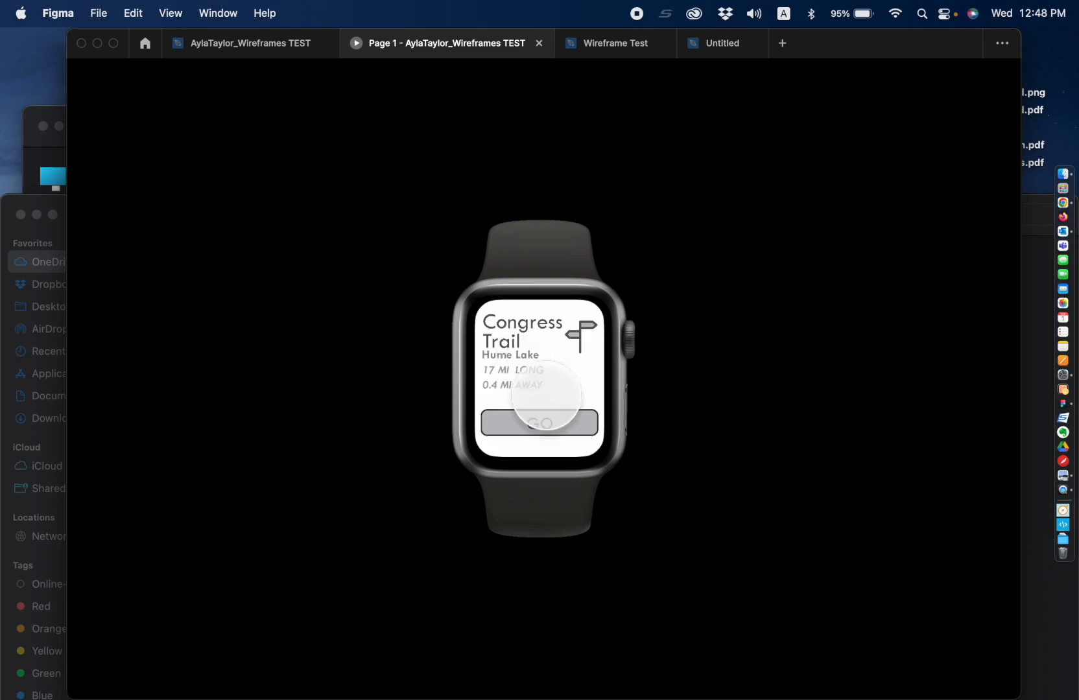
{"action": "left_click", "coordinate": [551, 415]}
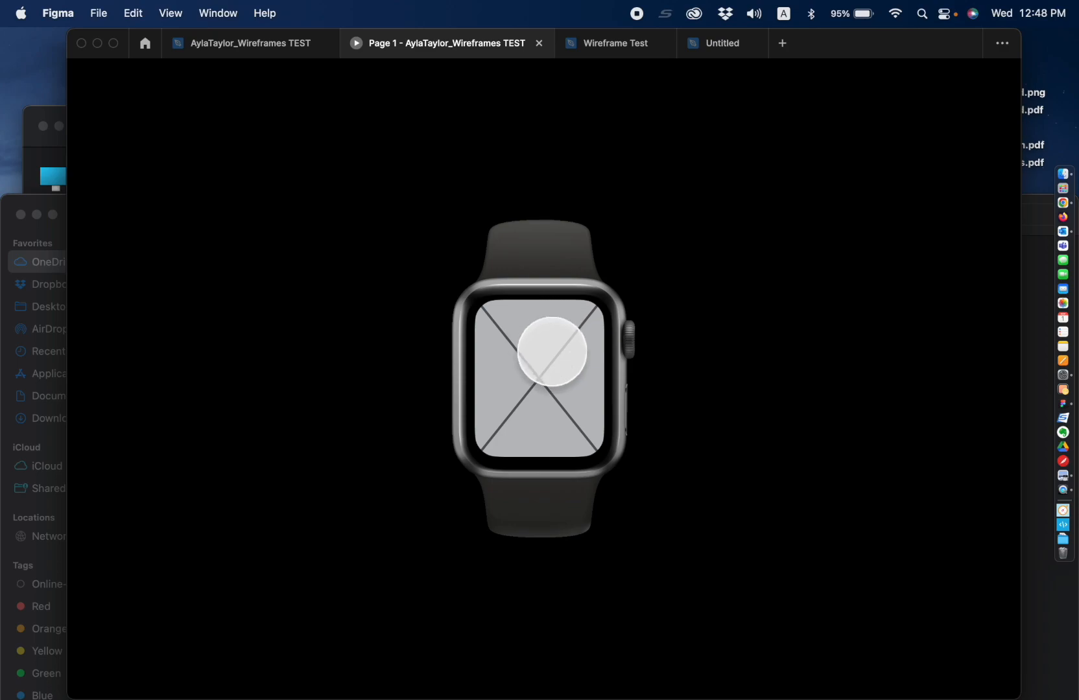
{"action": "left_click_drag", "start_coordinate": [561, 368], "coordinate": [627, 390]}
{"action": "left_click", "coordinate": [578, 379]}
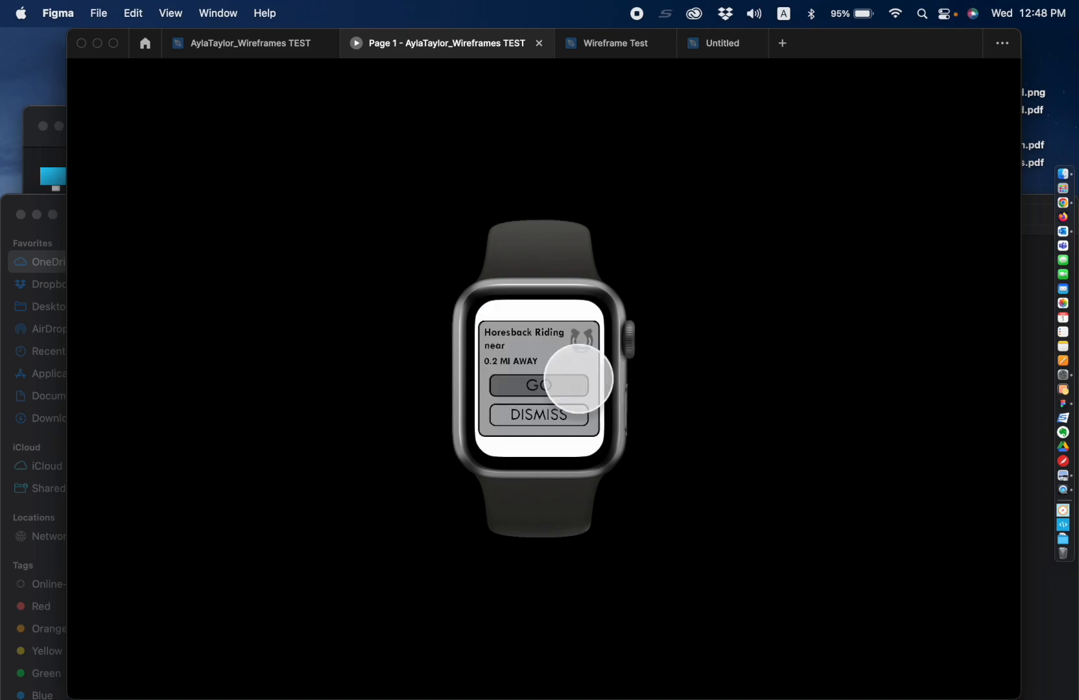
{"action": "left_click", "coordinate": [548, 387]}
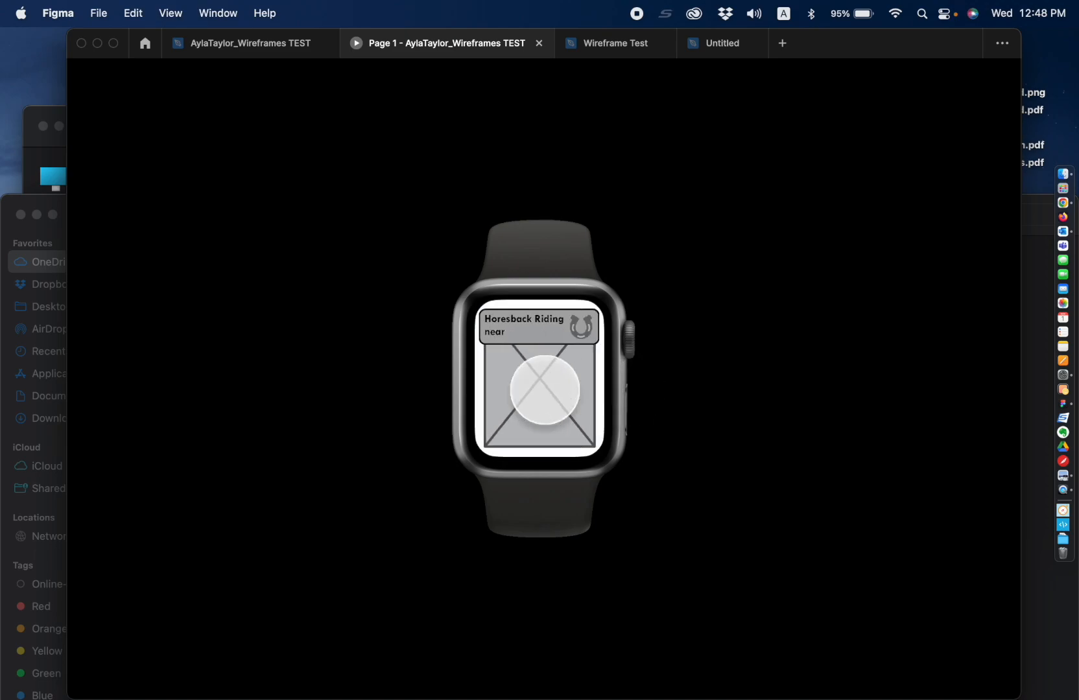
{"action": "left_click", "coordinate": [544, 390]}
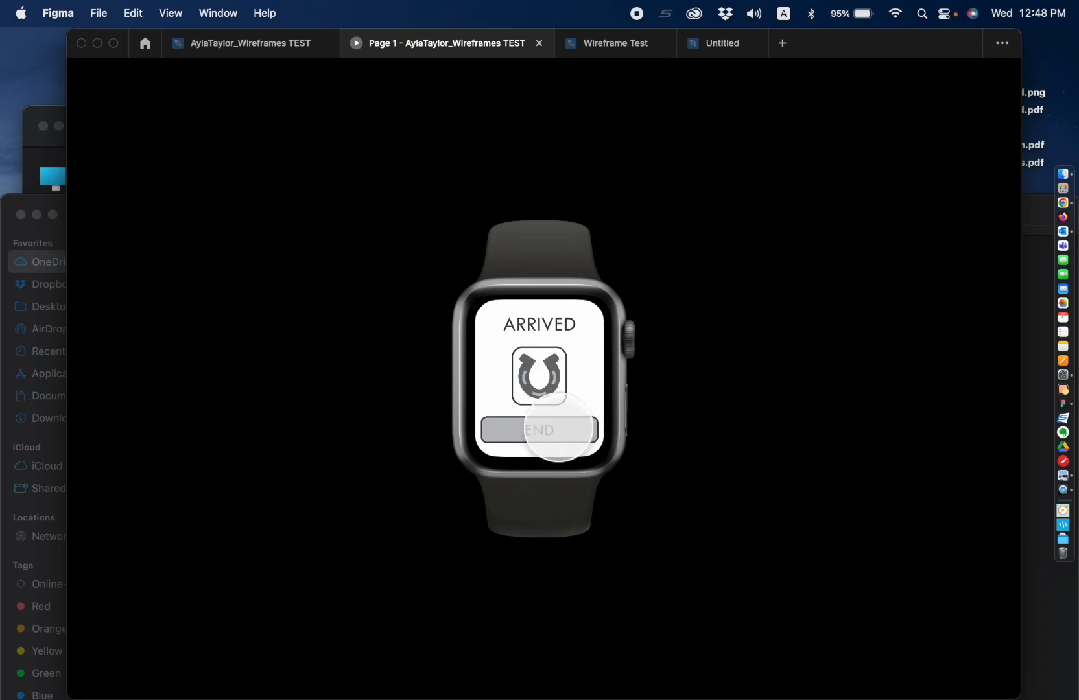
{"action": "left_click", "coordinate": [559, 428]}
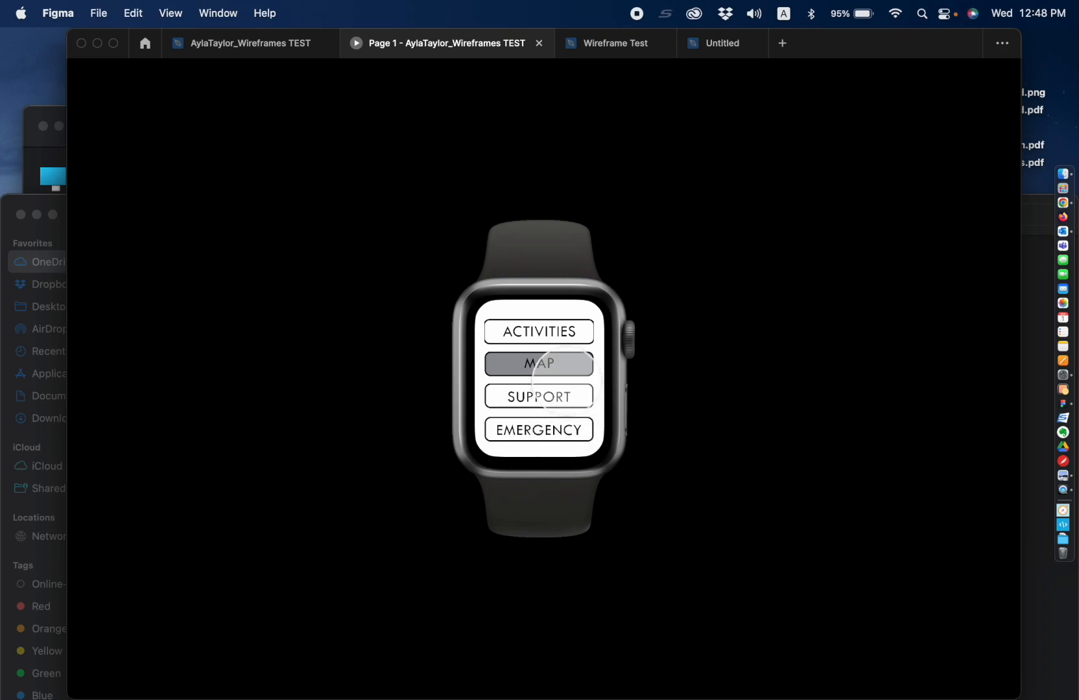
Return to the design file, select the MAP button and delete its tap interaction.
{"action": "left_click", "coordinate": [243, 58]}
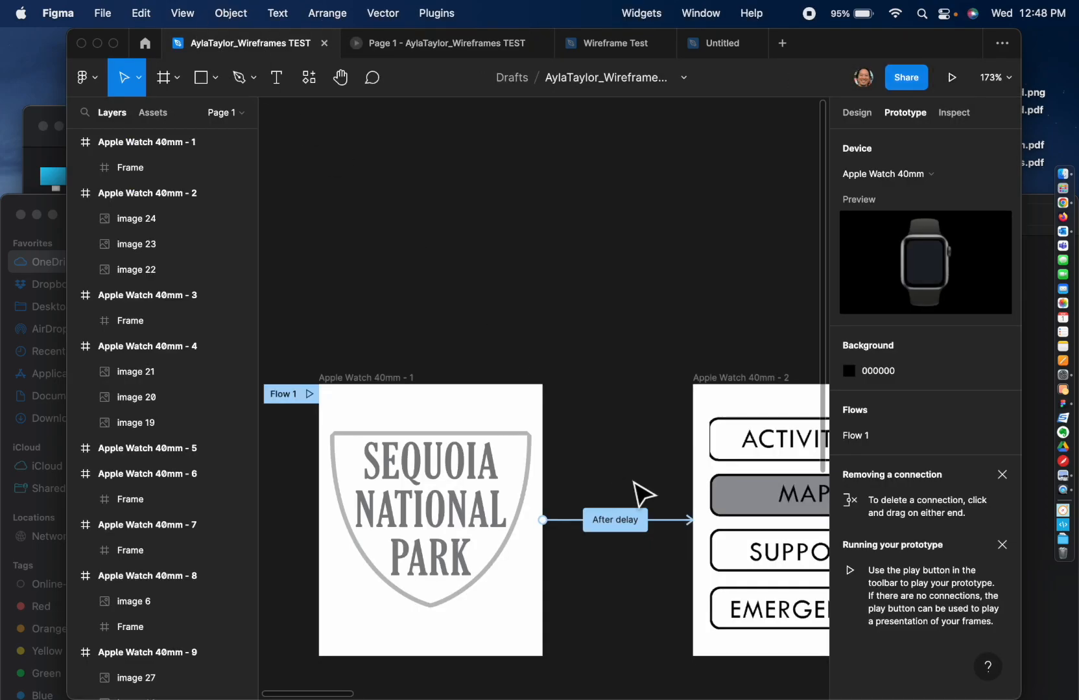
{"action": "left_click", "coordinate": [628, 528]}
{"action": "left_click", "coordinate": [593, 448]}
{"action": "scroll", "coordinate": [593, 449], "scroll_direction": "right", "scroll_amount": 5}
{"action": "scroll", "coordinate": [593, 449], "scroll_direction": "down", "scroll_amount": 2}
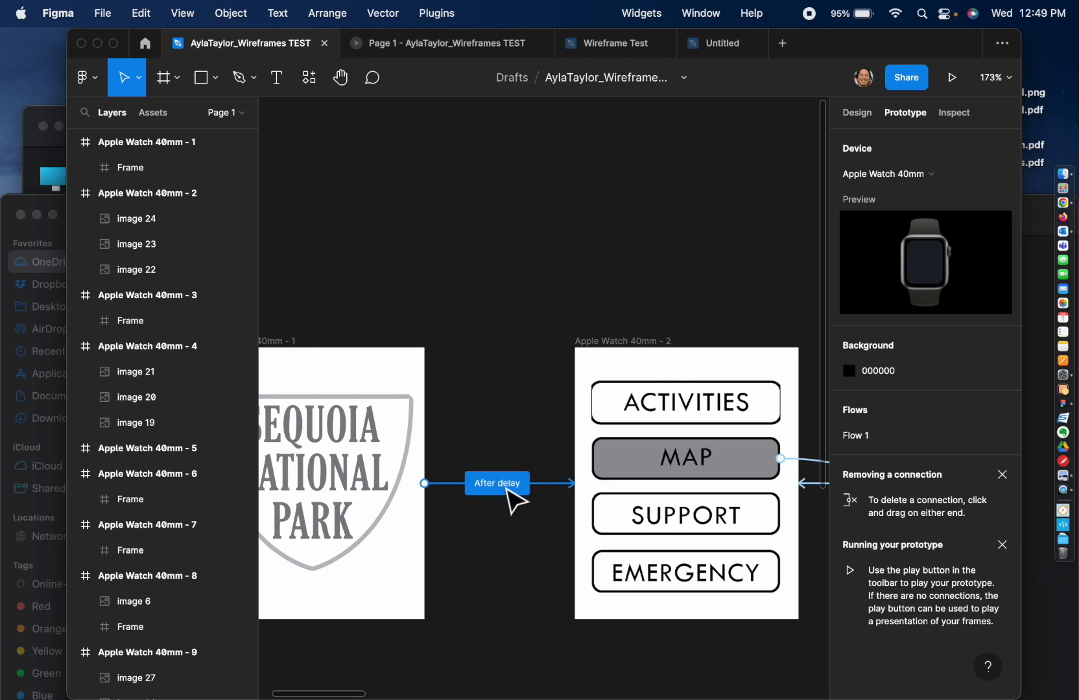
{"action": "scroll", "coordinate": [507, 488], "scroll_direction": "right", "scroll_amount": 10}
{"action": "left_click", "coordinate": [389, 467]}
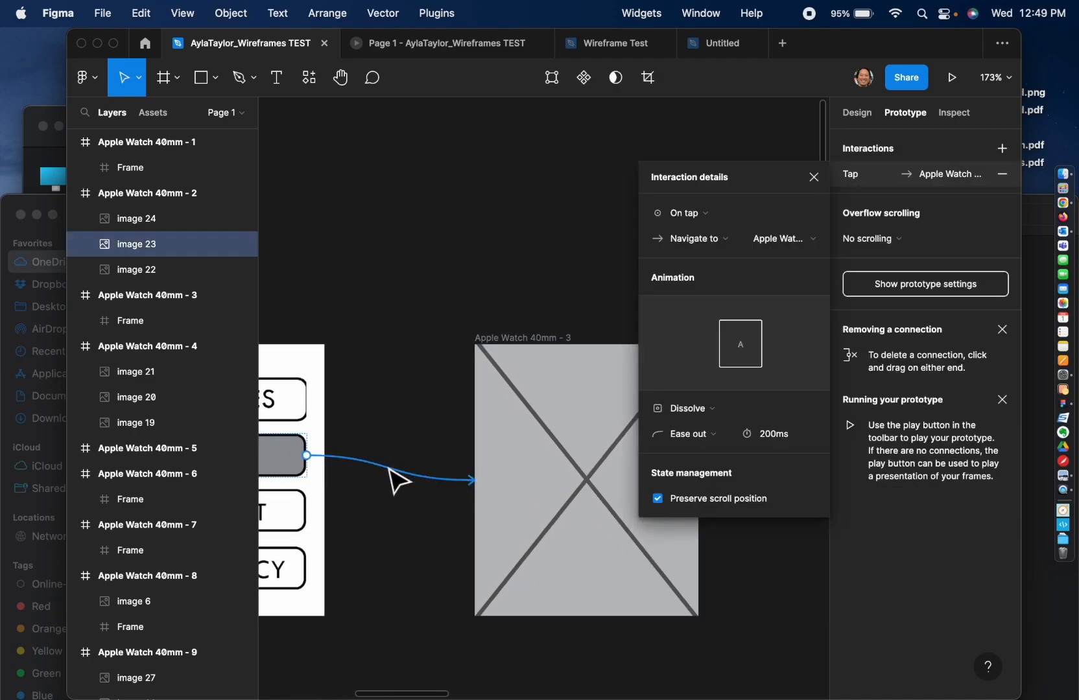
{"action": "scroll", "coordinate": [305, 470], "scroll_direction": "left", "scroll_amount": 4}
{"action": "scroll", "coordinate": [305, 470], "scroll_direction": "up", "scroll_amount": 1}
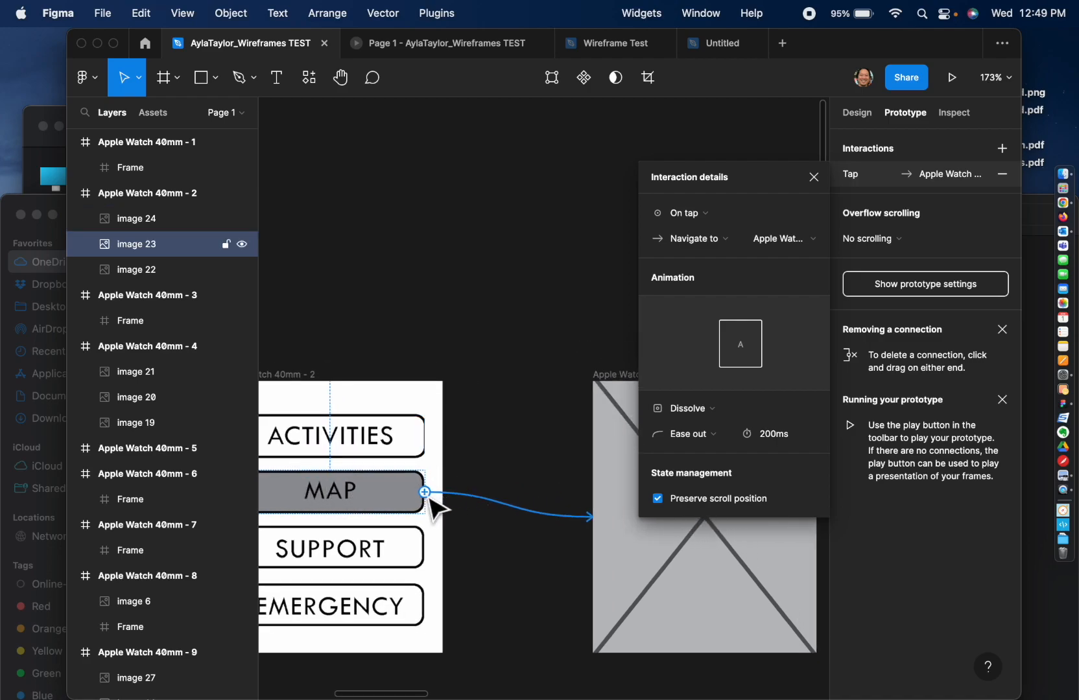
{"action": "key", "text": "Delete"}
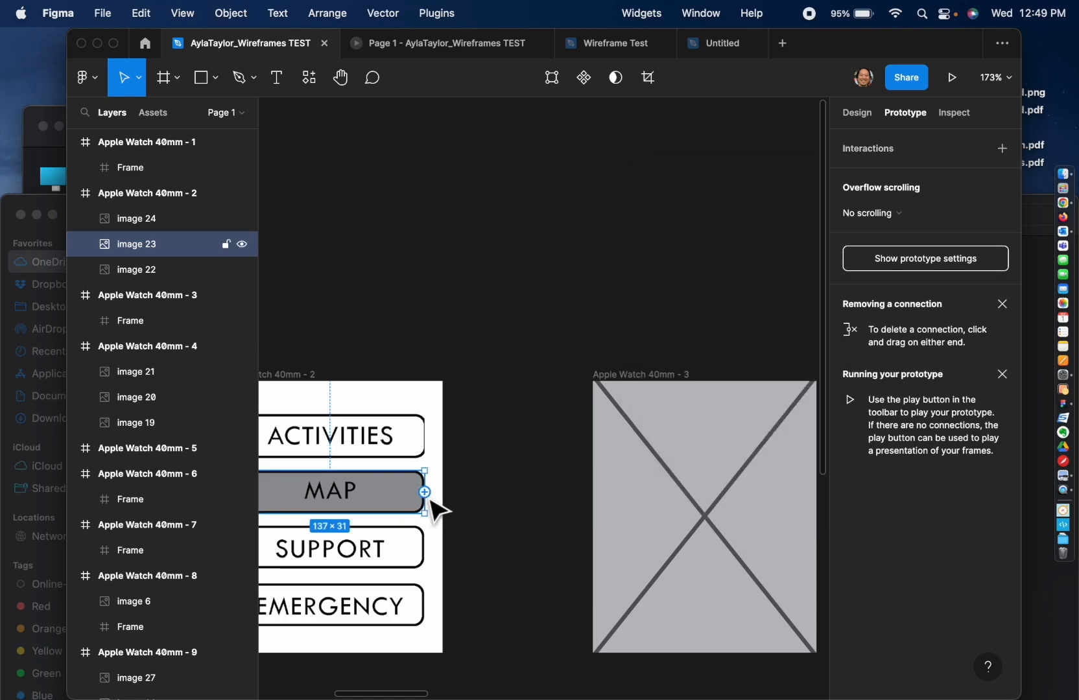
Reconnect the MAP button to the Apple Watch 40mm - 3 frame with a Push animation, choosing the left direction.
{"action": "left_click_drag", "start_coordinate": [425, 492], "coordinate": [620, 530]}
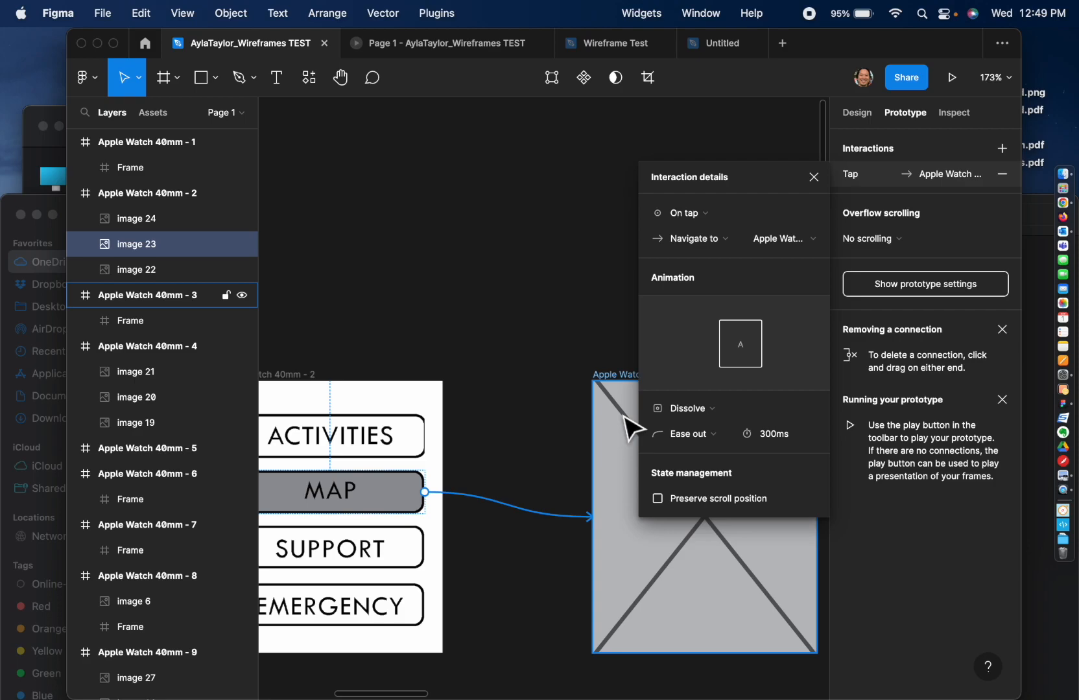
{"action": "left_click", "coordinate": [706, 411]}
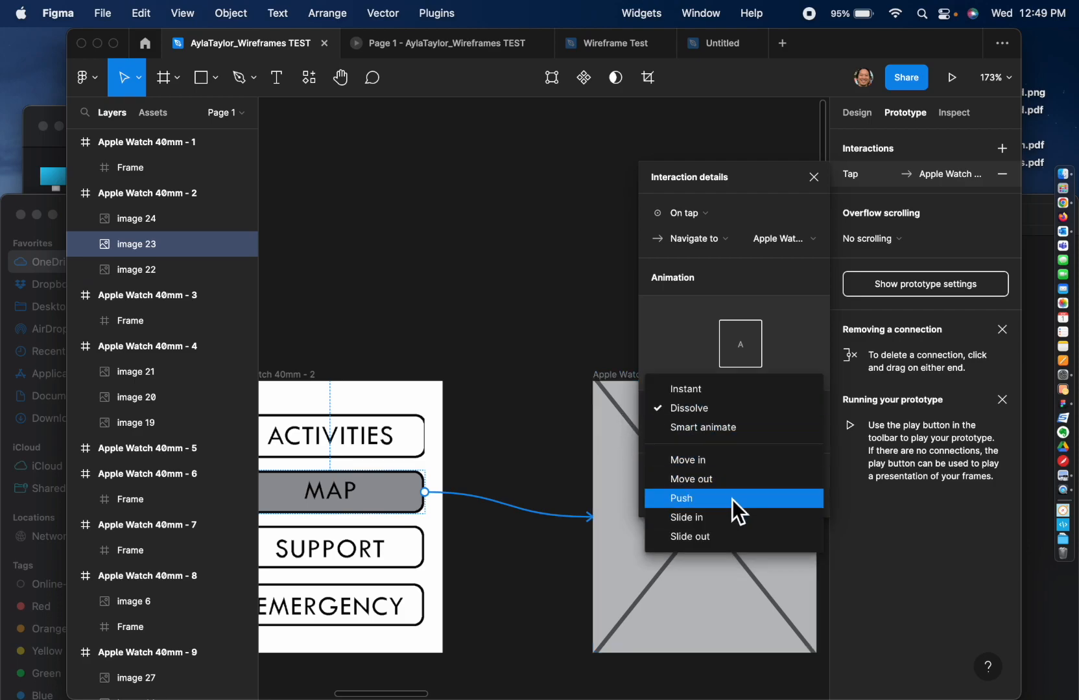
{"action": "left_click", "coordinate": [731, 499]}
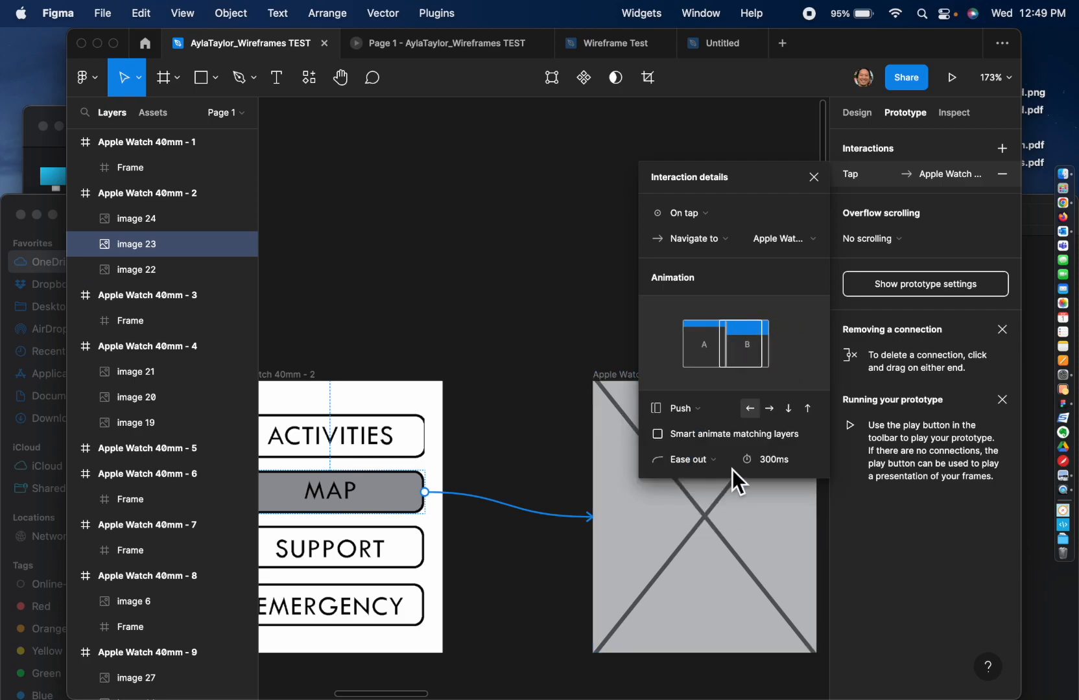
{"action": "left_click", "coordinate": [773, 413]}
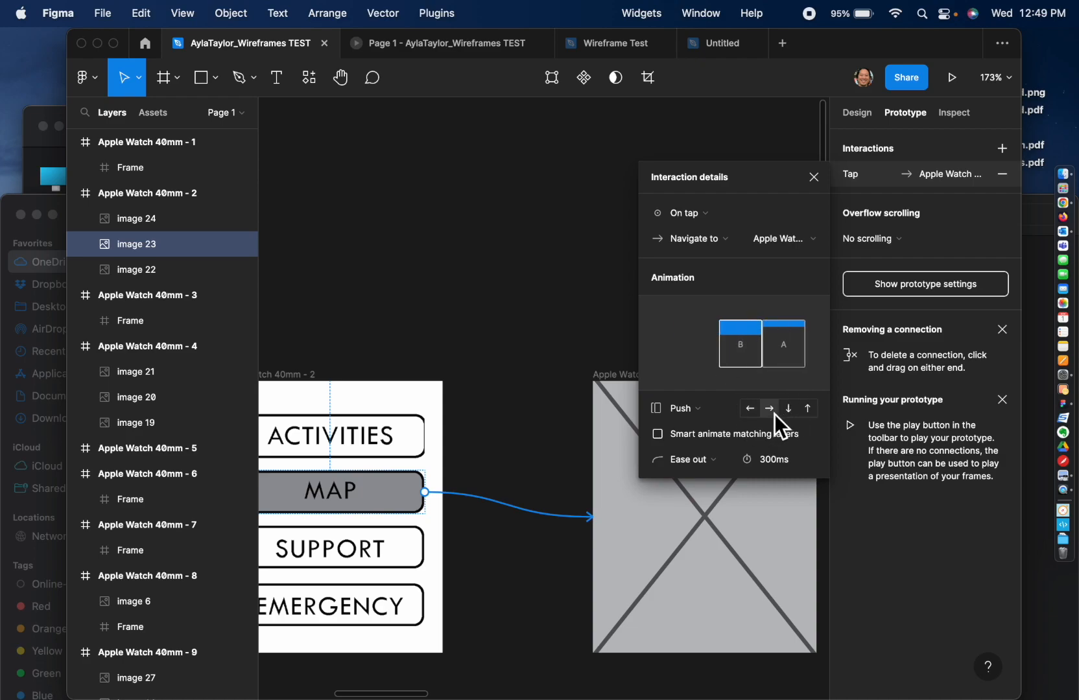
{"action": "left_click", "coordinate": [788, 413]}
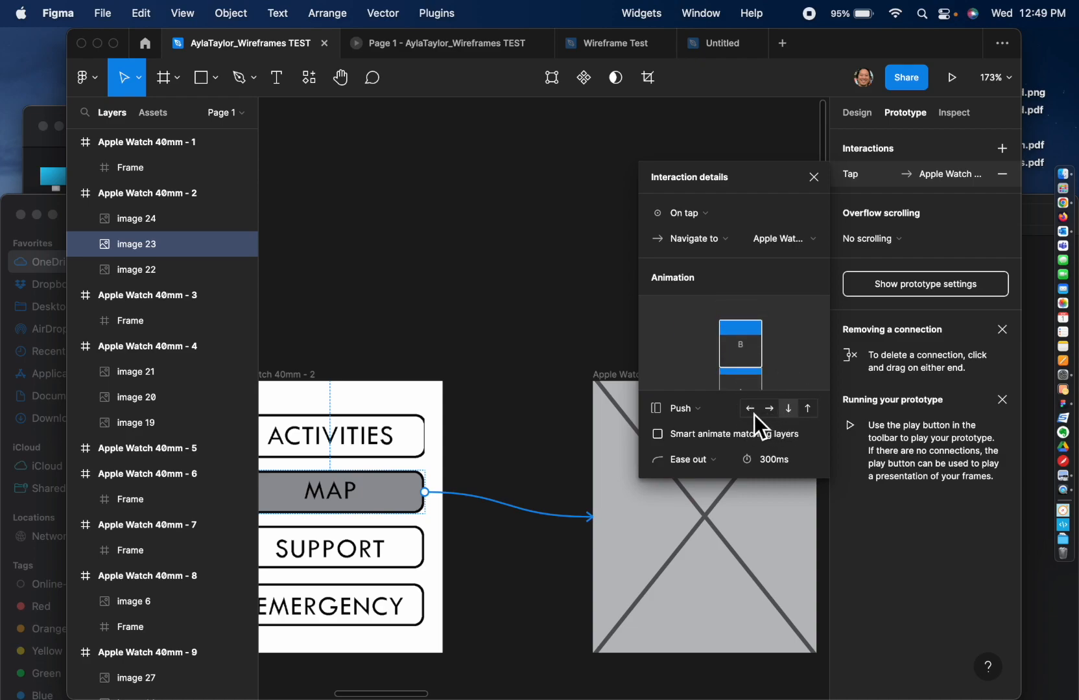
{"action": "left_click", "coordinate": [753, 415]}
{"action": "left_click", "coordinate": [773, 410]}
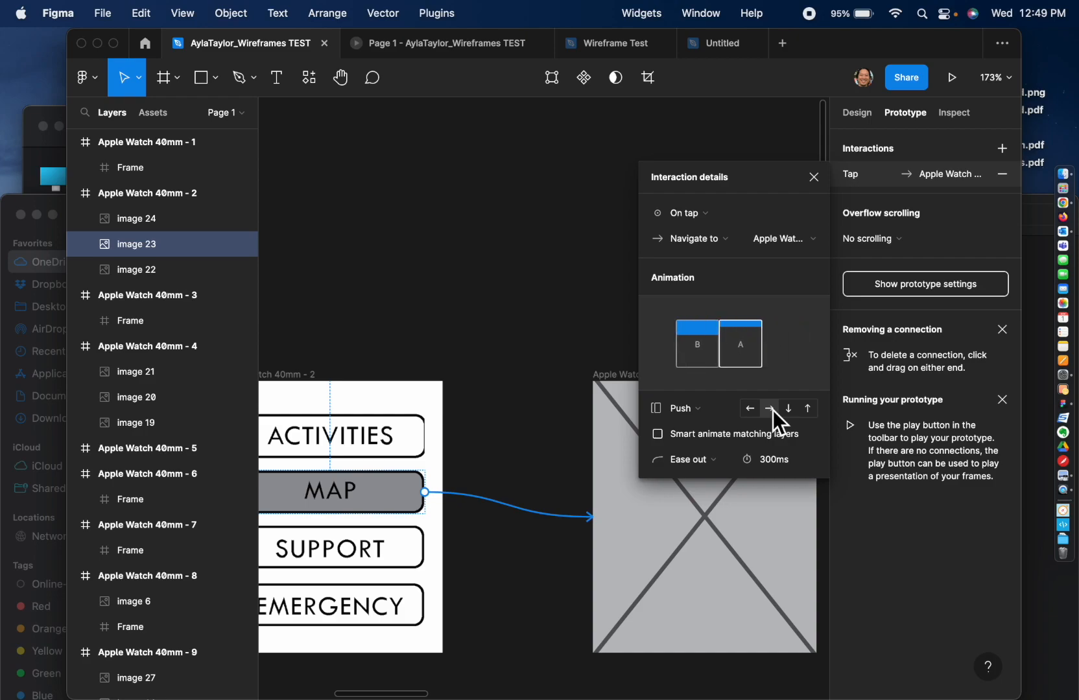
{"action": "left_click", "coordinate": [754, 412]}
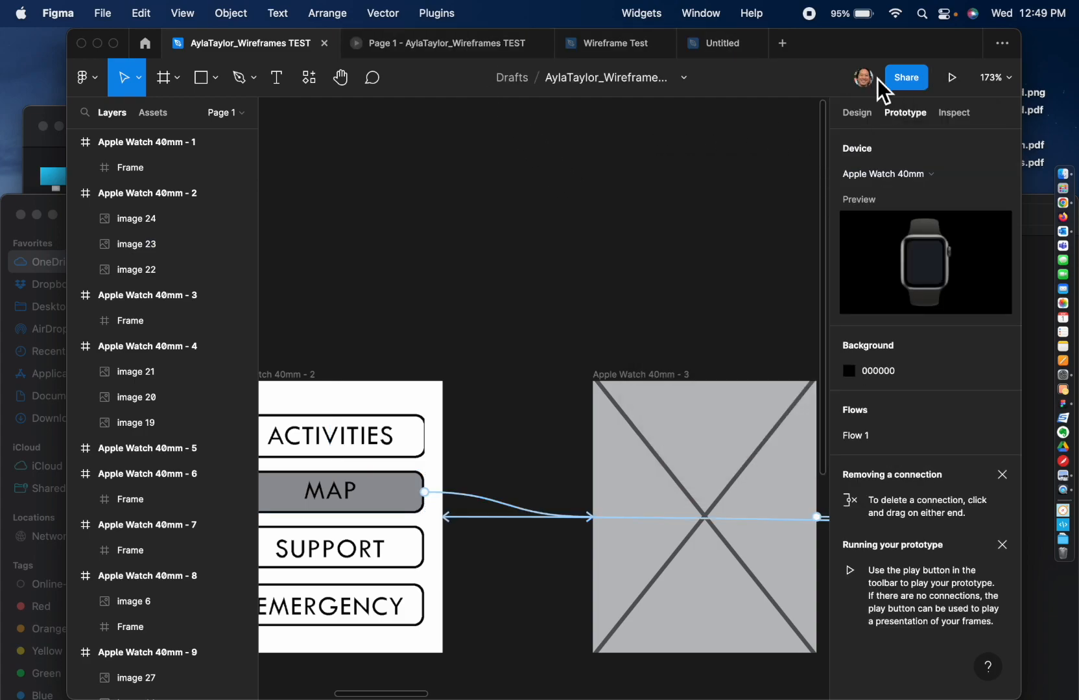
Switch to the prototype presentation and tap the MAP button to preview the new transition.
{"action": "left_click", "coordinate": [394, 46]}
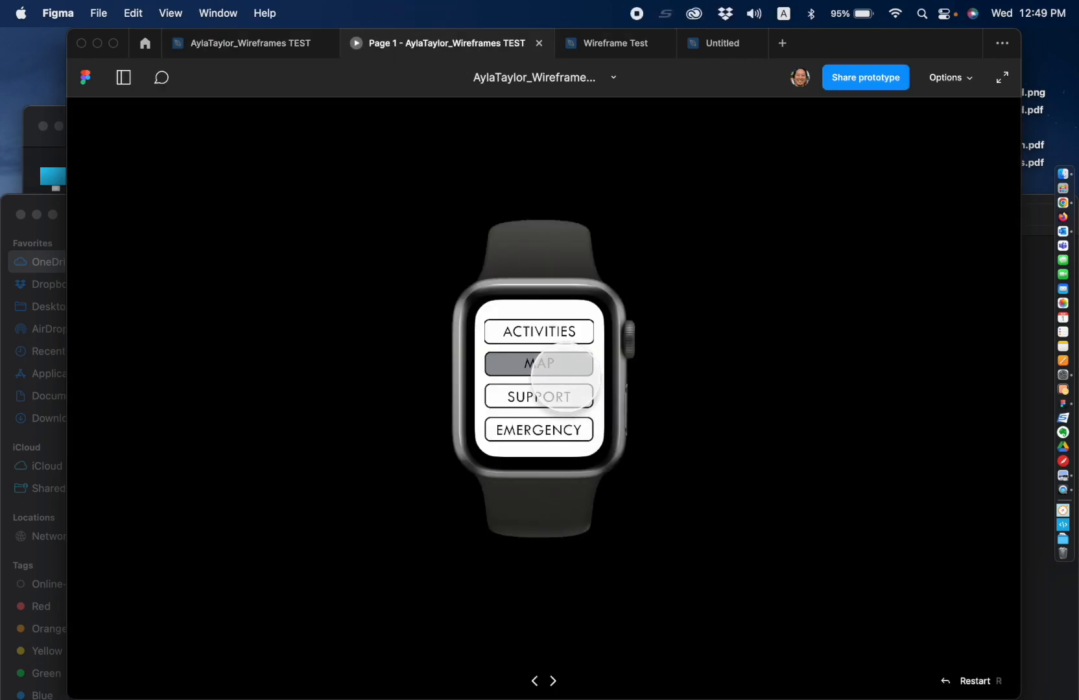
{"action": "left_click", "coordinate": [566, 375]}
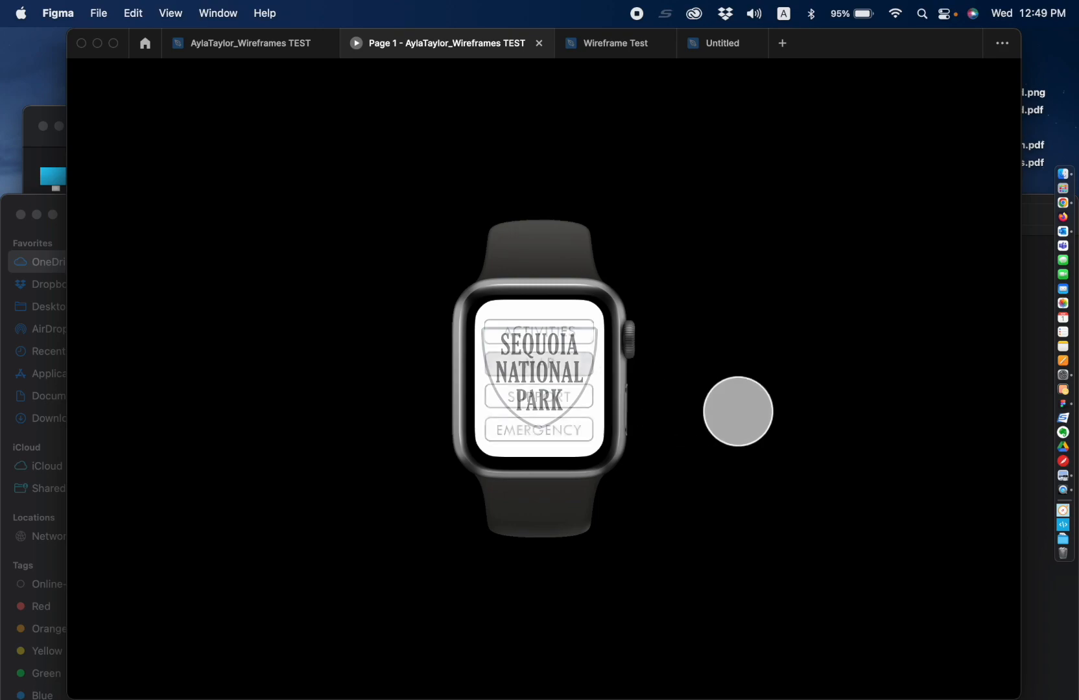
{"action": "left_click", "coordinate": [553, 367]}
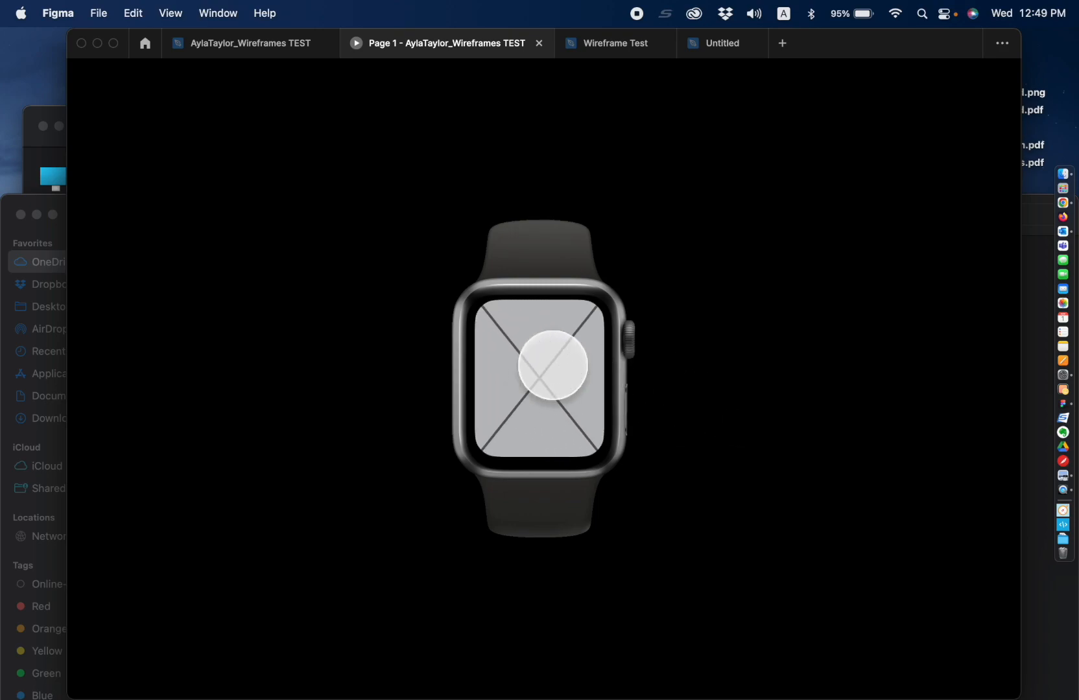
{"action": "key", "text": "super+Tab"}
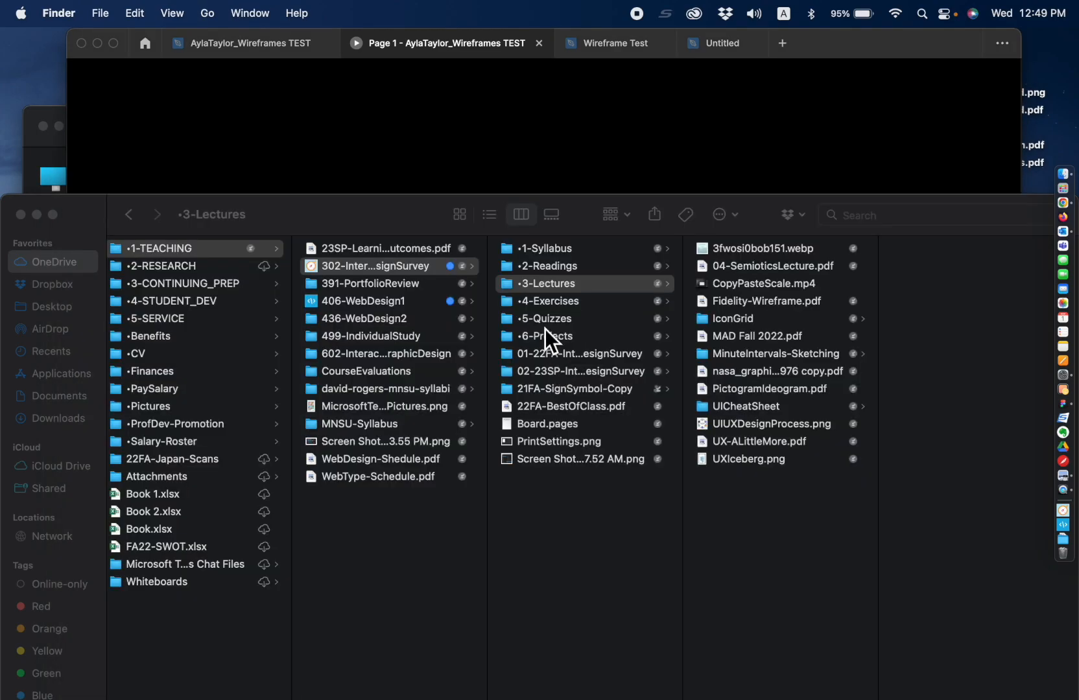
{"action": "left_click", "coordinate": [307, 102]}
{"action": "left_click", "coordinate": [300, 44]}
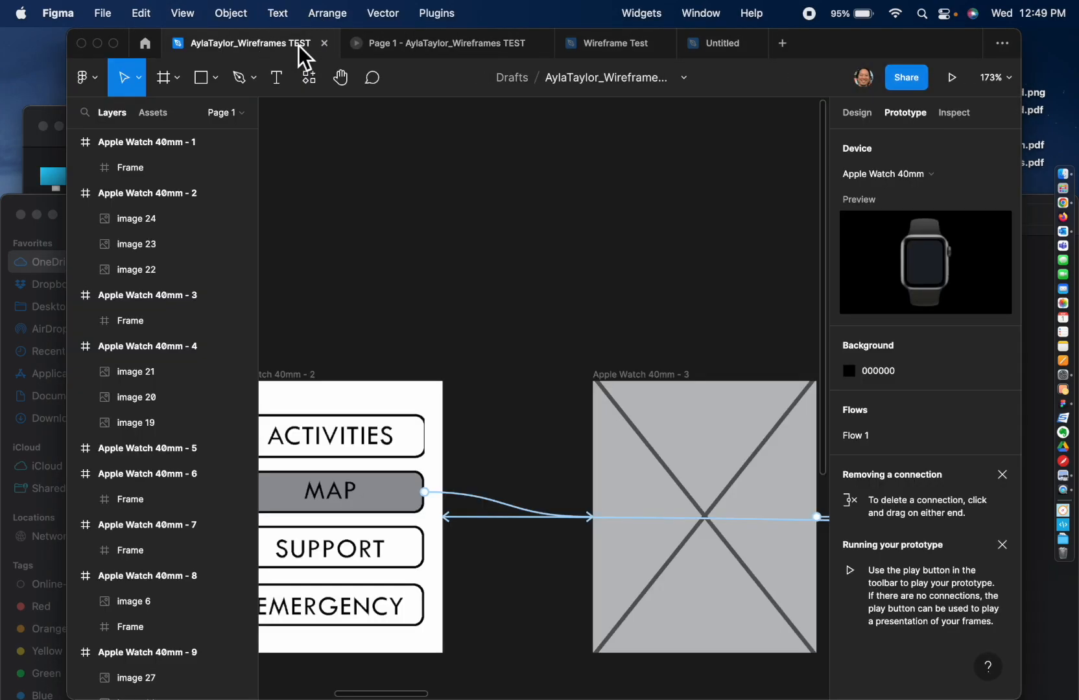
{"action": "left_click", "coordinate": [499, 515]}
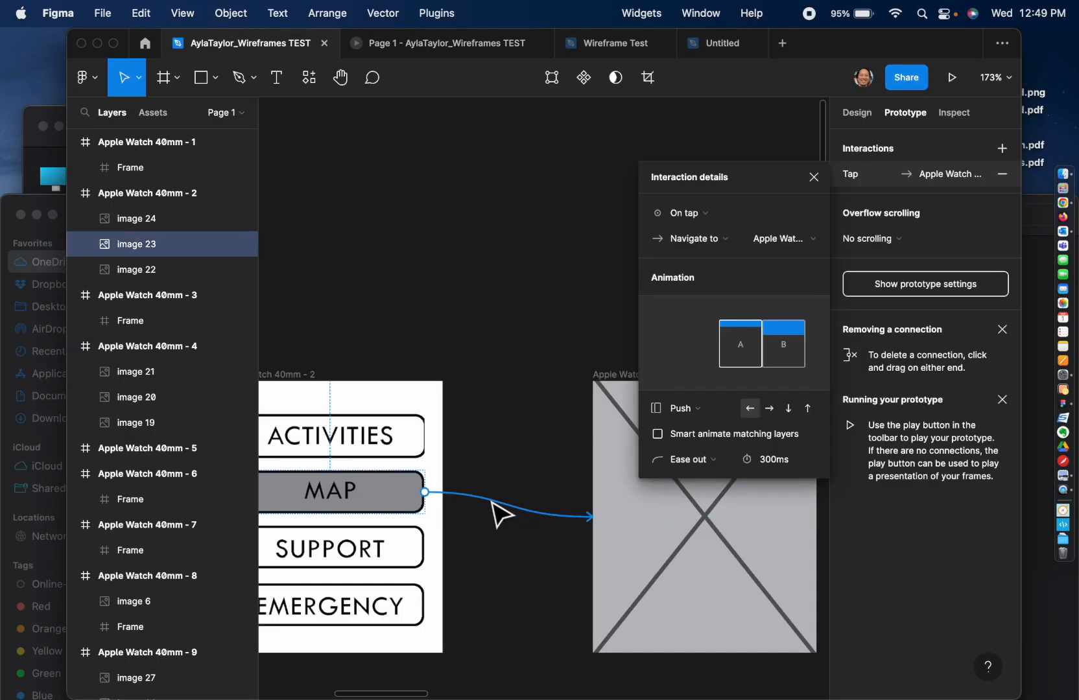
{"action": "left_click", "coordinate": [709, 412]}
{"action": "left_click", "coordinate": [723, 427]}
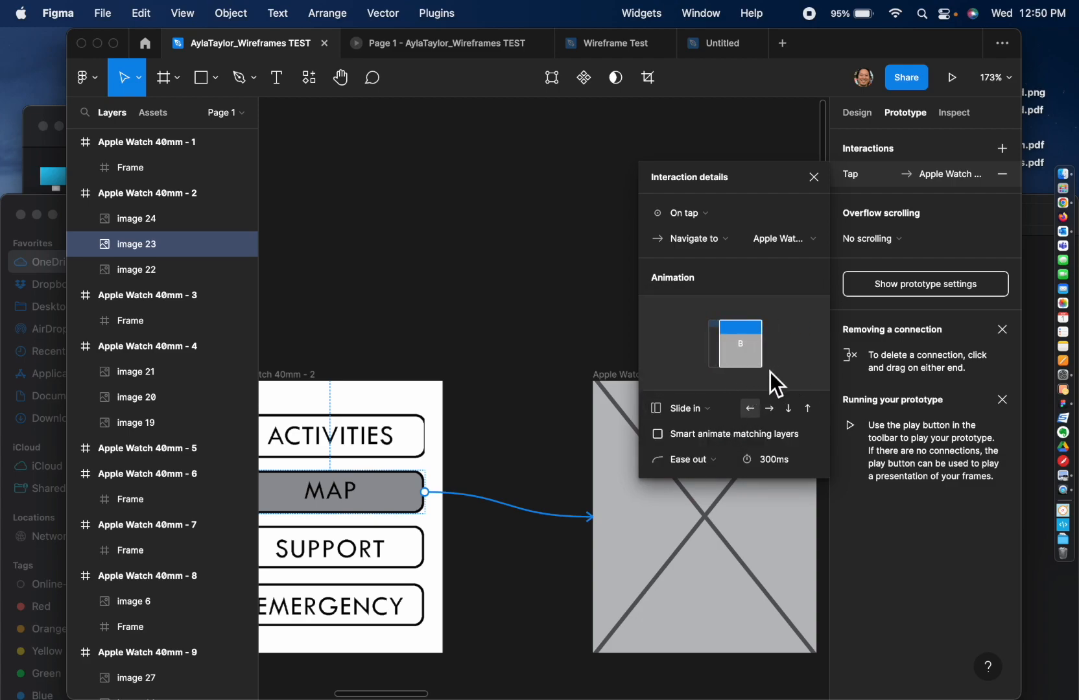
Switch to the prototype presentation and tap through to the MAP button to preview the Slide in transition.
{"action": "left_click", "coordinate": [423, 44]}
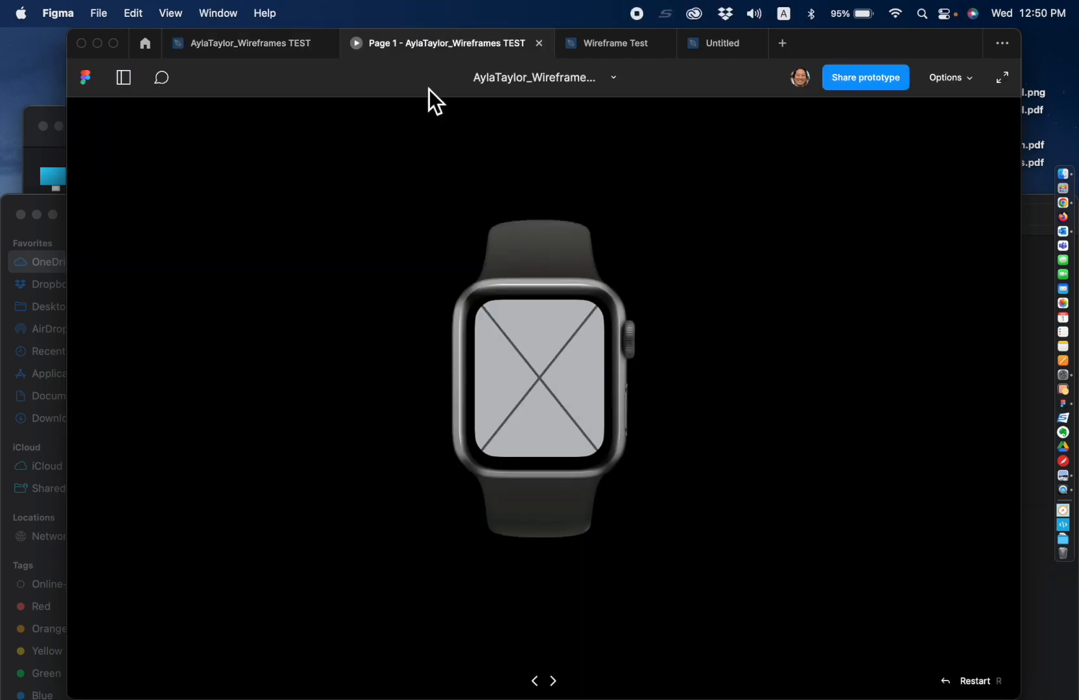
{"action": "left_click", "coordinate": [499, 403]}
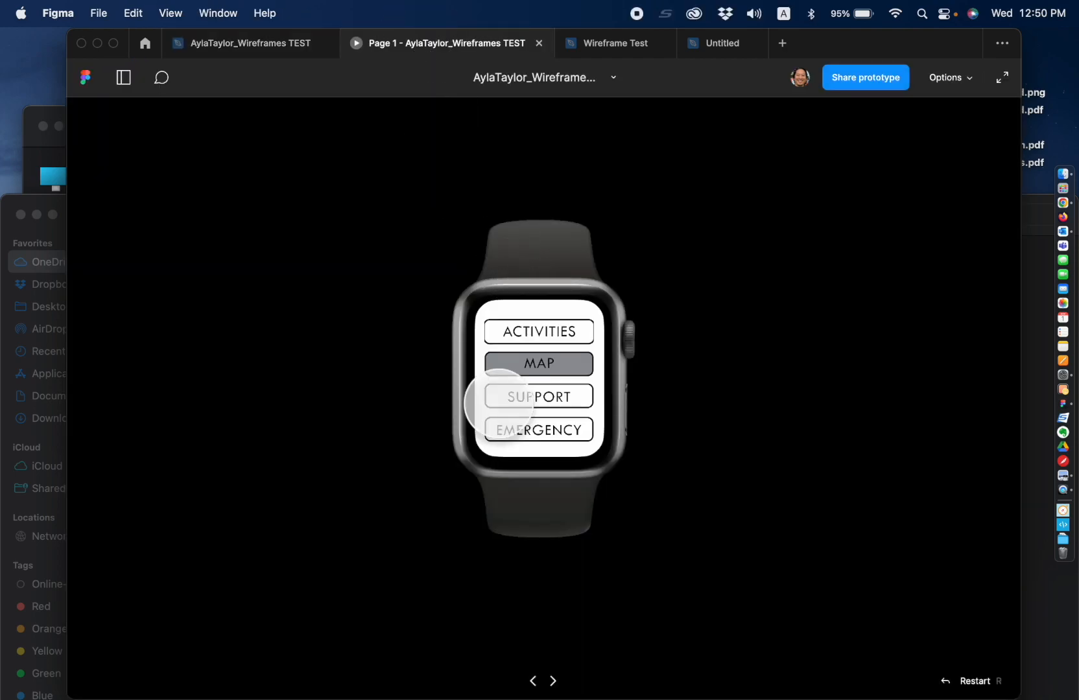
{"action": "left_click", "coordinate": [542, 361]}
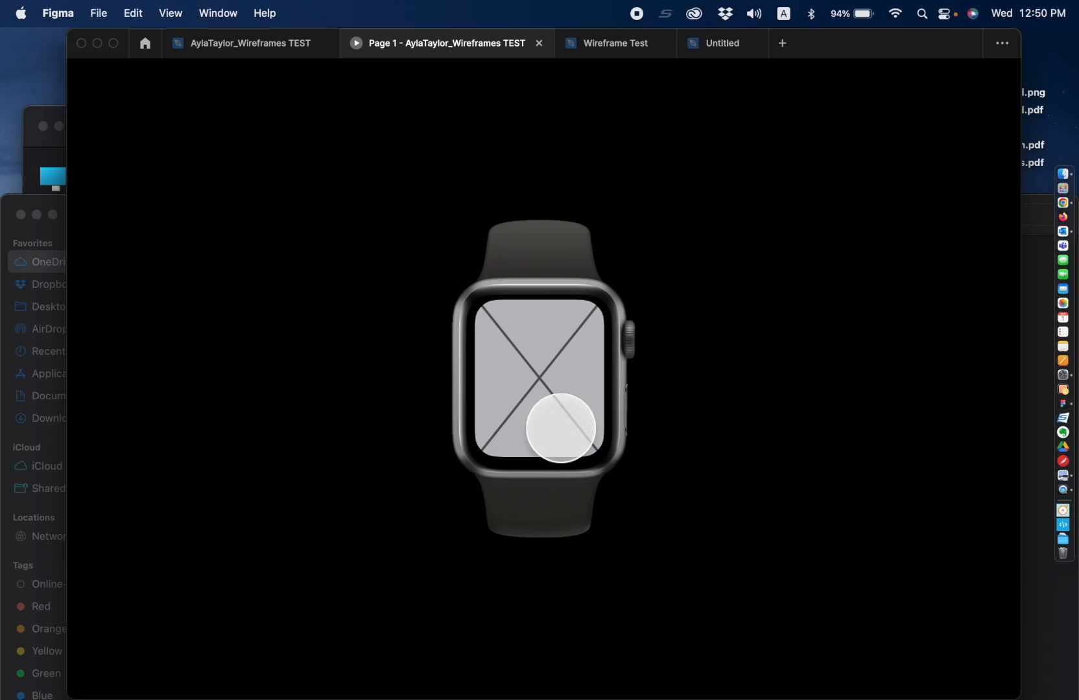
Create a new design file in the 0313-Wireframes project from the file browser.
{"action": "left_click", "coordinate": [269, 41]}
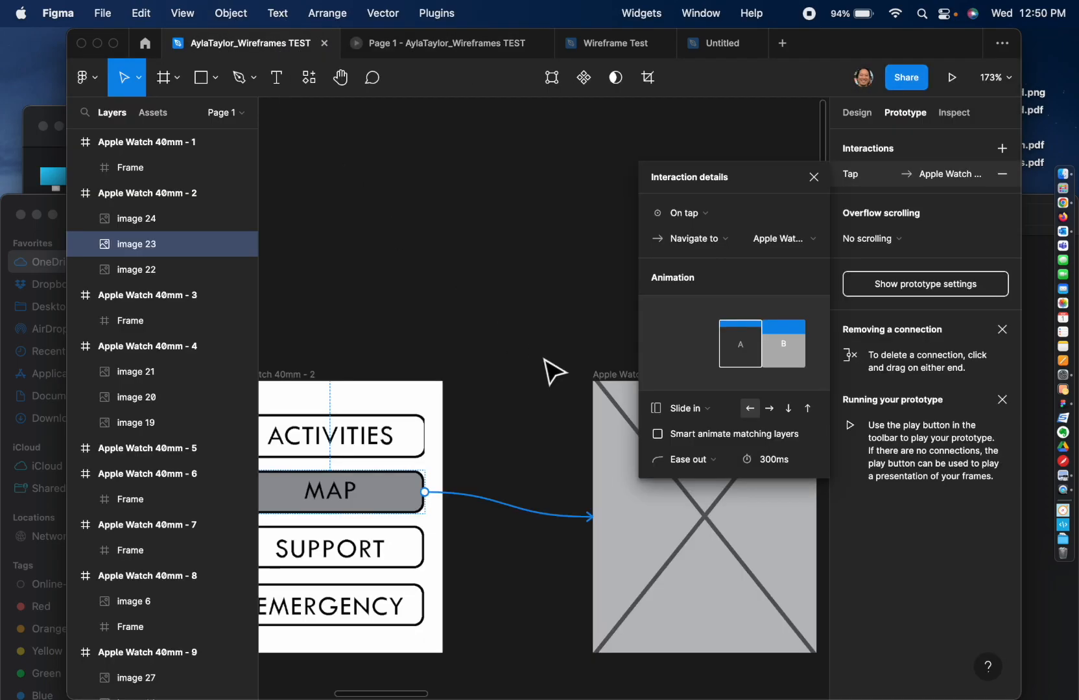
{"action": "scroll", "coordinate": [512, 317], "scroll_direction": "down", "scroll_amount": 6}
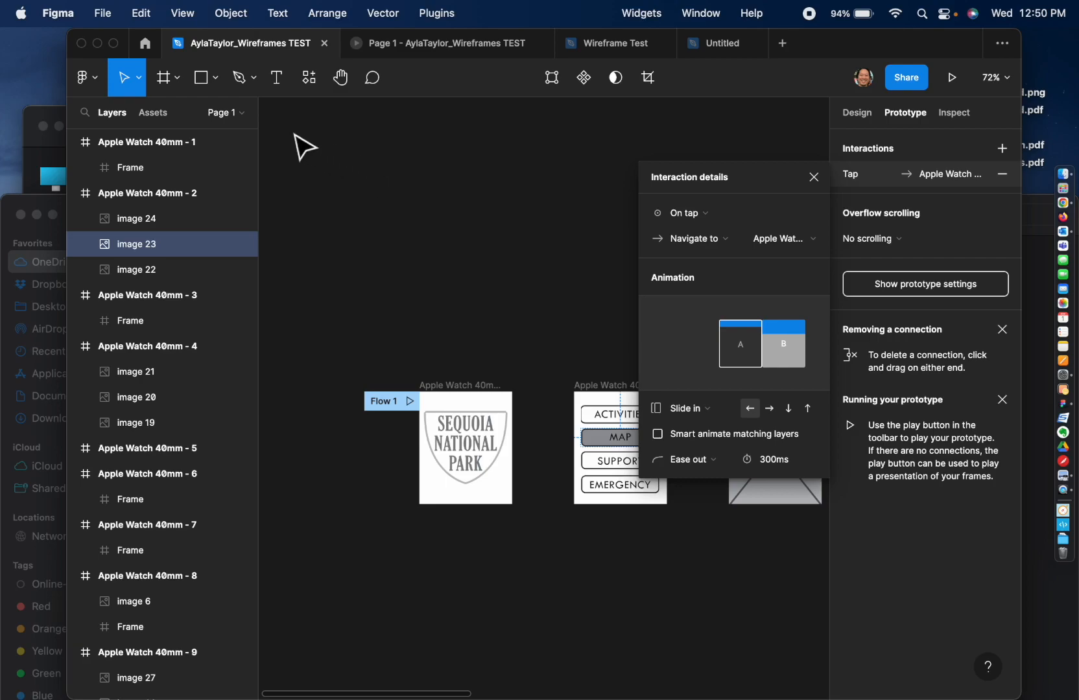
{"action": "left_click", "coordinate": [145, 43]}
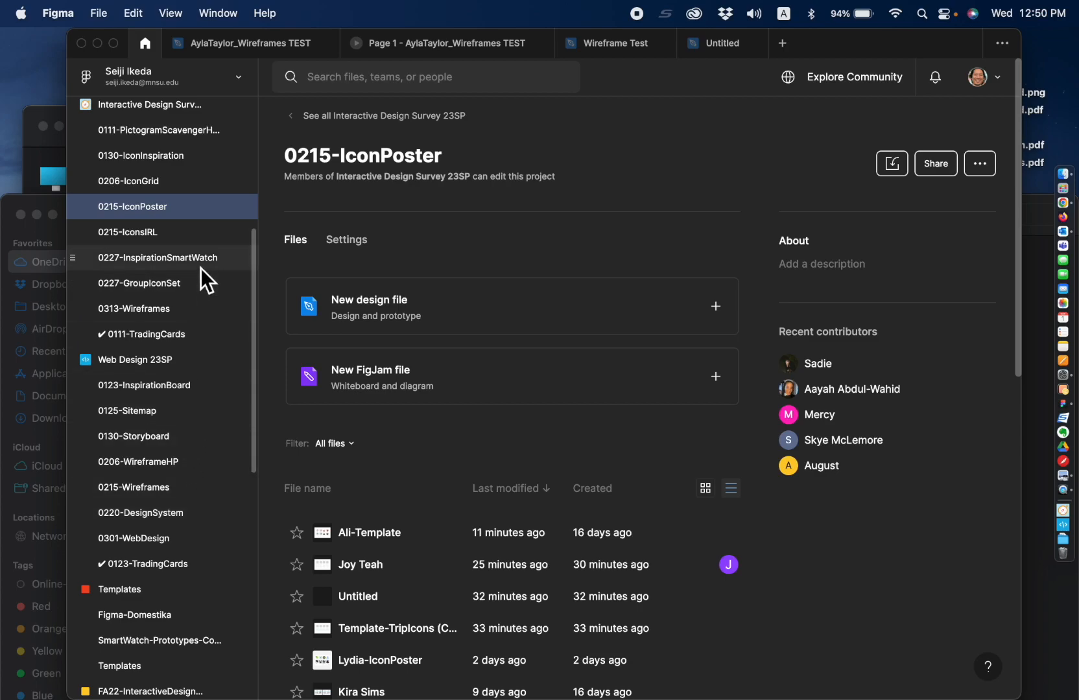
{"action": "left_click", "coordinate": [157, 309]}
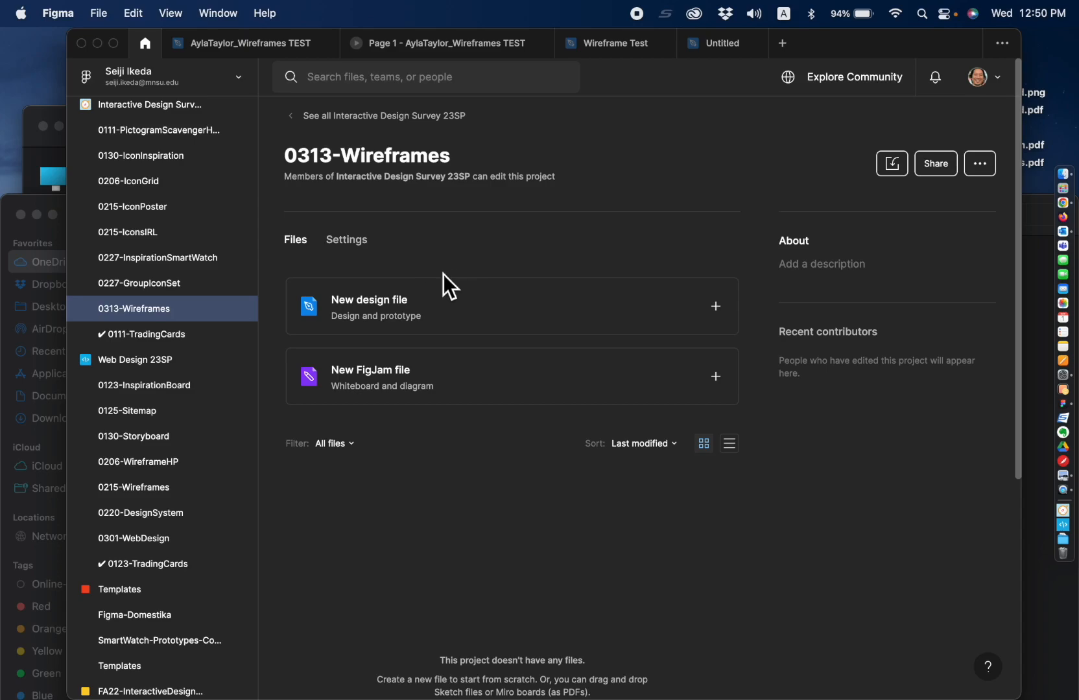
{"action": "left_click", "coordinate": [393, 307]}
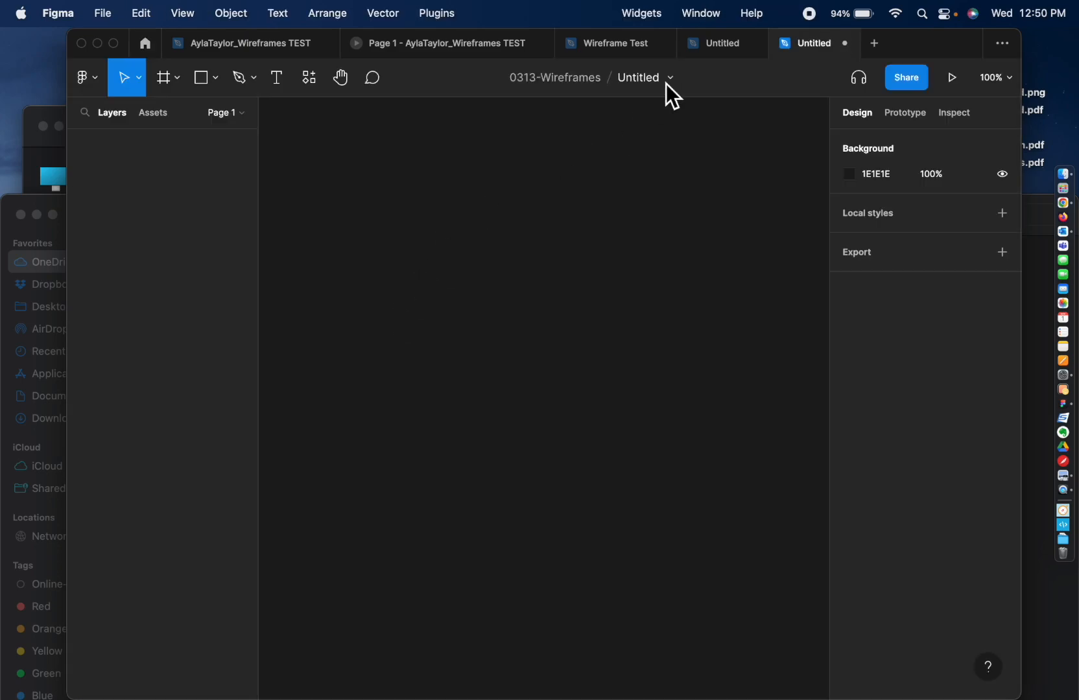
Rename the new file as Seiji-Wireframes.
{"action": "left_click", "coordinate": [663, 84]}
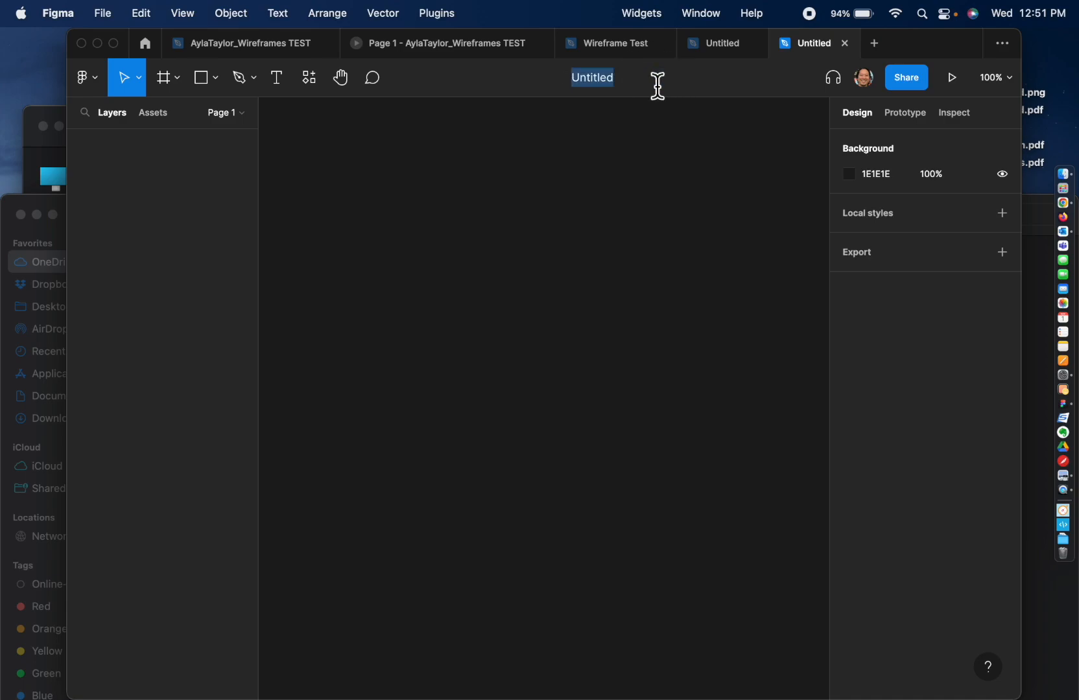
{"action": "type", "text": "Seiji-Wireframes"}
{"action": "key", "text": "Return"}
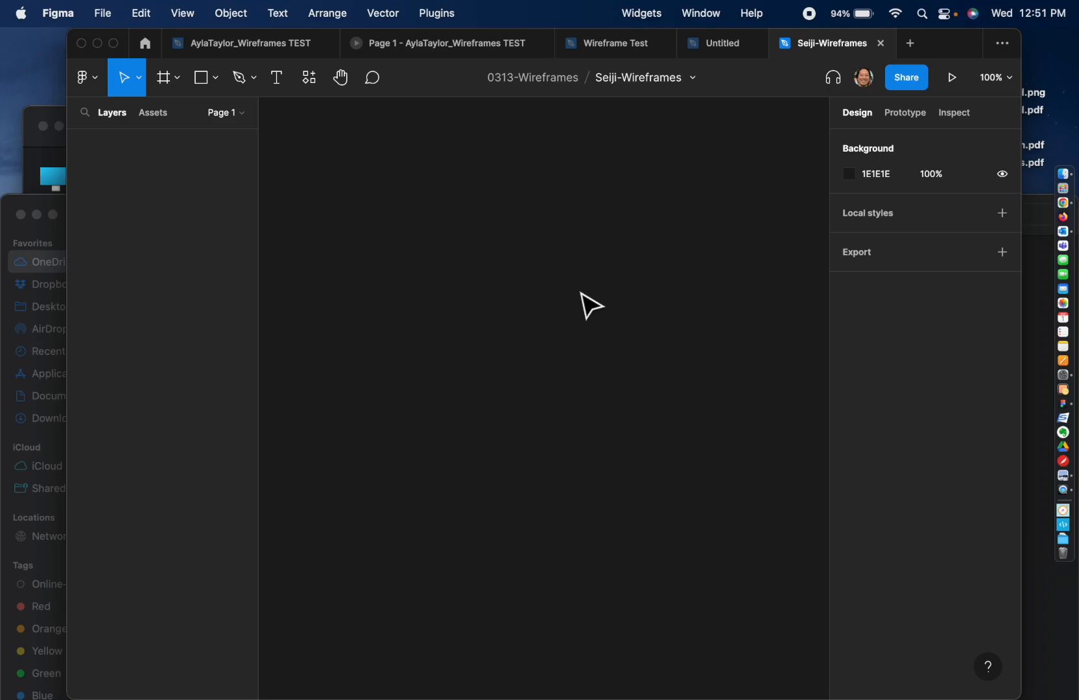
Add two Apple Watch 45mm frames side by side on the canvas.
{"action": "key", "text": "f"}
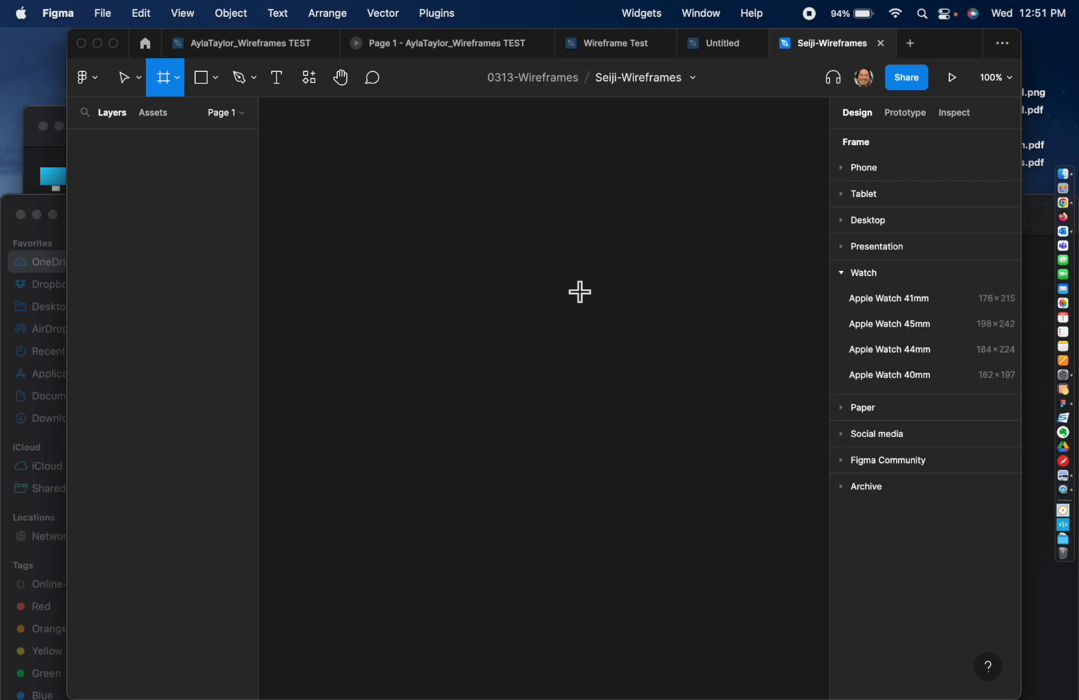
{"action": "left_click", "coordinate": [901, 326]}
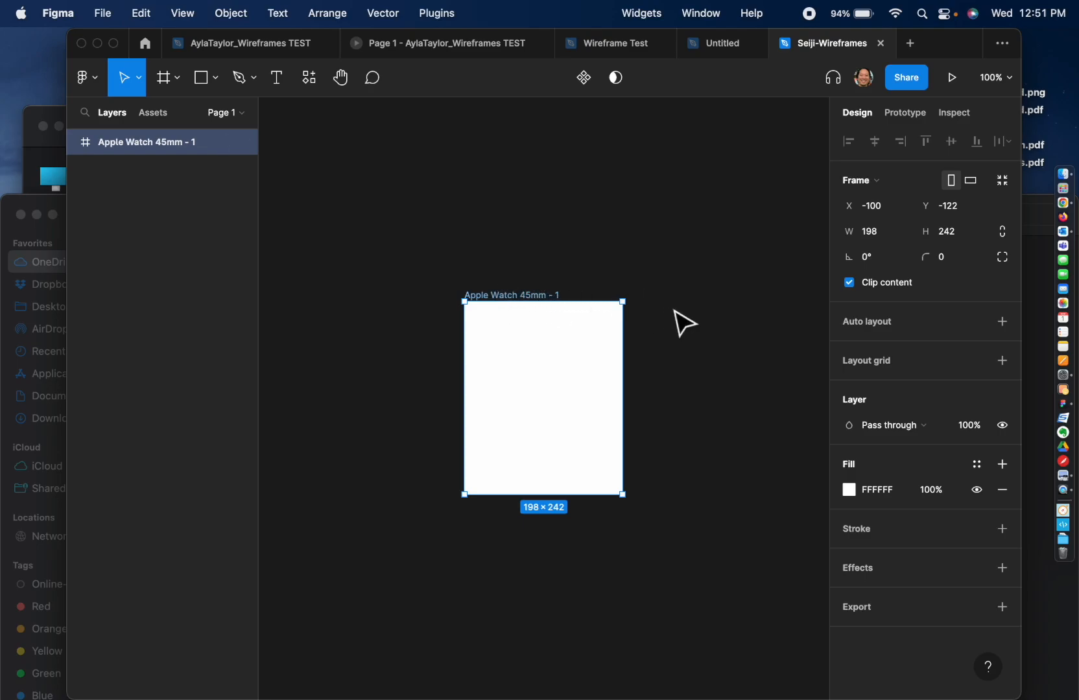
{"action": "key", "text": "f"}
{"action": "left_click", "coordinate": [874, 335]}
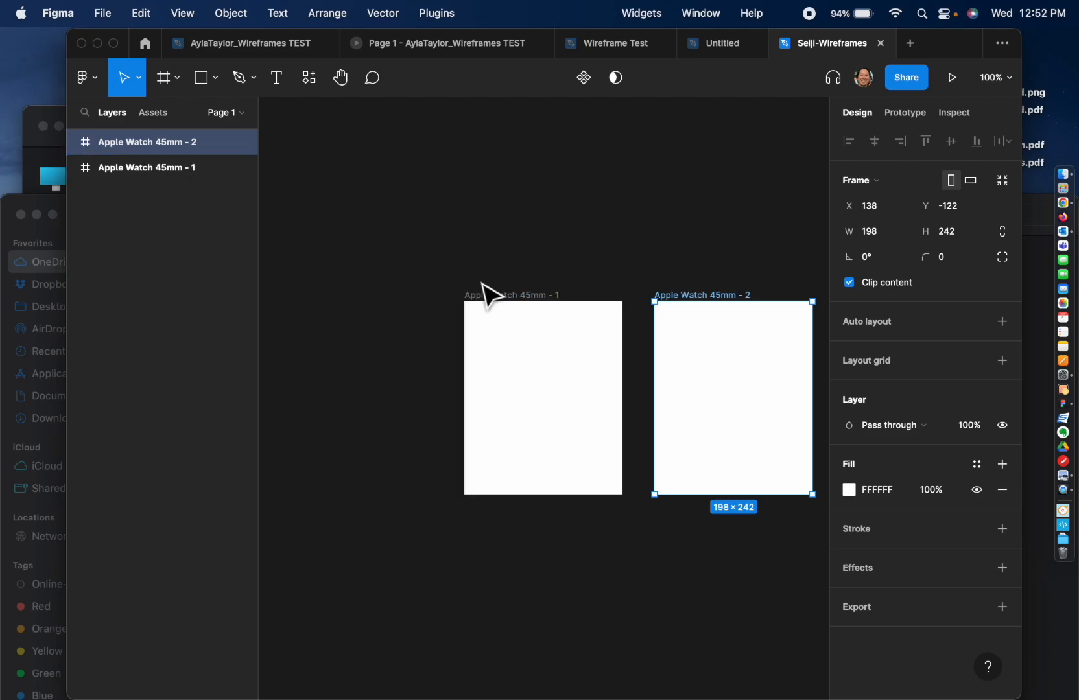
Rename the first frame as Logo.
{"action": "left_click", "coordinate": [568, 339]}
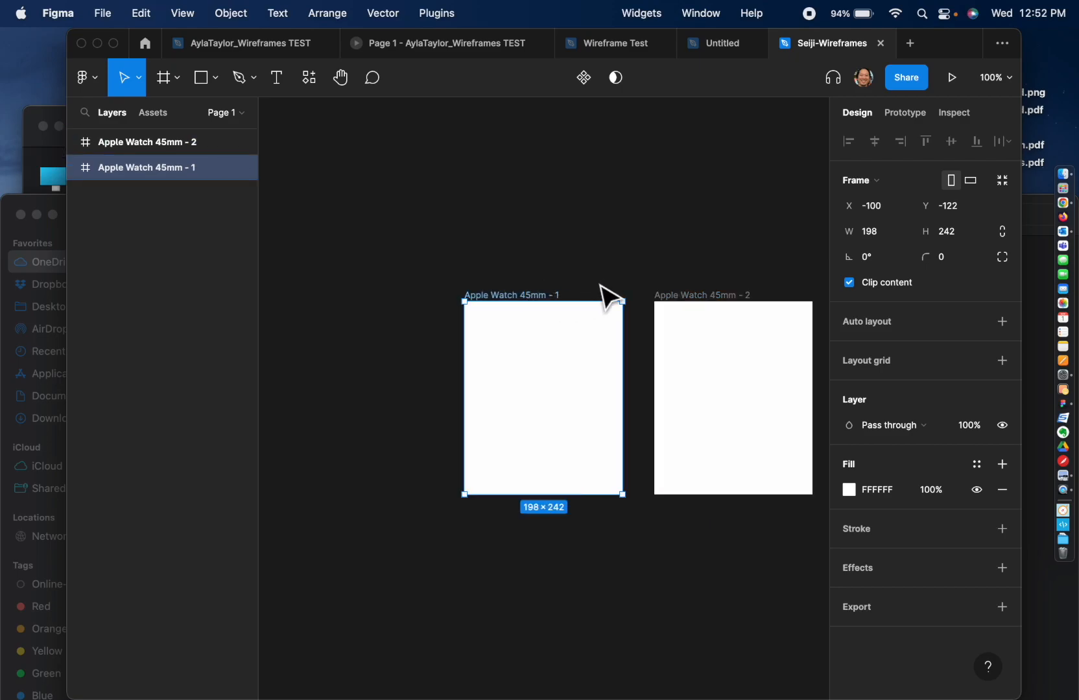
{"action": "key", "text": "super+r"}
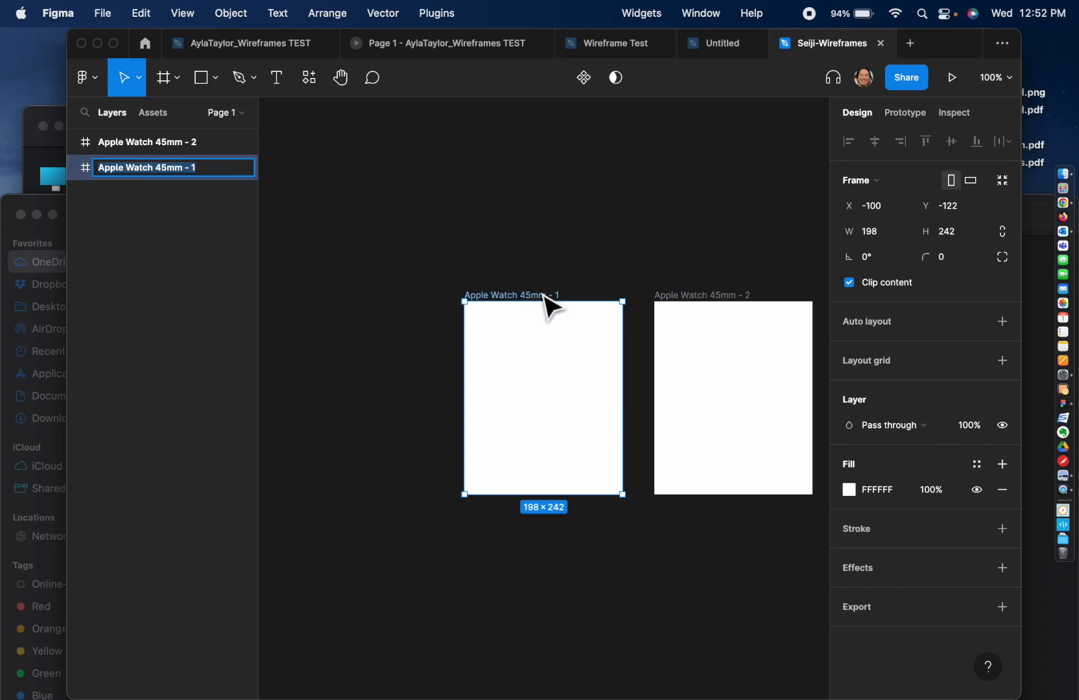
{"action": "type", "text": "Logo"}
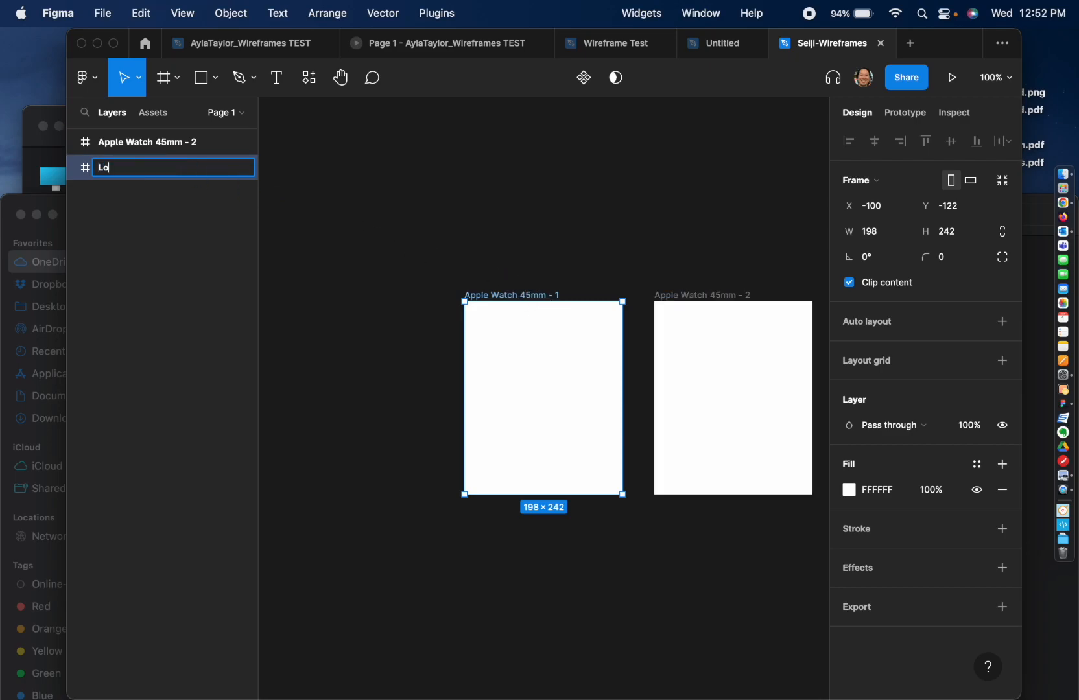
{"action": "key", "text": "Return"}
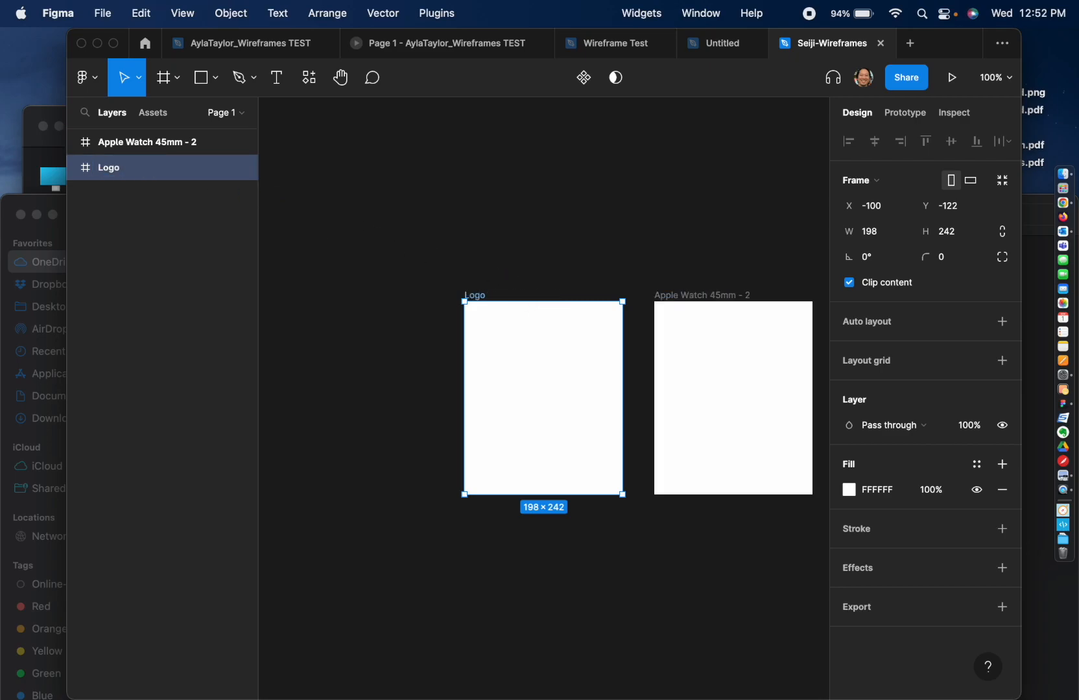
Rename the second frame as Home-Menu.
{"action": "left_click", "coordinate": [771, 353]}
{"action": "key", "text": "super+r"}
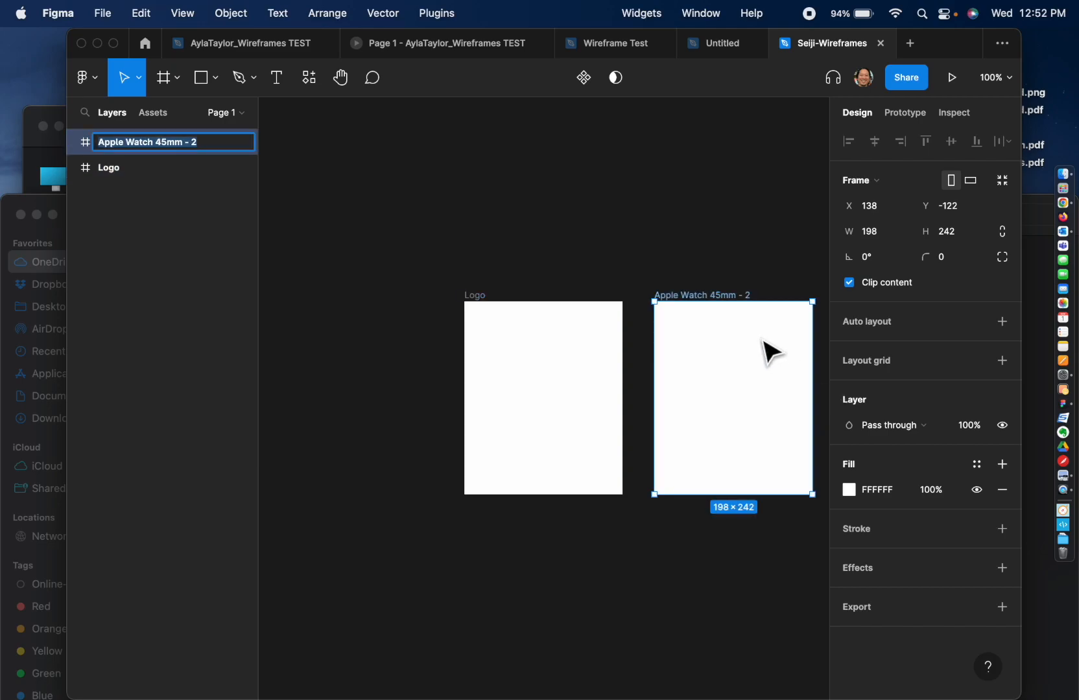
{"action": "type", "text": "Menyu"}
{"action": "key", "text": "BackSpace"}
{"action": "key", "text": "BackSpace"}
{"action": "type", "text": "u"}
{"action": "key", "text": "BackSpace"}
{"action": "key", "text": "BackSpace"}
{"action": "key", "text": "BackSpace"}
{"action": "key", "text": "BackSpace"}
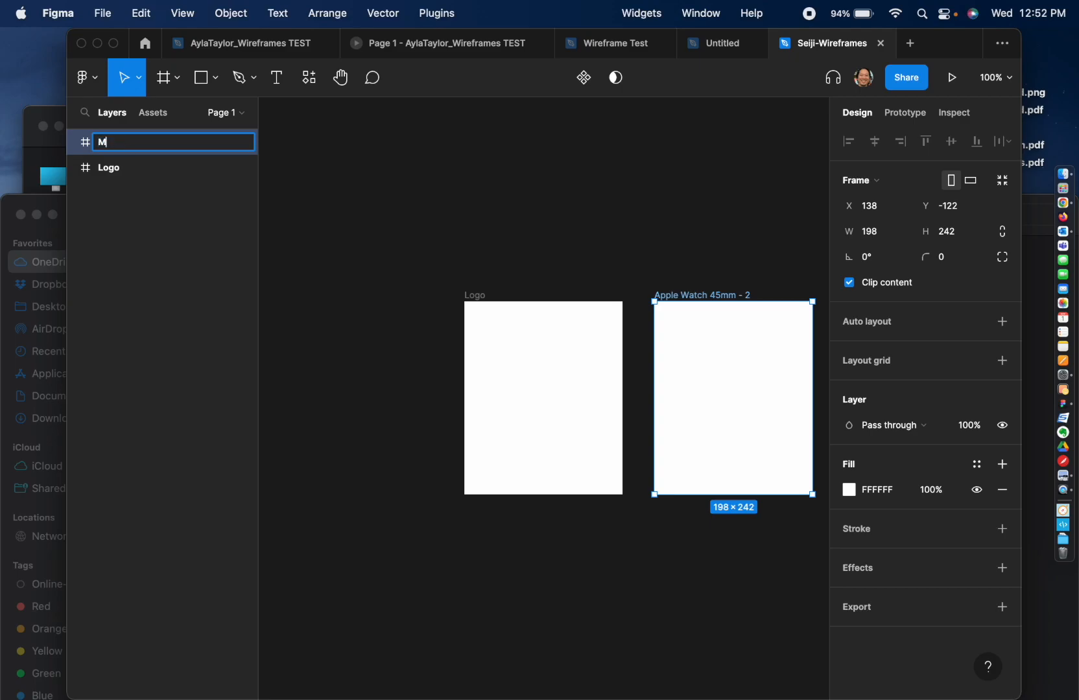
{"action": "type", "text": "Home-Menu"}
{"action": "key", "text": "Return"}
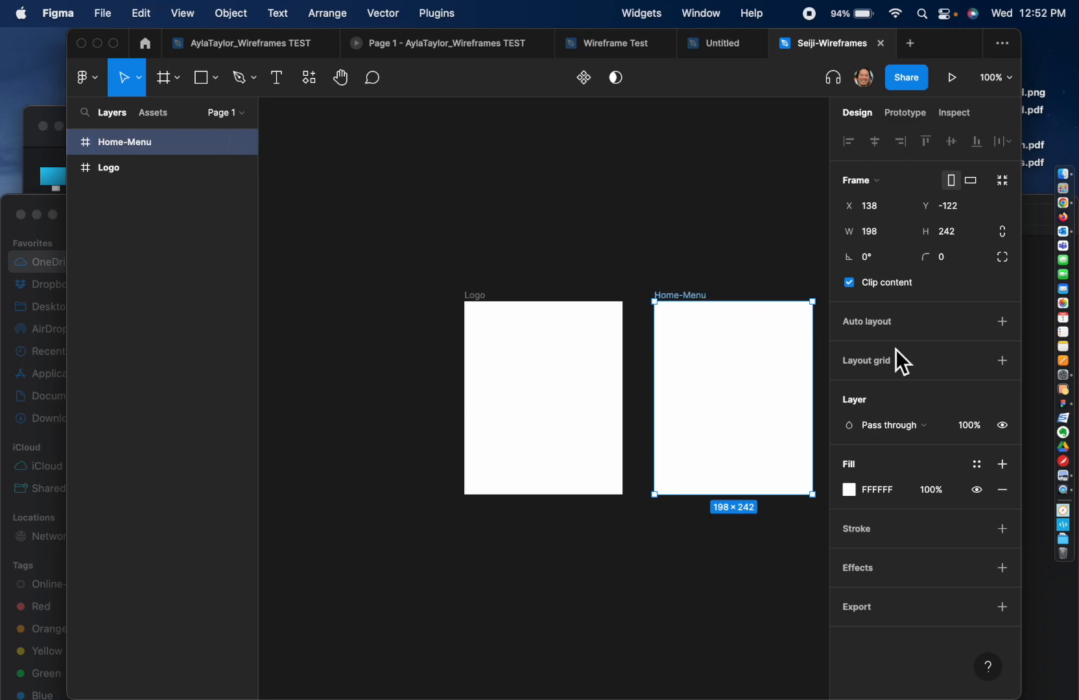
Duplicate the Home-Menu frame and rename the middle frame as Loading.
{"action": "scroll", "coordinate": [710, 246], "scroll_direction": "right", "scroll_amount": 5}
{"action": "left_click_drag", "start_coordinate": [475, 320], "coordinate": [686, 316]}
{"action": "left_click", "coordinate": [476, 351]}
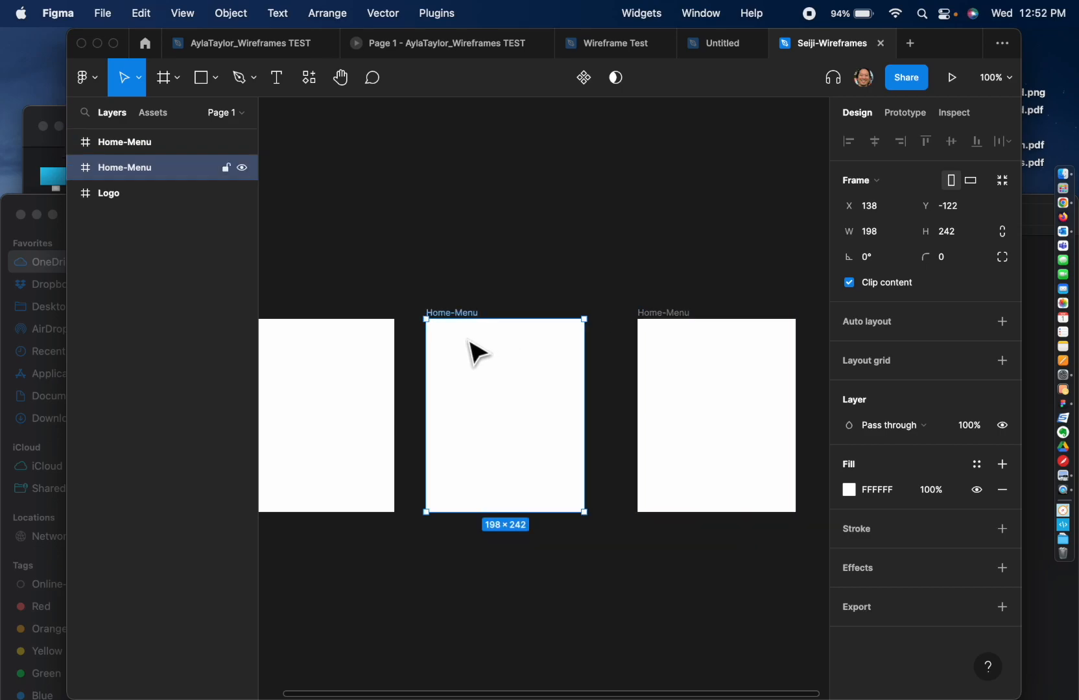
{"action": "key", "text": "super+r"}
{"action": "type", "text": "Loading"}
{"action": "left_click", "coordinate": [457, 233]}
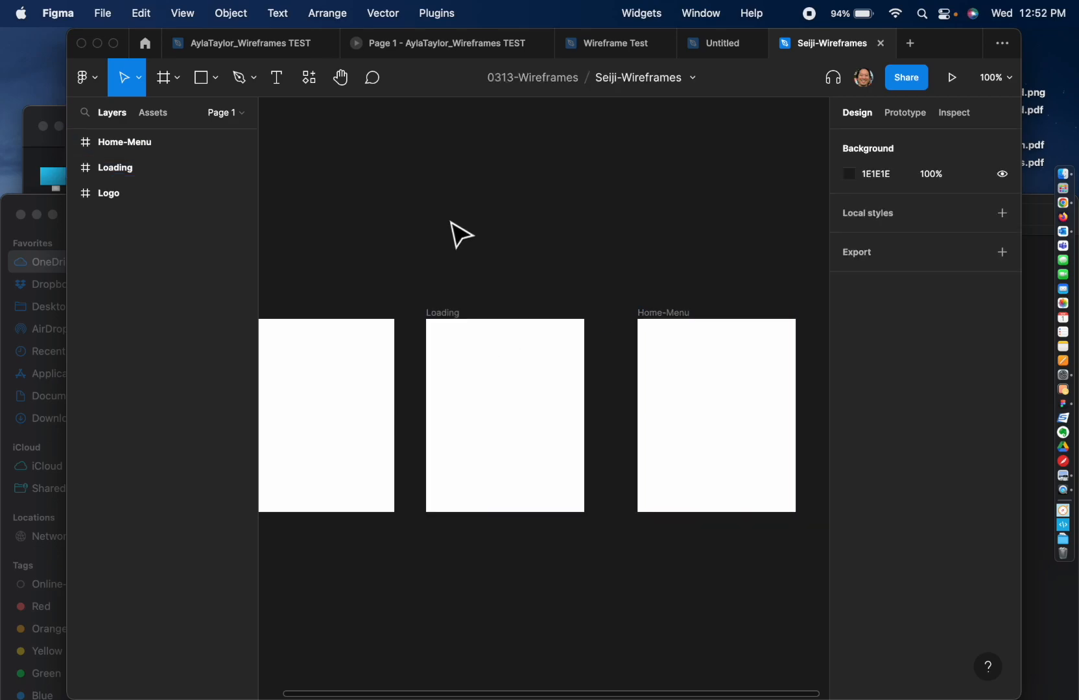
Duplicate the Home-Menu frame to its right and rename the copy as SubMenu.
{"action": "scroll", "coordinate": [724, 276], "scroll_direction": "right", "scroll_amount": 4}
{"action": "scroll", "coordinate": [720, 274], "scroll_direction": "right", "scroll_amount": 4}
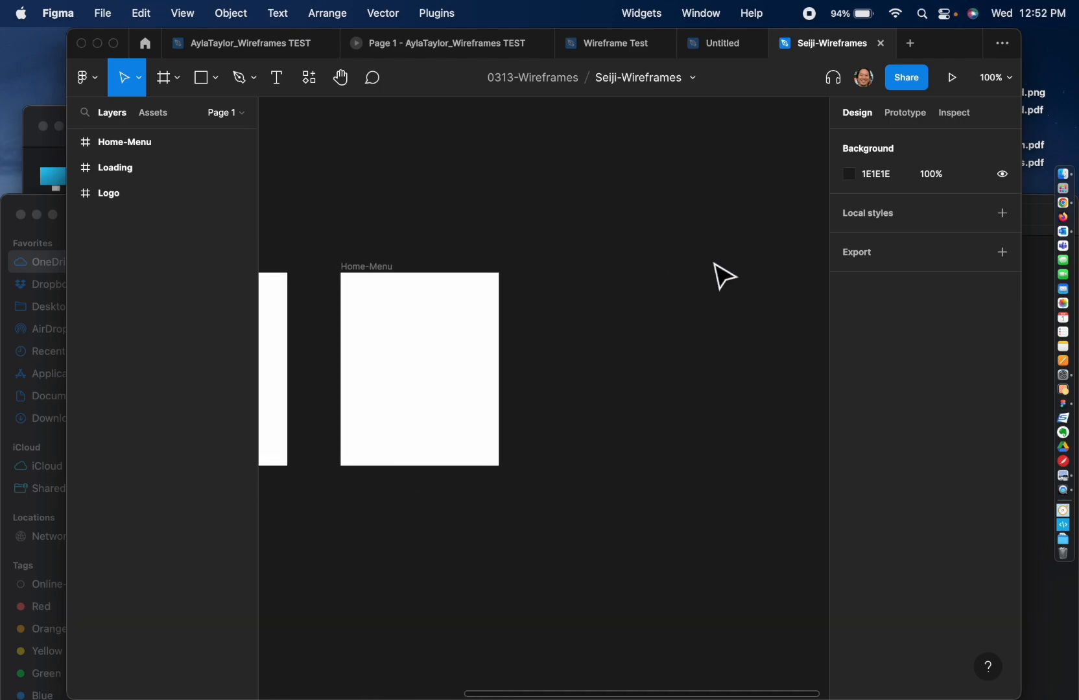
{"action": "left_click", "coordinate": [431, 295]}
{"action": "left_click_drag", "start_coordinate": [387, 293], "coordinate": [609, 297]}
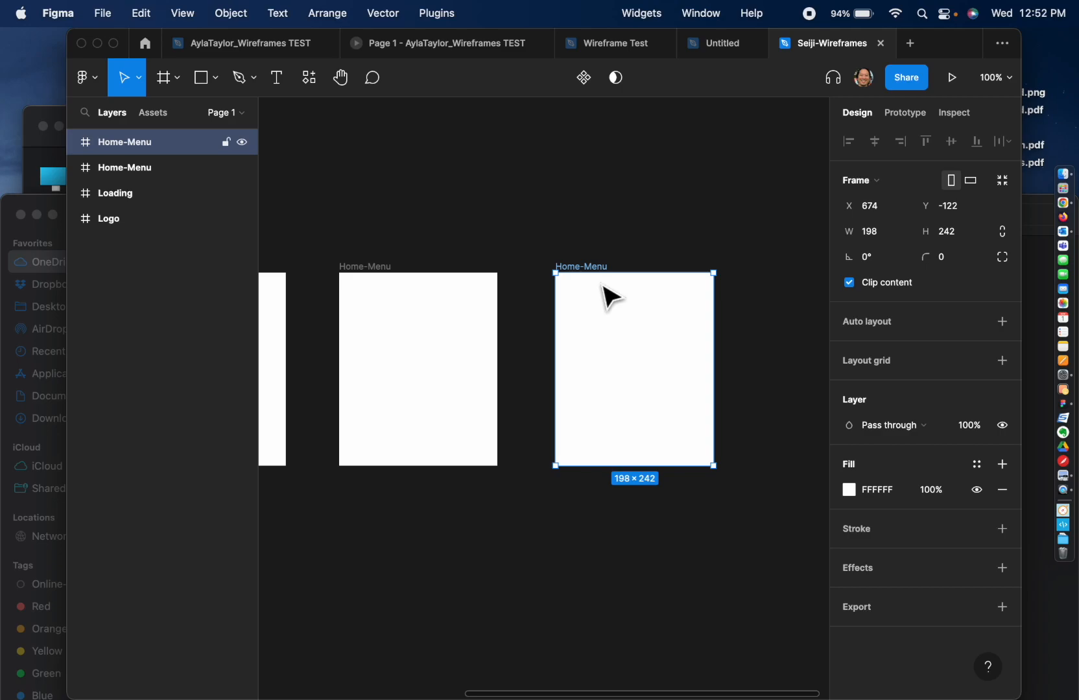
{"action": "key", "text": "super+r"}
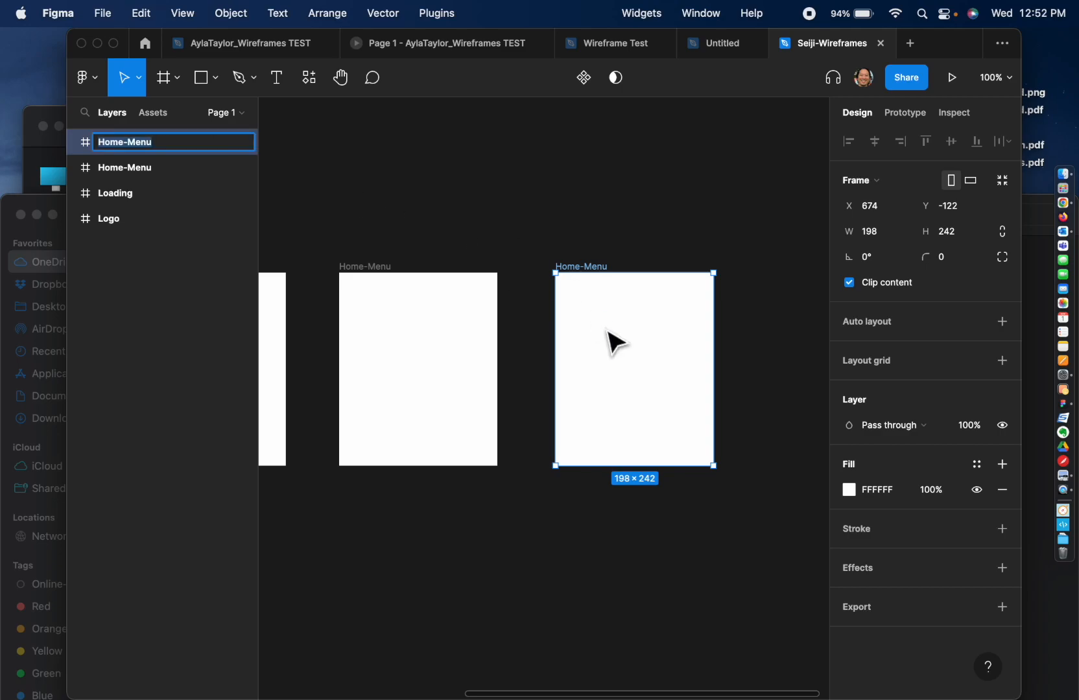
{"action": "type", "text": "SubMenu"}
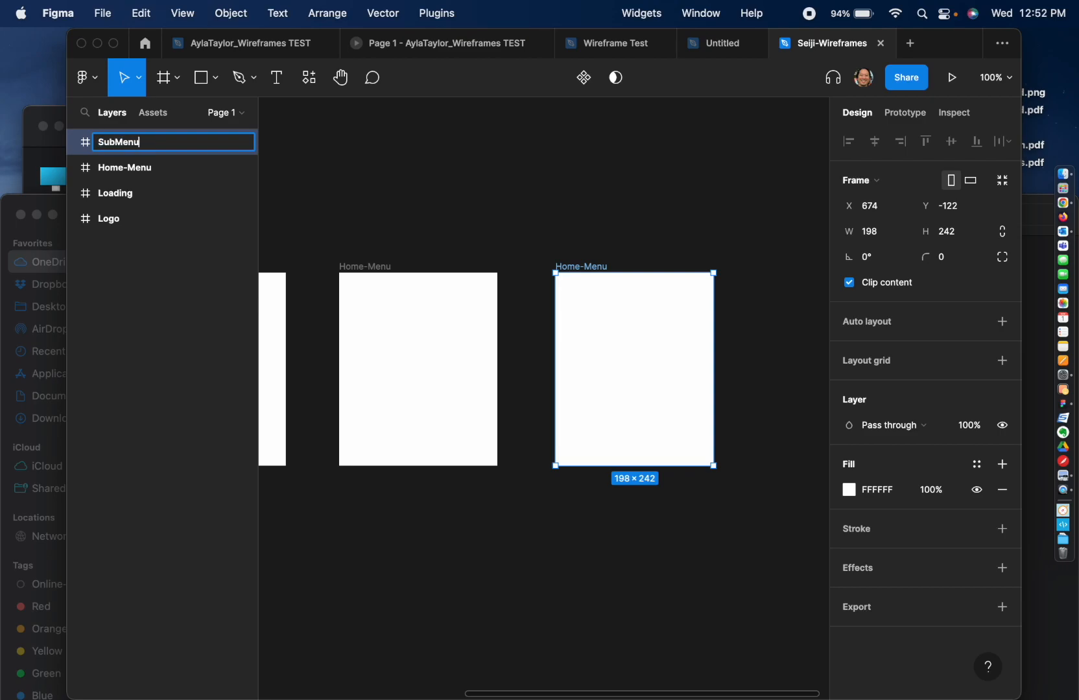
{"action": "left_click", "coordinate": [807, 308]}
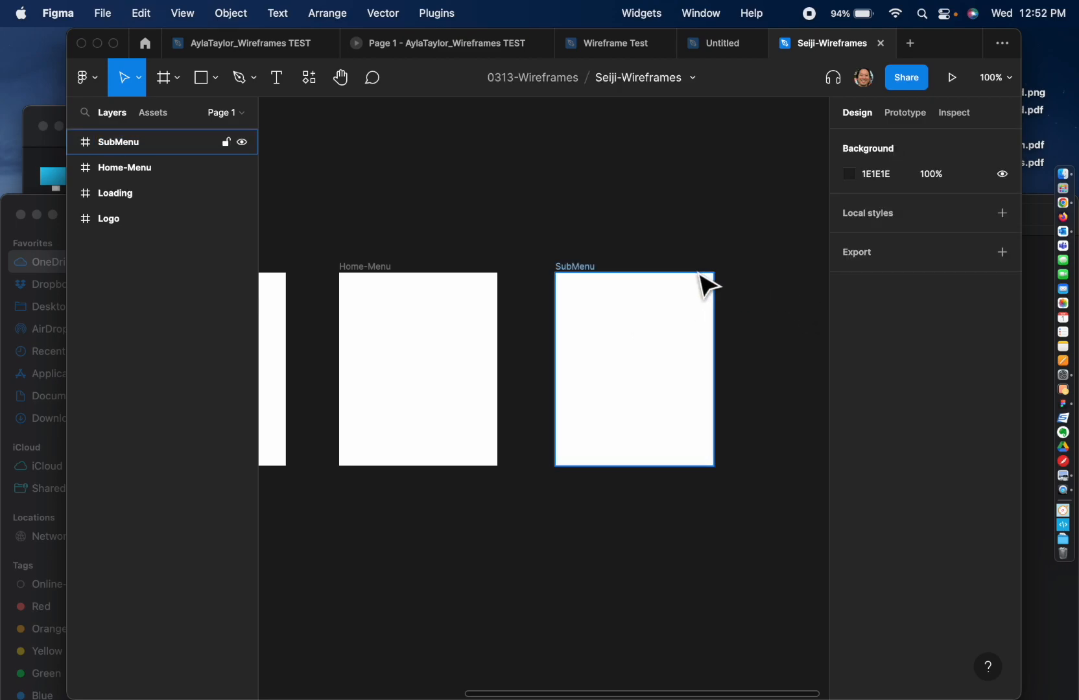
Duplicate the SubMenu frame and rename the copy as Loading Maps.
{"action": "left_click_drag", "start_coordinate": [639, 313], "coordinate": [692, 308]}
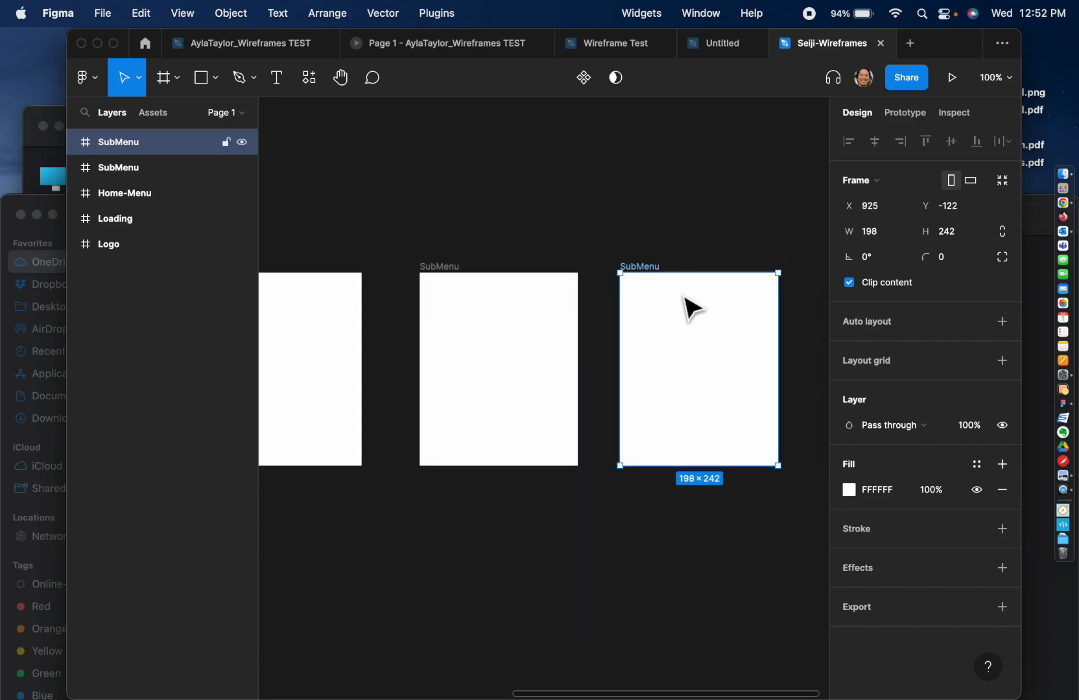
{"action": "key", "text": "super+r"}
{"action": "type", "text": "ing "}
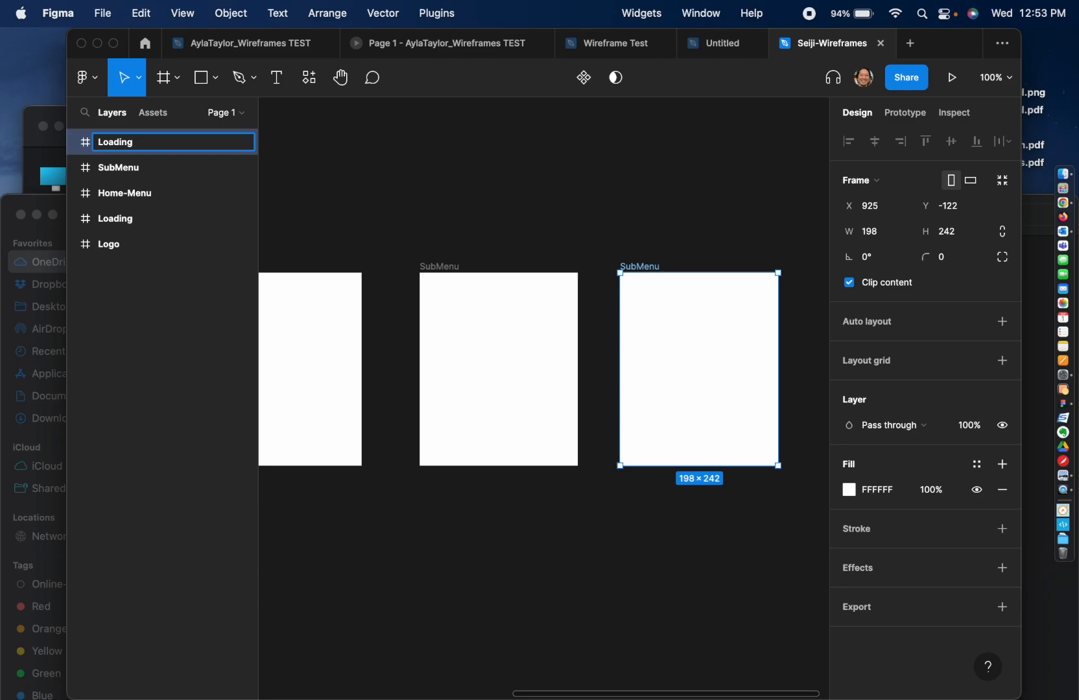
{"action": "type", "text": "Maps"}
{"action": "key", "text": "Return"}
Duplicate the Loading Maps frame to its right and rename the copy as Map.
{"action": "left_click_drag", "start_coordinate": [713, 332], "coordinate": [743, 346]}
{"action": "key", "text": "super+r"}
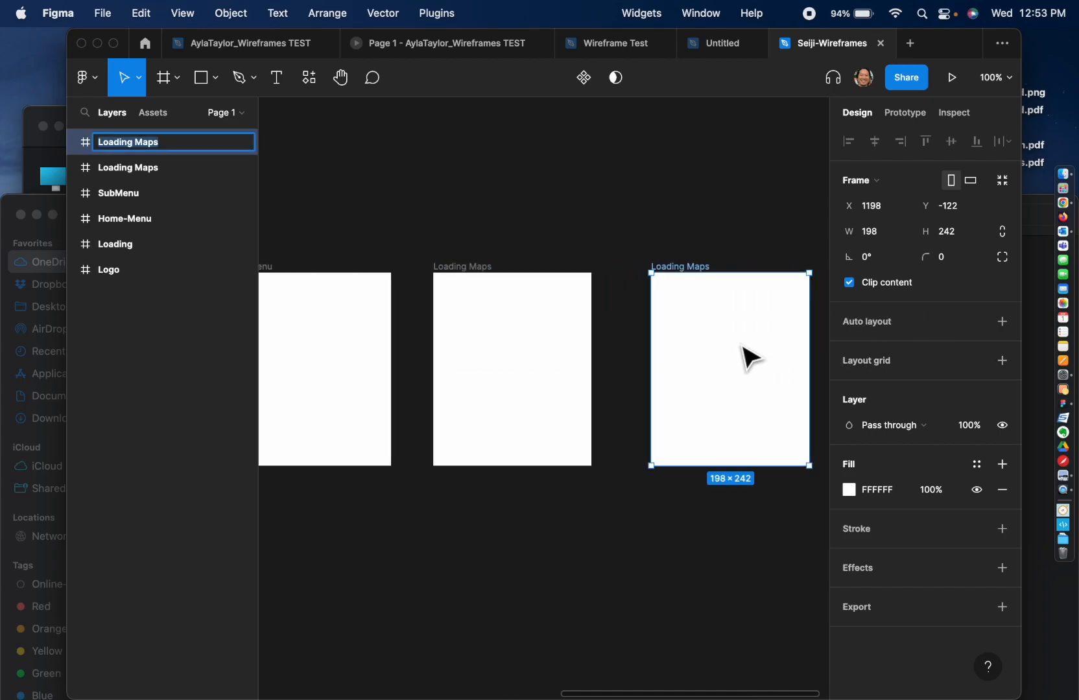
{"action": "type", "text": "Map"}
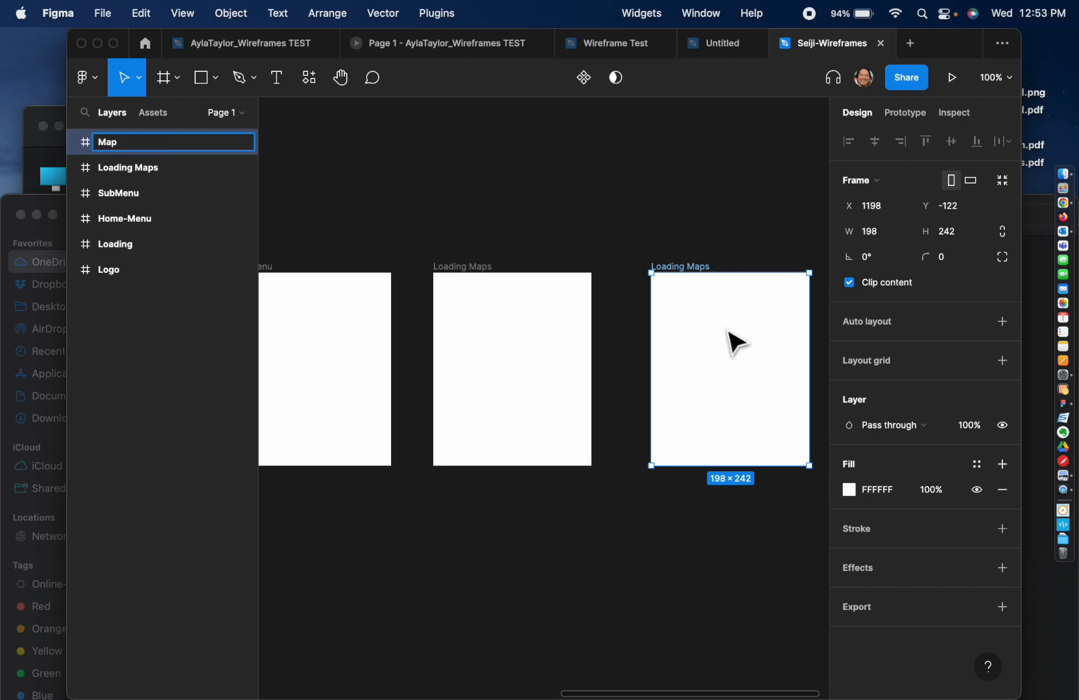
{"action": "left_click", "coordinate": [707, 251]}
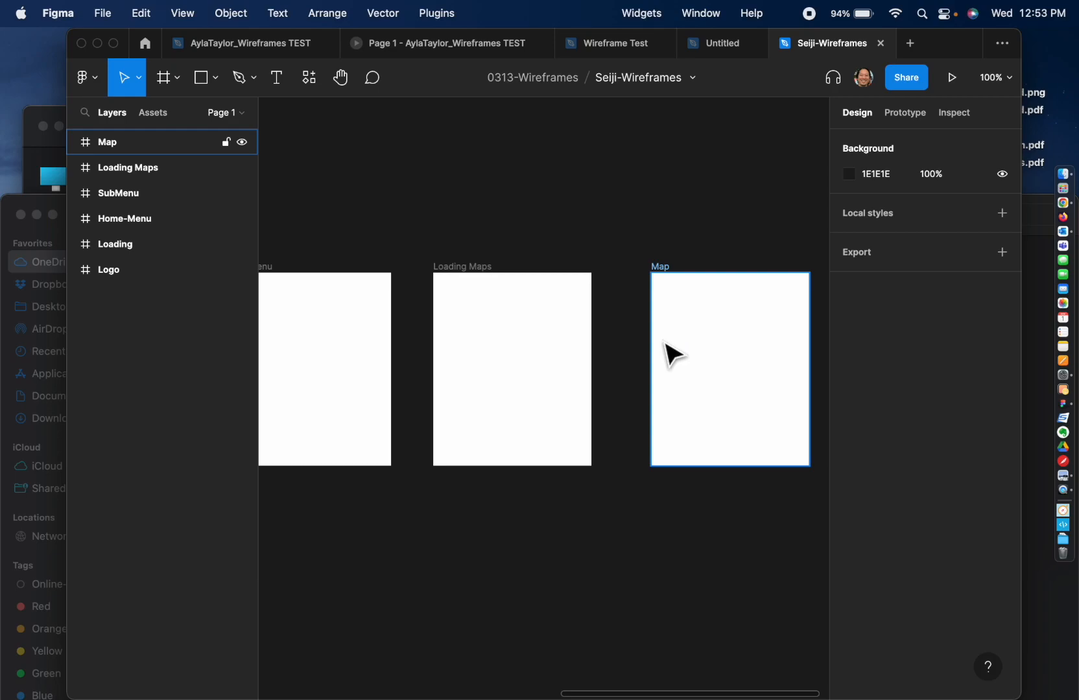
Select all six frames and distribute their horizontal spacing evenly.
{"action": "scroll", "coordinate": [665, 350], "scroll_direction": "down", "scroll_amount": 5}
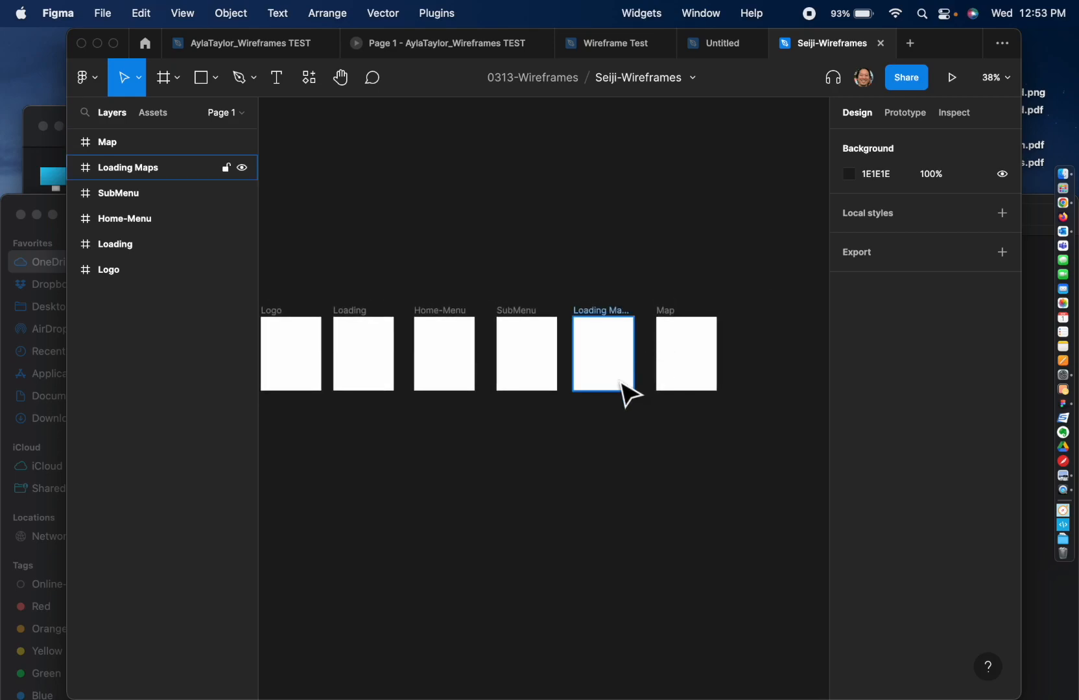
{"action": "scroll", "coordinate": [621, 384], "scroll_direction": "down", "scroll_amount": 2}
{"action": "left_click_drag", "start_coordinate": [353, 278], "coordinate": [725, 474]}
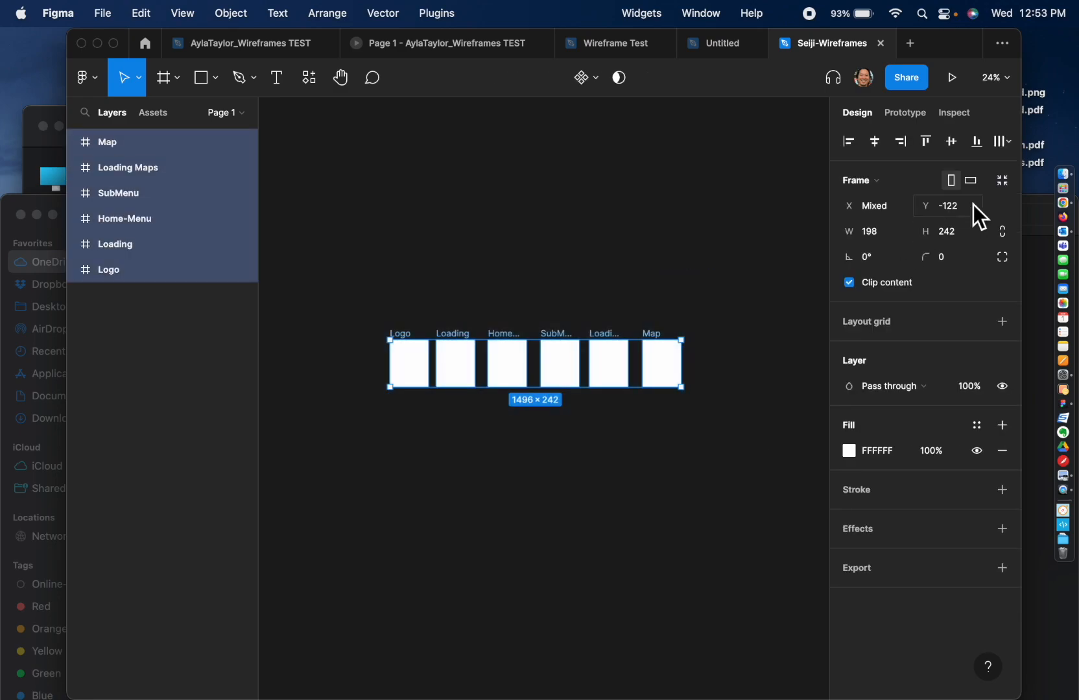
{"action": "left_click", "coordinate": [1009, 144]}
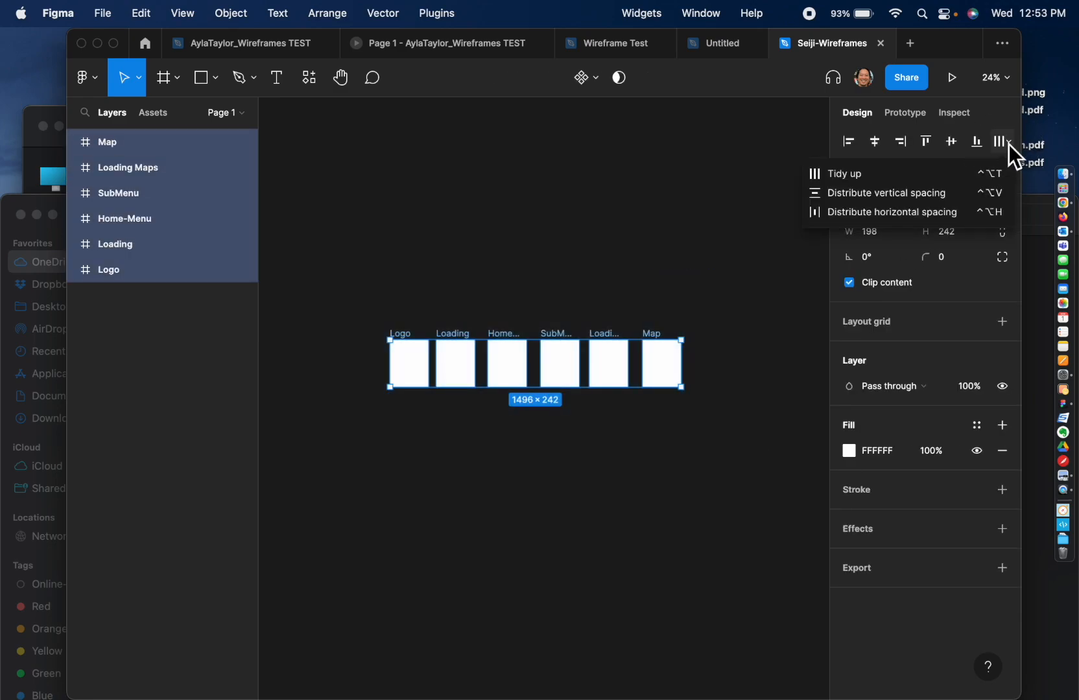
{"action": "left_click", "coordinate": [915, 212]}
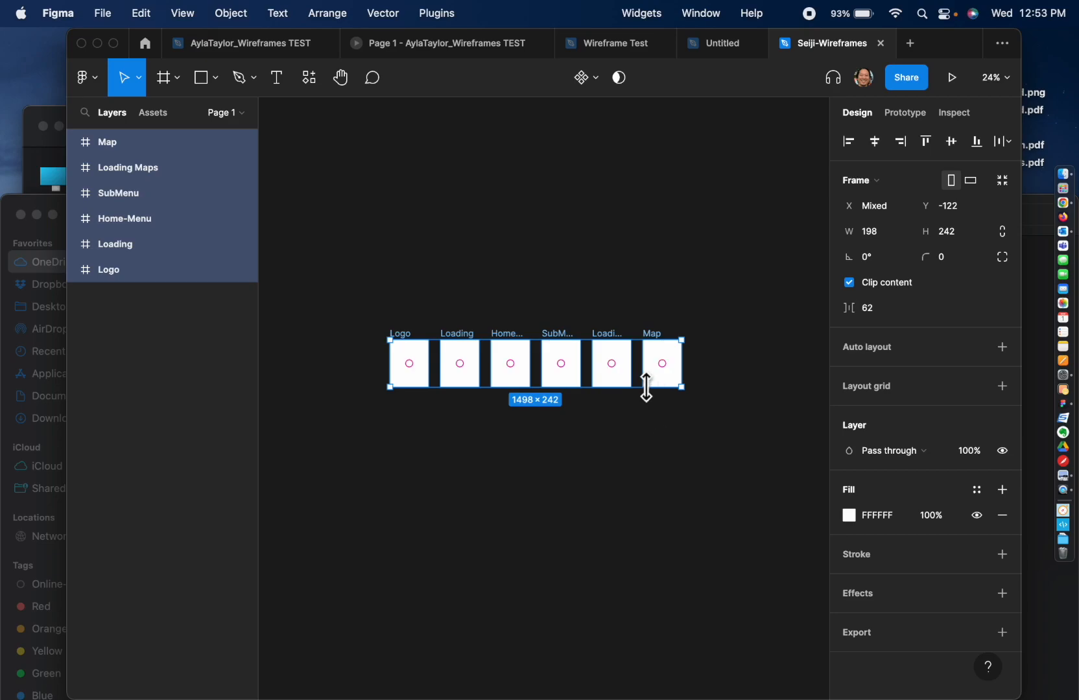
Widen the even spacing between the six frames to 138.
{"action": "scroll", "coordinate": [648, 384], "scroll_direction": "up", "scroll_amount": 5}
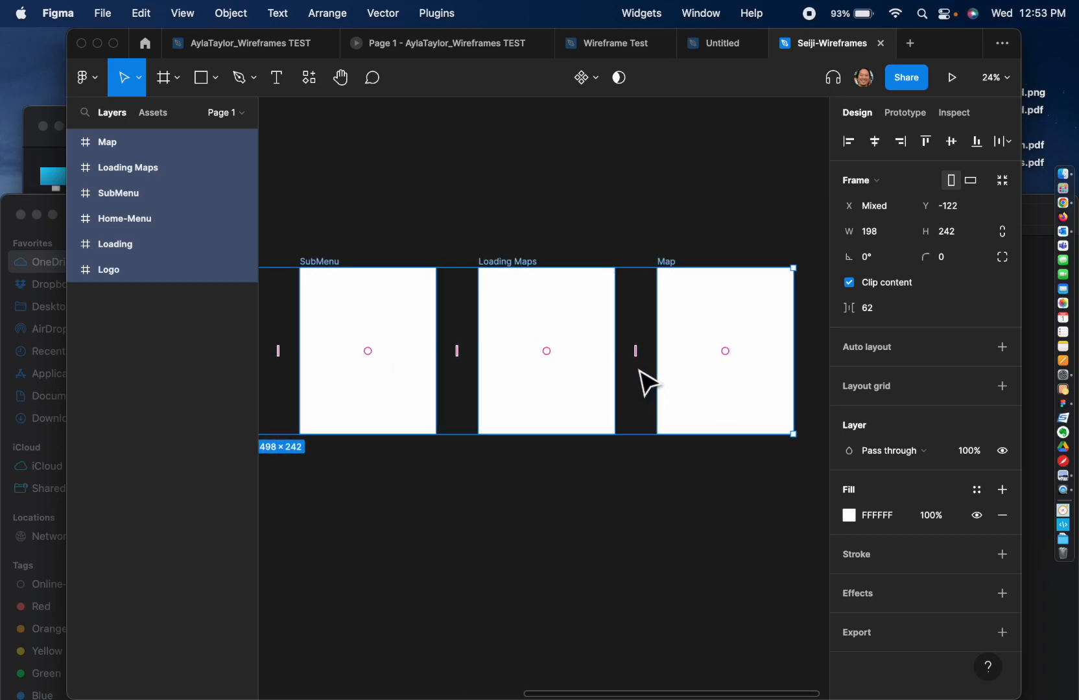
{"action": "scroll", "coordinate": [637, 363], "scroll_direction": "down", "scroll_amount": 3}
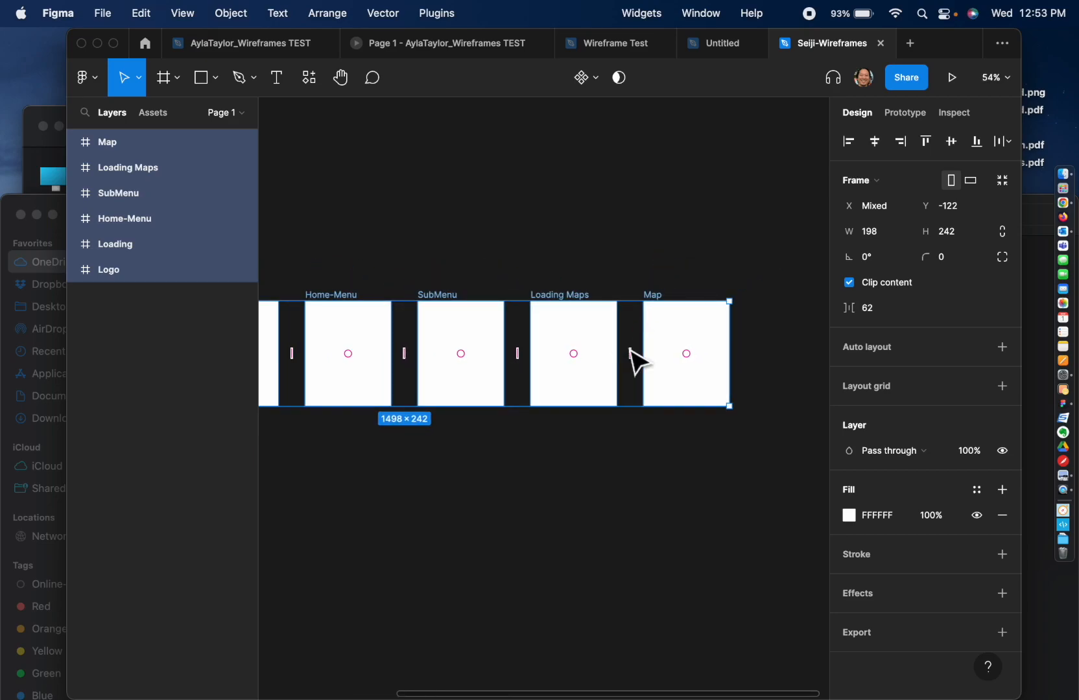
{"action": "key", "text": "alt"}
{"action": "left_click_drag", "start_coordinate": [626, 351], "coordinate": [778, 343]}
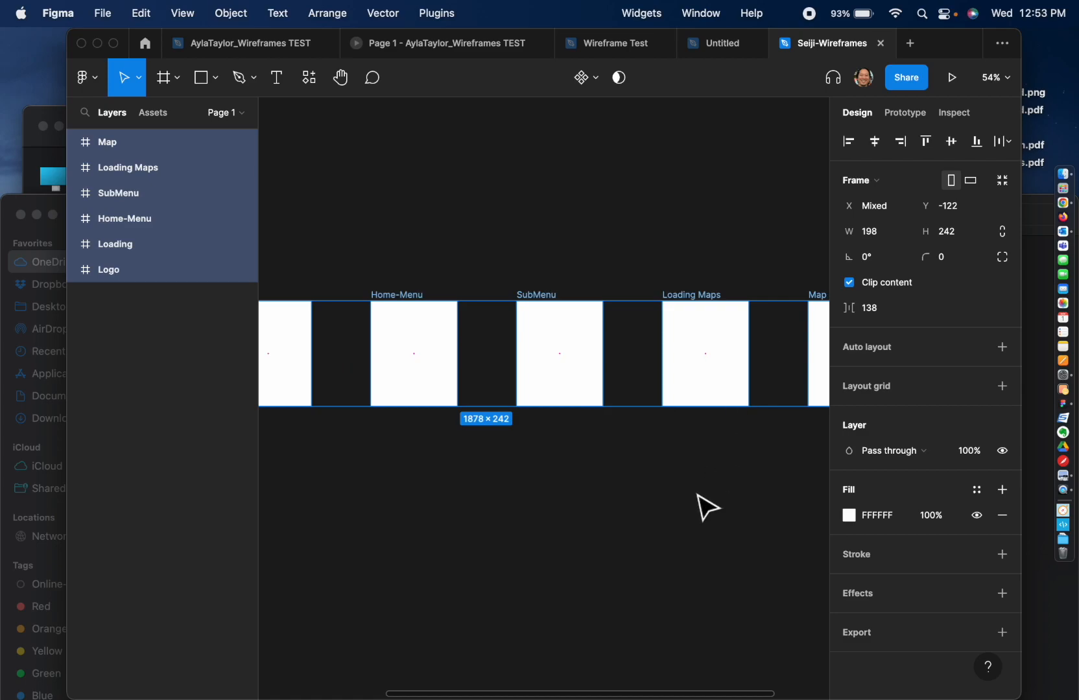
{"action": "left_click", "coordinate": [698, 508]}
{"action": "scroll", "coordinate": [693, 512], "scroll_direction": "down", "scroll_amount": 5}
{"action": "scroll", "coordinate": [697, 519], "scroll_direction": "down", "scroll_amount": 3}
{"action": "scroll", "coordinate": [697, 518], "scroll_direction": "right", "scroll_amount": 3}
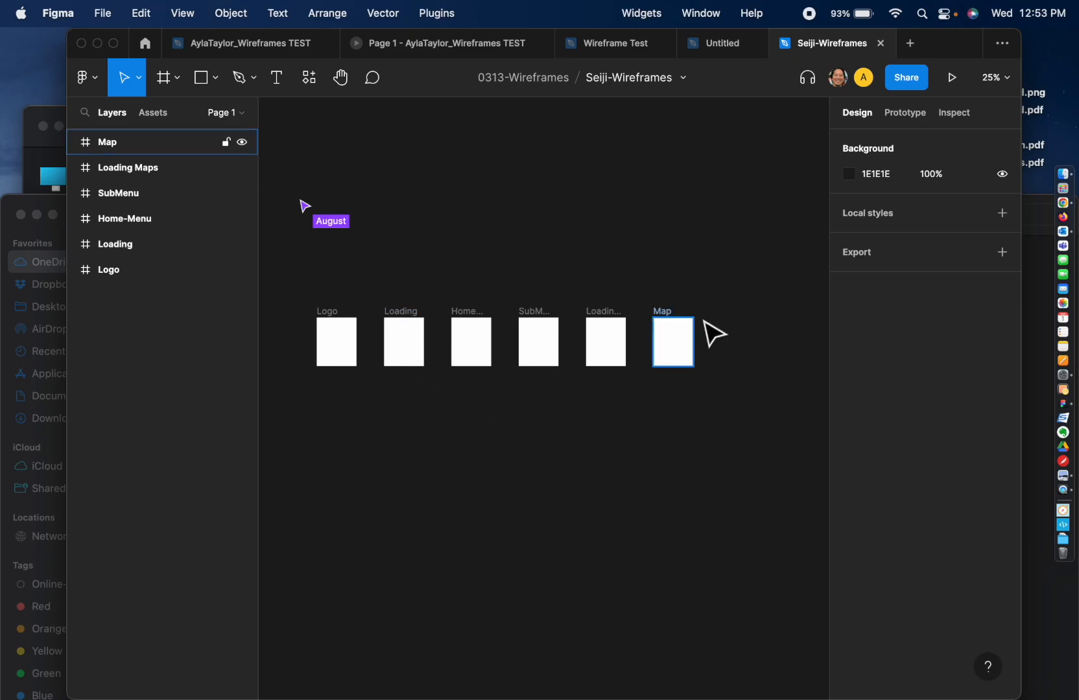
{"action": "scroll", "coordinate": [540, 510], "scroll_direction": "left", "scroll_amount": 5}
{"action": "scroll", "coordinate": [540, 510], "scroll_direction": "down", "scroll_amount": 1}
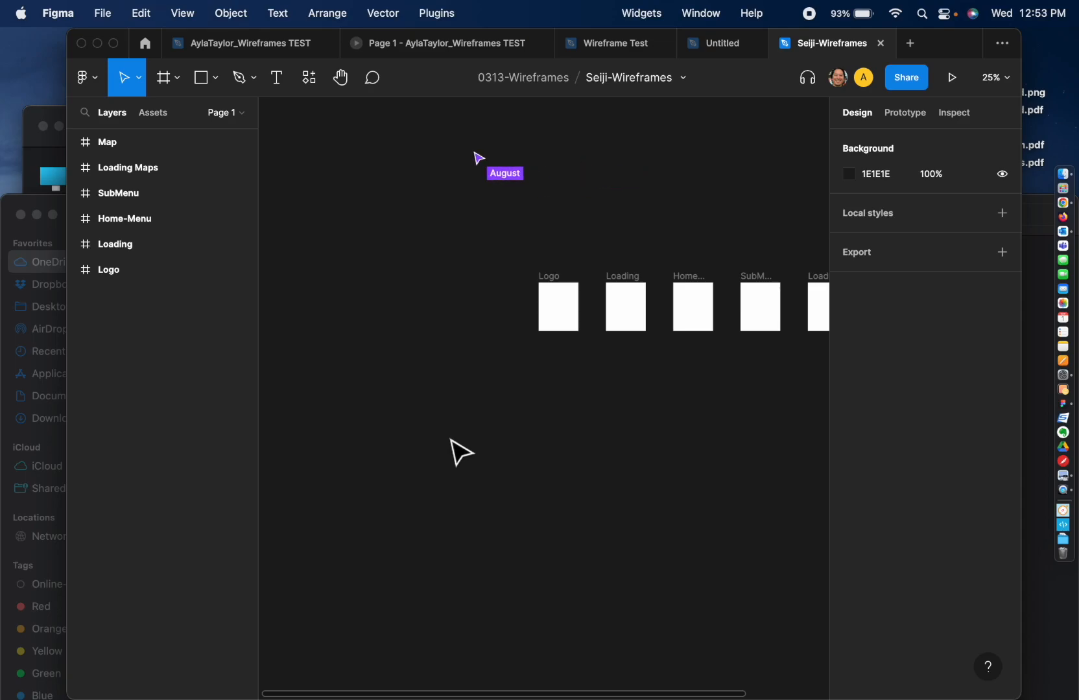
{"action": "scroll", "coordinate": [462, 452], "scroll_direction": "right", "scroll_amount": 6}
{"action": "scroll", "coordinate": [462, 453], "scroll_direction": "up", "scroll_amount": 2}
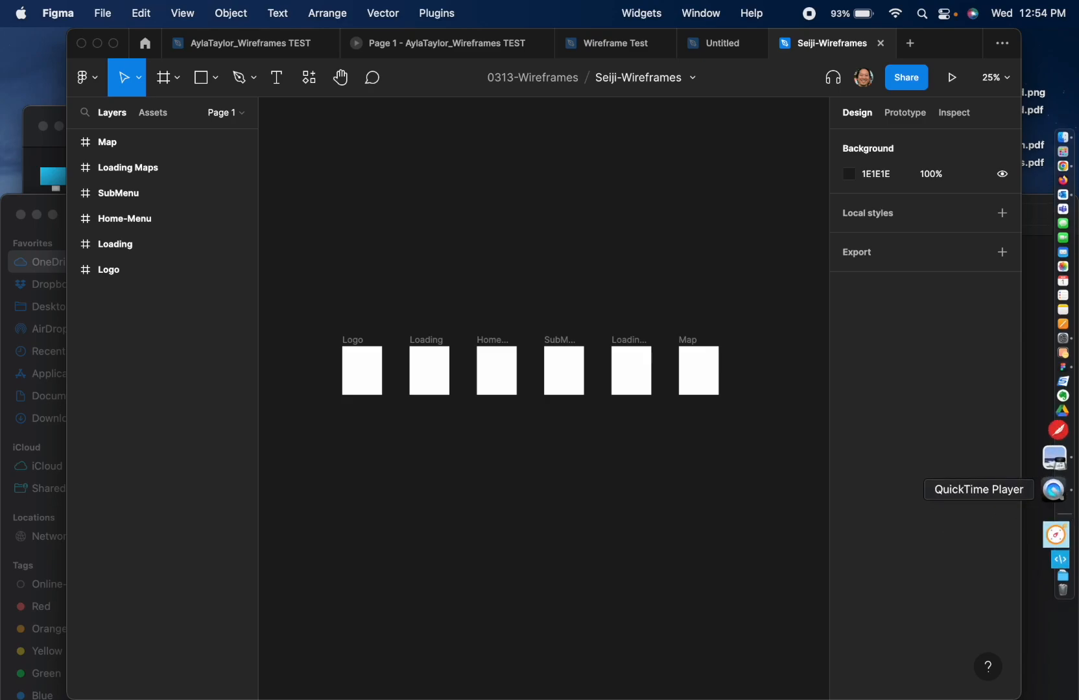
Switch to QuickTime Player.
{"action": "left_click", "coordinate": [1063, 490]}
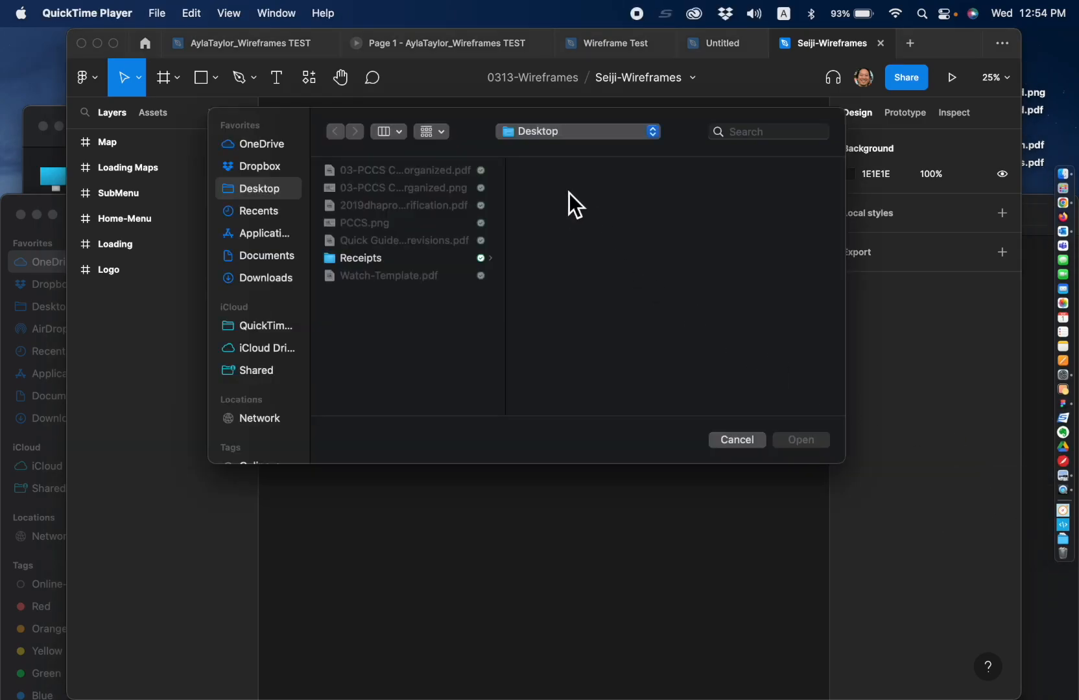
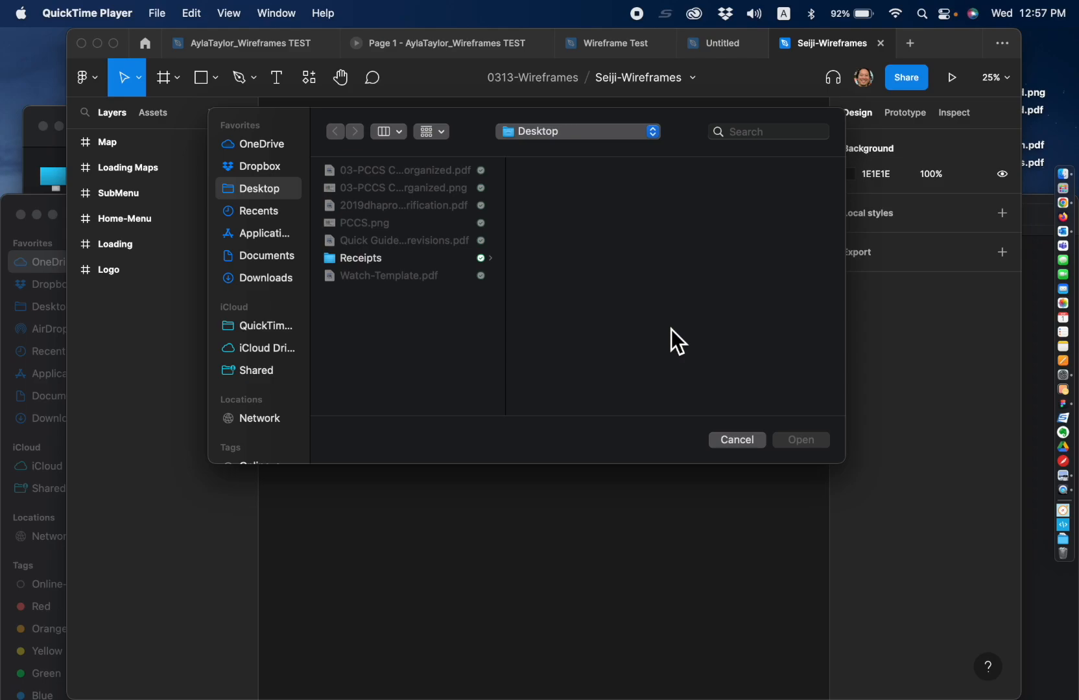
Cancel the open-file dialog and review the files in the 0313-Wireframes project.
{"action": "left_click", "coordinate": [752, 443]}
{"action": "left_click", "coordinate": [571, 476]}
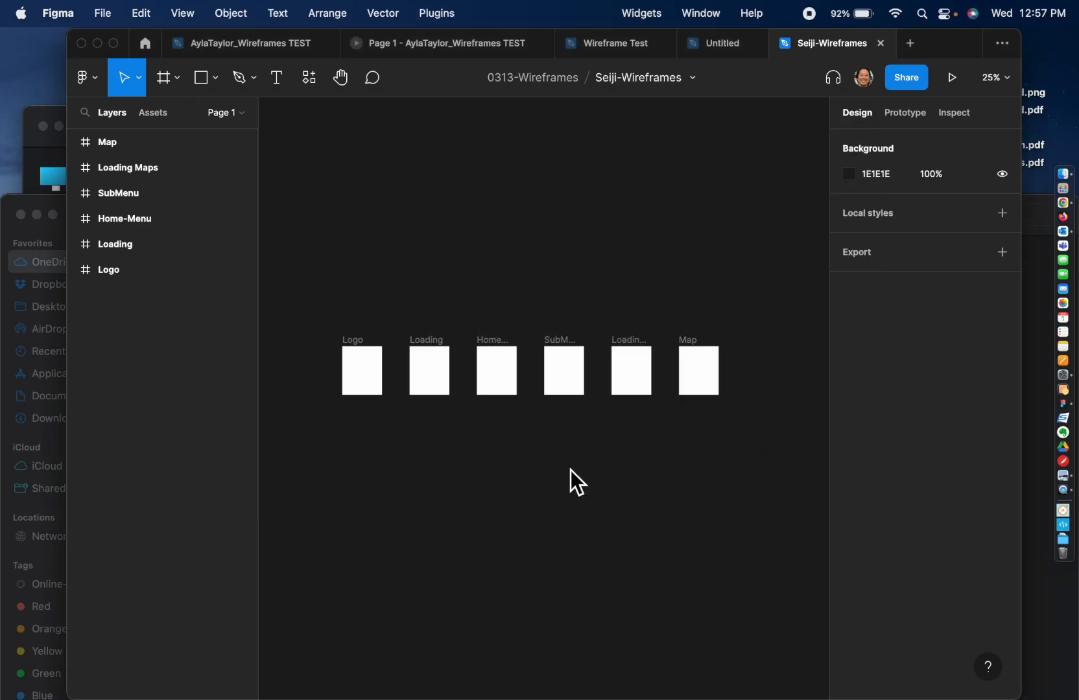
{"action": "left_click", "coordinate": [154, 49]}
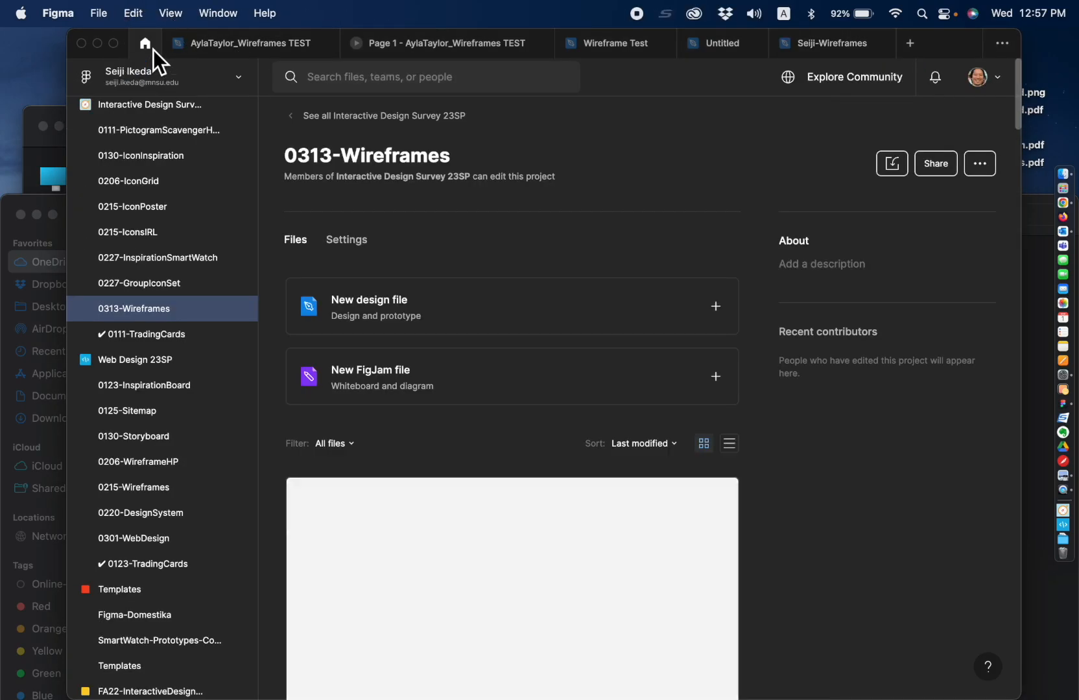
{"action": "left_click", "coordinate": [735, 445]}
{"action": "scroll", "coordinate": [710, 460], "scroll_direction": "down", "scroll_amount": 5}
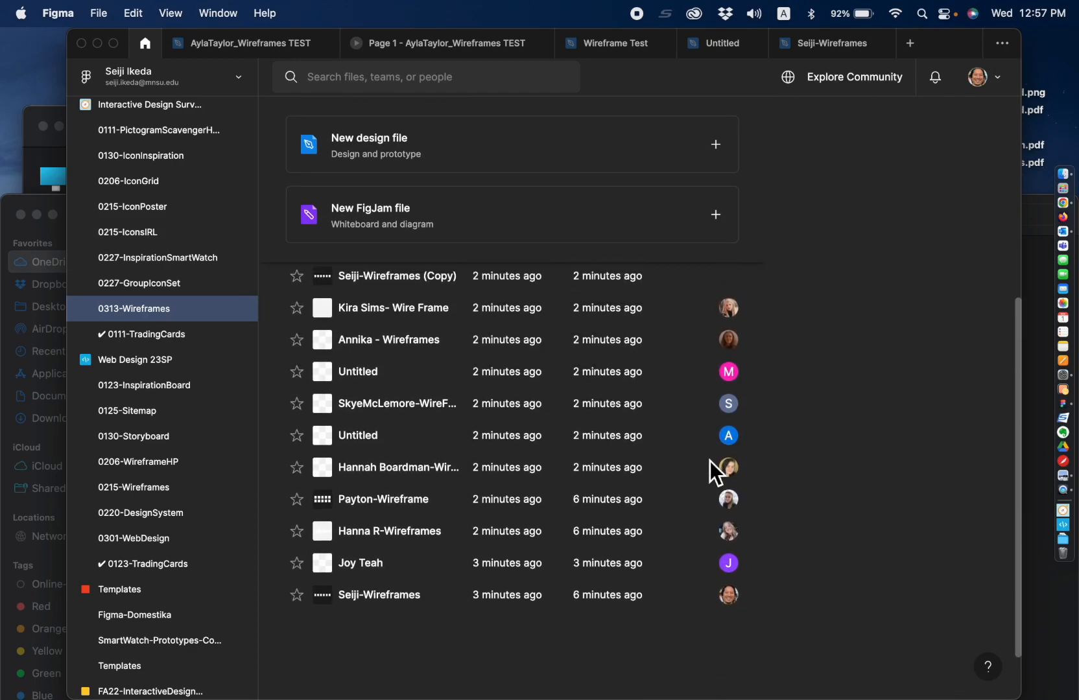
{"action": "scroll", "coordinate": [710, 460], "scroll_direction": "up", "scroll_amount": 2}
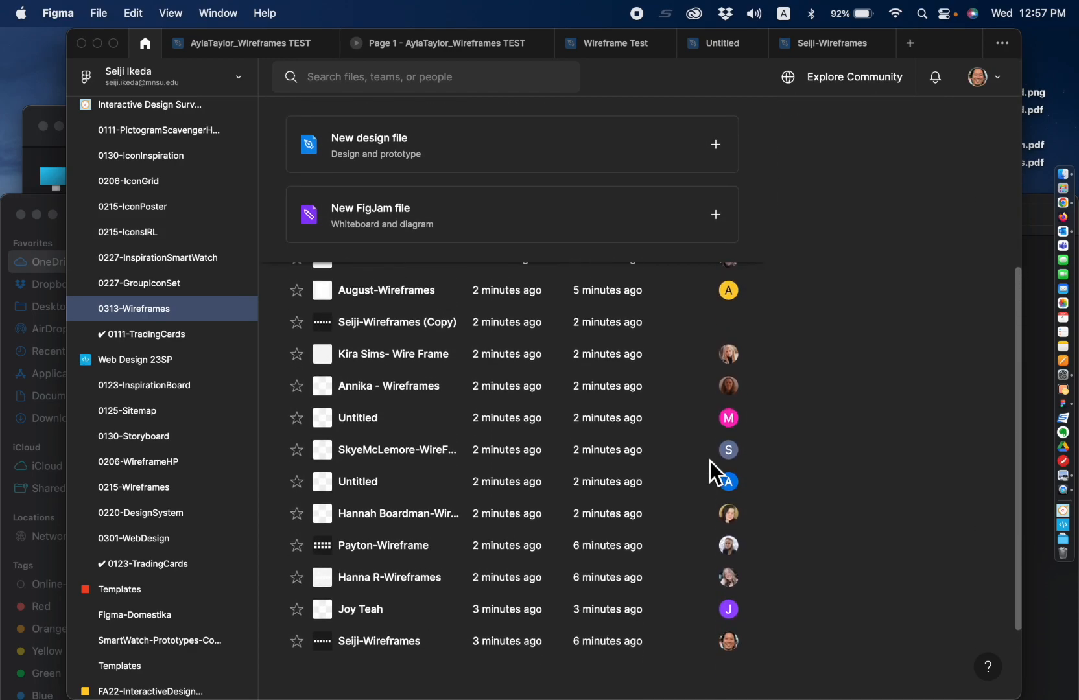
Look through the open file tabs and return to the Seiji-Wireframes file to view its frames.
{"action": "left_click", "coordinate": [293, 44]}
{"action": "left_click", "coordinate": [449, 45]}
{"action": "left_click", "coordinate": [619, 48]}
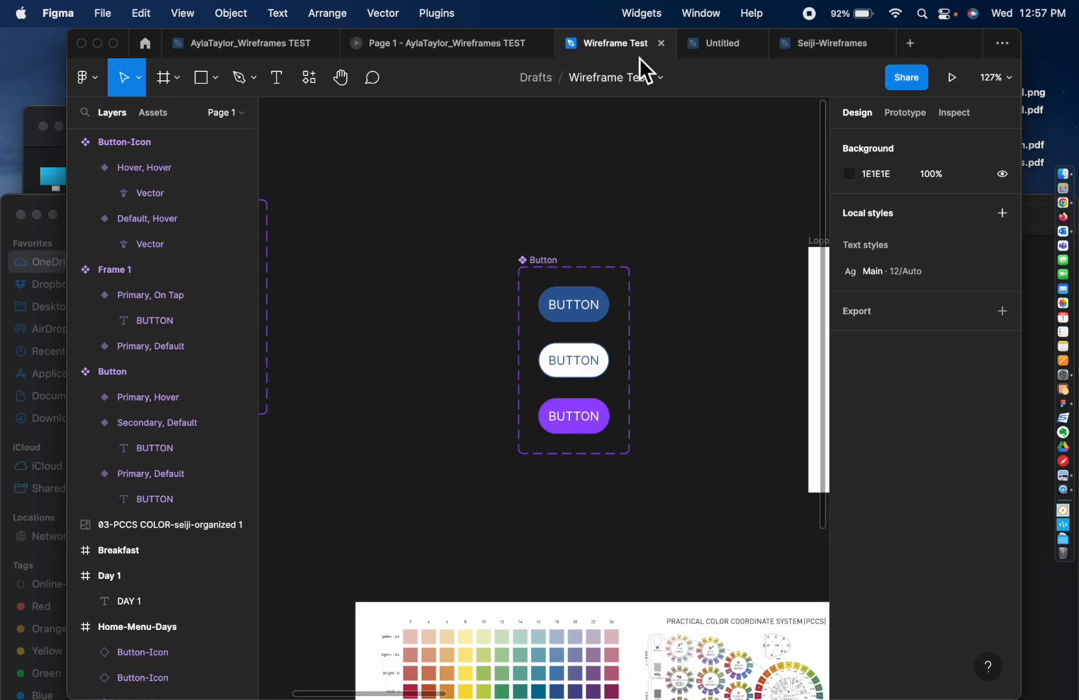
{"action": "left_click", "coordinate": [745, 47]}
{"action": "left_click", "coordinate": [820, 49]}
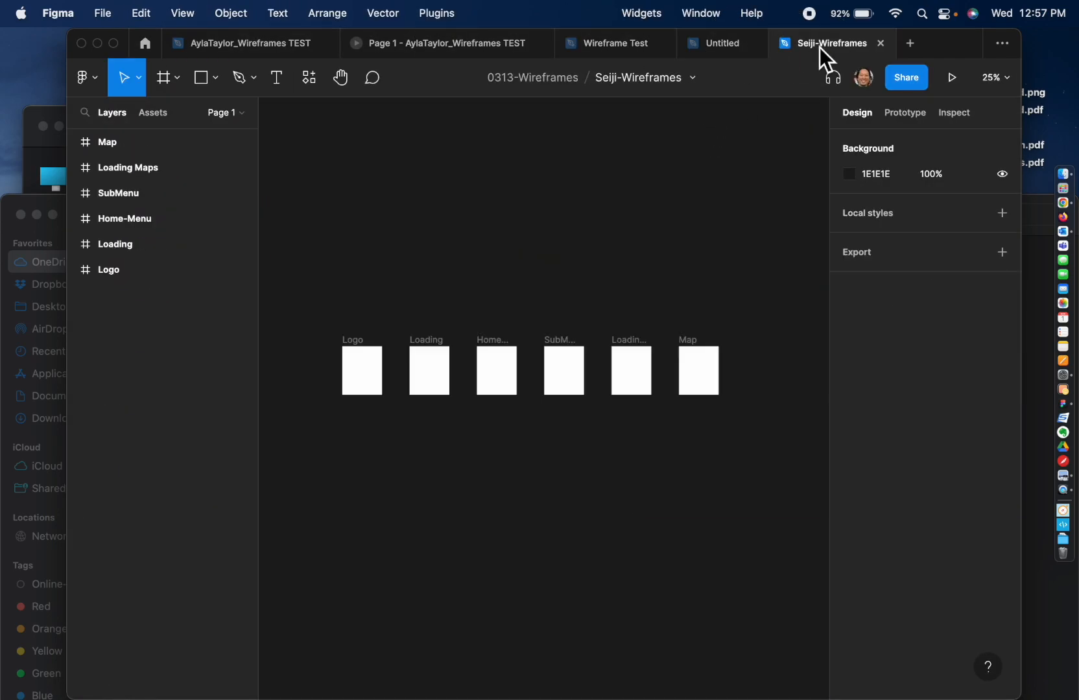
{"action": "scroll", "coordinate": [402, 259], "scroll_direction": "down", "scroll_amount": 5}
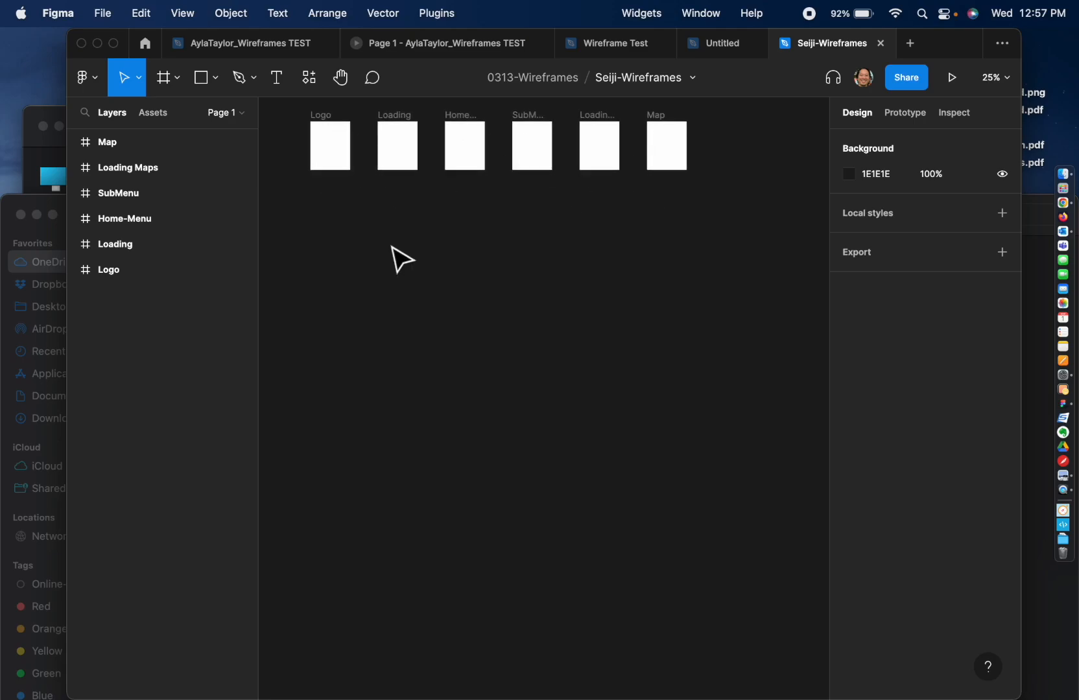
{"action": "scroll", "coordinate": [392, 247], "scroll_direction": "up", "scroll_amount": 3}
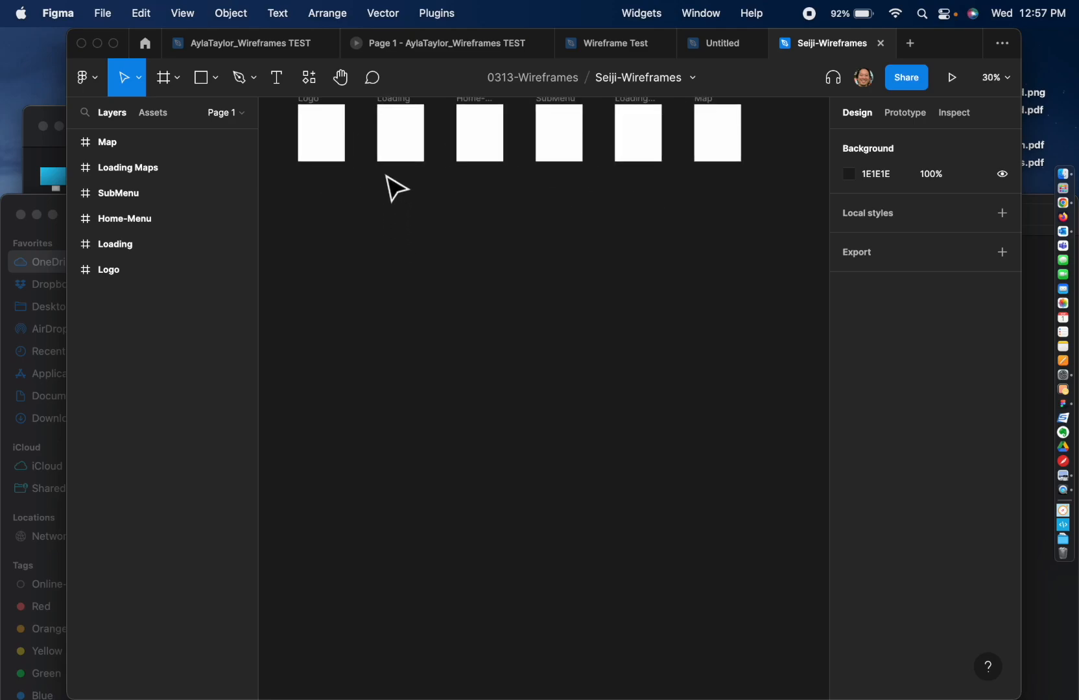
{"action": "scroll", "coordinate": [386, 175], "scroll_direction": "up", "scroll_amount": 5}
{"action": "scroll", "coordinate": [386, 174], "scroll_direction": "up", "scroll_amount": 5}
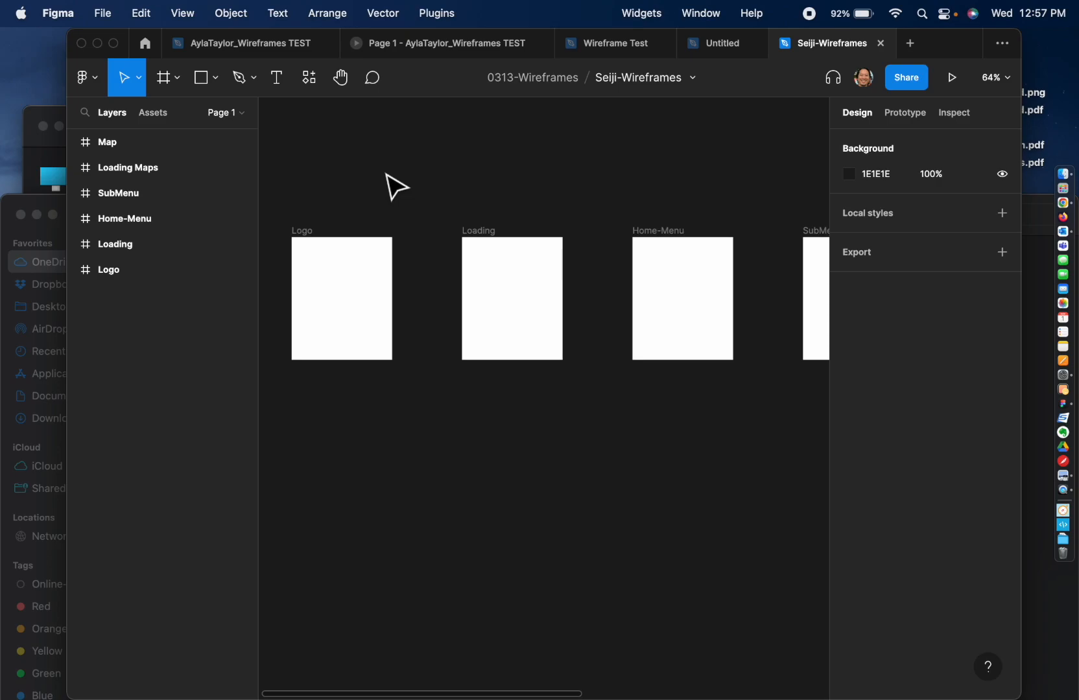
{"action": "left_click", "coordinate": [497, 240]}
{"action": "left_click", "coordinate": [642, 499]}
{"action": "double_click", "coordinate": [961, 43]}
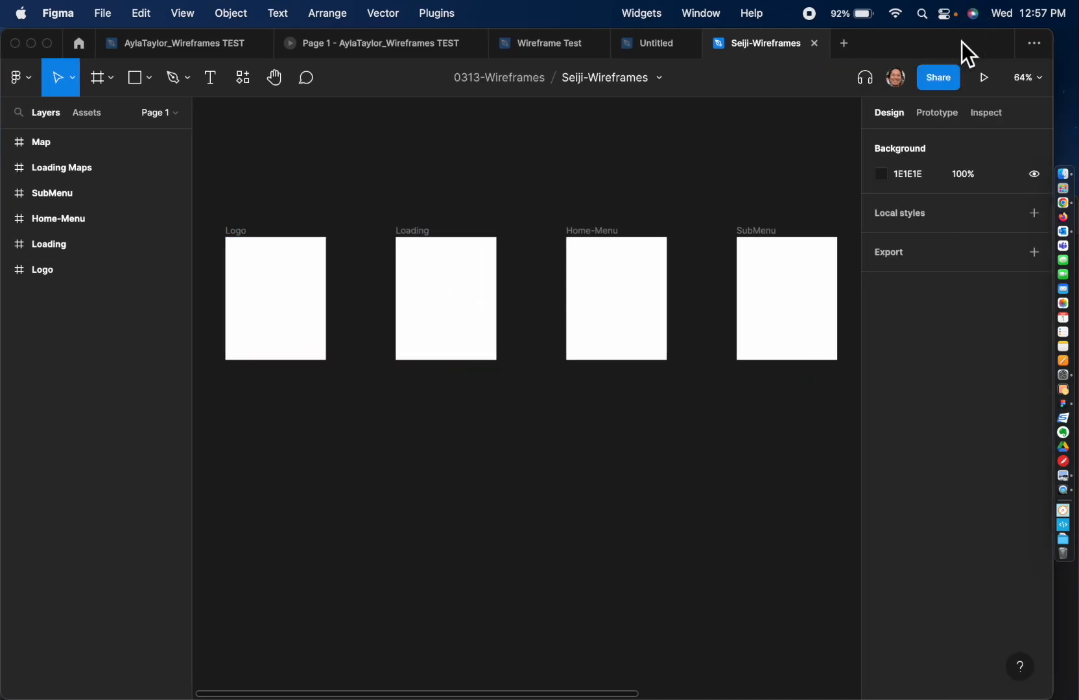
{"action": "left_click", "coordinate": [102, 88]}
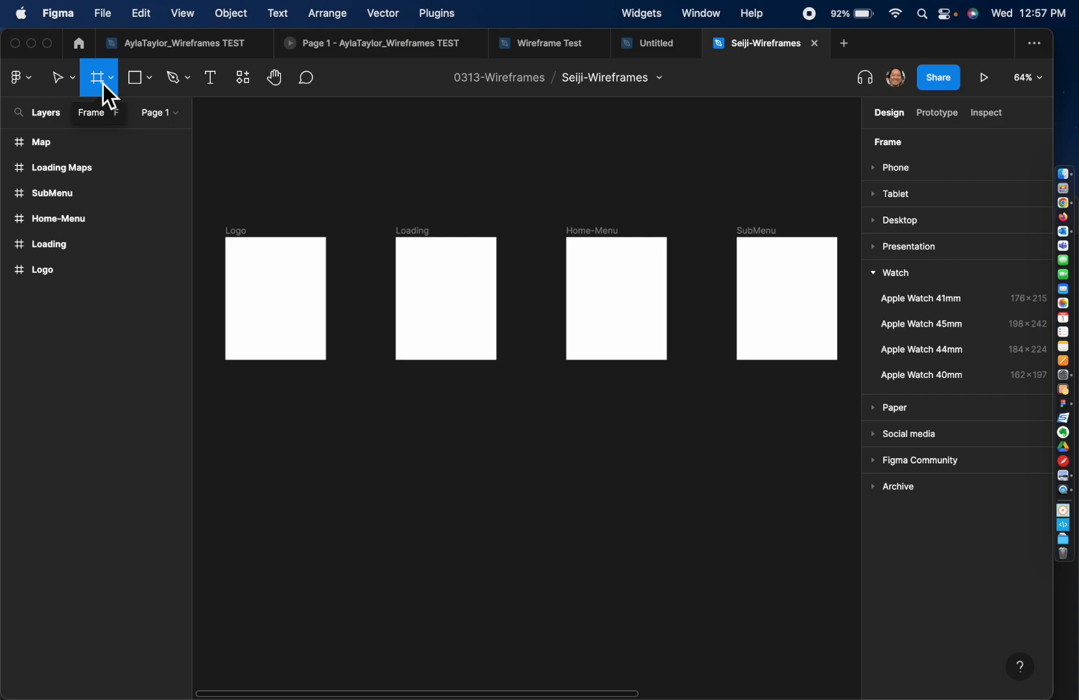
Browse the wireframe files in the 1019-SmartWatch-Wireframes project.
{"action": "left_click", "coordinate": [88, 44]}
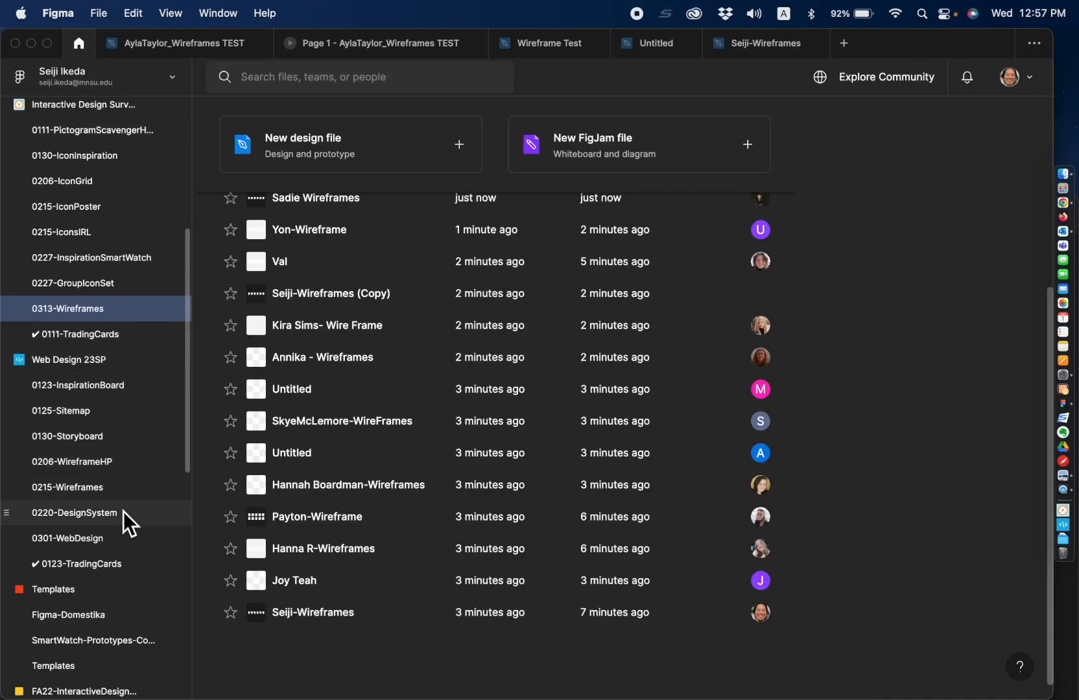
{"action": "scroll", "coordinate": [121, 528], "scroll_direction": "down", "scroll_amount": 2}
{"action": "scroll", "coordinate": [121, 528], "scroll_direction": "down", "scroll_amount": 10}
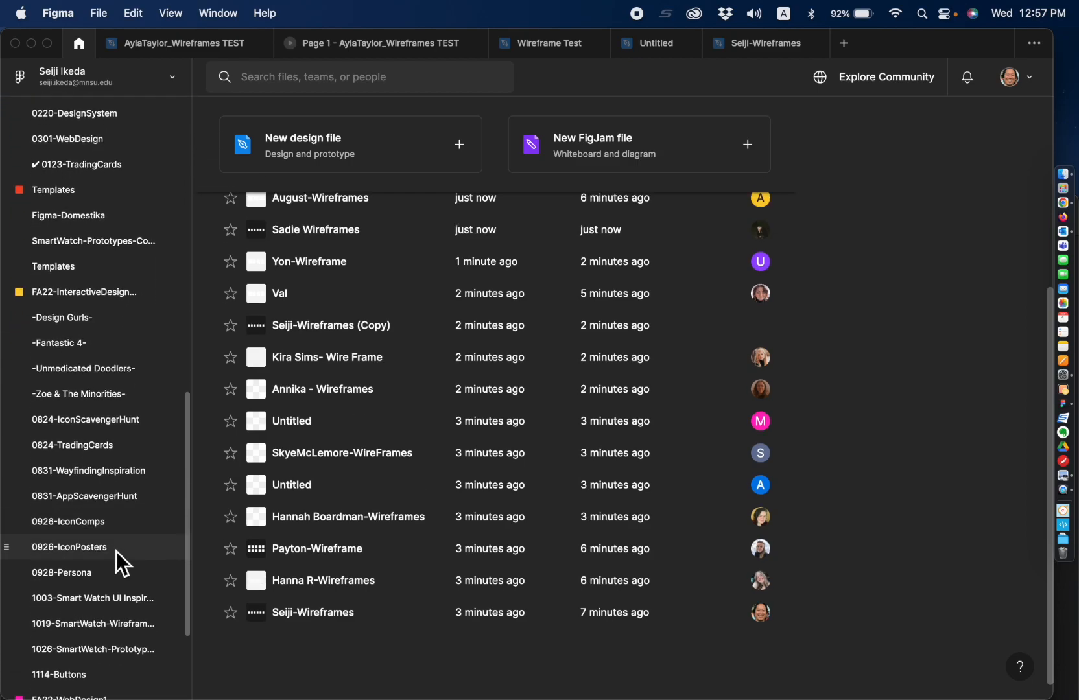
{"action": "left_click", "coordinate": [119, 624]}
{"action": "scroll", "coordinate": [617, 421], "scroll_direction": "down", "scroll_amount": 5}
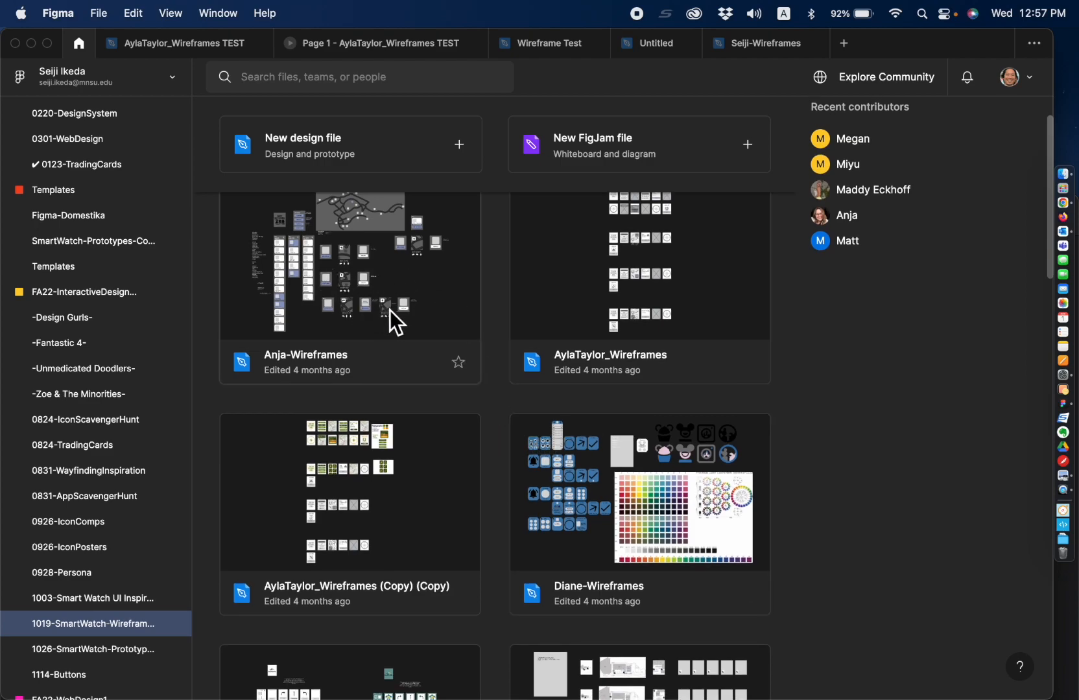
{"action": "scroll", "coordinate": [418, 483], "scroll_direction": "down", "scroll_amount": 5}
{"action": "scroll", "coordinate": [418, 482], "scroll_direction": "down", "scroll_amount": 4}
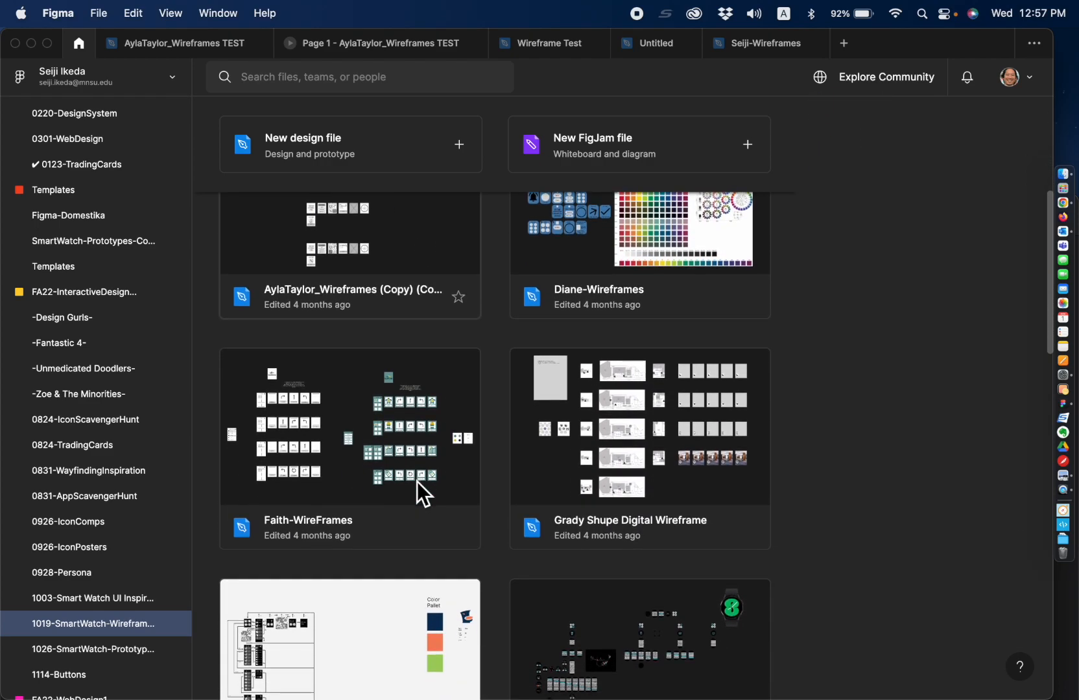
{"action": "scroll", "coordinate": [417, 482], "scroll_direction": "down", "scroll_amount": 12}
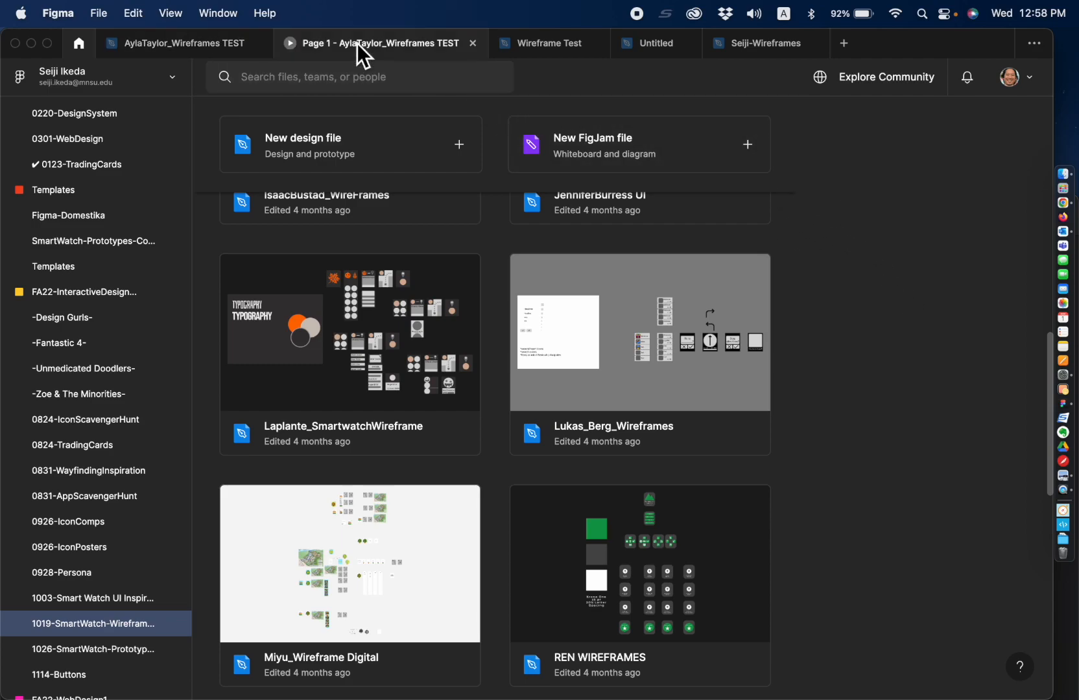
Return to the Seiji-Wireframes file and bring the Logo frame into view.
{"action": "left_click", "coordinate": [745, 44]}
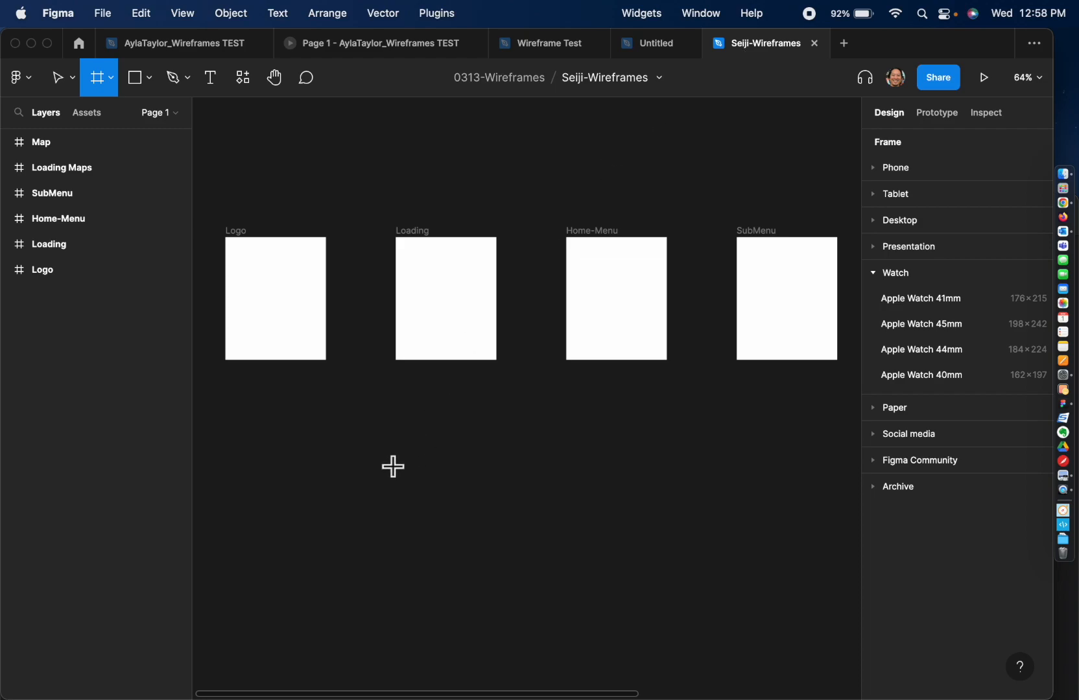
{"action": "scroll", "coordinate": [374, 392], "scroll_direction": "left", "scroll_amount": 5}
{"action": "scroll", "coordinate": [373, 392], "scroll_direction": "up", "scroll_amount": 2}
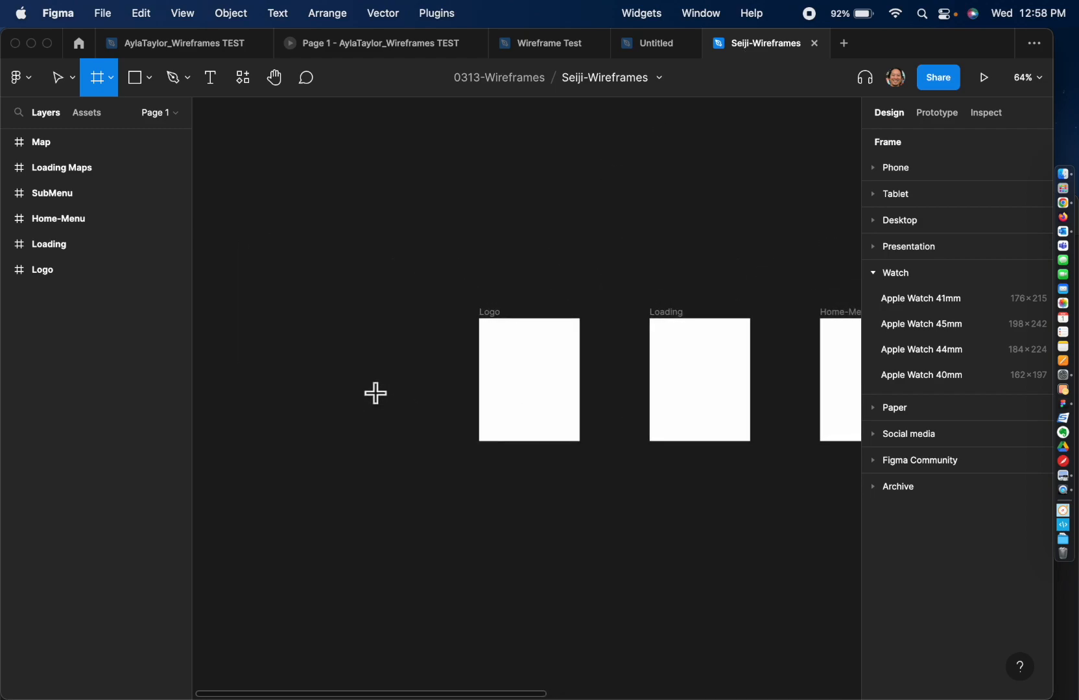
{"action": "scroll", "coordinate": [375, 393], "scroll_direction": "up", "scroll_amount": 3}
{"action": "scroll", "coordinate": [377, 290], "scroll_direction": "up", "scroll_amount": 2}
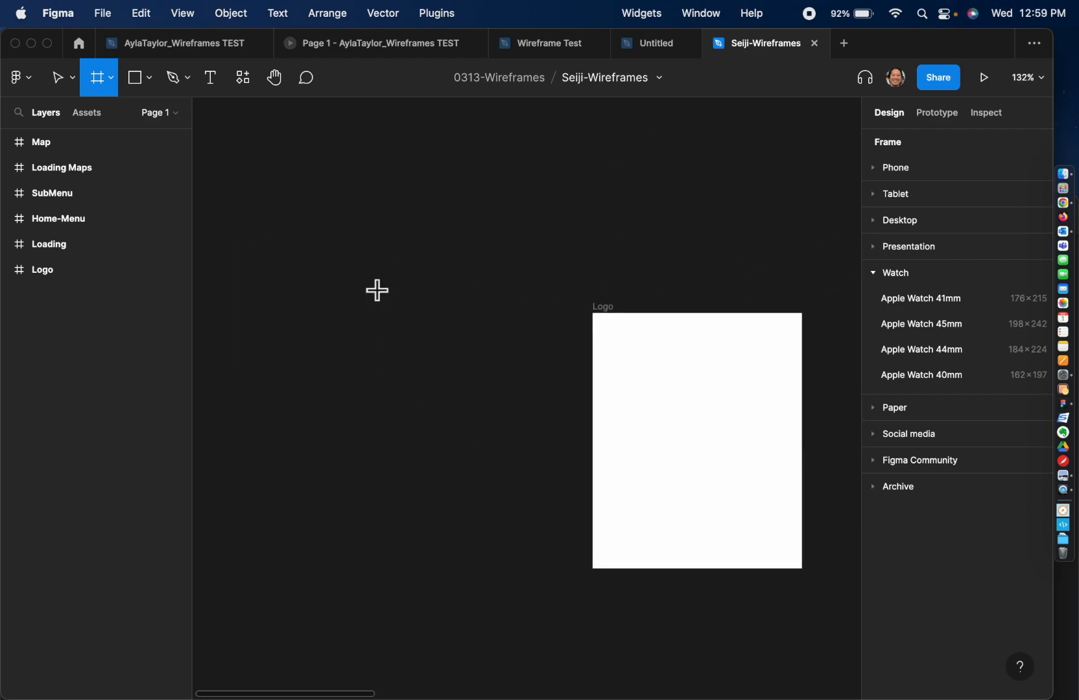
{"action": "scroll", "coordinate": [378, 290], "scroll_direction": "down", "scroll_amount": 5}
{"action": "scroll", "coordinate": [377, 289], "scroll_direction": "right", "scroll_amount": 2}
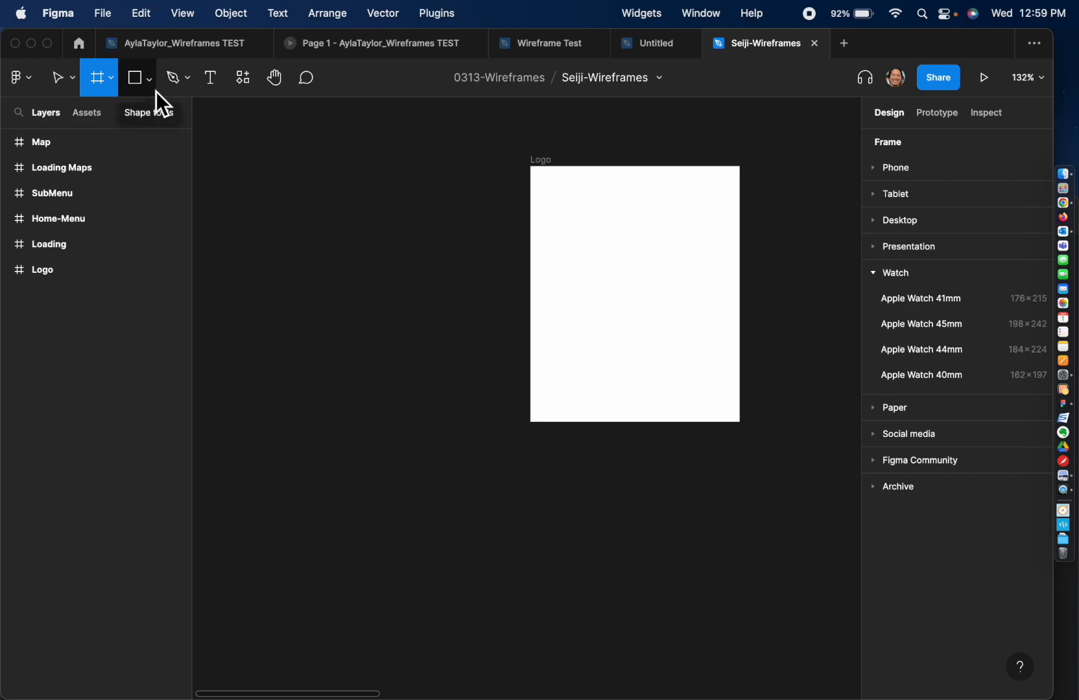
Draw a circle about 112 × 112 in the Logo frame, add LOGO text and center the two on each other.
{"action": "key", "text": "o"}
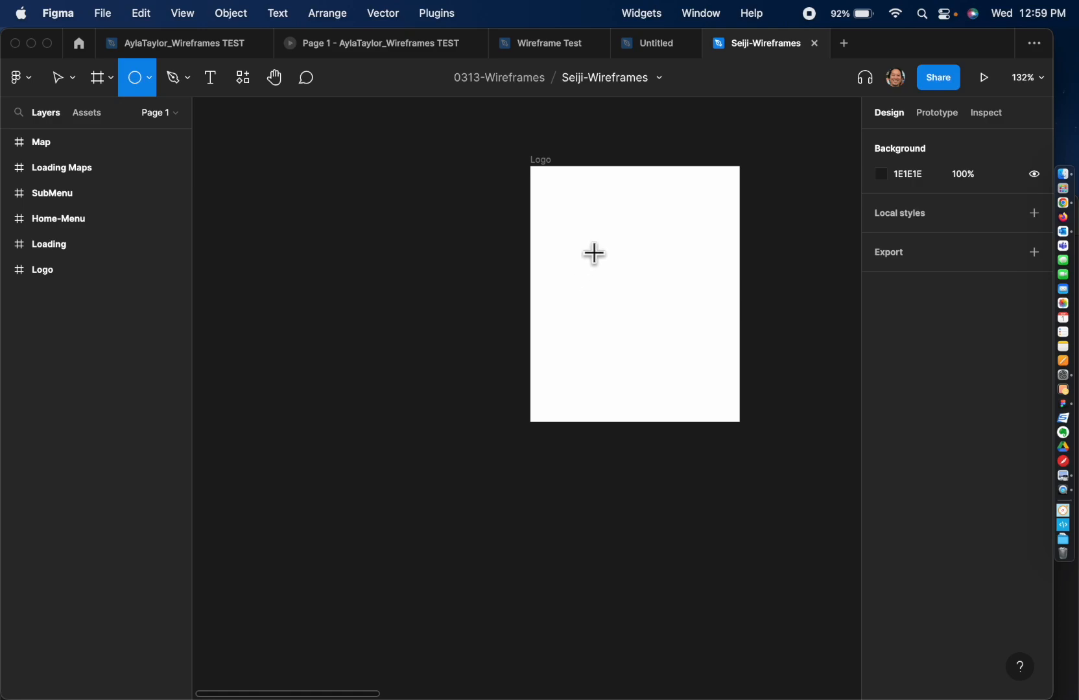
{"action": "left_click_drag", "start_coordinate": [592, 240], "coordinate": [713, 358]}
{"action": "mouse_move", "coordinate": [684, 321]}
{"action": "left_mouse_down"}
{"action": "mouse_move", "coordinate": [657, 298]}
{"action": "mouse_move", "coordinate": [678, 302]}
{"action": "mouse_move", "coordinate": [670, 316]}
{"action": "left_mouse_up"}
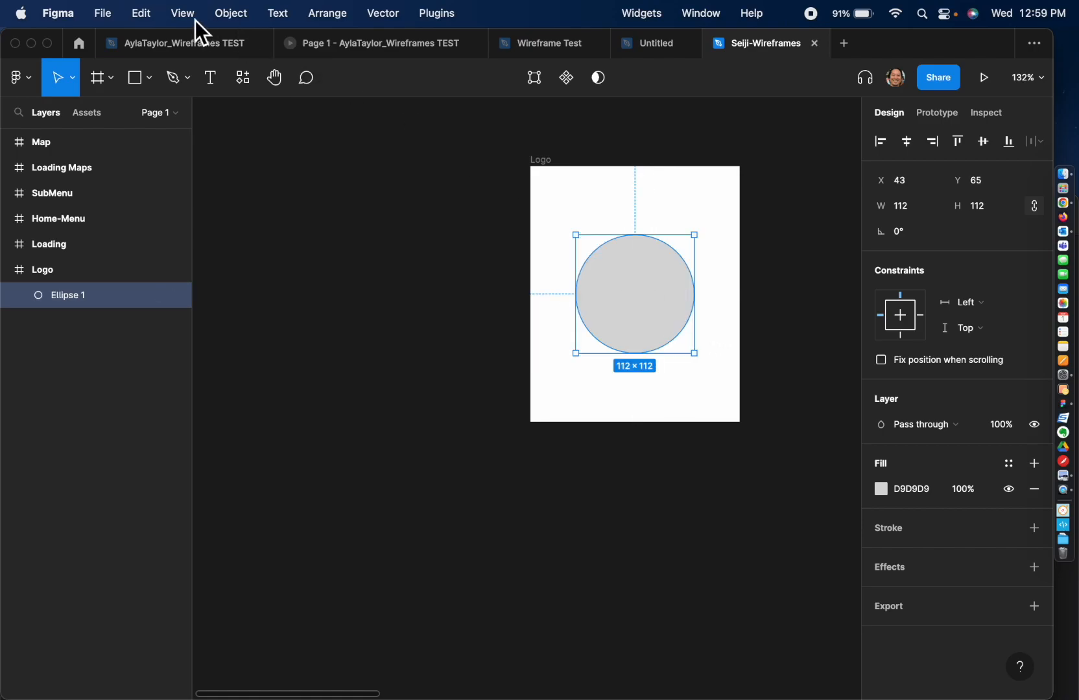
{"action": "key", "text": "t"}
{"action": "left_click", "coordinate": [628, 300]}
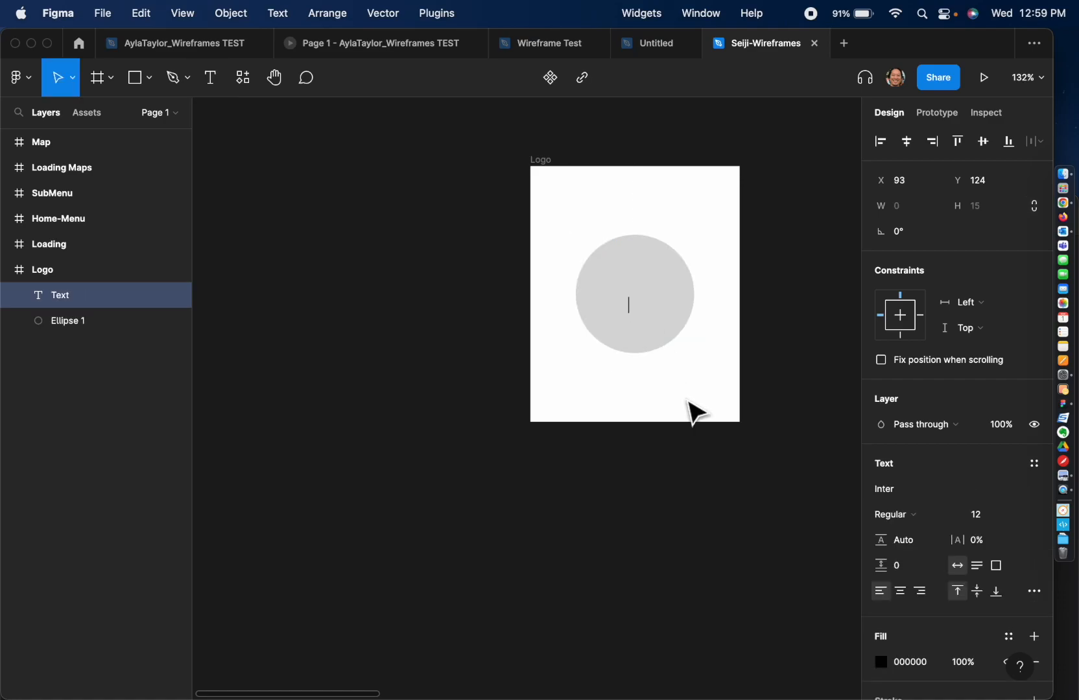
{"action": "type", "text": "LOGO"}
{"action": "key", "text": "Escape"}
{"action": "left_click", "coordinate": [650, 260], "text": "shift"}
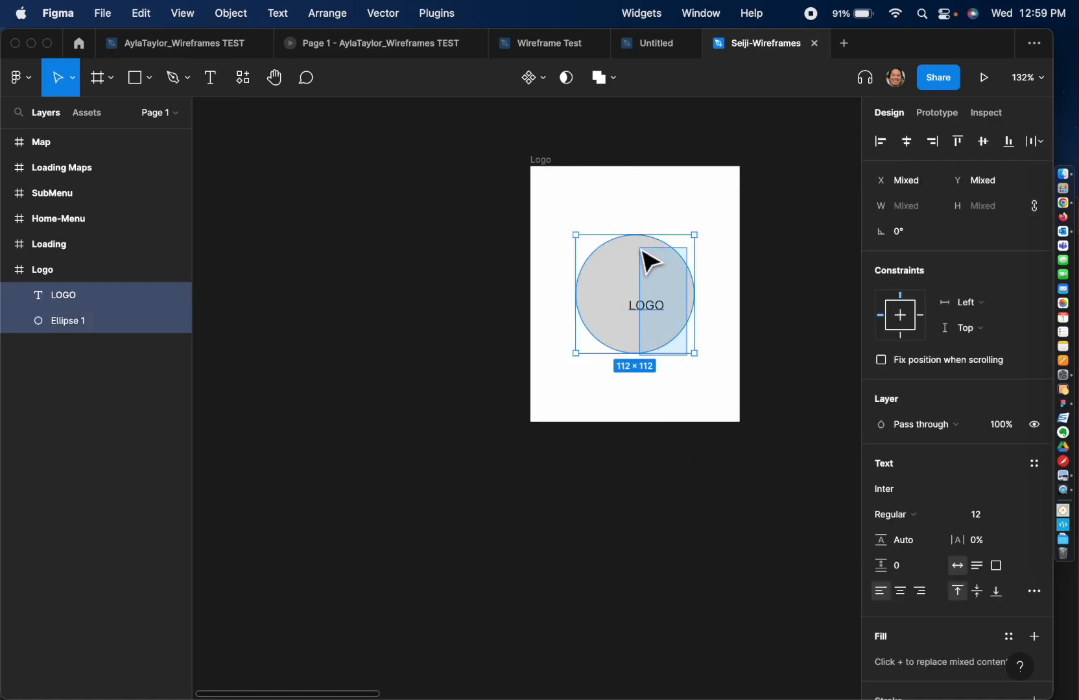
{"action": "left_click", "coordinate": [906, 142]}
{"action": "left_click", "coordinate": [984, 143]}
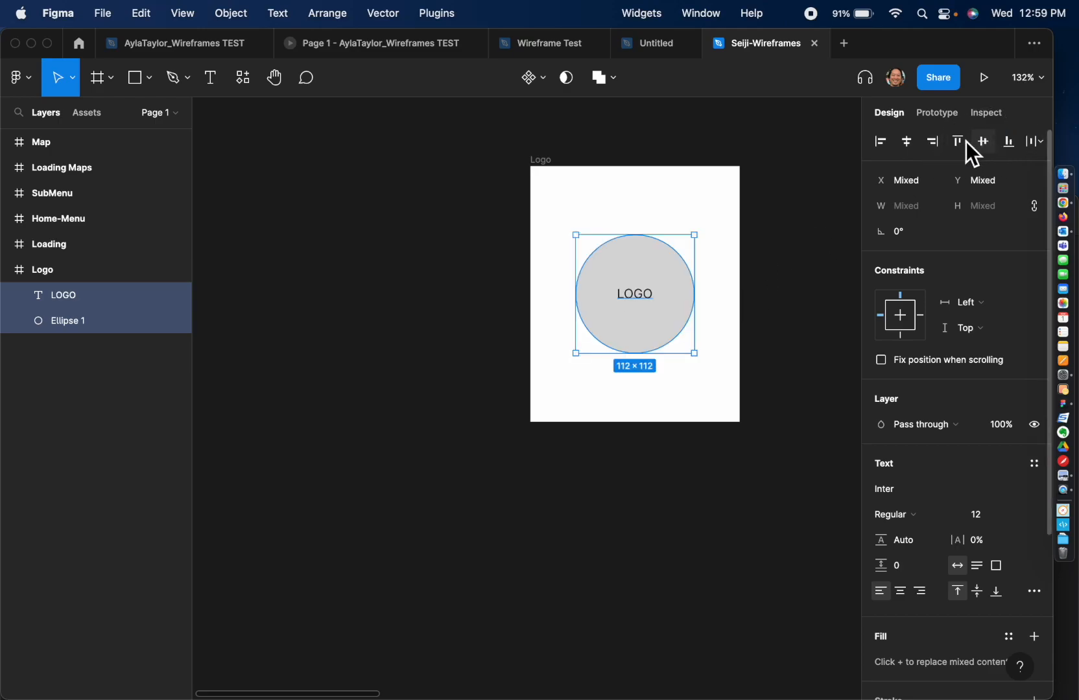
{"action": "left_click", "coordinate": [715, 276]}
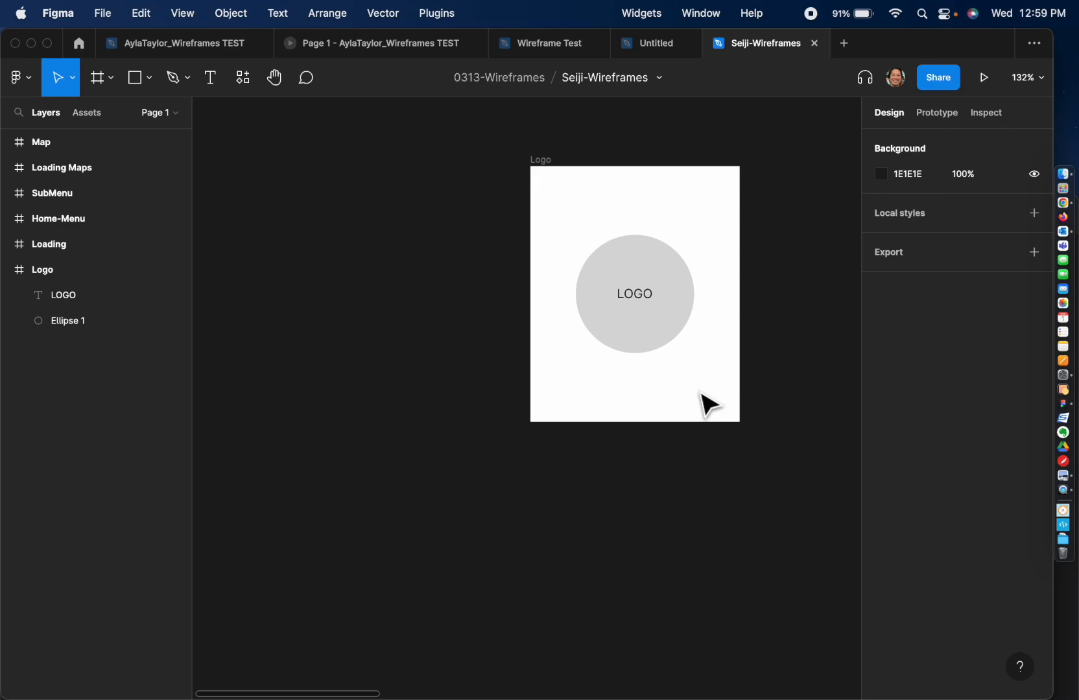
Delete the circle and LOGO text from the Logo frame.
{"action": "scroll", "coordinate": [702, 392], "scroll_direction": "right", "scroll_amount": 2}
{"action": "scroll", "coordinate": [702, 393], "scroll_direction": "up", "scroll_amount": 1}
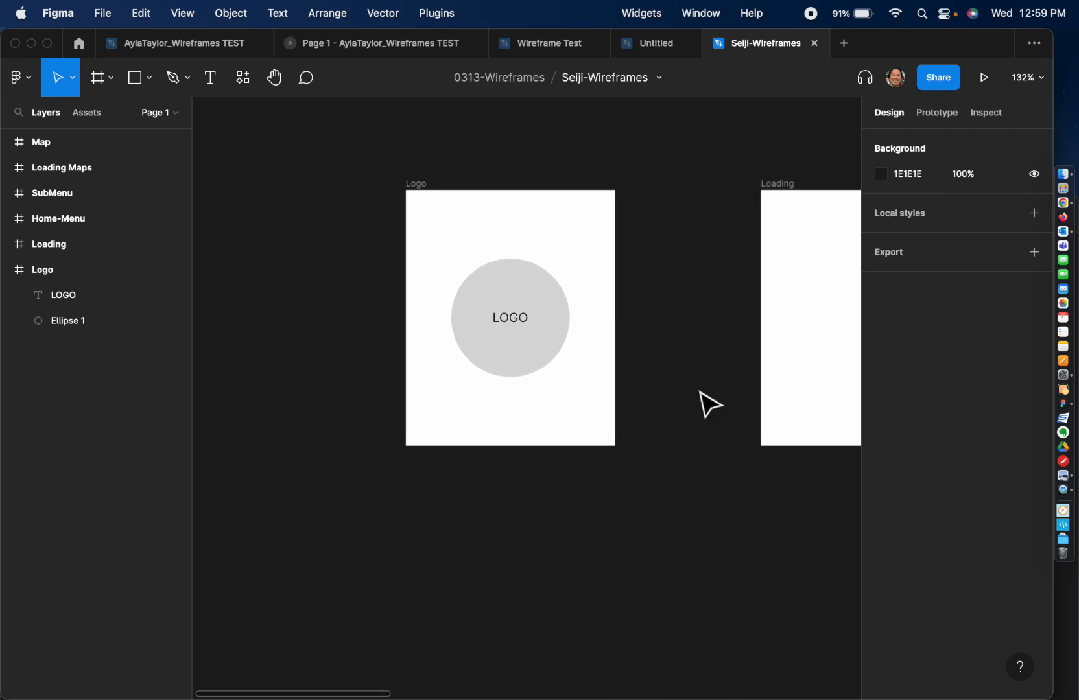
{"action": "left_click_drag", "start_coordinate": [559, 375], "coordinate": [415, 177]}
{"action": "key", "text": "Delete"}
{"action": "left_click", "coordinate": [554, 358]}
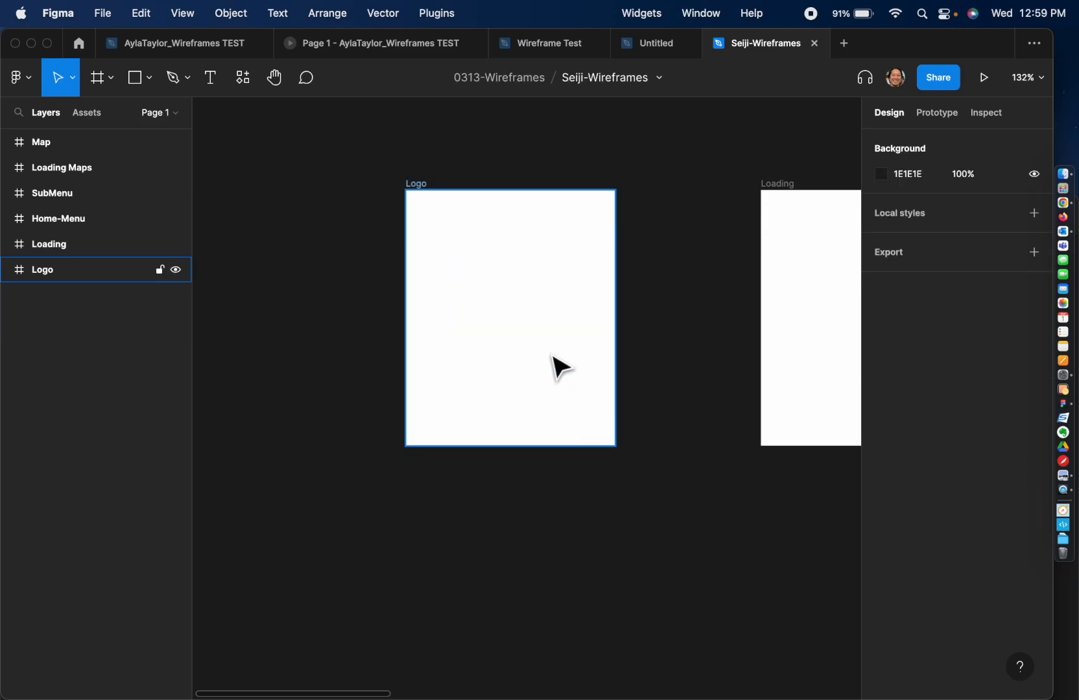
Draw a circle about 96 × 96 in the Logo frame and add a LOGO text label just above it.
{"action": "key", "text": "o"}
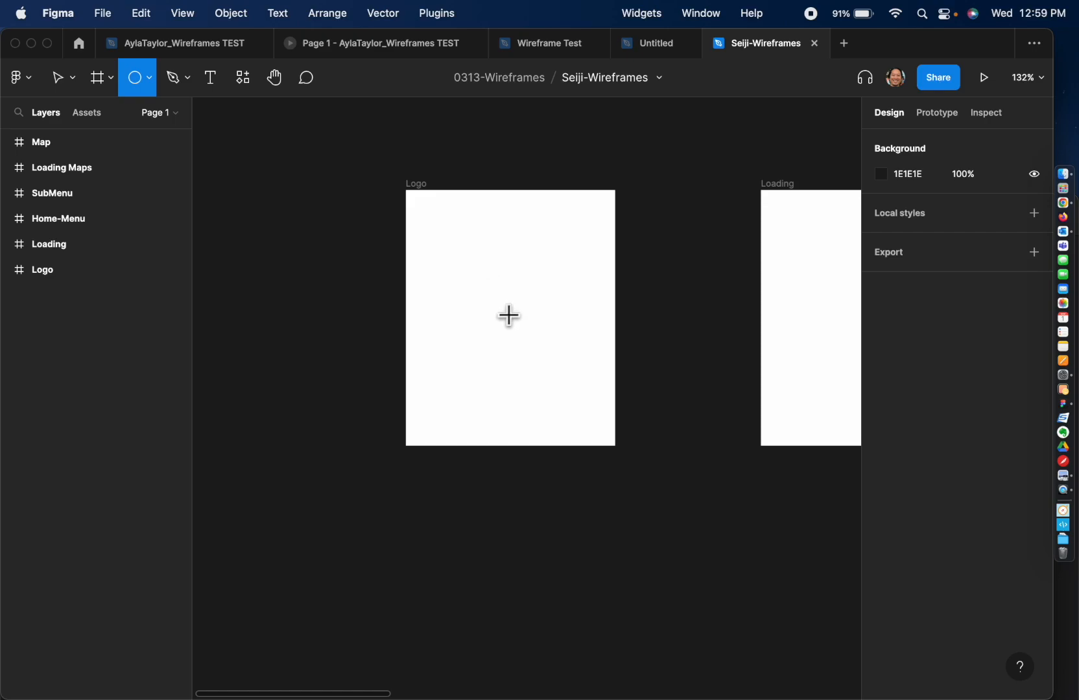
{"action": "left_click_drag", "start_coordinate": [462, 265], "coordinate": [563, 326]}
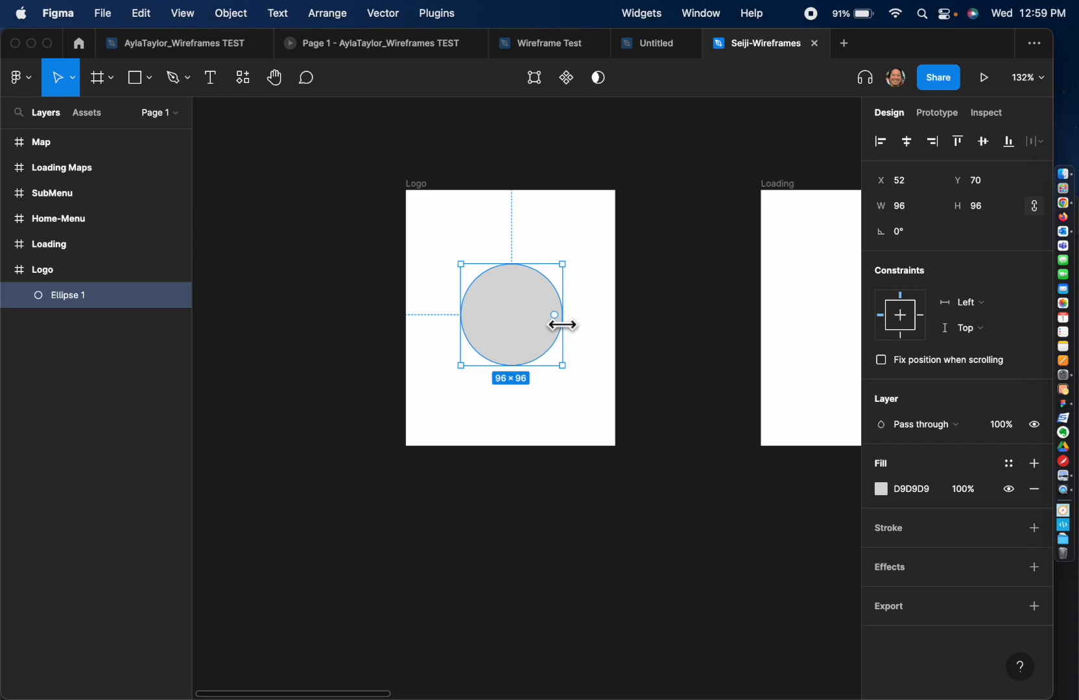
{"action": "key", "text": "t"}
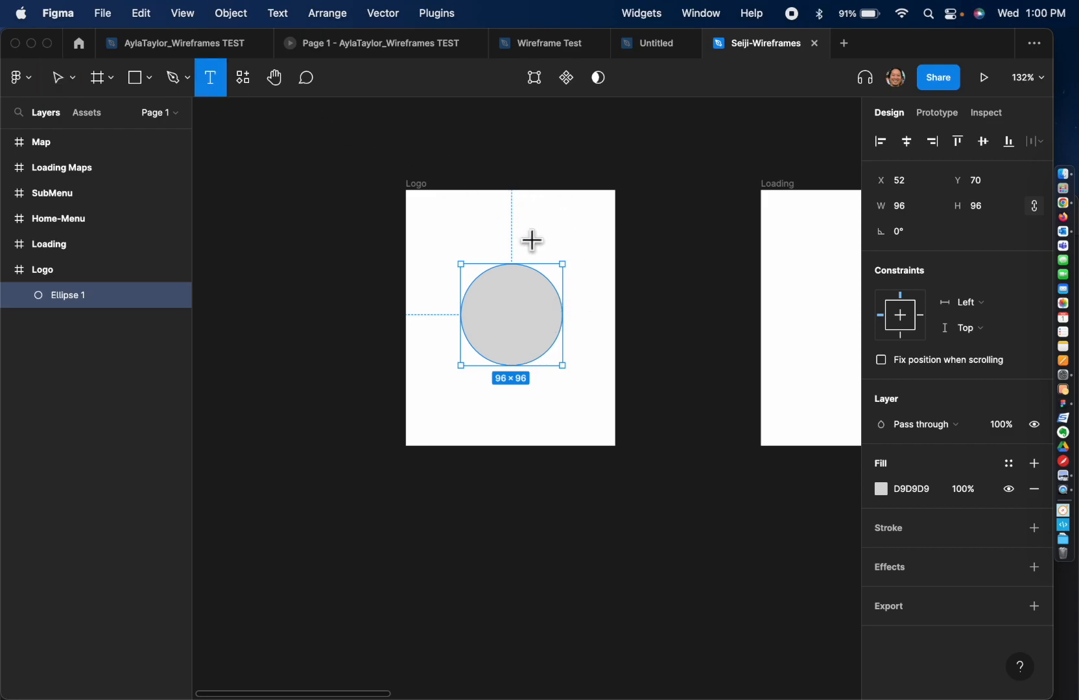
{"action": "left_click", "coordinate": [522, 259]}
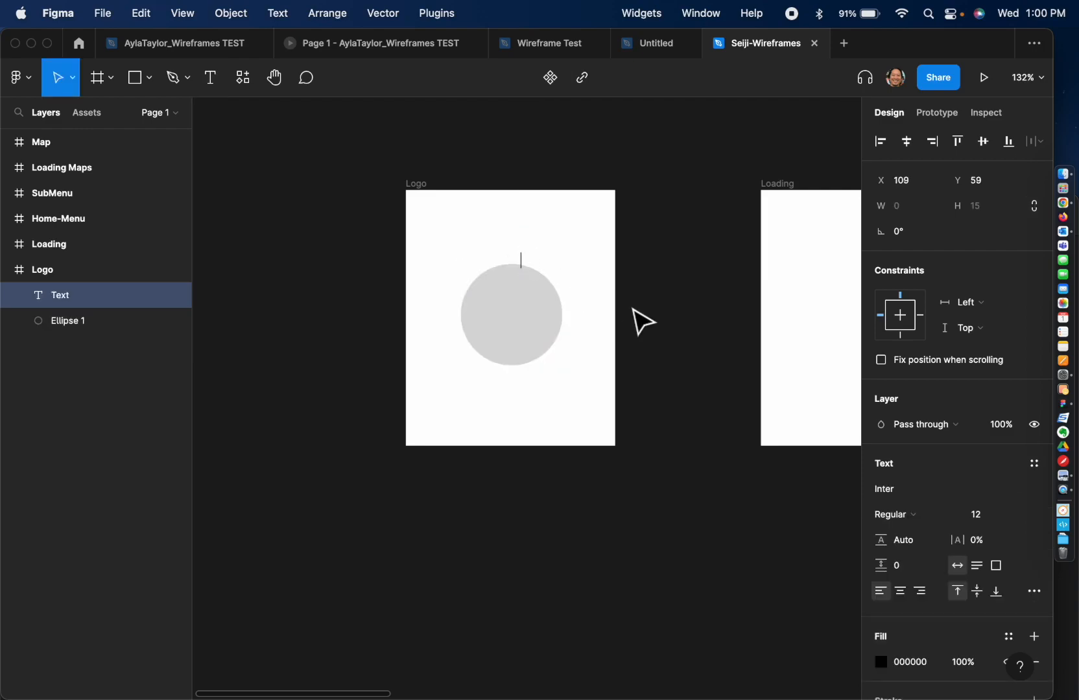
{"action": "type", "text": "LOGO"}
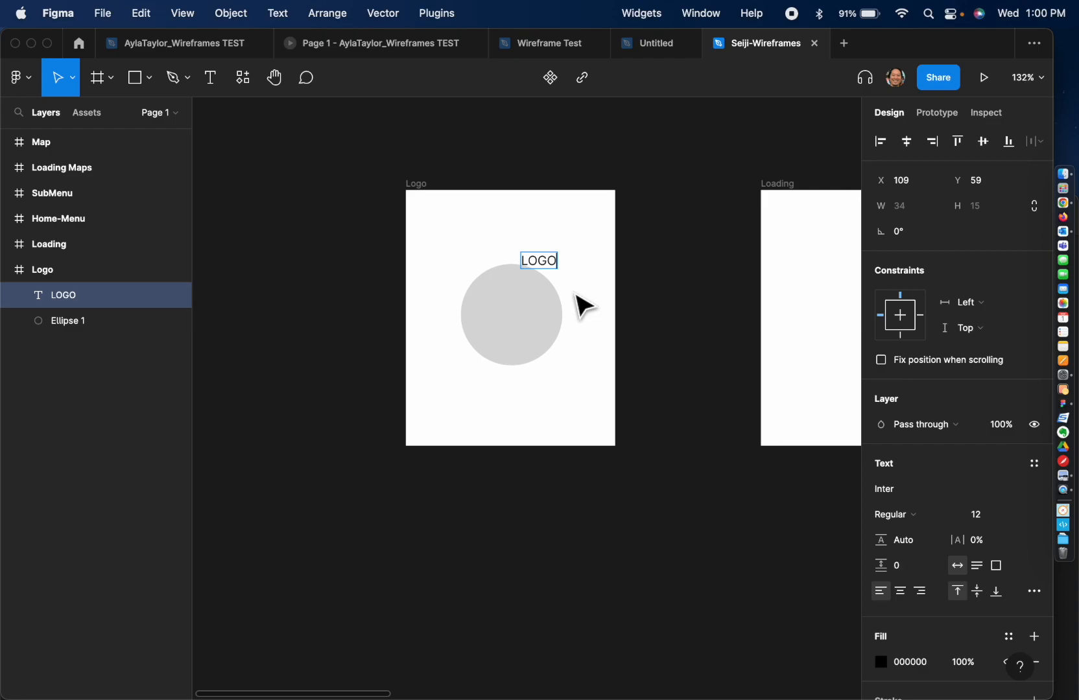
{"action": "key", "text": "Escape"}
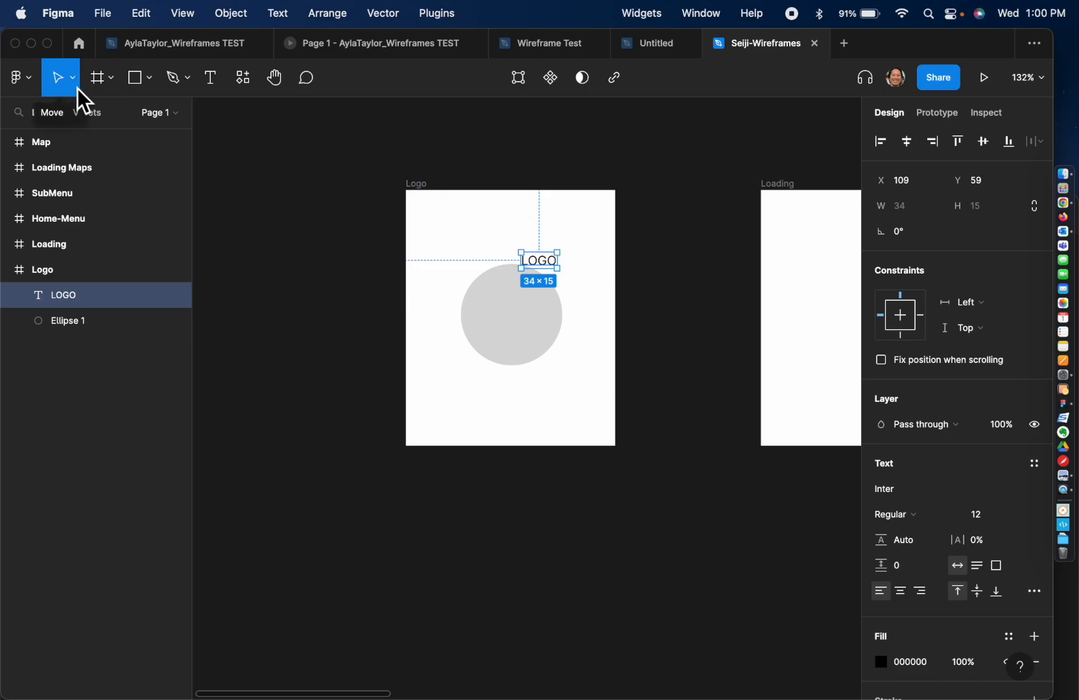
Center the LOGO text on the circle in the Logo frame and nudge the pair slightly lower.
{"action": "left_click_drag", "start_coordinate": [425, 217], "coordinate": [575, 382]}
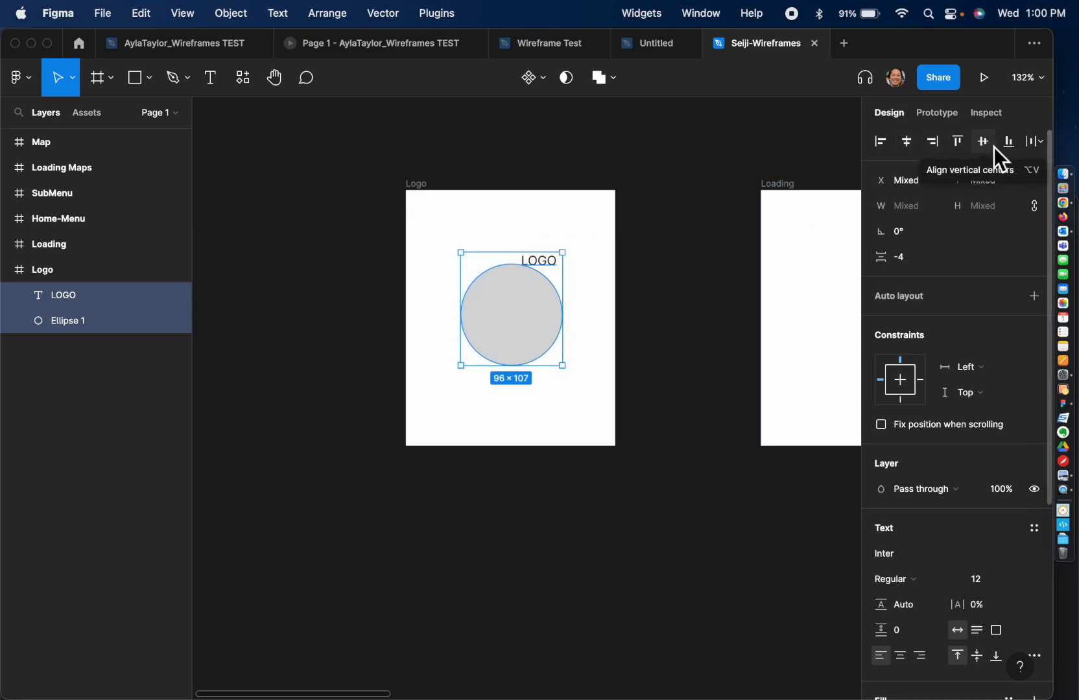
{"action": "left_click", "coordinate": [915, 149]}
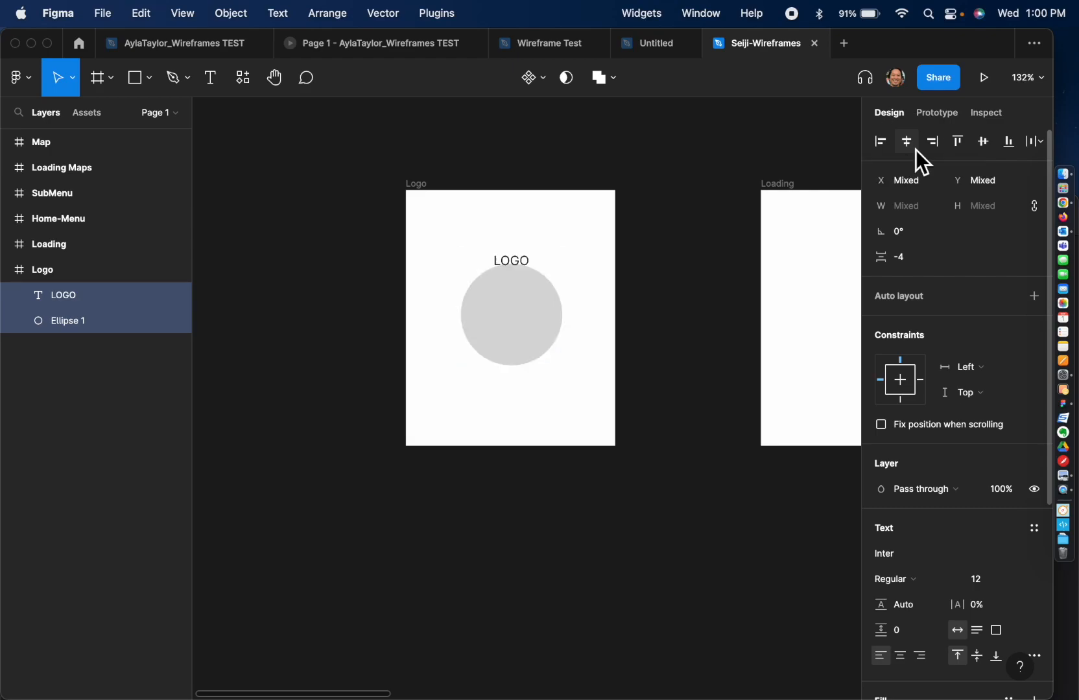
{"action": "left_click", "coordinate": [984, 144]}
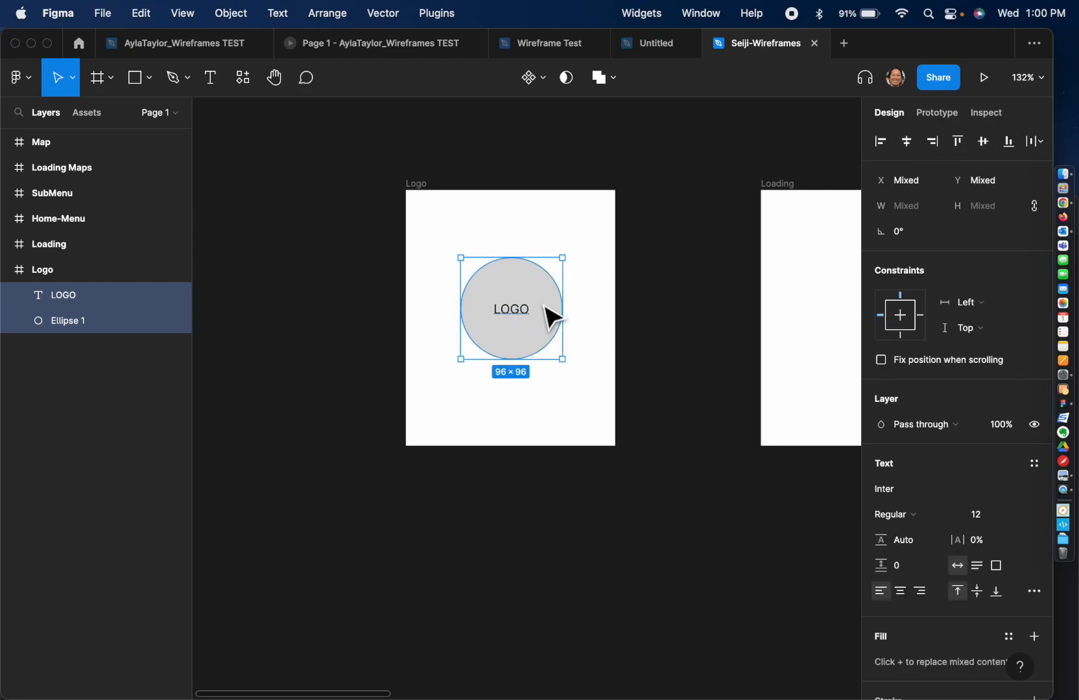
{"action": "left_click_drag", "start_coordinate": [544, 306], "coordinate": [545, 319]}
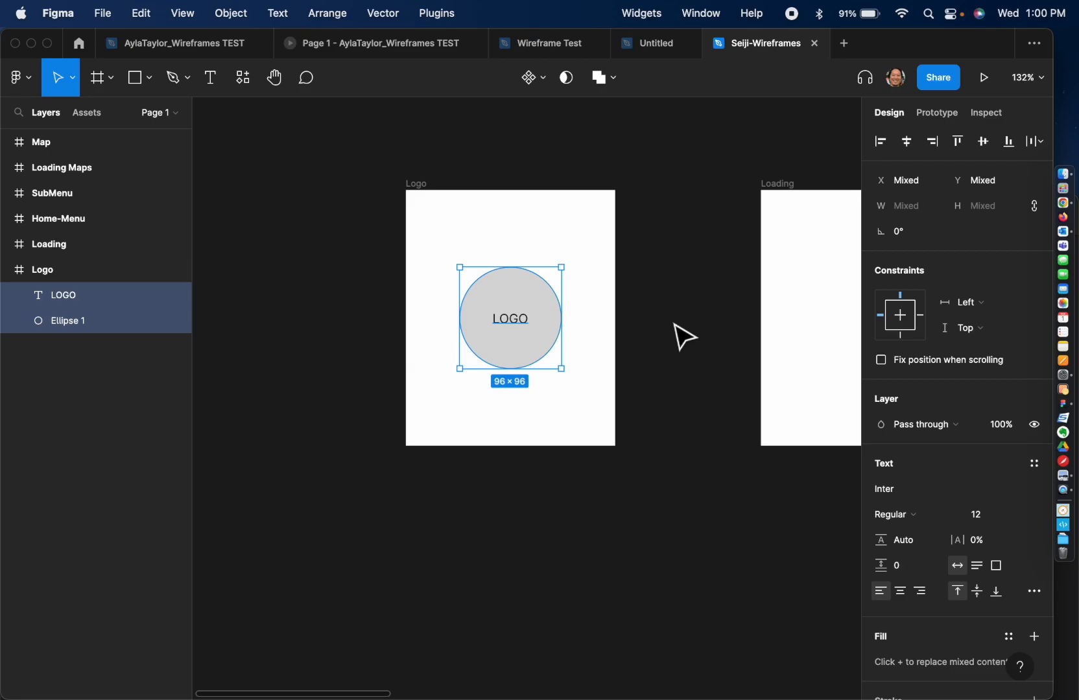
{"action": "left_click", "coordinate": [684, 336]}
Rename the circle in the Logo frame as Logo Circle.
{"action": "scroll", "coordinate": [684, 336], "scroll_direction": "right", "scroll_amount": 3}
{"action": "scroll", "coordinate": [684, 336], "scroll_direction": "up", "scroll_amount": 1}
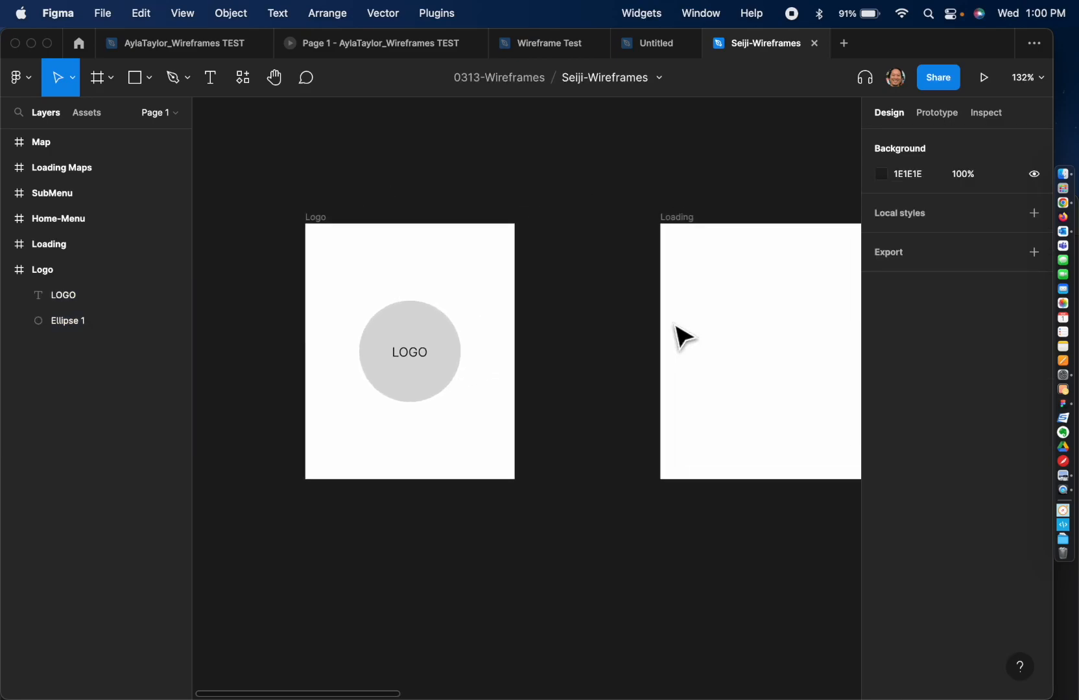
{"action": "scroll", "coordinate": [684, 335], "scroll_direction": "right", "scroll_amount": 3}
{"action": "scroll", "coordinate": [684, 335], "scroll_direction": "down", "scroll_amount": 1}
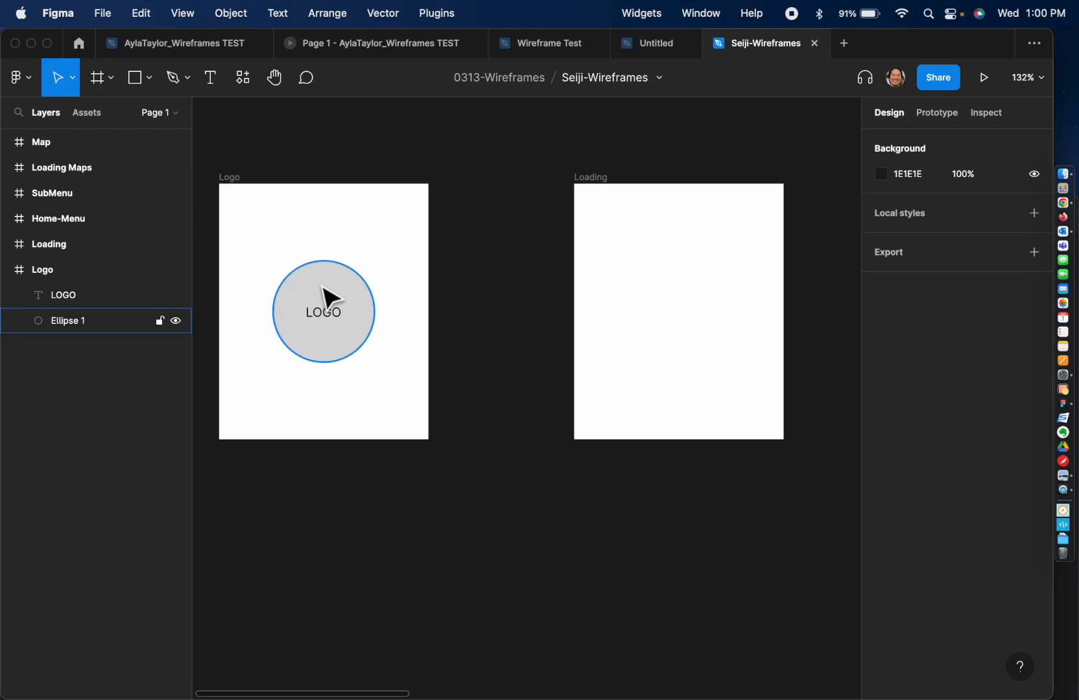
{"action": "left_click", "coordinate": [237, 178]}
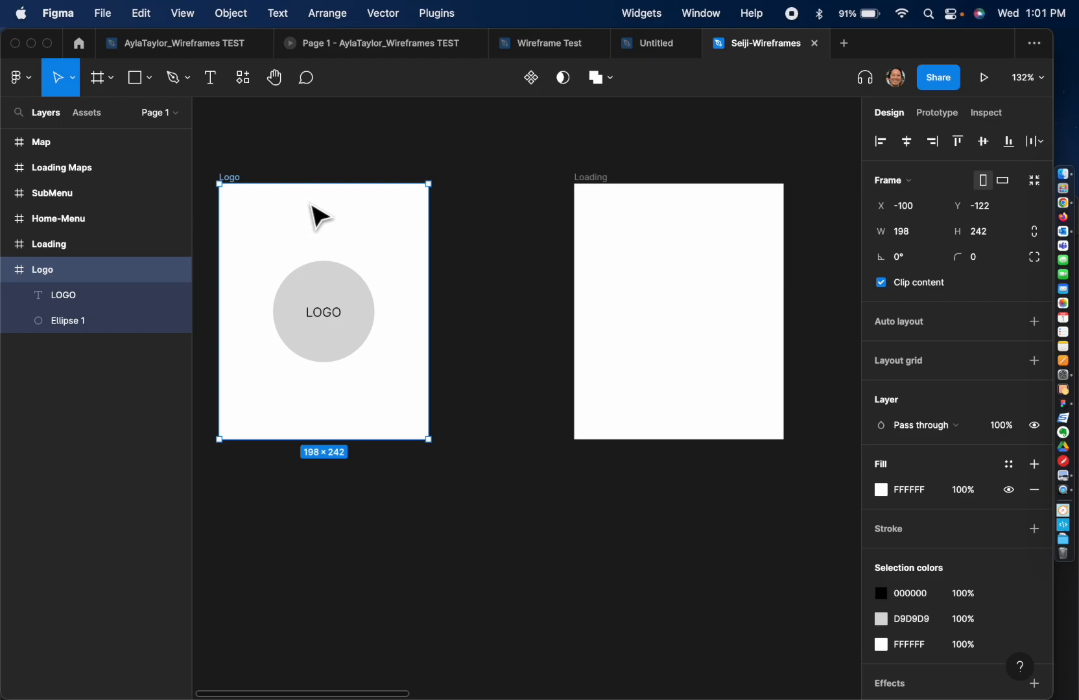
{"action": "double_click", "coordinate": [45, 270]}
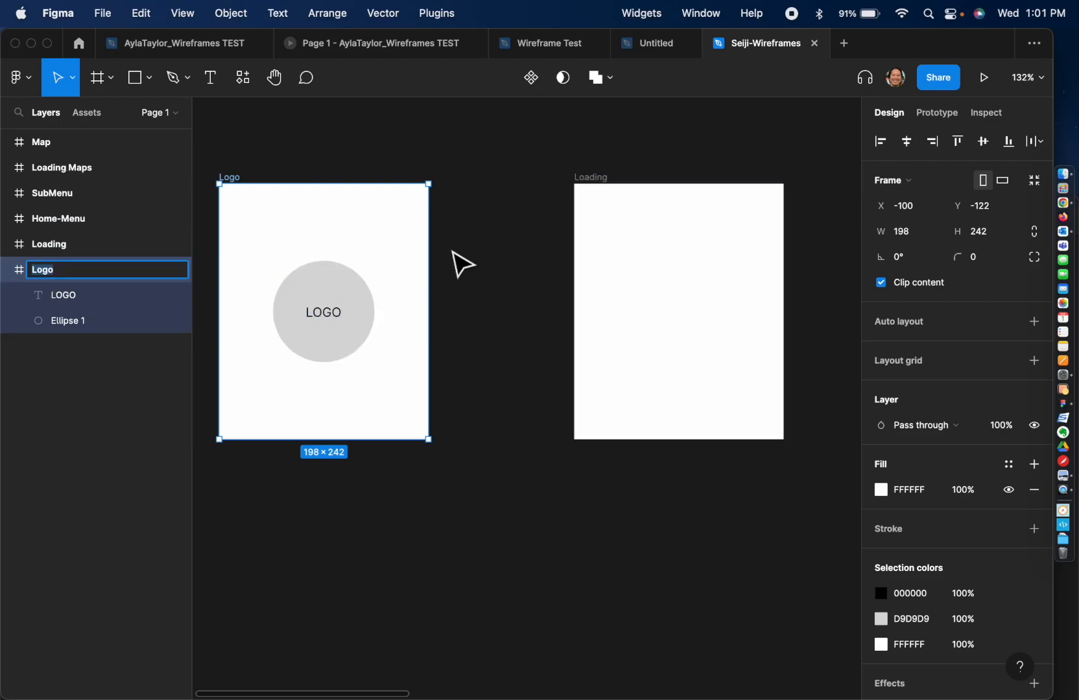
{"action": "left_click", "coordinate": [326, 303]}
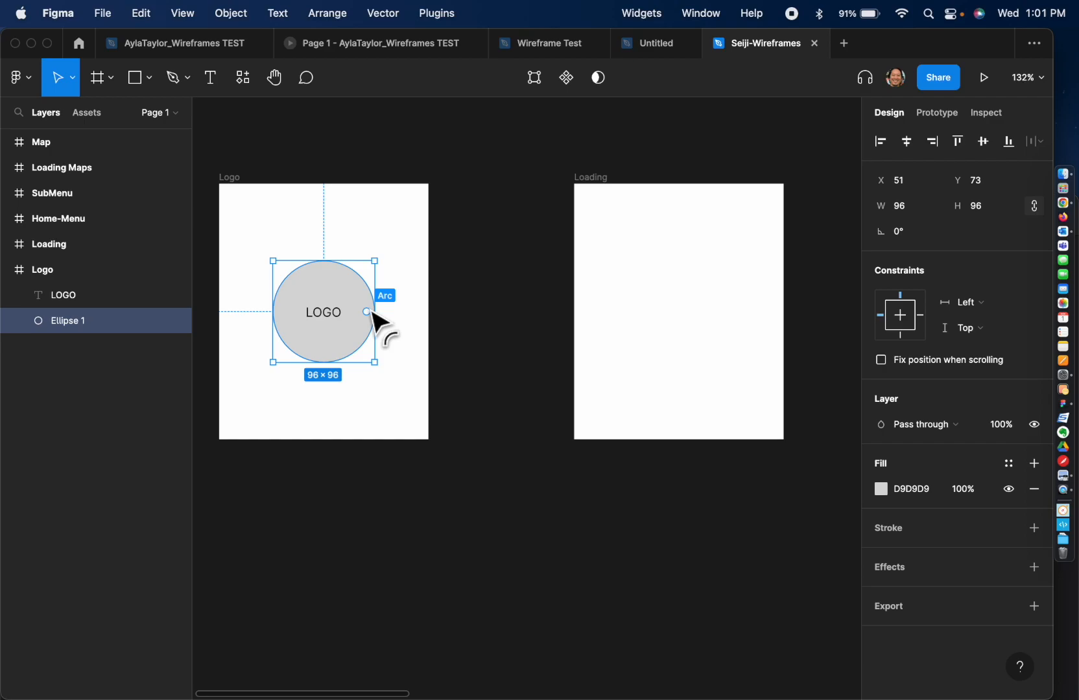
{"action": "key", "text": "super+r"}
{"action": "type", "text": "Logo Circle"}
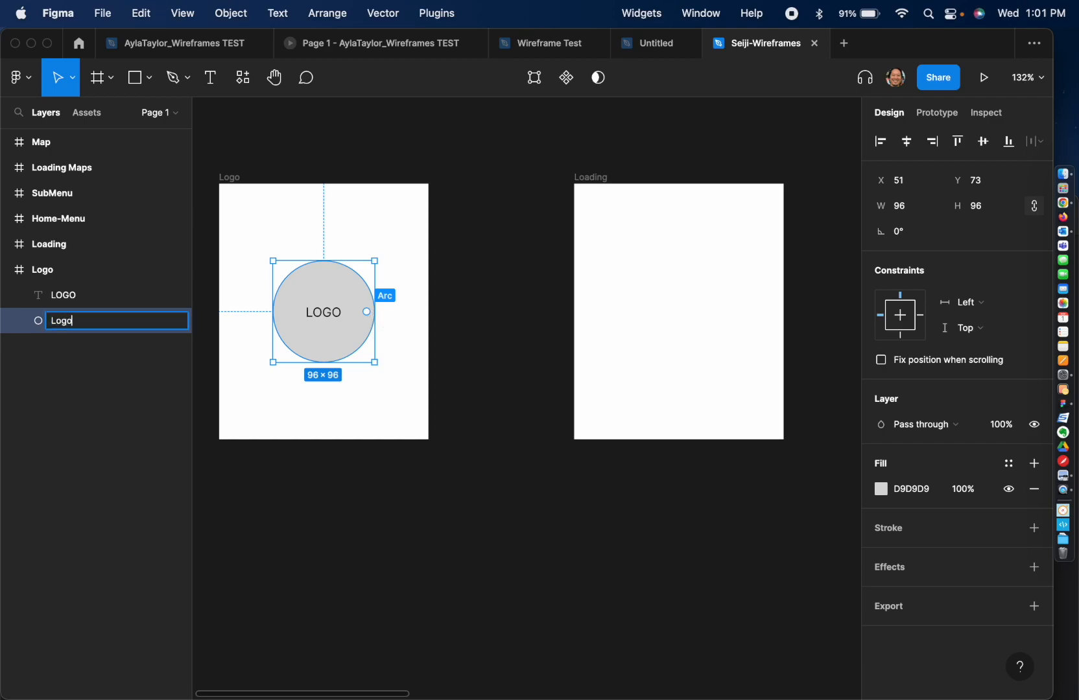
{"action": "key", "text": "Return"}
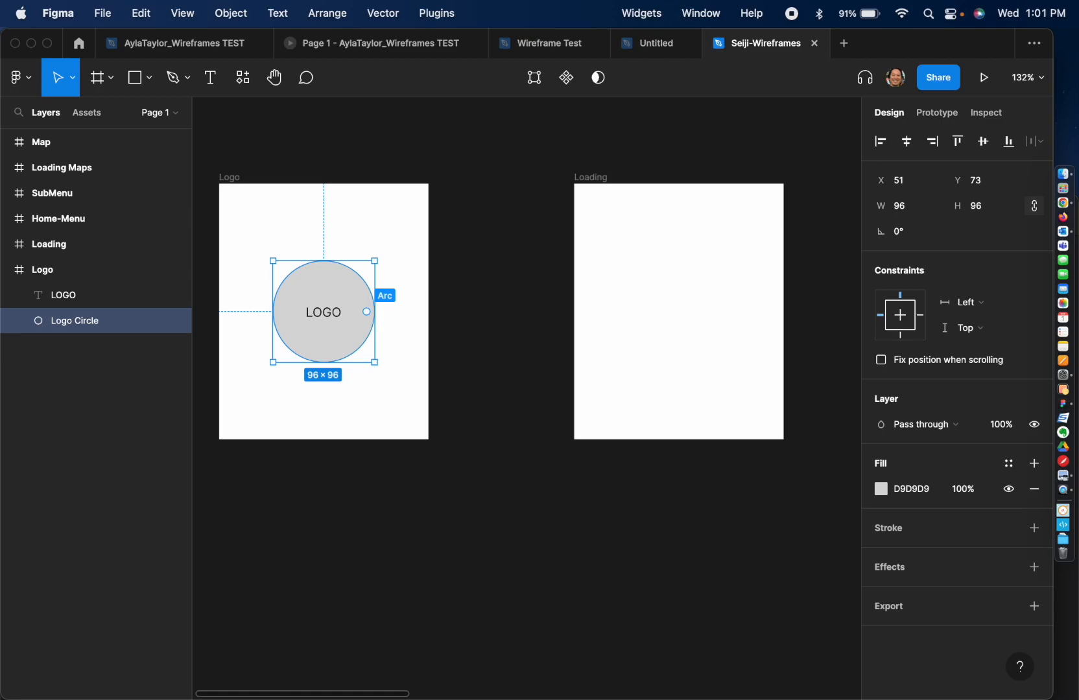
Draw a thin rectangle about 156 × 9 across the middle of the Loading frame as a progress bar.
{"action": "left_click", "coordinate": [504, 322]}
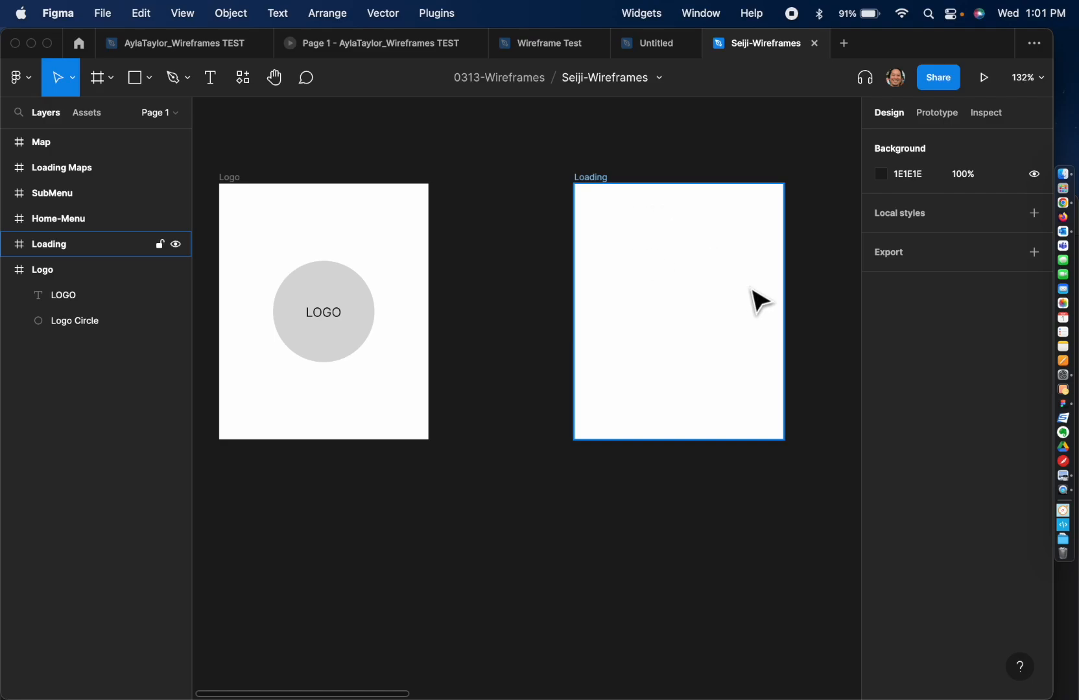
{"action": "scroll", "coordinate": [774, 313], "scroll_direction": "right", "scroll_amount": 3}
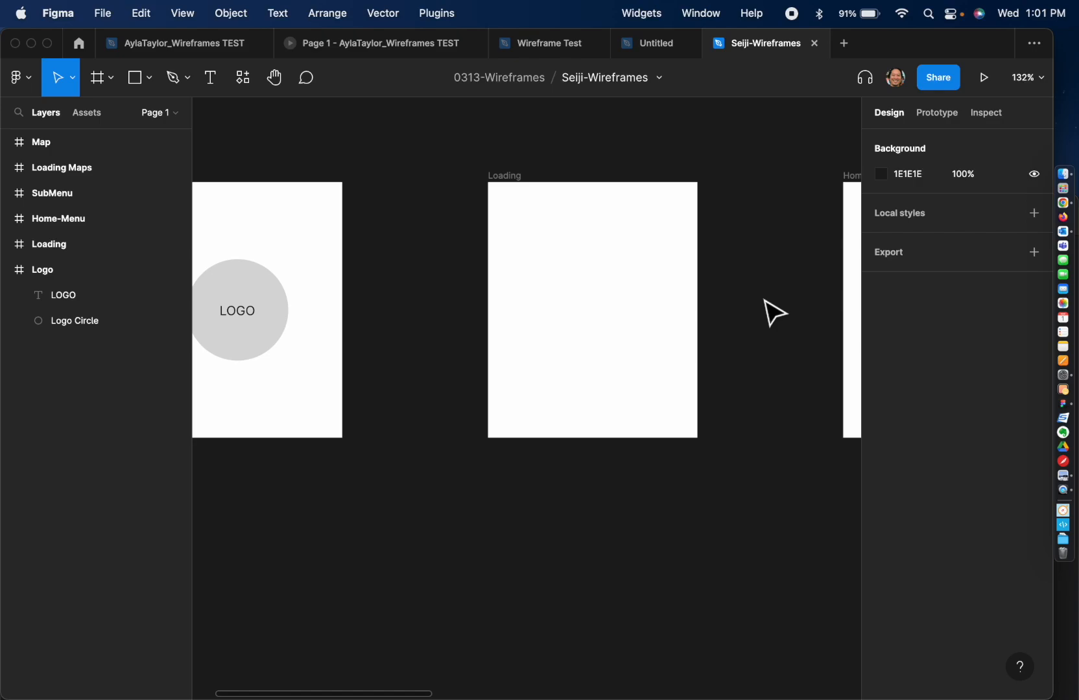
{"action": "key", "text": "r"}
{"action": "left_click_drag", "start_coordinate": [508, 301], "coordinate": [675, 310]}
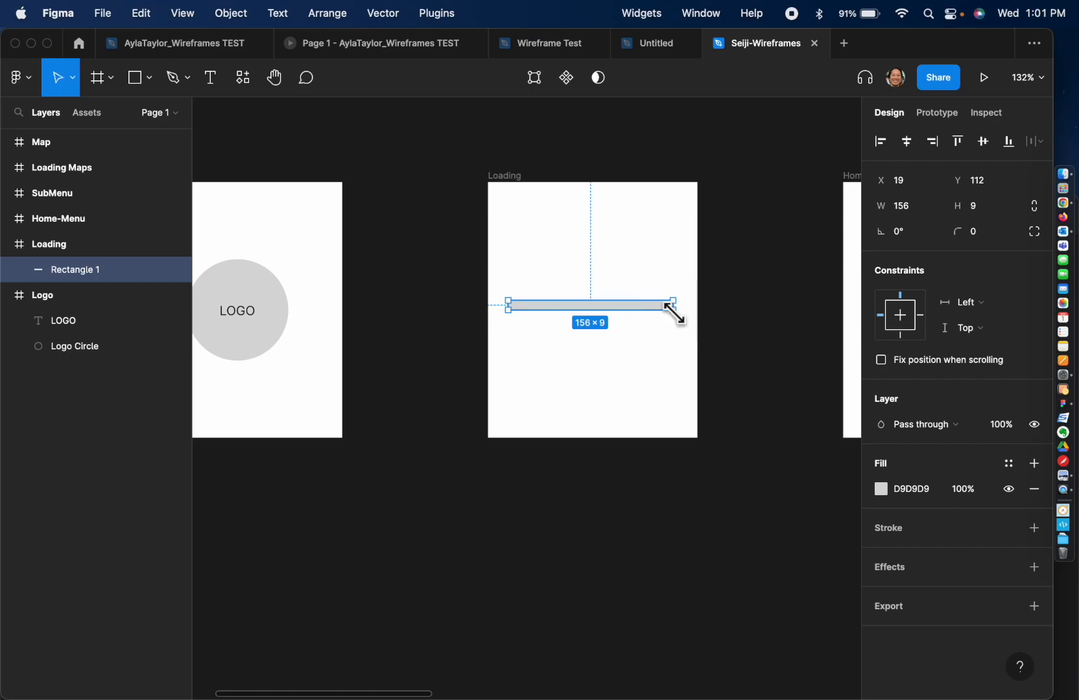
{"action": "left_click", "coordinate": [713, 259]}
Add a LOADING text label above the bar in the Loading frame.
{"action": "key", "text": "t"}
{"action": "left_click", "coordinate": [556, 252]}
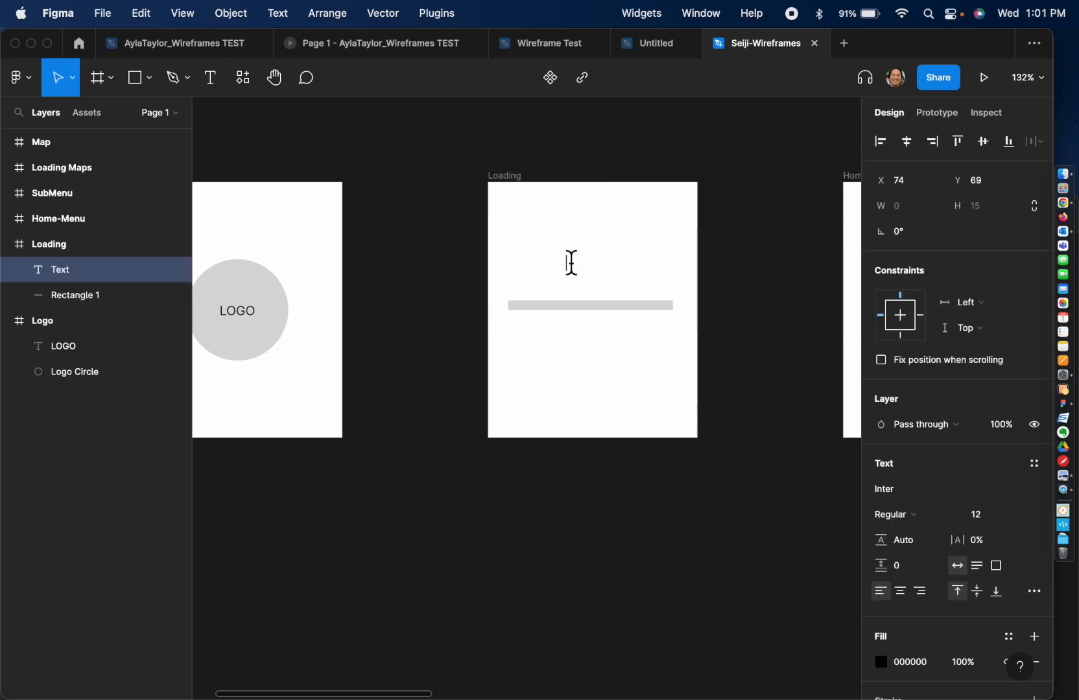
{"action": "type", "text": "LOADING"}
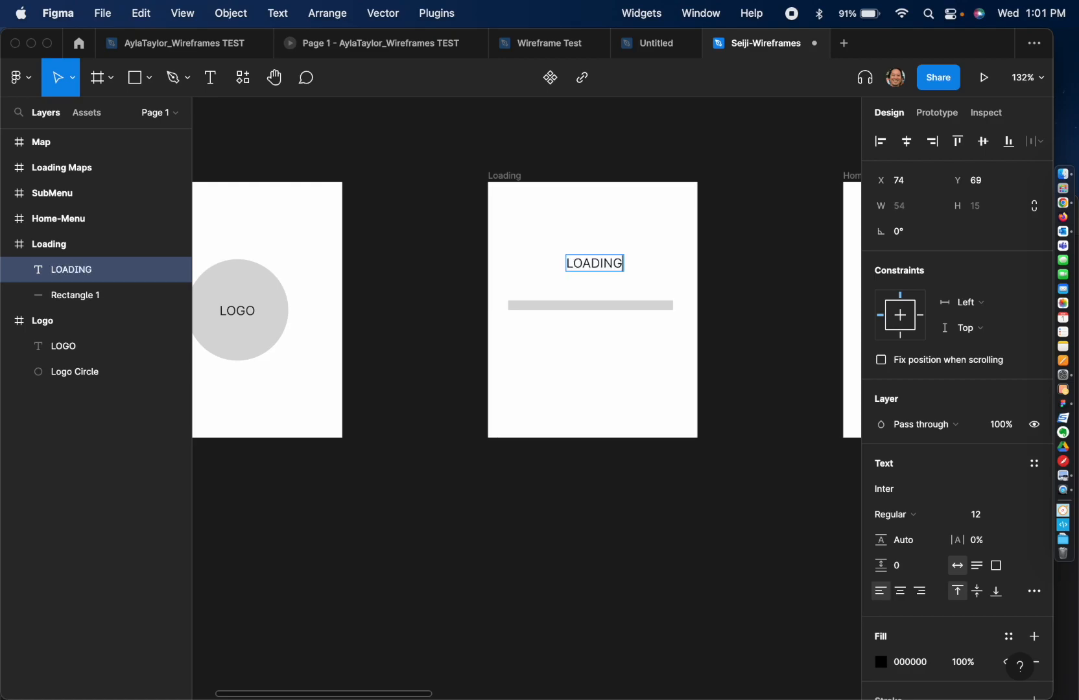
{"action": "key", "text": "Escape"}
Center the LOADING text horizontally over the bar and move the text down closer to the bar.
{"action": "left_click_drag", "start_coordinate": [650, 357], "coordinate": [551, 255]}
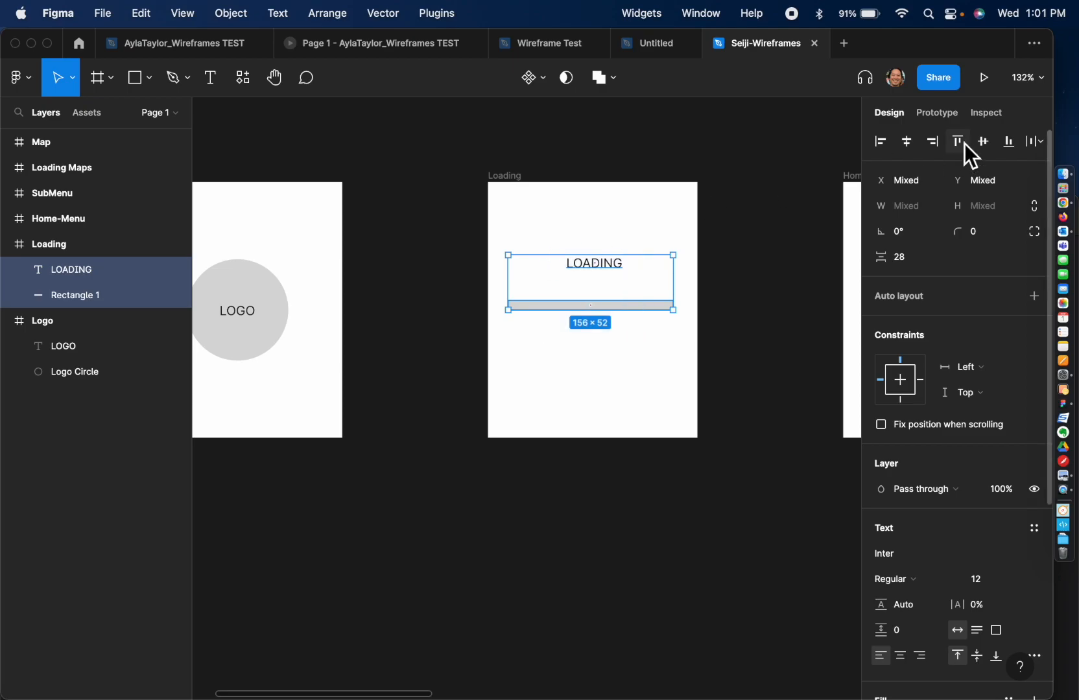
{"action": "left_click", "coordinate": [913, 149]}
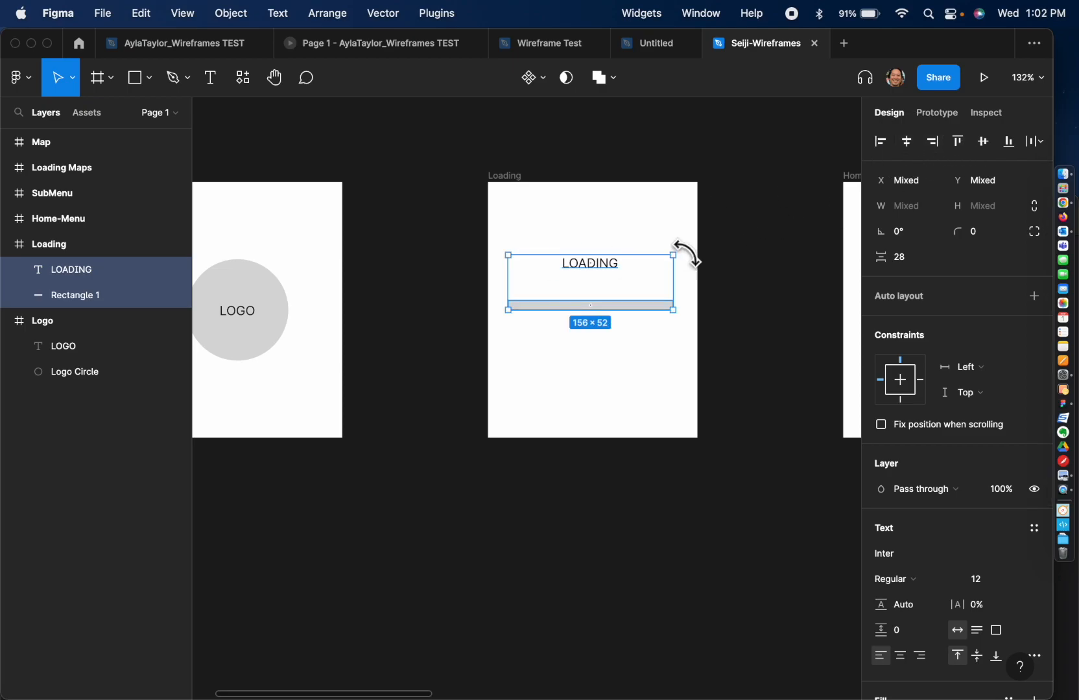
{"action": "left_click", "coordinate": [655, 277]}
{"action": "left_click_drag", "start_coordinate": [606, 267], "coordinate": [607, 293]}
Move the LOADING label and bar together slightly lower in the Loading frame.
{"action": "left_click_drag", "start_coordinate": [667, 350], "coordinate": [551, 261]}
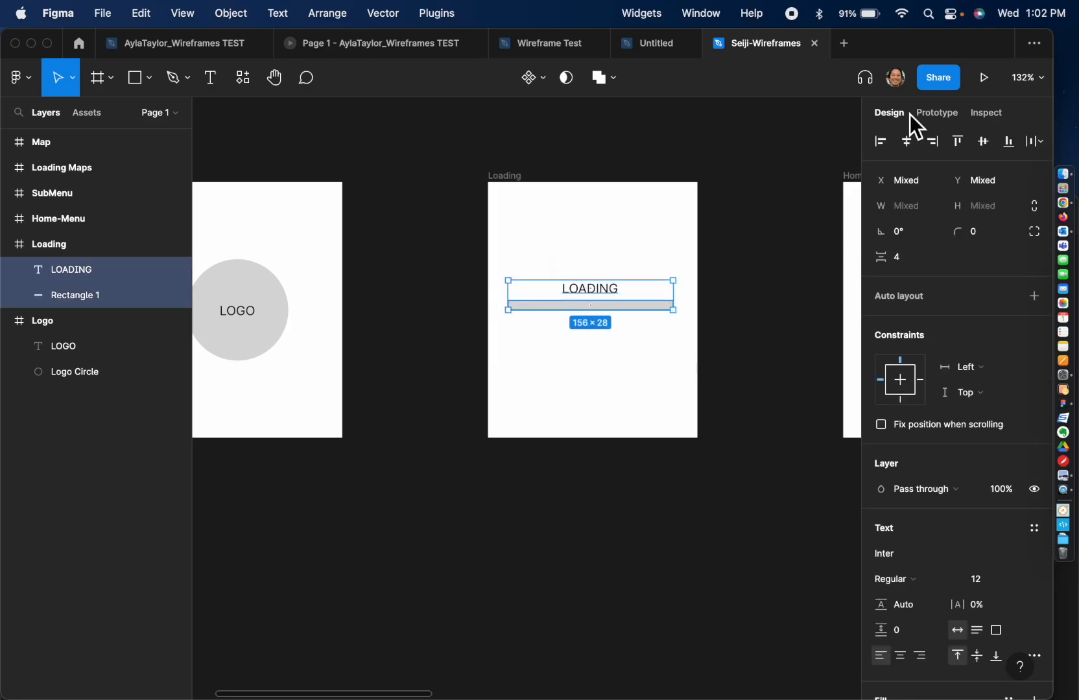
{"action": "left_click", "coordinate": [990, 146]}
{"action": "key", "text": "super+z"}
{"action": "left_click_drag", "start_coordinate": [643, 290], "coordinate": [643, 305]}
{"action": "left_click", "coordinate": [758, 337]}
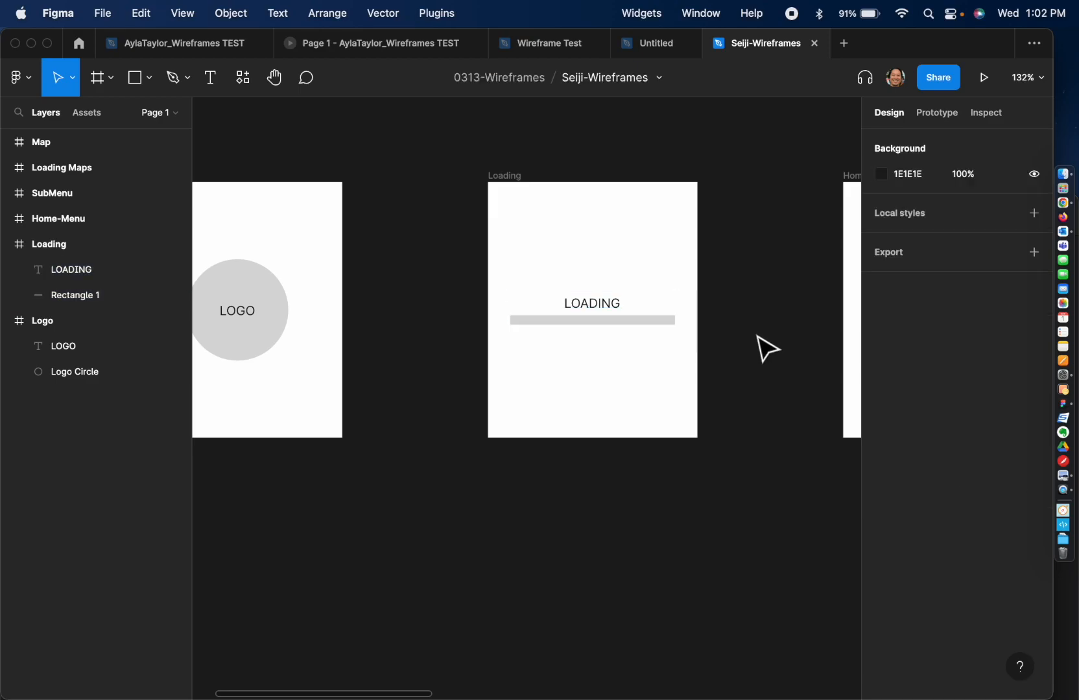
{"action": "left_click_drag", "start_coordinate": [666, 346], "coordinate": [588, 309]}
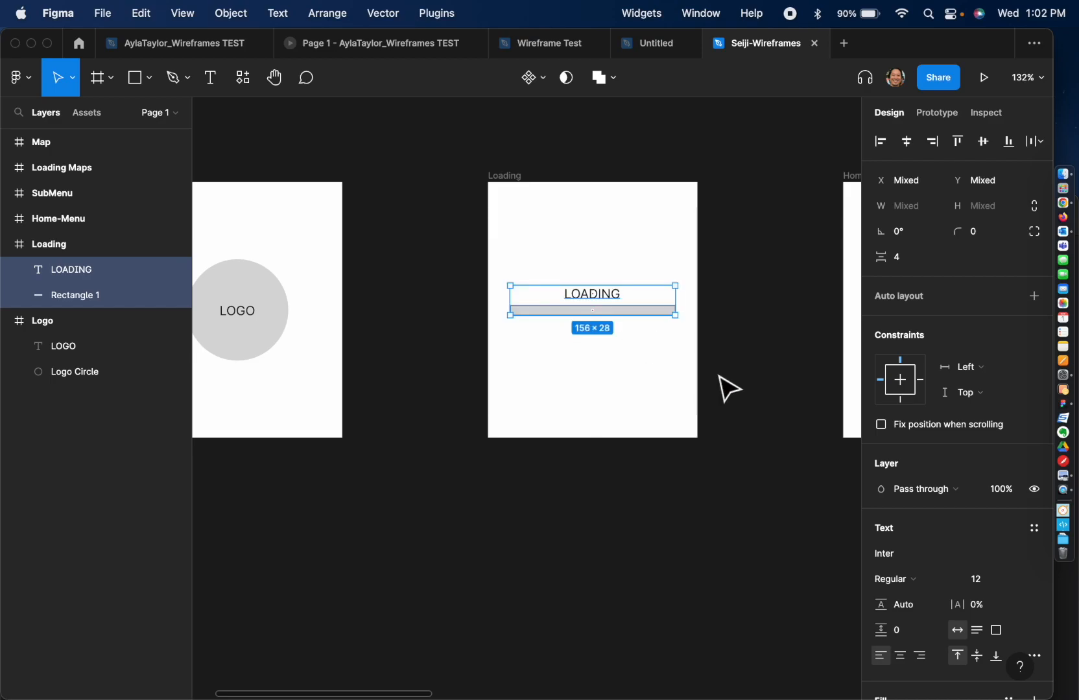
{"action": "left_click", "coordinate": [730, 388]}
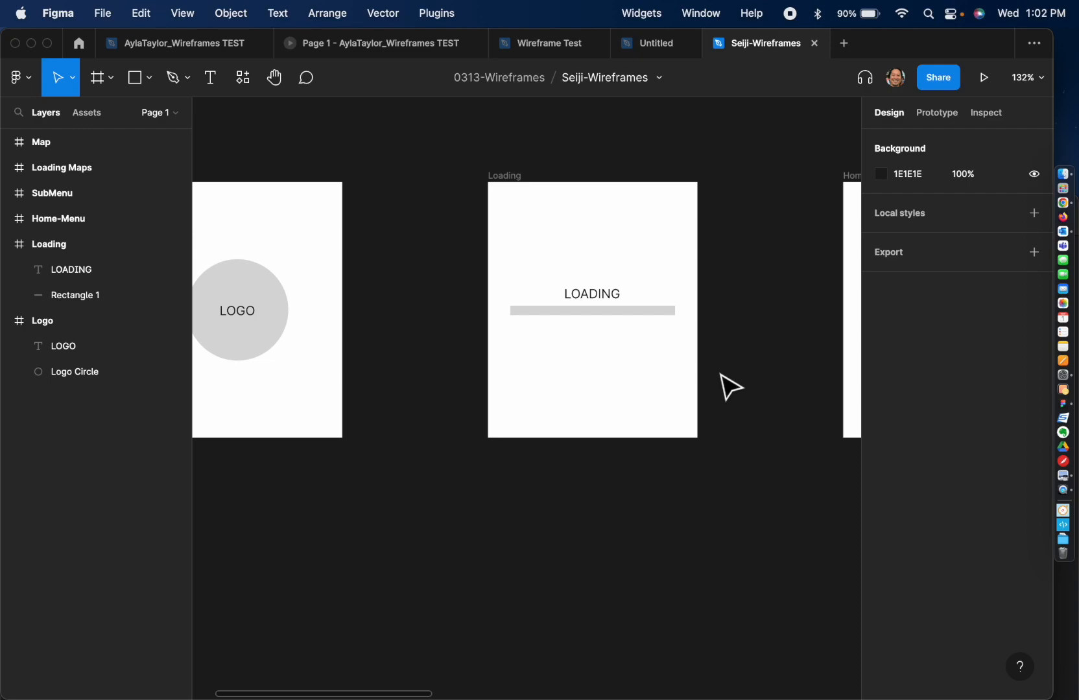
Add a MENU text label at the top center of the Home-Menu frame.
{"action": "scroll", "coordinate": [730, 388], "scroll_direction": "right", "scroll_amount": 3}
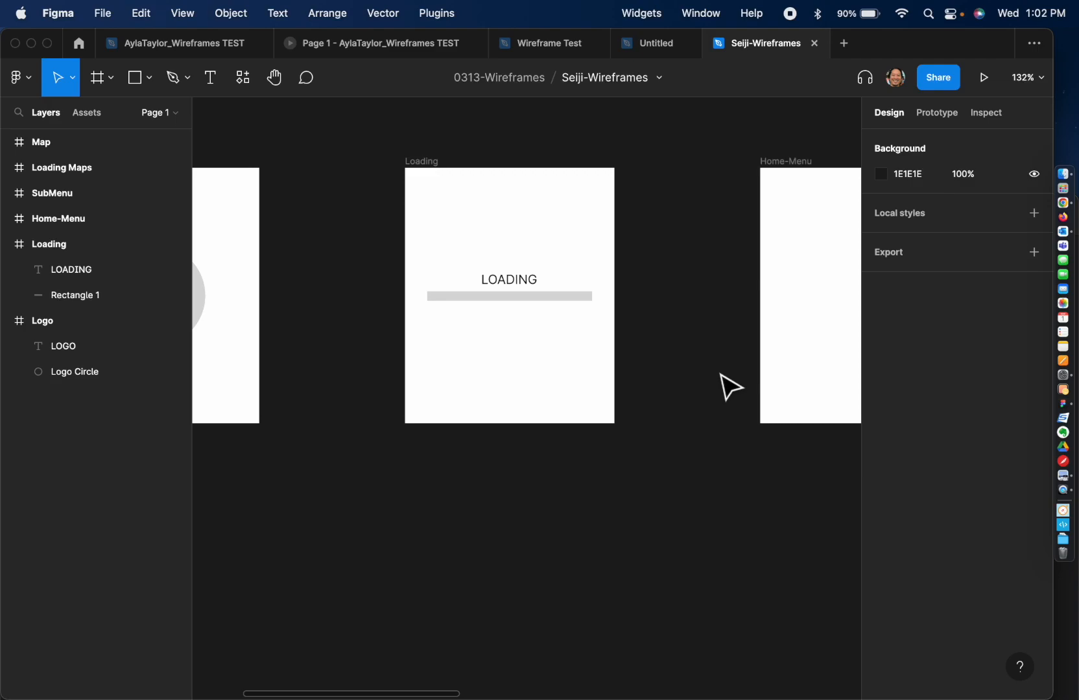
{"action": "scroll", "coordinate": [729, 387], "scroll_direction": "right", "scroll_amount": 10}
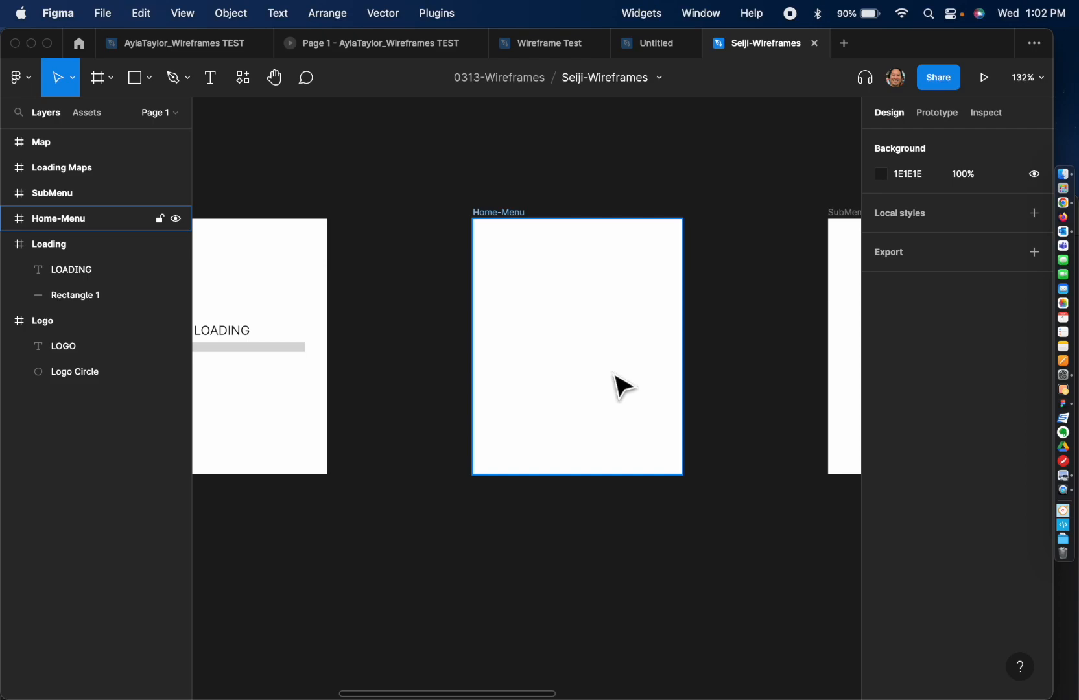
{"action": "left_click", "coordinate": [696, 350]}
{"action": "key", "text": "t"}
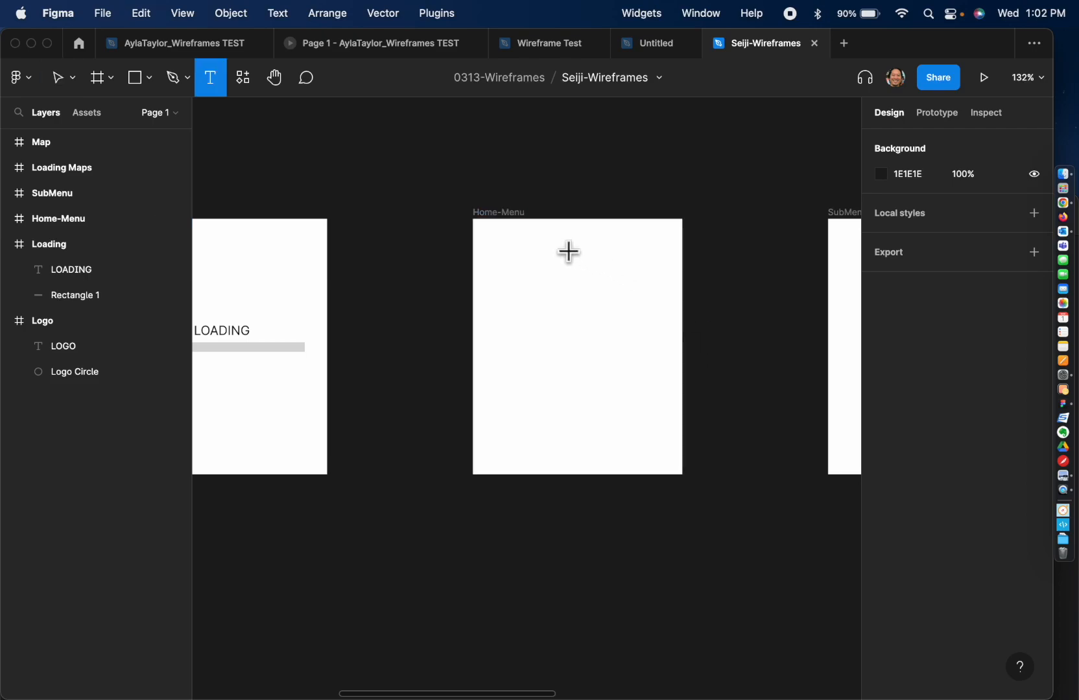
{"action": "left_click", "coordinate": [534, 250]}
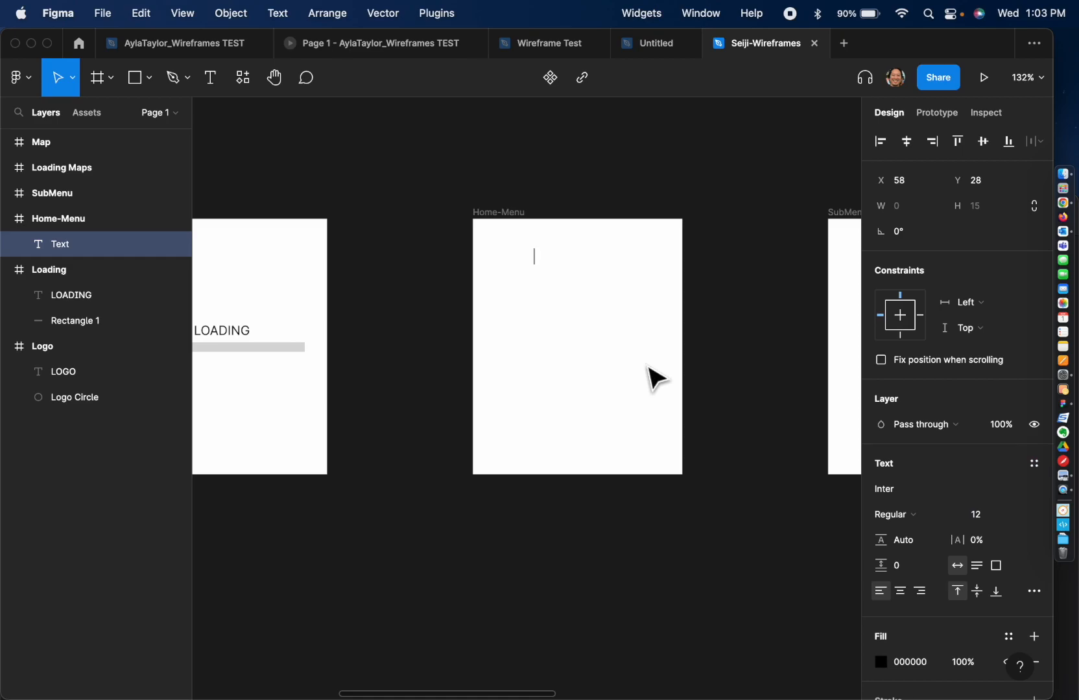
{"action": "type", "text": "MENU"}
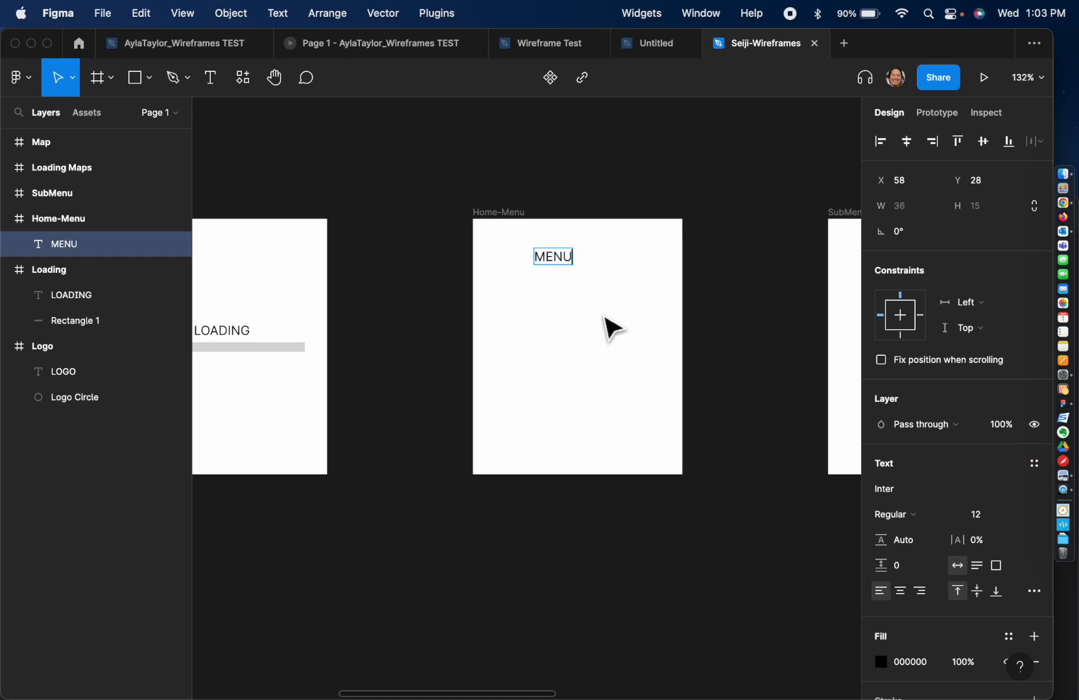
{"action": "key", "text": "Escape"}
{"action": "left_click_drag", "start_coordinate": [555, 260], "coordinate": [581, 243]}
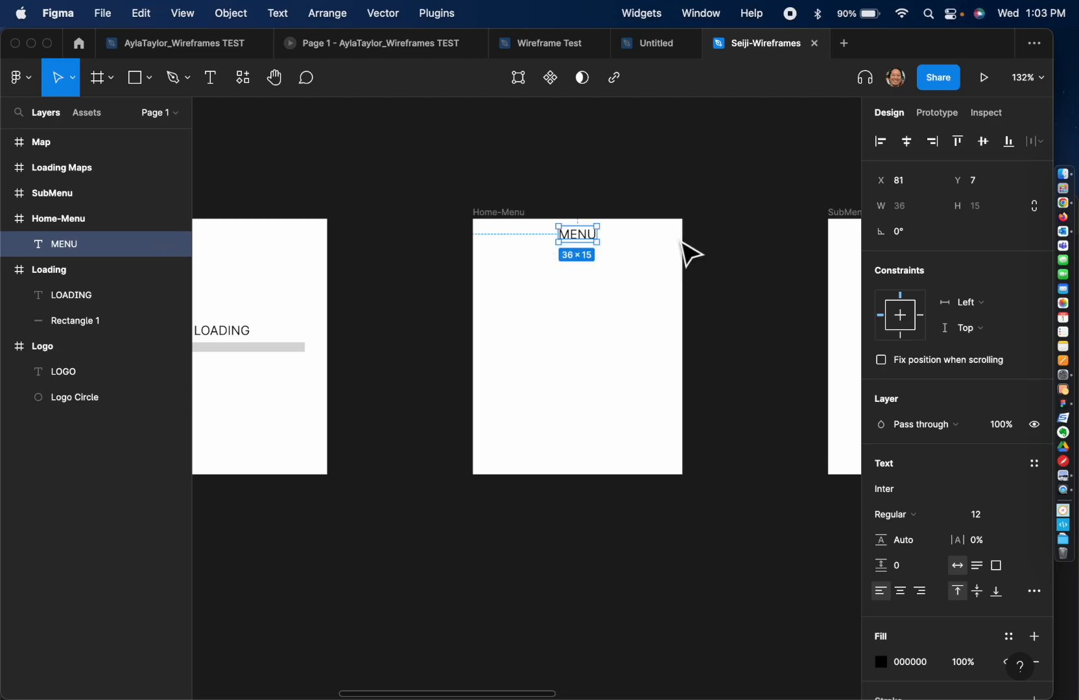
{"action": "left_click", "coordinate": [663, 280]}
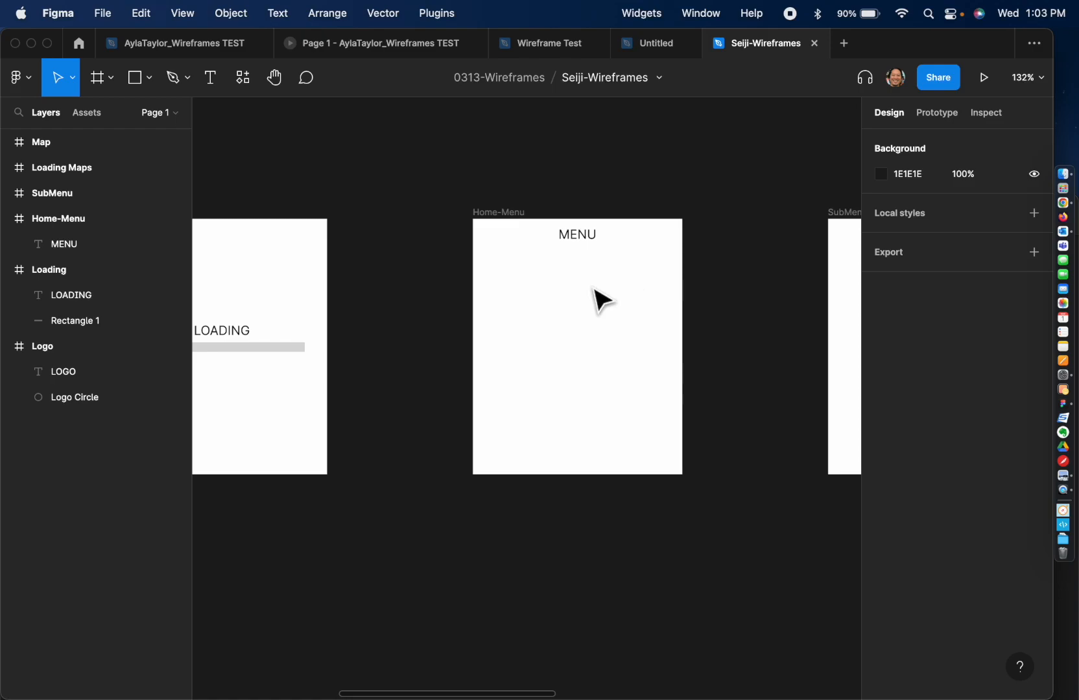
Draw a circle below the MENU label in the Home-Menu frame and set its size to 60 × 60.
{"action": "key", "text": "o"}
{"action": "left_click_drag", "start_coordinate": [508, 280], "coordinate": [569, 333]}
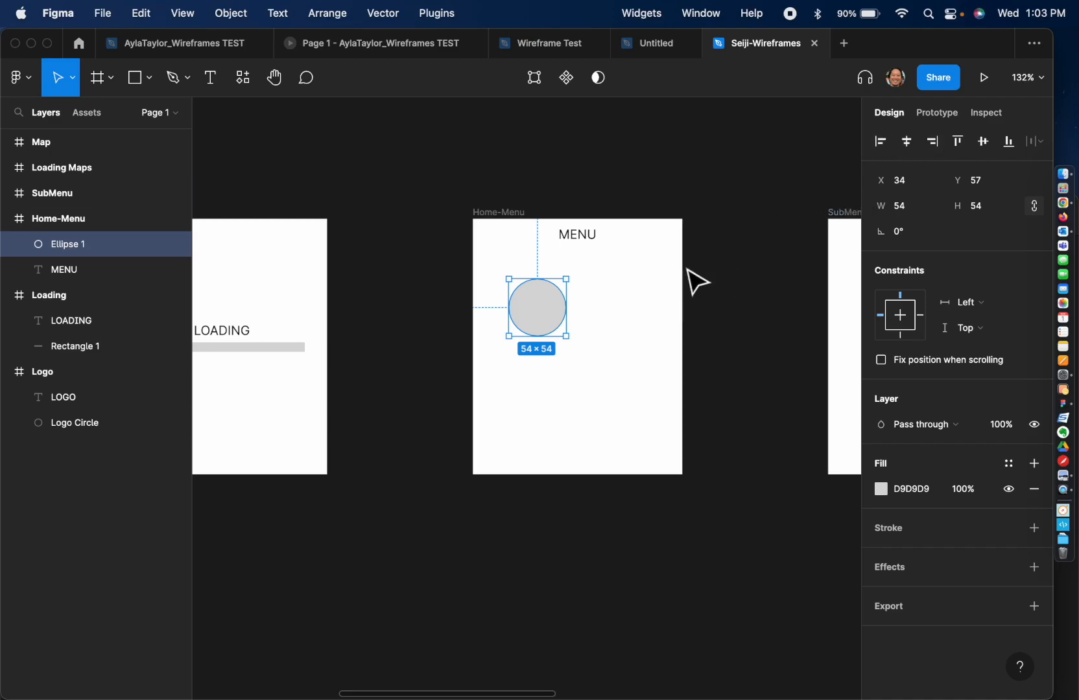
{"action": "left_click", "coordinate": [906, 208]}
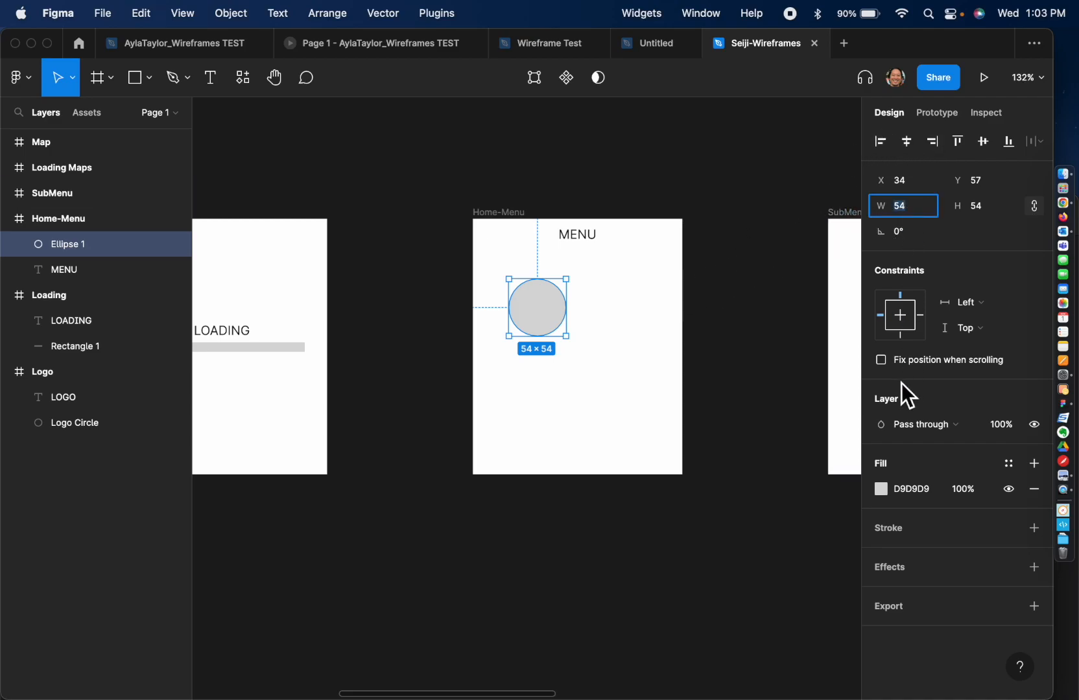
{"action": "key", "text": "Tab"}
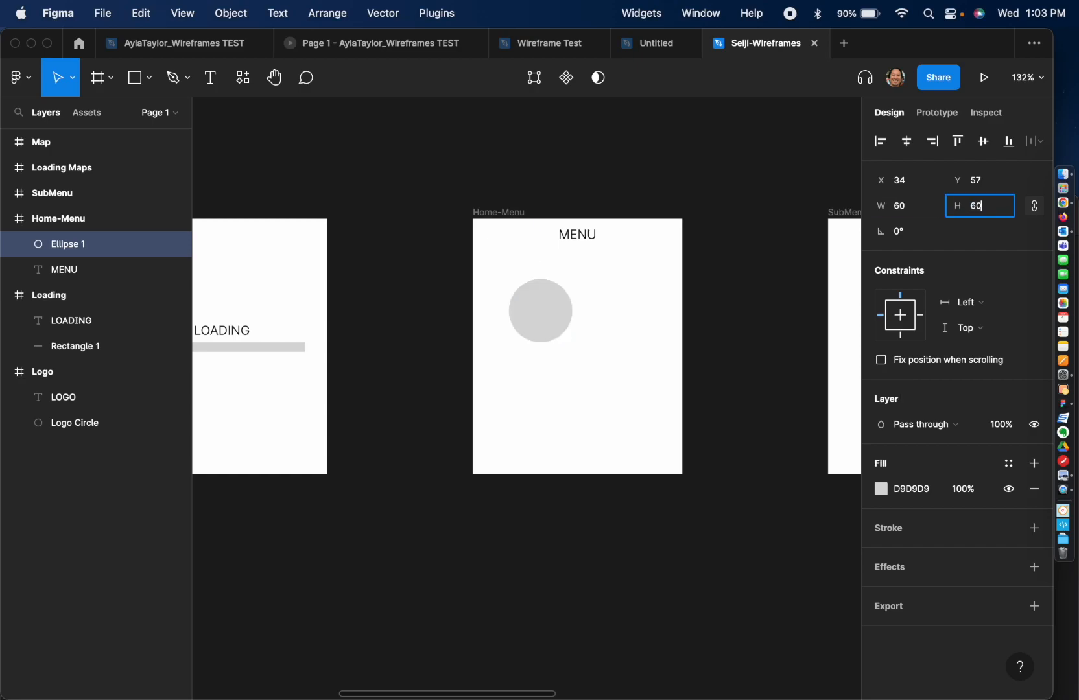
{"action": "left_click", "coordinate": [580, 397]}
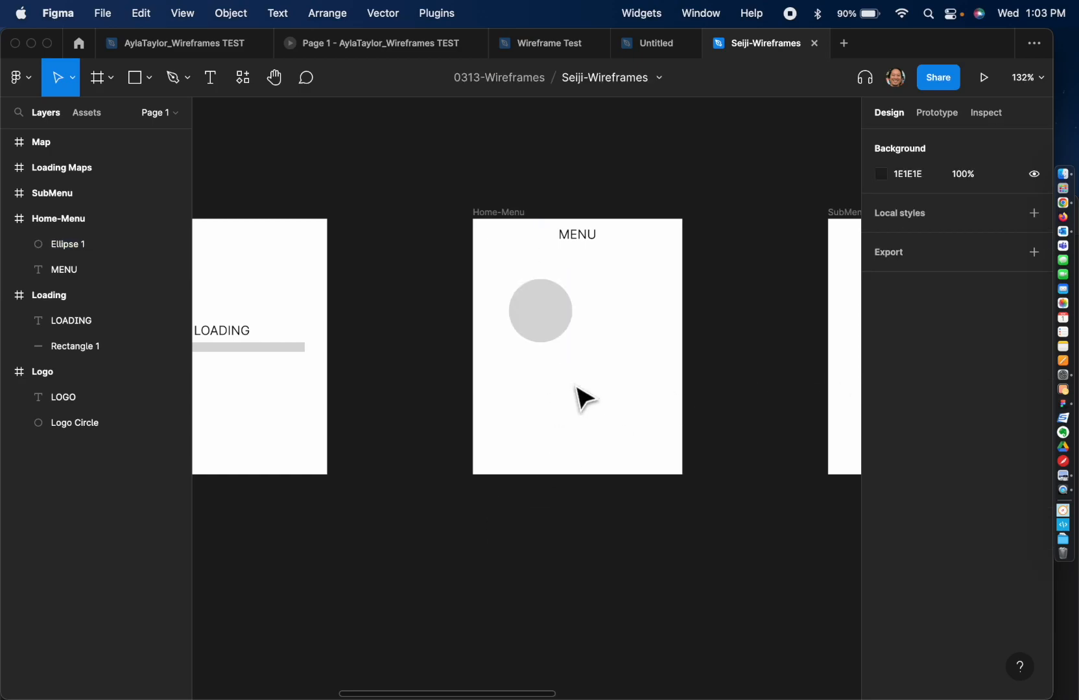
{"action": "left_click", "coordinate": [497, 210]}
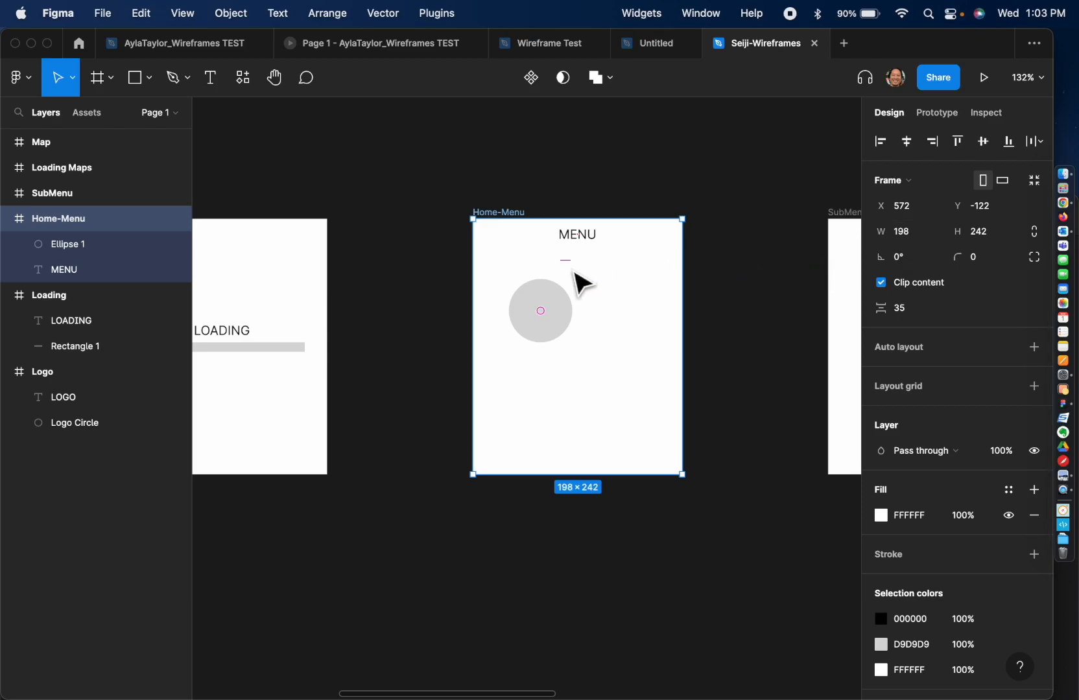
Resize the circle in the Home-Menu frame to 70 × 70.
{"action": "left_click", "coordinate": [553, 327]}
{"action": "left_click", "coordinate": [908, 220]}
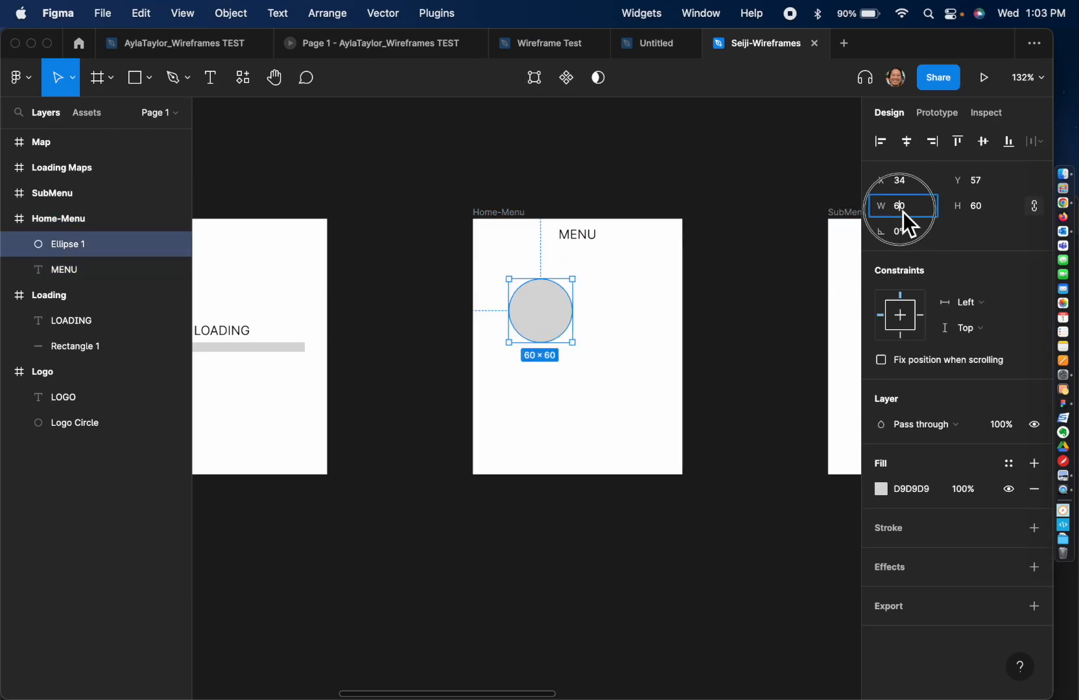
{"action": "key", "text": "Tab"}
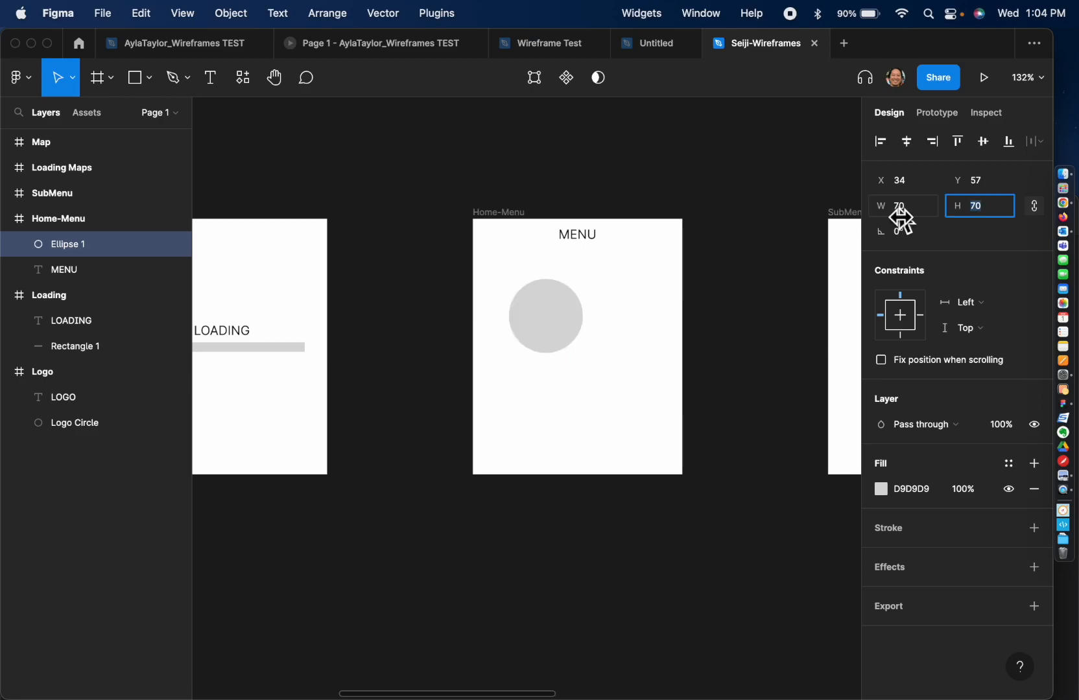
Duplicate the circle to its right, set a 20 gap between the two circles, and center the pair horizontally.
{"action": "left_click_drag", "start_coordinate": [576, 316], "coordinate": [649, 297]}
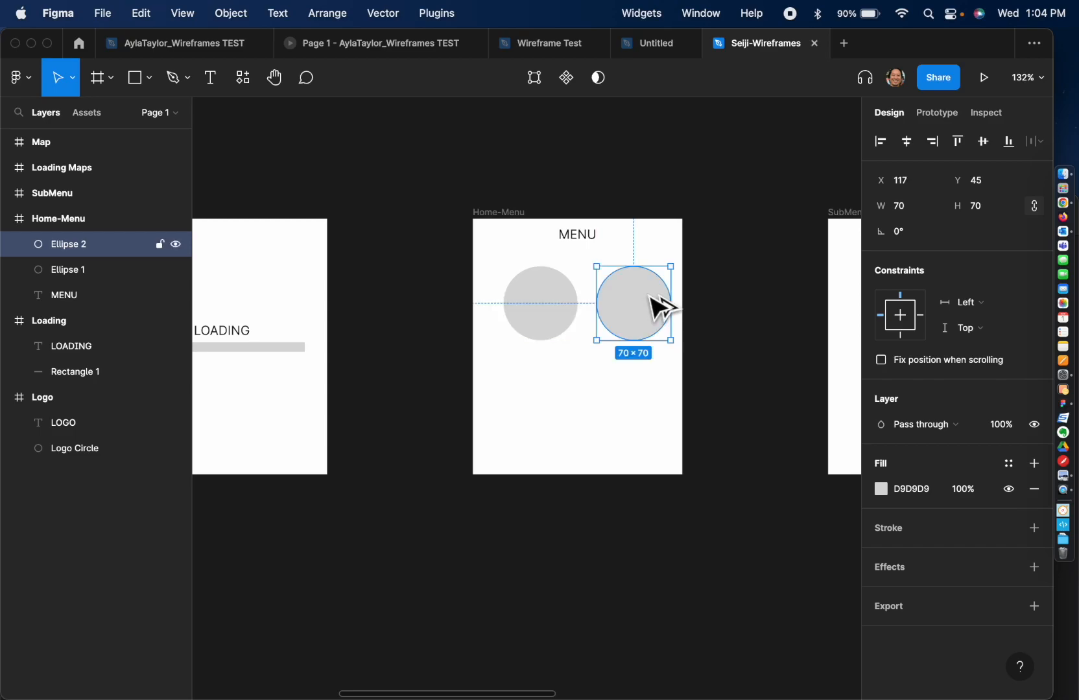
{"action": "left_click", "coordinate": [570, 304], "text": "shift"}
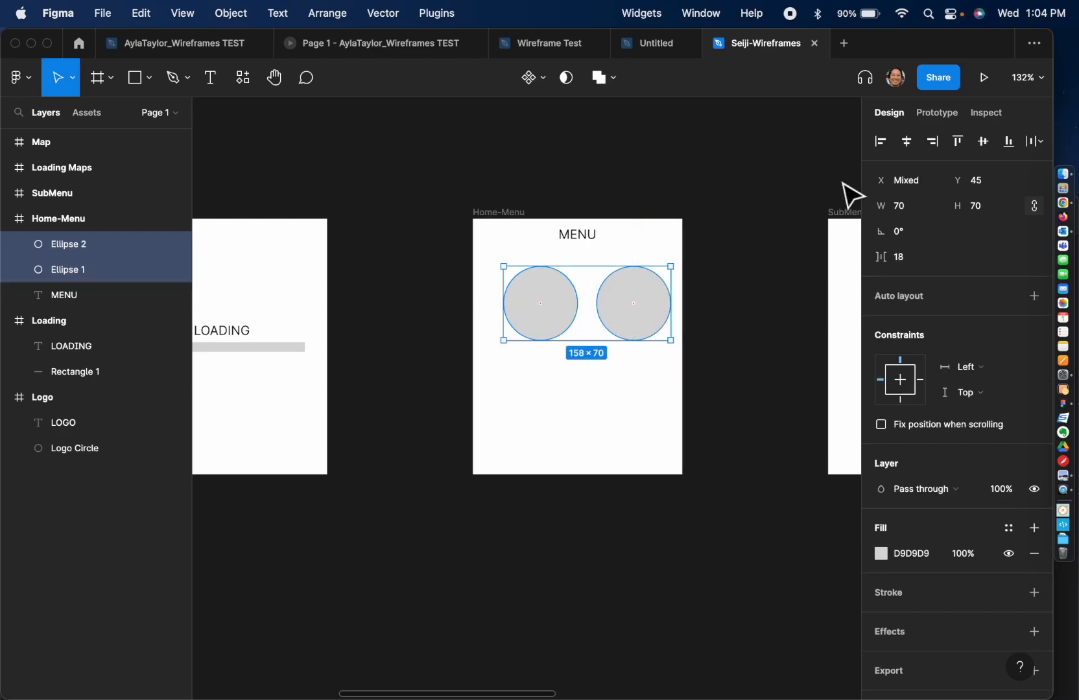
{"action": "type", "text": "20"}
{"action": "key", "text": "Return"}
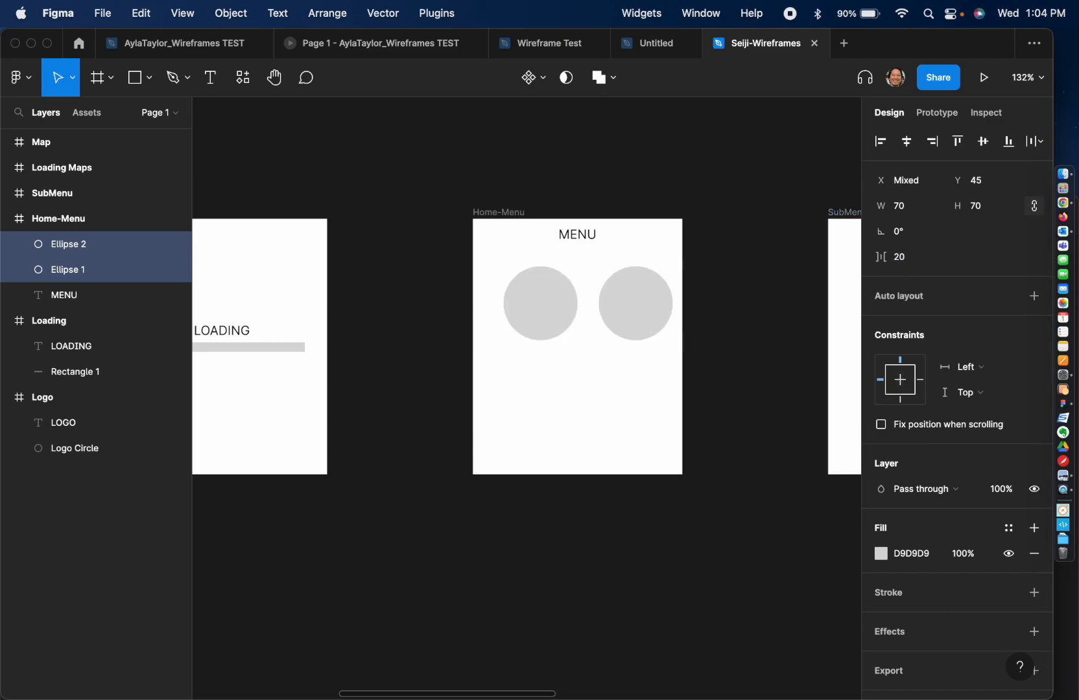
{"action": "left_click_drag", "start_coordinate": [651, 327], "coordinate": [637, 326]}
{"action": "left_click", "coordinate": [636, 377]}
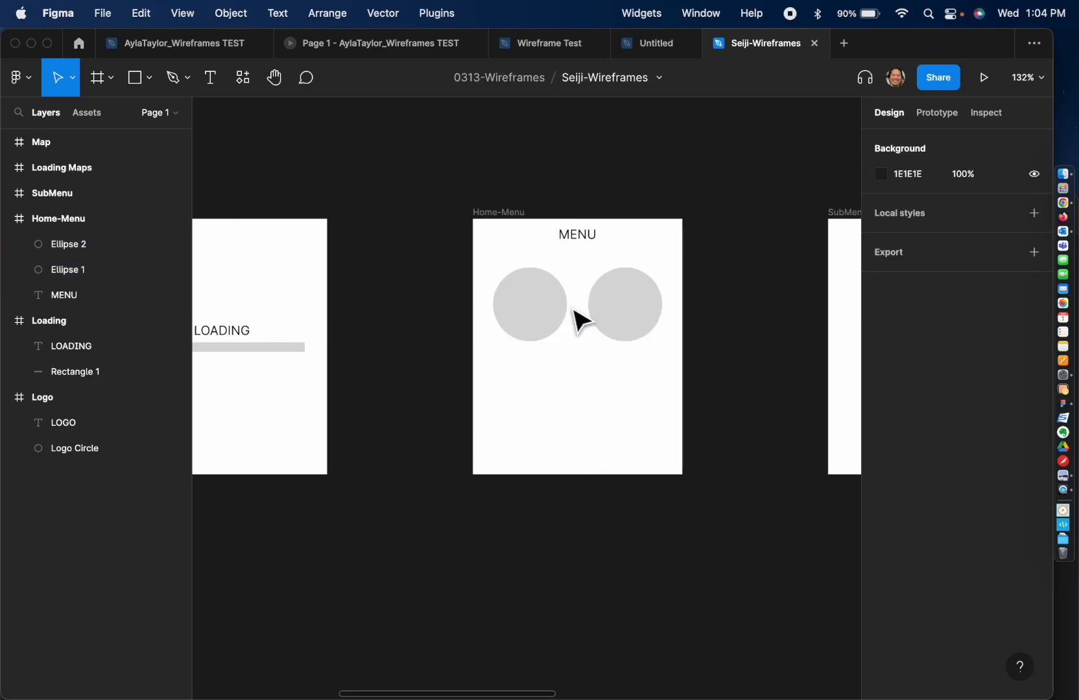
Duplicate the pair of circles below them to form a 2 × 2 grid of circles.
{"action": "left_click", "coordinate": [591, 314]}
{"action": "left_click", "coordinate": [549, 322], "text": "shift"}
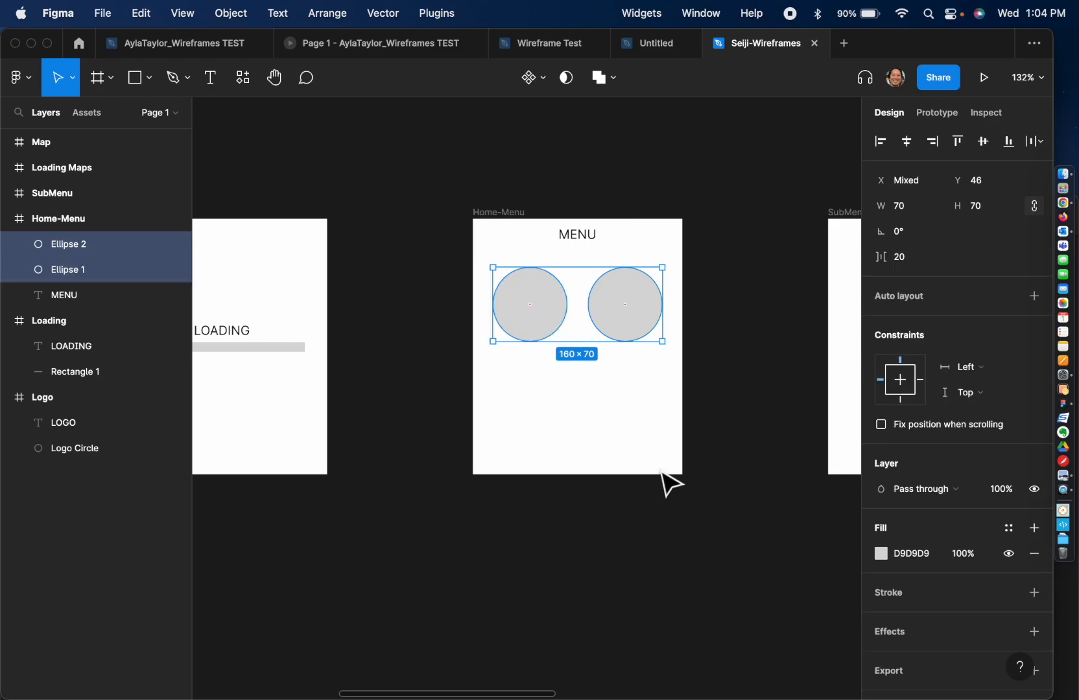
{"action": "left_click_drag", "start_coordinate": [638, 312], "coordinate": [649, 401]}
{"action": "left_click", "coordinate": [705, 413]}
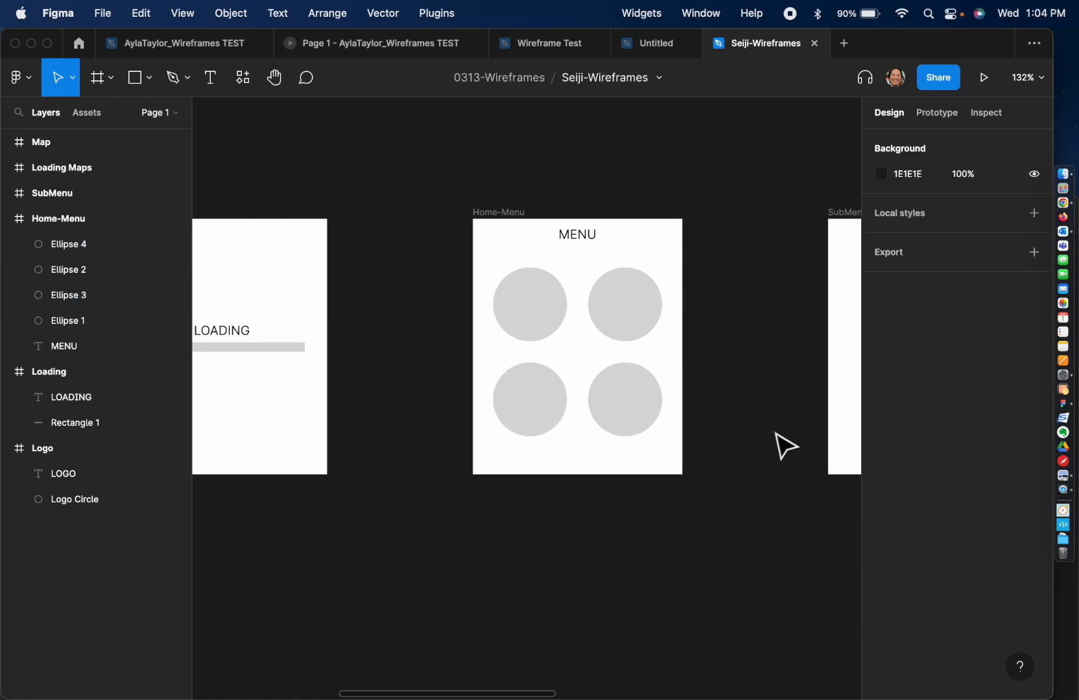
Select all four circles and nudge the grid slightly upward in the Home-Menu frame.
{"action": "left_click_drag", "start_coordinate": [744, 436], "coordinate": [472, 306]}
{"action": "left_click_drag", "start_coordinate": [613, 310], "coordinate": [614, 306]}
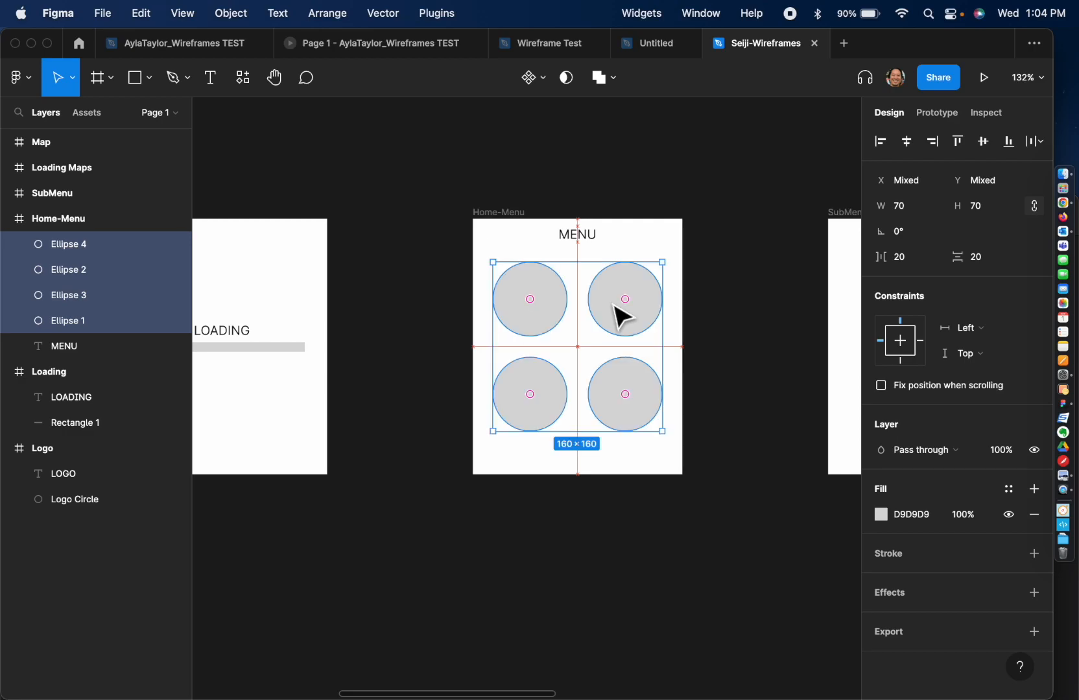
{"action": "left_click", "coordinate": [749, 341]}
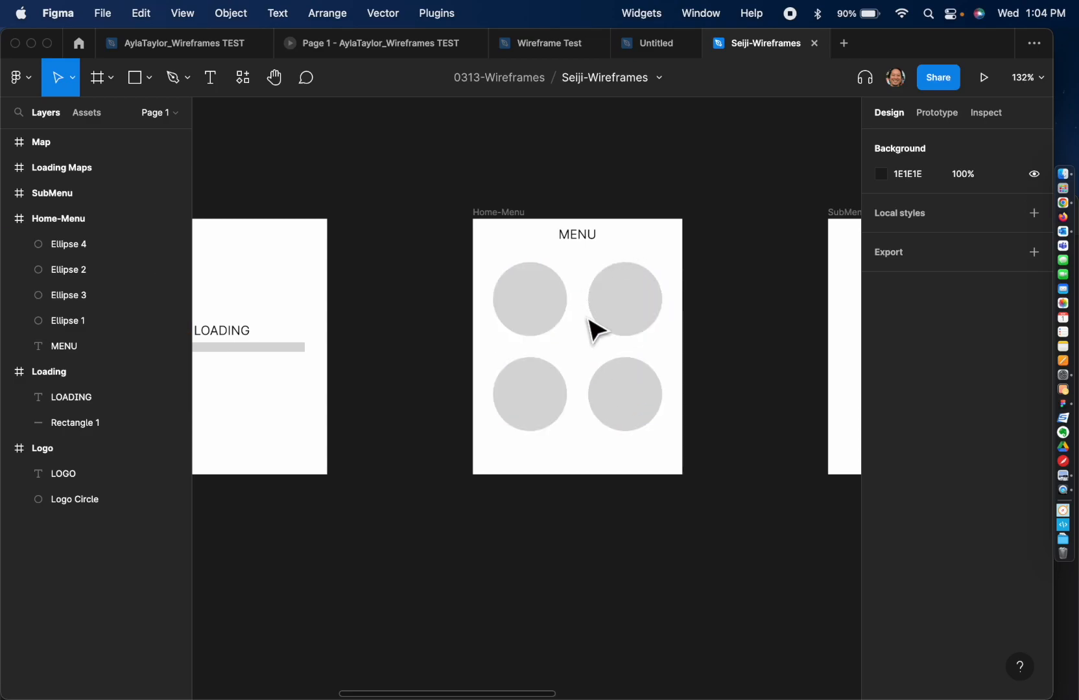
Copy the MENU label and the four circles from Home-Menu into the SubMenu frame.
{"action": "left_click", "coordinate": [558, 306]}
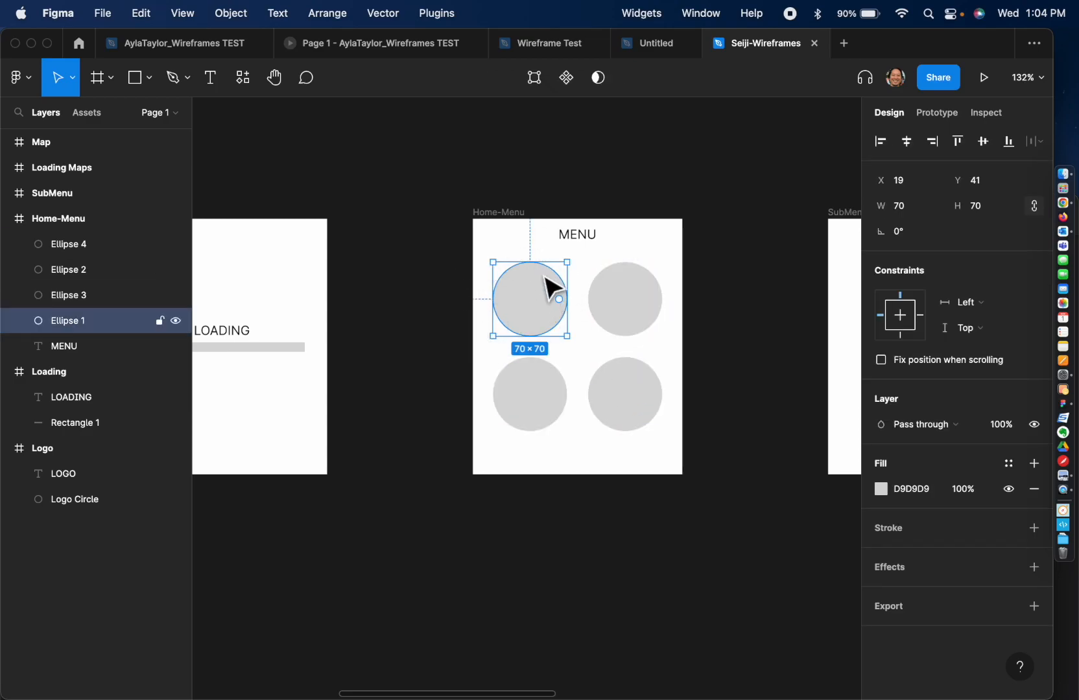
{"action": "scroll", "coordinate": [554, 289], "scroll_direction": "right", "scroll_amount": 8}
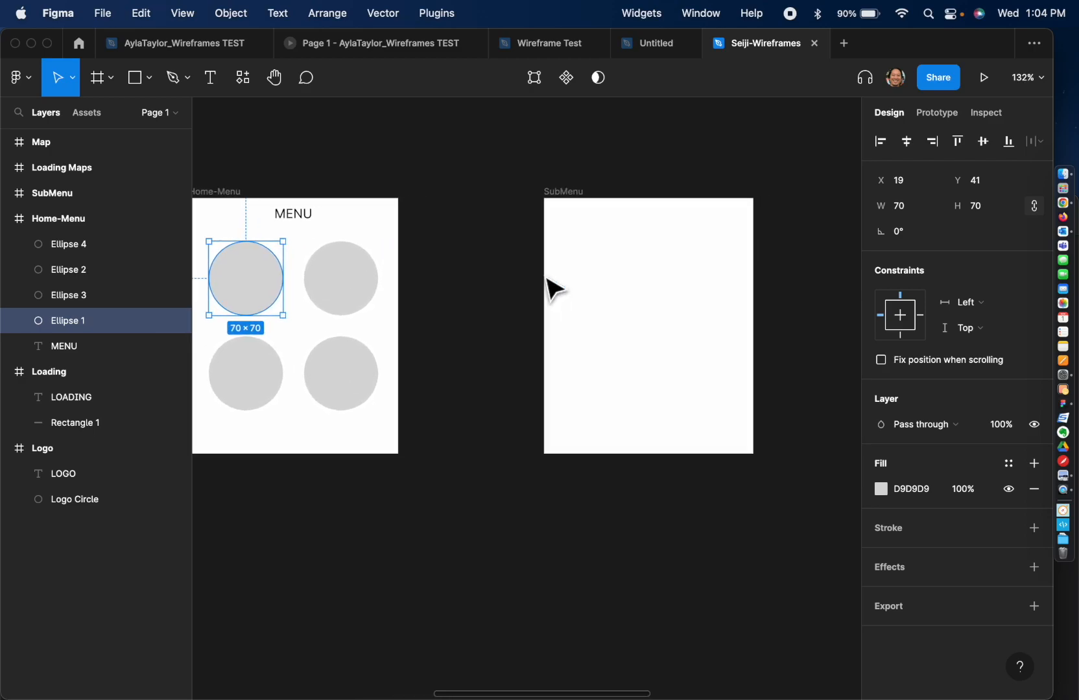
{"action": "left_click", "coordinate": [575, 193]}
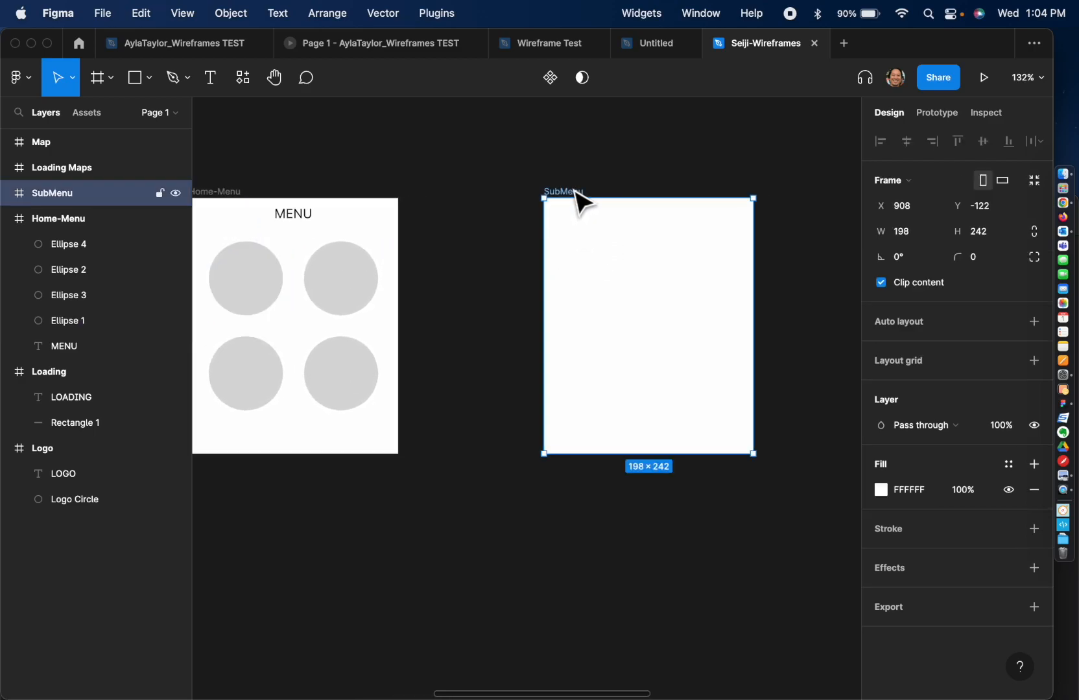
{"action": "scroll", "coordinate": [632, 290], "scroll_direction": "up", "scroll_amount": 3}
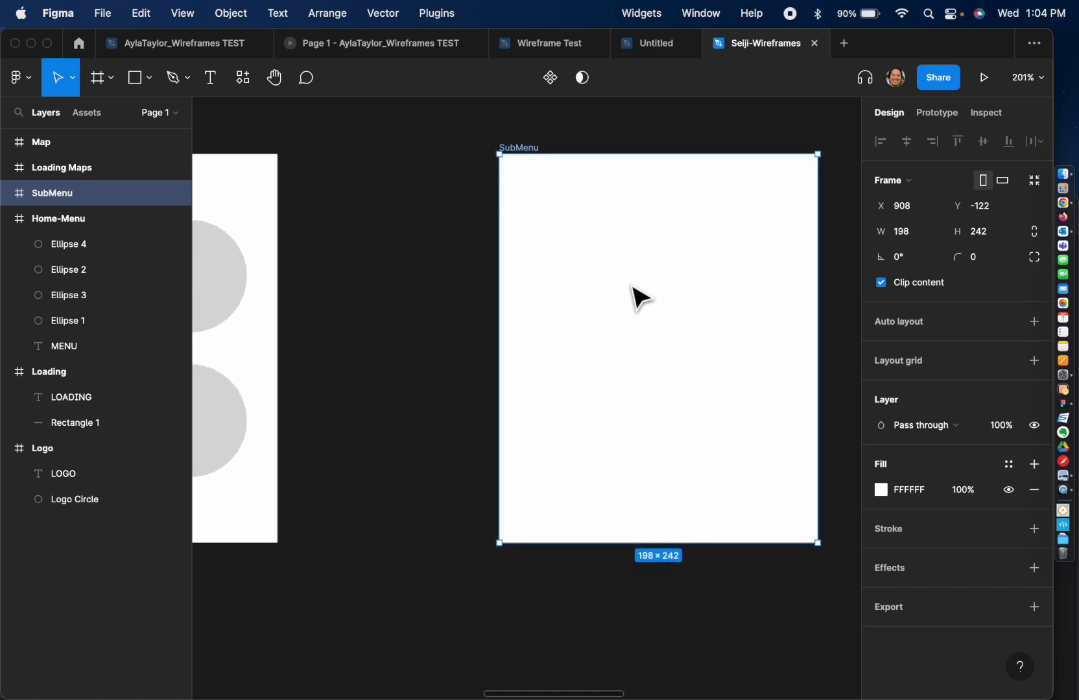
{"action": "scroll", "coordinate": [632, 292], "scroll_direction": "down", "scroll_amount": 3}
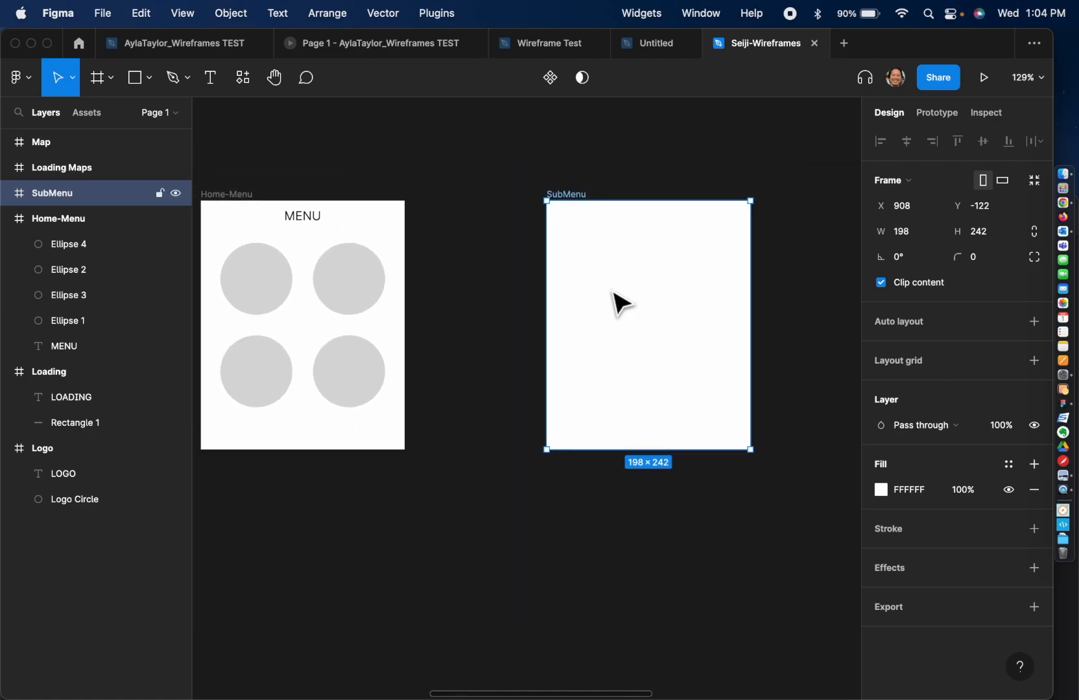
{"action": "left_click", "coordinate": [376, 281]}
{"action": "left_click", "coordinate": [443, 405]}
{"action": "left_click_drag", "start_coordinate": [443, 405], "coordinate": [280, 306]}
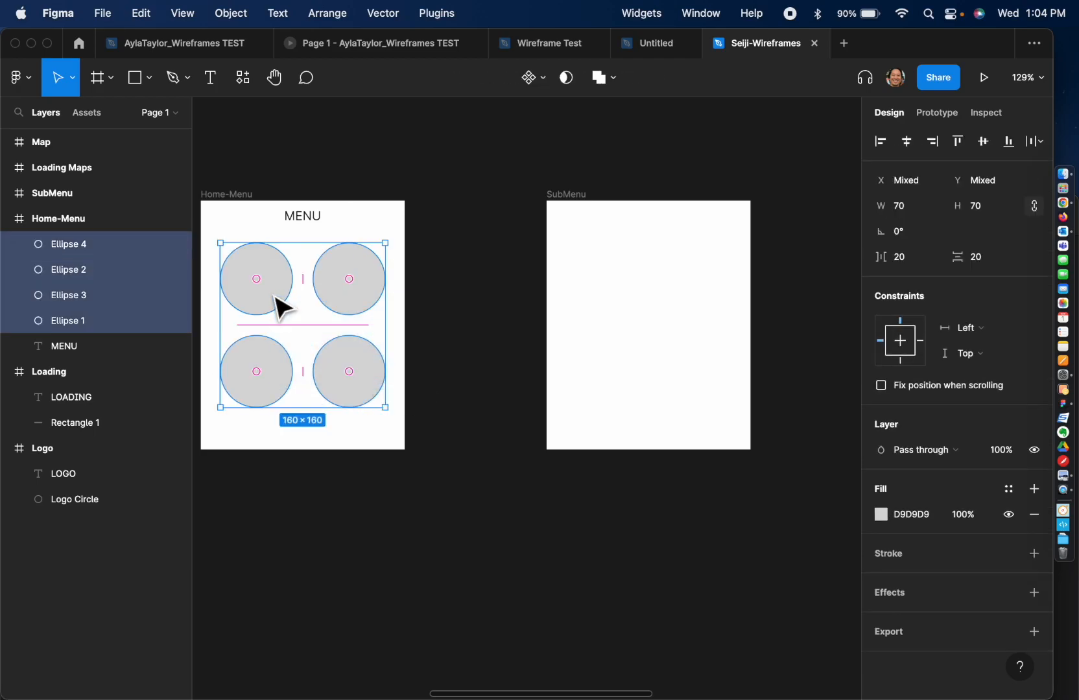
{"action": "right_click", "coordinate": [280, 306]}
{"action": "left_click", "coordinate": [650, 306]}
{"action": "left_click", "coordinate": [488, 243]}
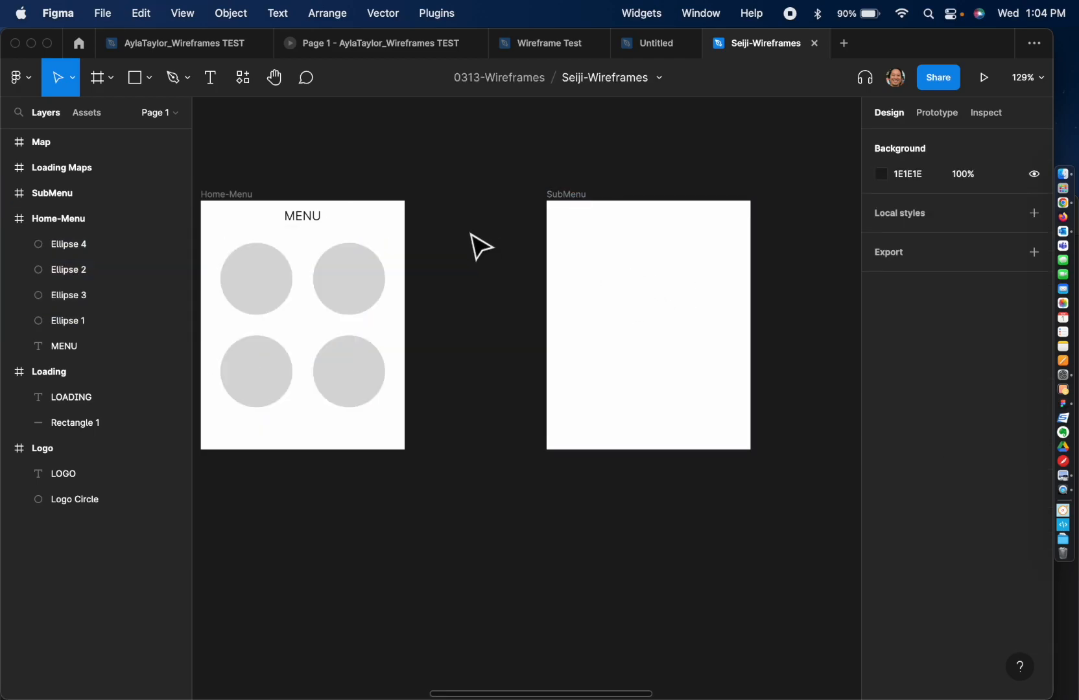
{"action": "left_click", "coordinate": [298, 215]}
{"action": "left_click_drag", "start_coordinate": [385, 408], "coordinate": [609, 263]}
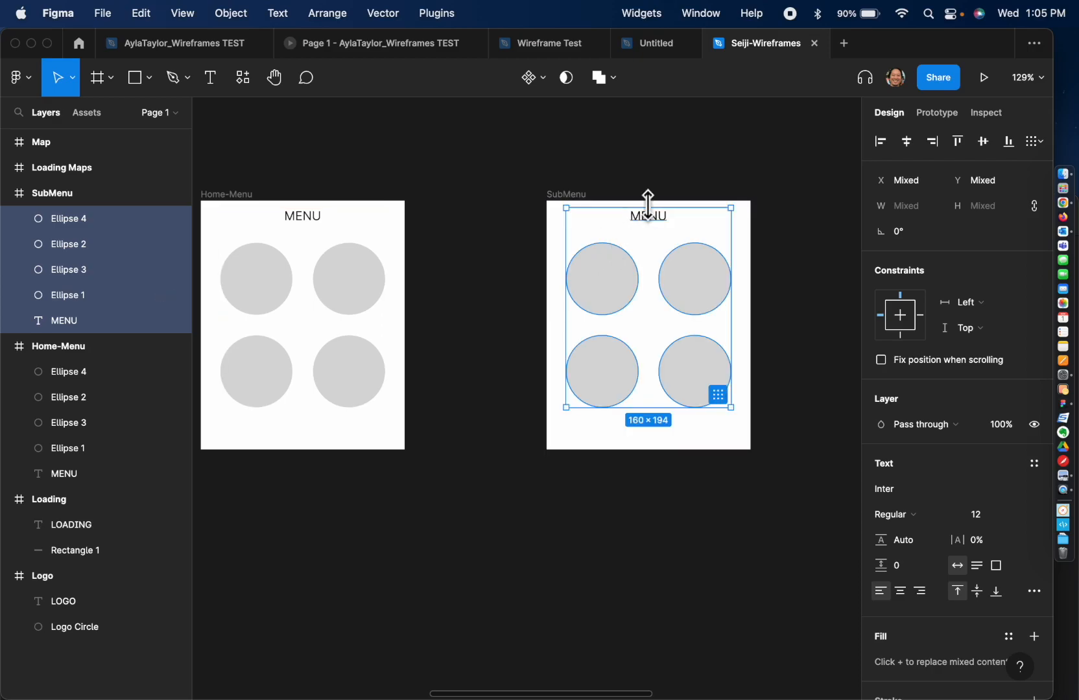
Edit the copied label to read SUBMENU, center-align it, and center it at the top of the SubMenu frame.
{"action": "double_click", "coordinate": [648, 214]}
{"action": "key", "text": "Left"}
{"action": "type", "text": "SUB"}
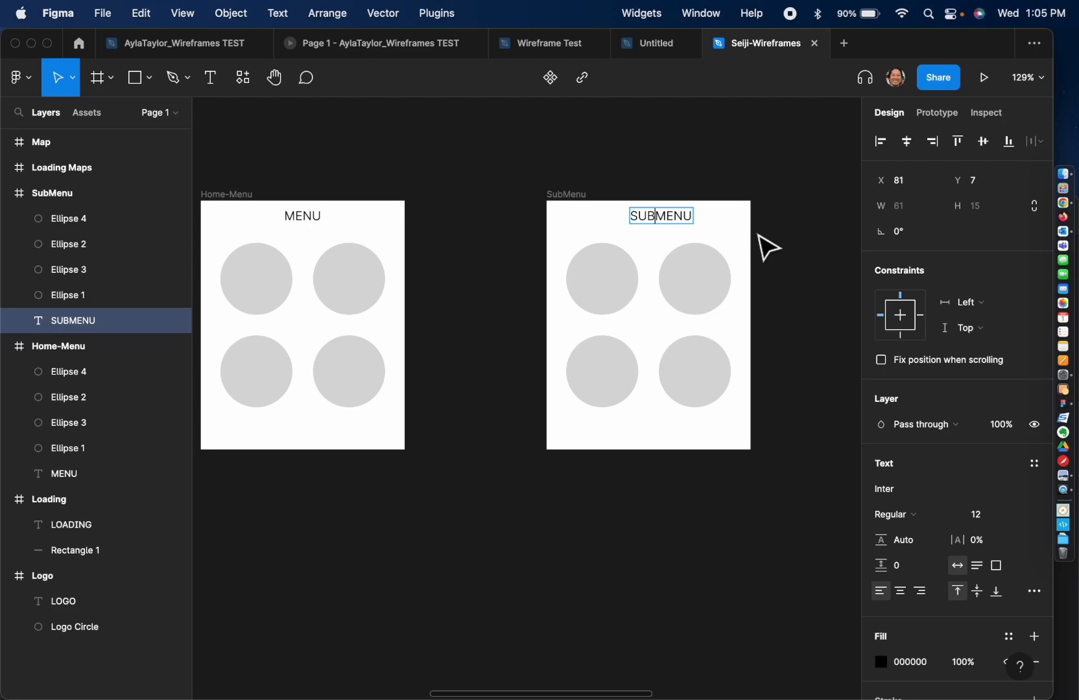
{"action": "left_click", "coordinate": [906, 594]}
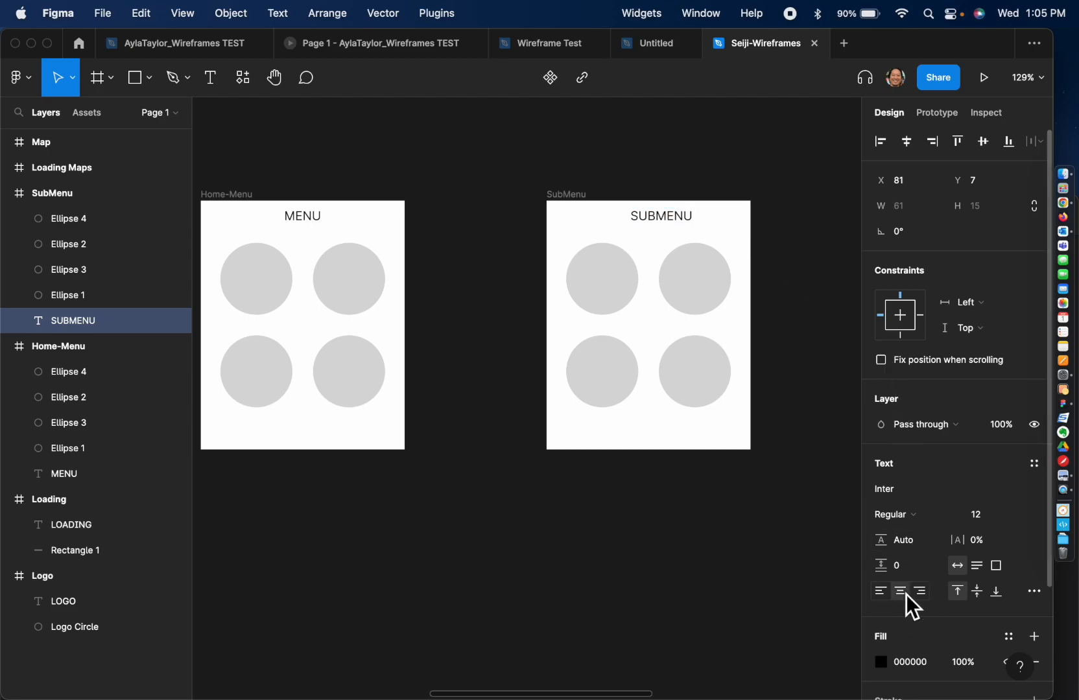
{"action": "left_click_drag", "start_coordinate": [691, 225], "coordinate": [674, 228]}
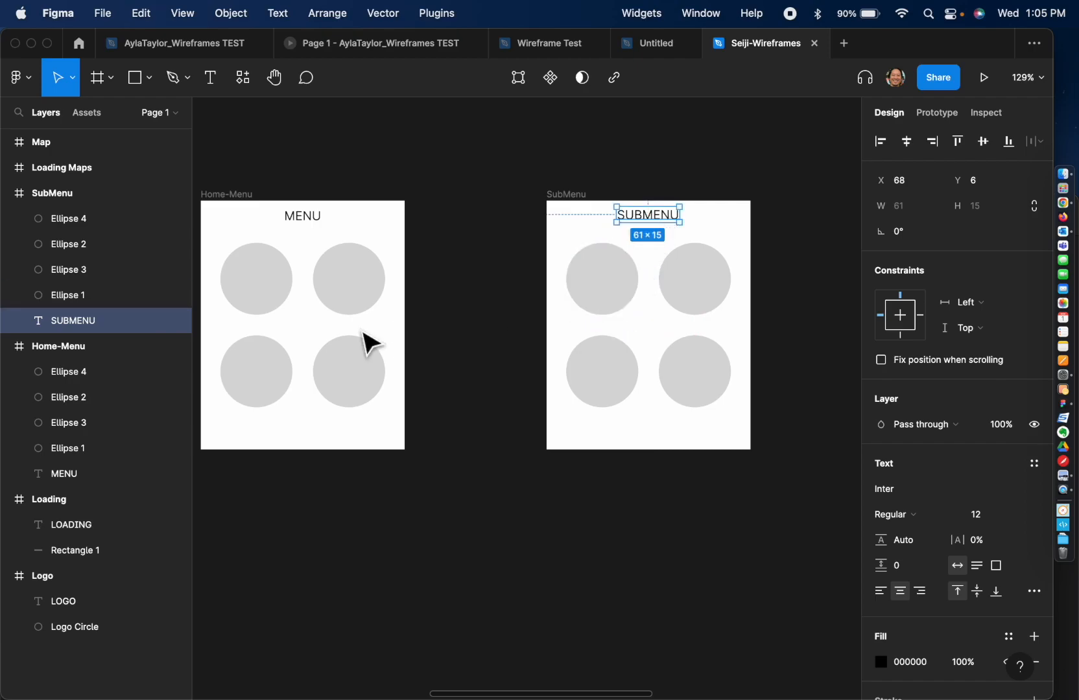
Zoom in to examine the spacing between the top two circles in the Home-Menu frame.
{"action": "left_click", "coordinate": [289, 307]}
{"action": "left_click", "coordinate": [356, 295], "text": "shift"}
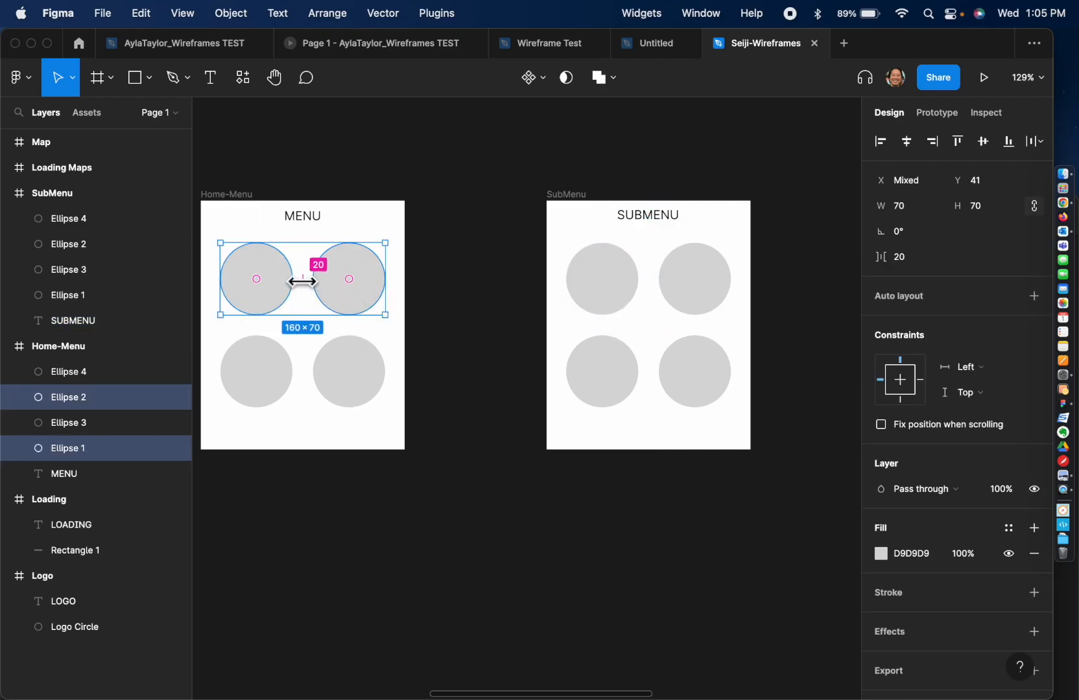
{"action": "scroll", "coordinate": [308, 294], "scroll_direction": "up", "scroll_amount": 5}
{"action": "scroll", "coordinate": [300, 280], "scroll_direction": "down", "scroll_amount": 3}
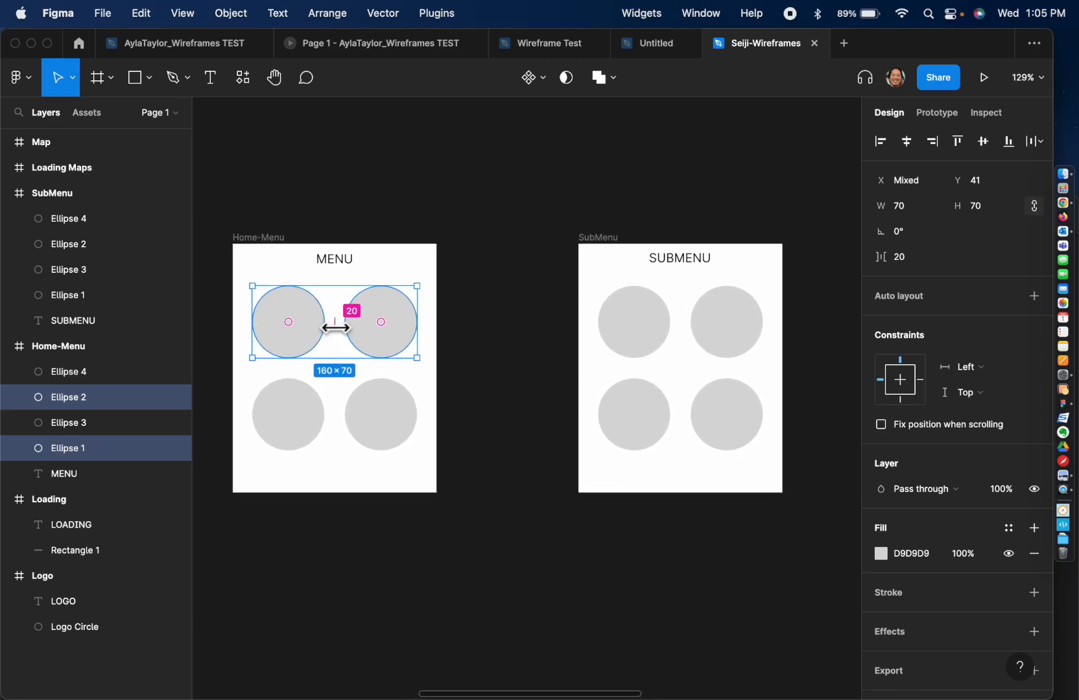
{"action": "scroll", "coordinate": [338, 324], "scroll_direction": "up", "scroll_amount": 10}
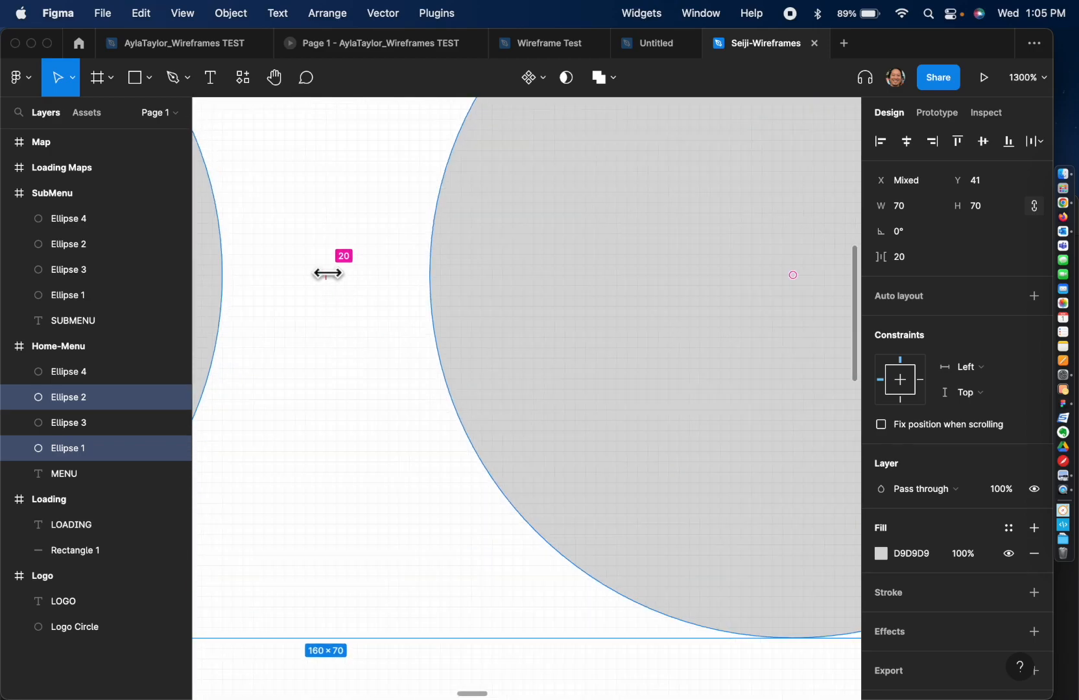
{"action": "left_click_drag", "start_coordinate": [327, 274], "coordinate": [362, 291]}
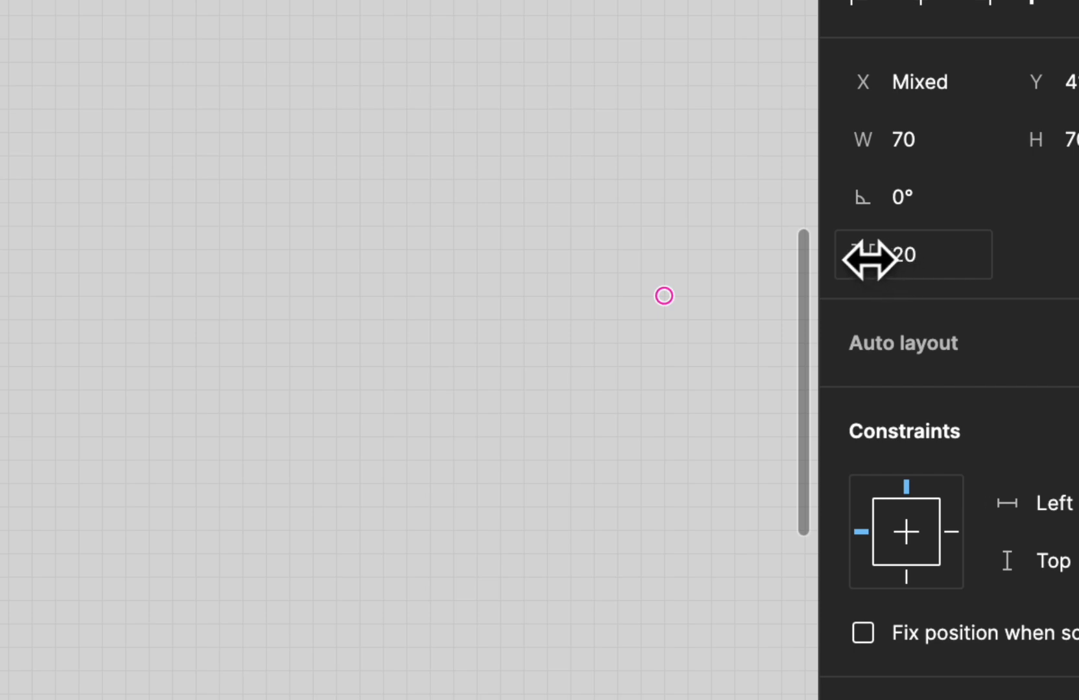
{"action": "left_click", "coordinate": [898, 260]}
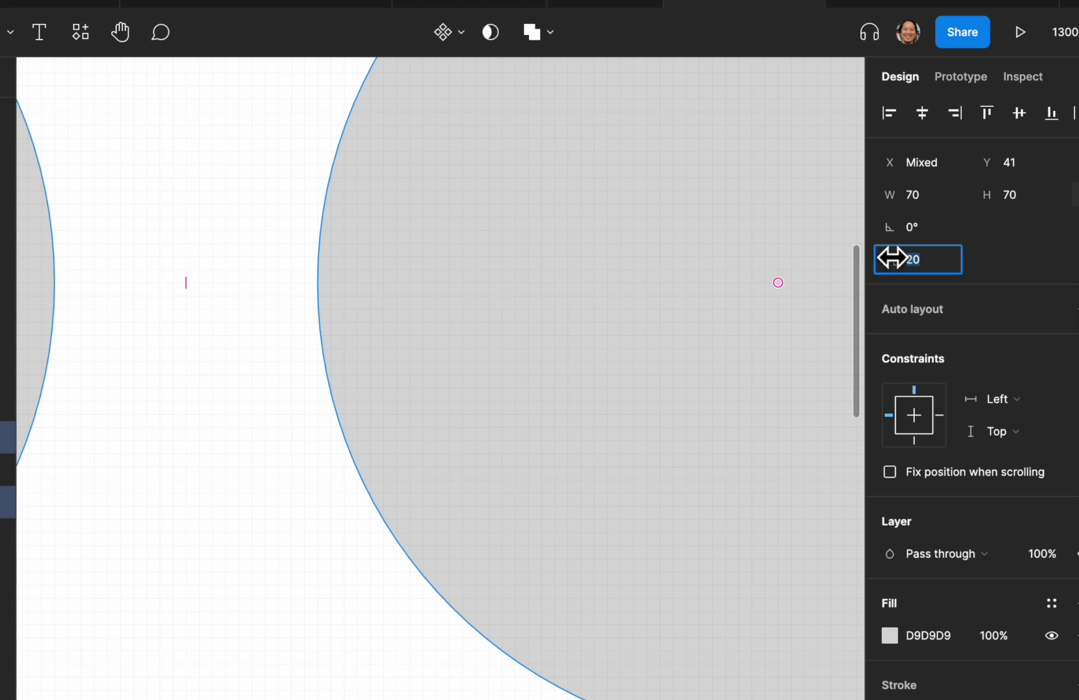
{"action": "mouse_move", "coordinate": [892, 258]}
{"action": "left_mouse_down"}
{"action": "mouse_move", "coordinate": [814, 265]}
{"action": "mouse_move", "coordinate": [1026, 242]}
{"action": "mouse_move", "coordinate": [964, 224]}
{"action": "mouse_move", "coordinate": [845, 229]}
{"action": "mouse_move", "coordinate": [846, 261]}
{"action": "mouse_move", "coordinate": [889, 258]}
{"action": "left_mouse_up"}
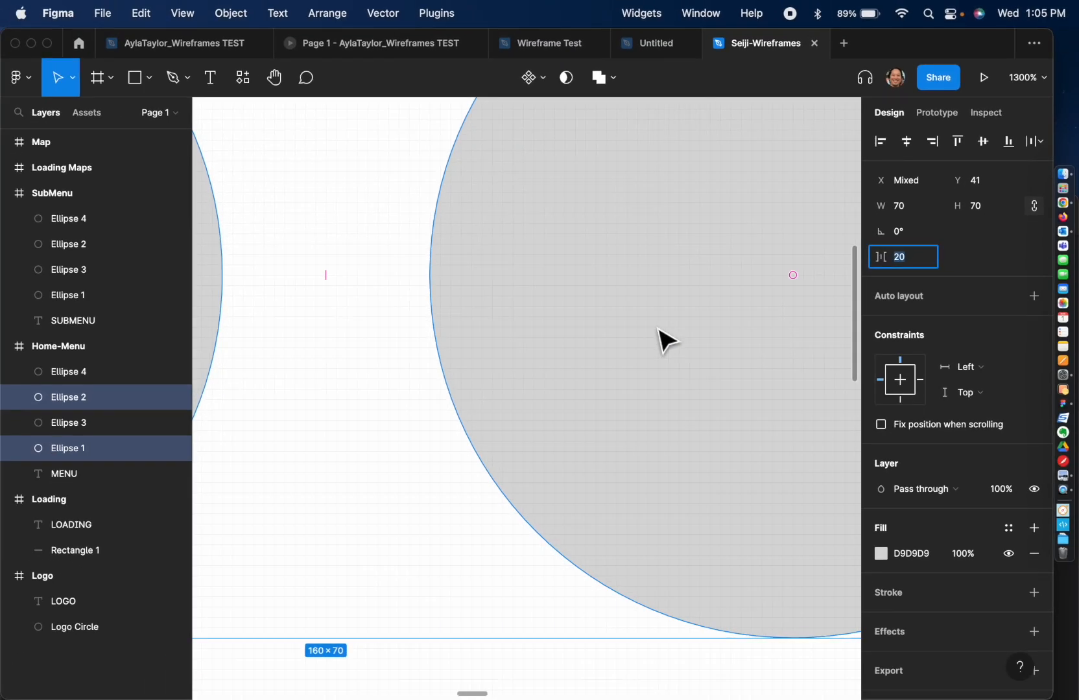
{"action": "scroll", "coordinate": [657, 329], "scroll_direction": "down", "scroll_amount": 5}
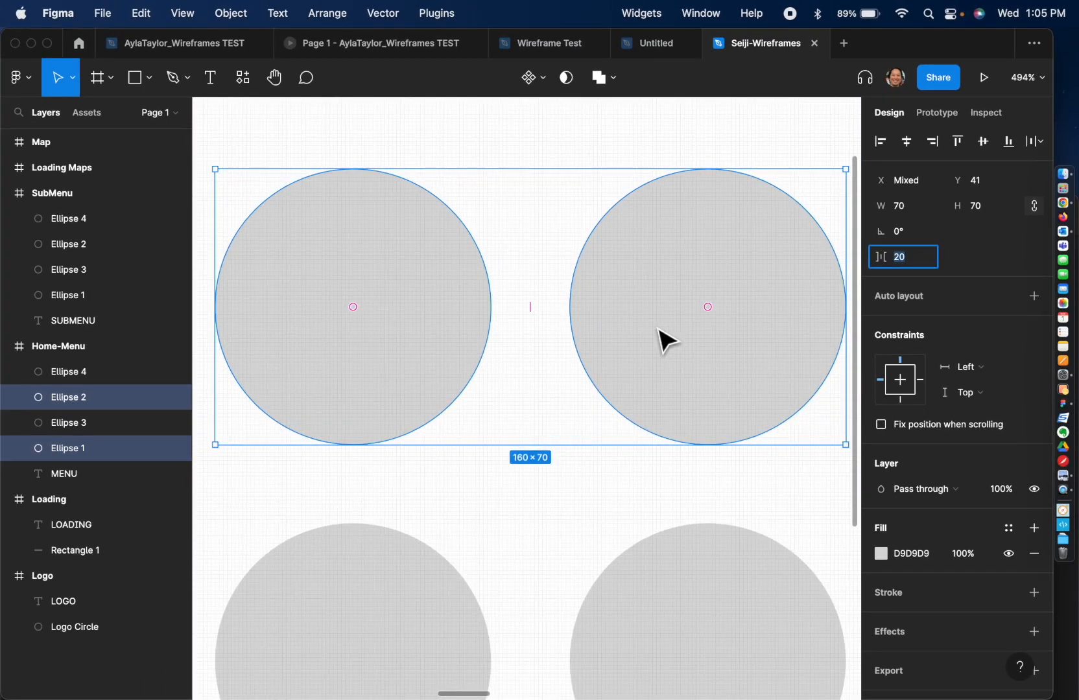
Copy the LOADING label and bar from the Loading frame and paste them into the Loading Maps frame.
{"action": "scroll", "coordinate": [657, 329], "scroll_direction": "right", "scroll_amount": 7}
{"action": "scroll", "coordinate": [655, 330], "scroll_direction": "down", "scroll_amount": 6}
{"action": "scroll", "coordinate": [664, 344], "scroll_direction": "down", "scroll_amount": 1}
{"action": "scroll", "coordinate": [664, 342], "scroll_direction": "right", "scroll_amount": 8}
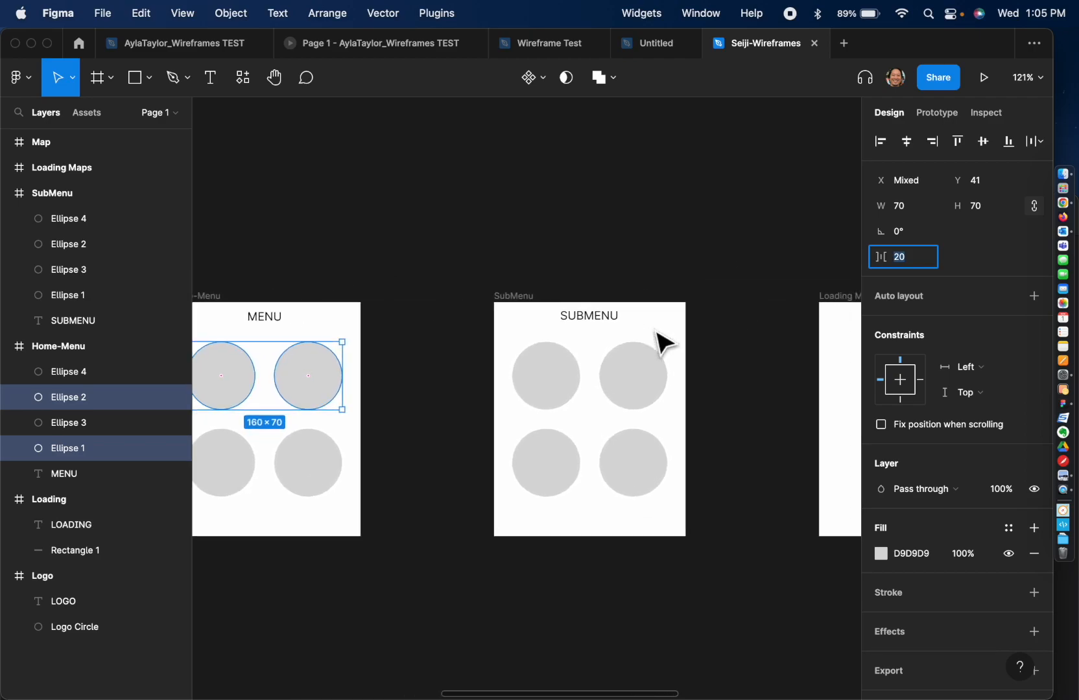
{"action": "scroll", "coordinate": [700, 343], "scroll_direction": "right", "scroll_amount": 7}
{"action": "scroll", "coordinate": [700, 344], "scroll_direction": "up", "scroll_amount": 2}
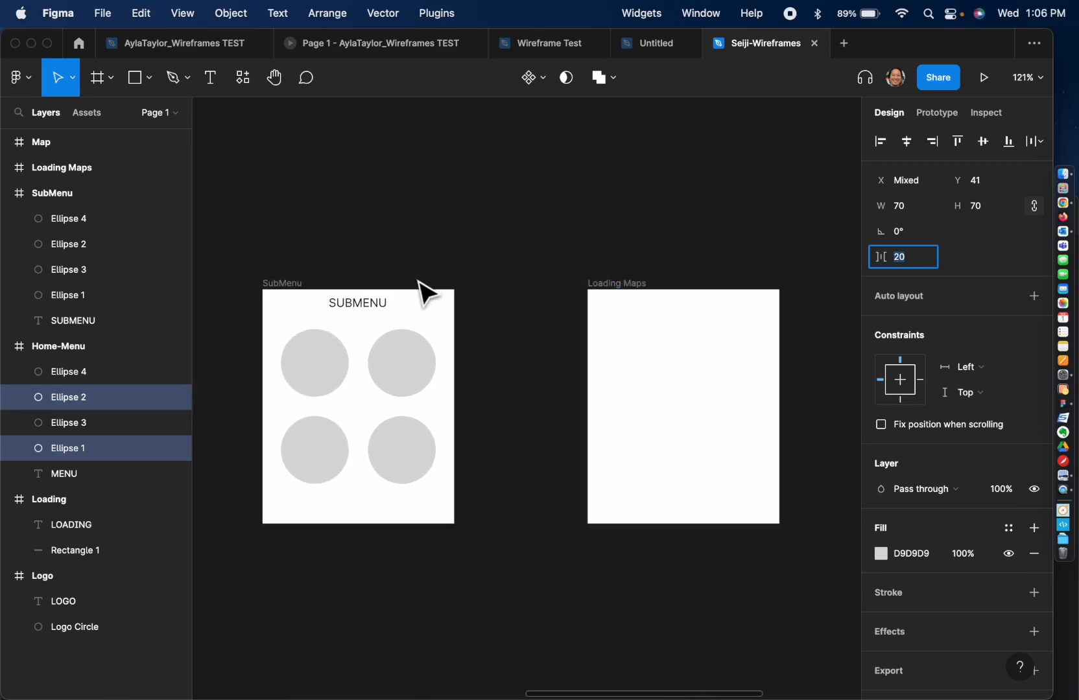
{"action": "scroll", "coordinate": [422, 291], "scroll_direction": "left", "scroll_amount": 20}
{"action": "scroll", "coordinate": [422, 291], "scroll_direction": "left", "scroll_amount": 10}
{"action": "scroll", "coordinate": [421, 291], "scroll_direction": "down", "scroll_amount": 4}
{"action": "scroll", "coordinate": [425, 292], "scroll_direction": "right", "scroll_amount": 8}
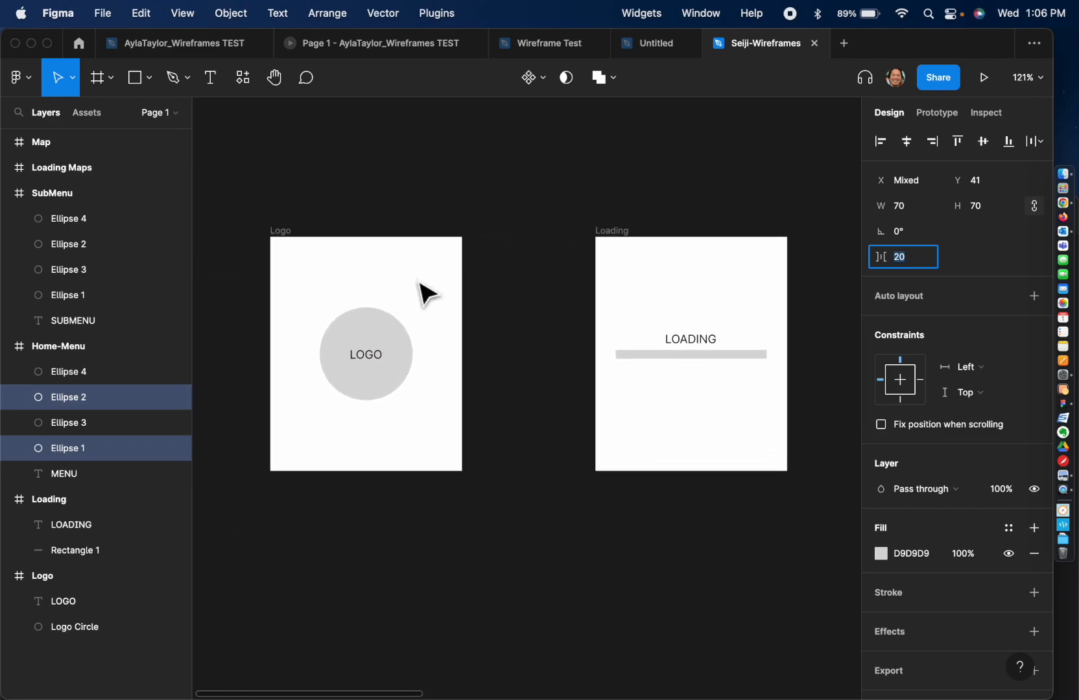
{"action": "left_click_drag", "start_coordinate": [627, 297], "coordinate": [735, 392]}
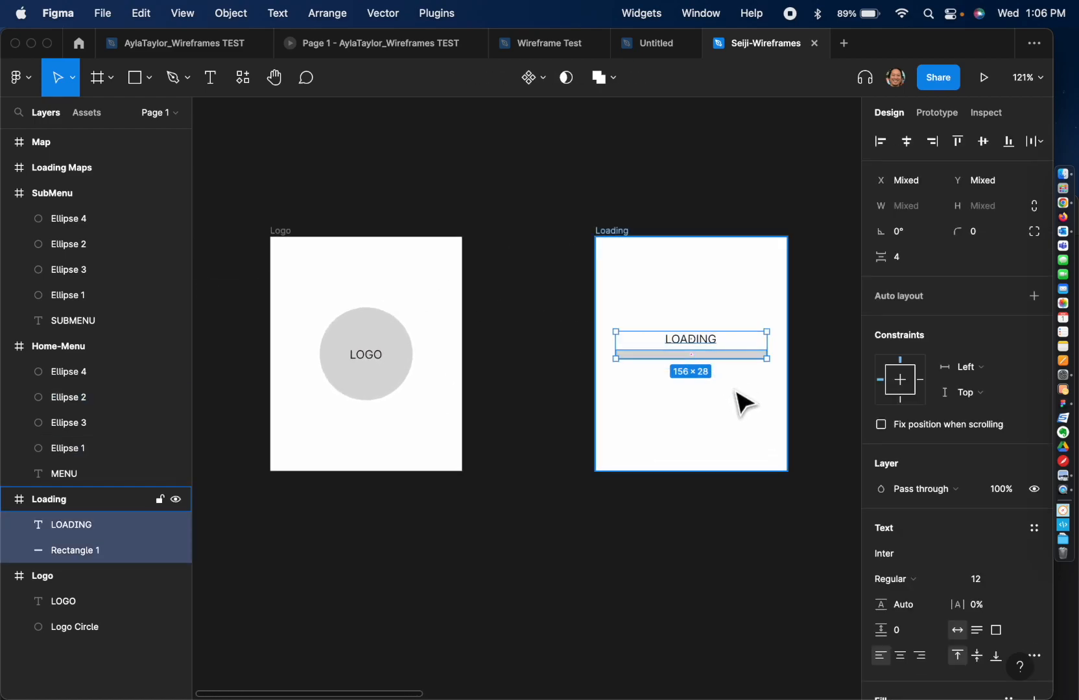
{"action": "scroll", "coordinate": [735, 393], "scroll_direction": "right", "scroll_amount": 10}
{"action": "scroll", "coordinate": [739, 402], "scroll_direction": "right", "scroll_amount": 10}
{"action": "scroll", "coordinate": [648, 399], "scroll_direction": "left", "scroll_amount": 1}
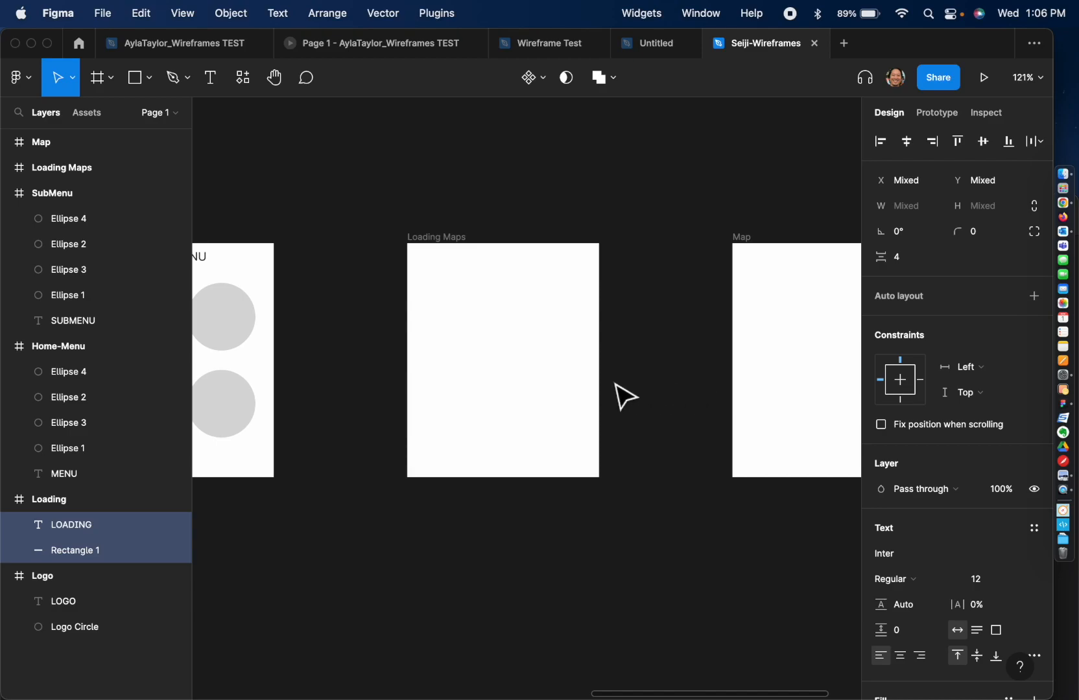
{"action": "left_click", "coordinate": [577, 388]}
{"action": "key", "text": "super+v"}
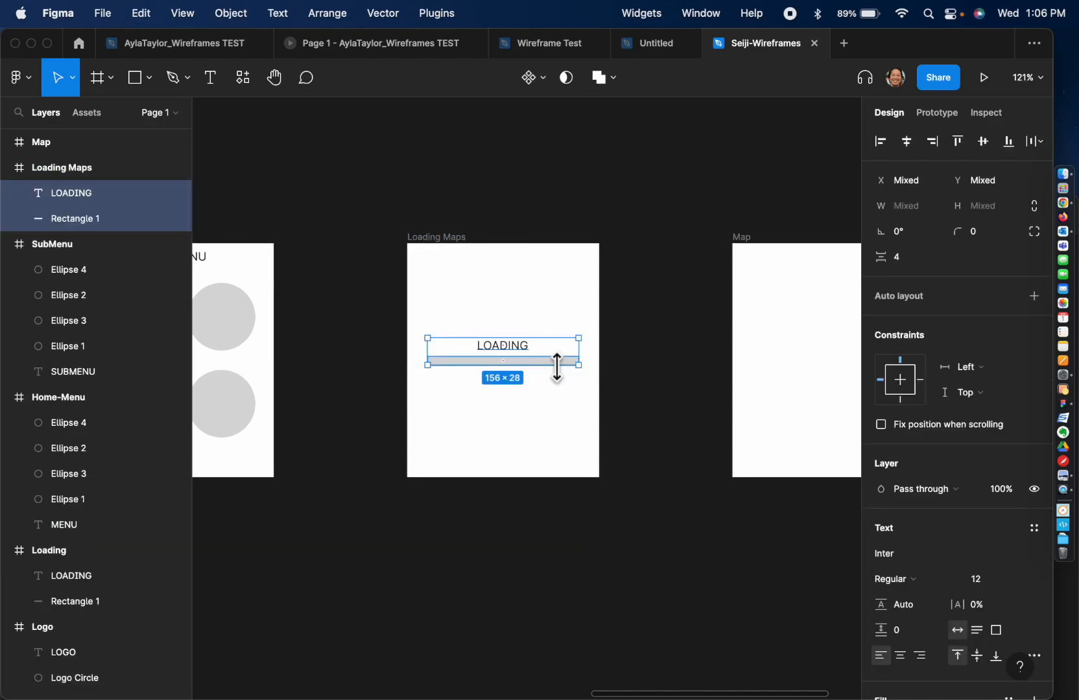
Edit the pasted label in the Loading Maps frame to read LOADING MAPS.
{"action": "left_click", "coordinate": [522, 351]}
{"action": "key", "text": "Return"}
{"action": "key", "text": "Right"}
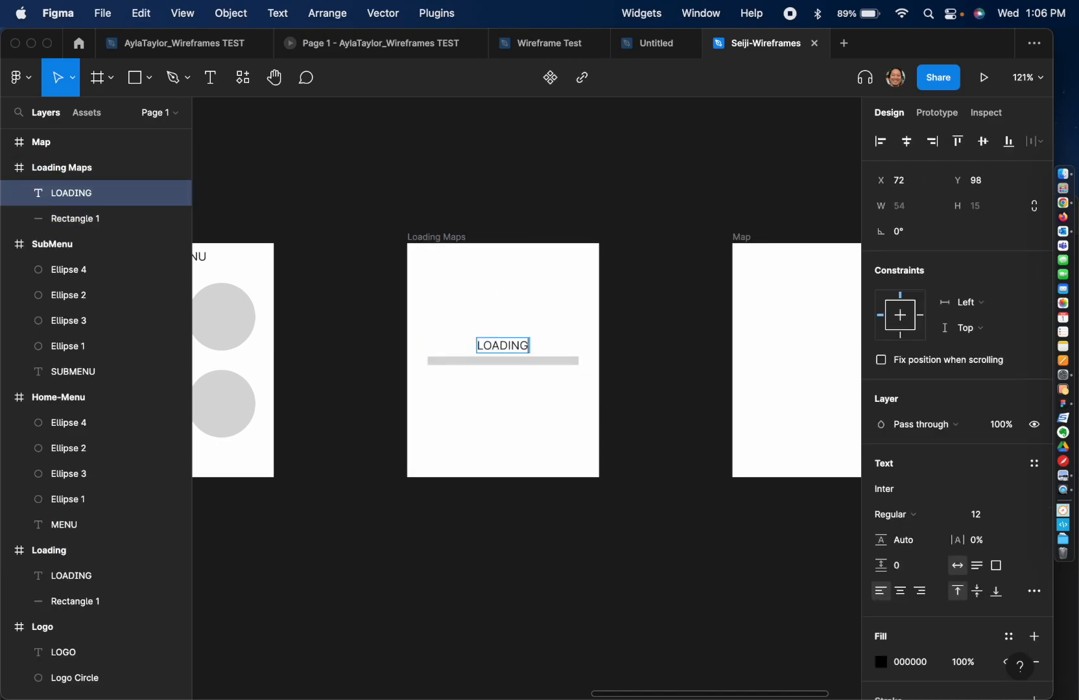
{"action": "key", "text": "Escape"}
{"action": "mouse_move", "coordinate": [549, 358]}
{"action": "left_mouse_down"}
{"action": "mouse_move", "coordinate": [522, 351]}
{"action": "mouse_move", "coordinate": [536, 374]}
{"action": "left_mouse_up"}
{"action": "left_click", "coordinate": [655, 404]}
Draw a grey rectangle about 175 × 216 filling most of the Map frame.
{"action": "scroll", "coordinate": [656, 403], "scroll_direction": "right", "scroll_amount": 3}
{"action": "scroll", "coordinate": [648, 392], "scroll_direction": "right", "scroll_amount": 2}
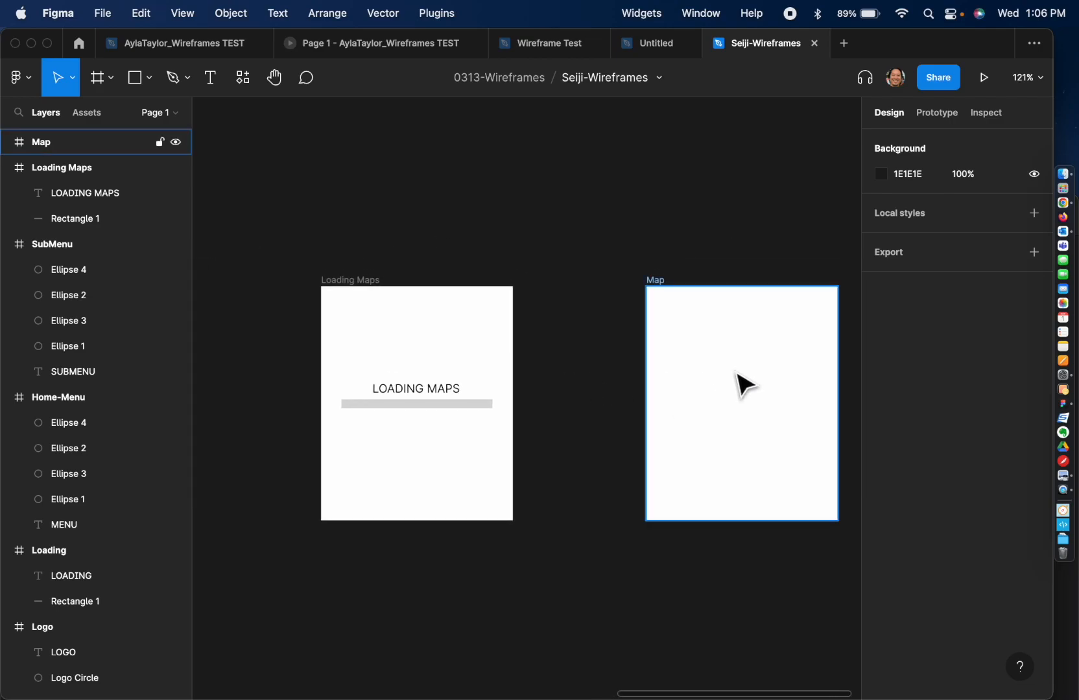
{"action": "scroll", "coordinate": [746, 385], "scroll_direction": "right", "scroll_amount": 3}
{"action": "key", "text": "r"}
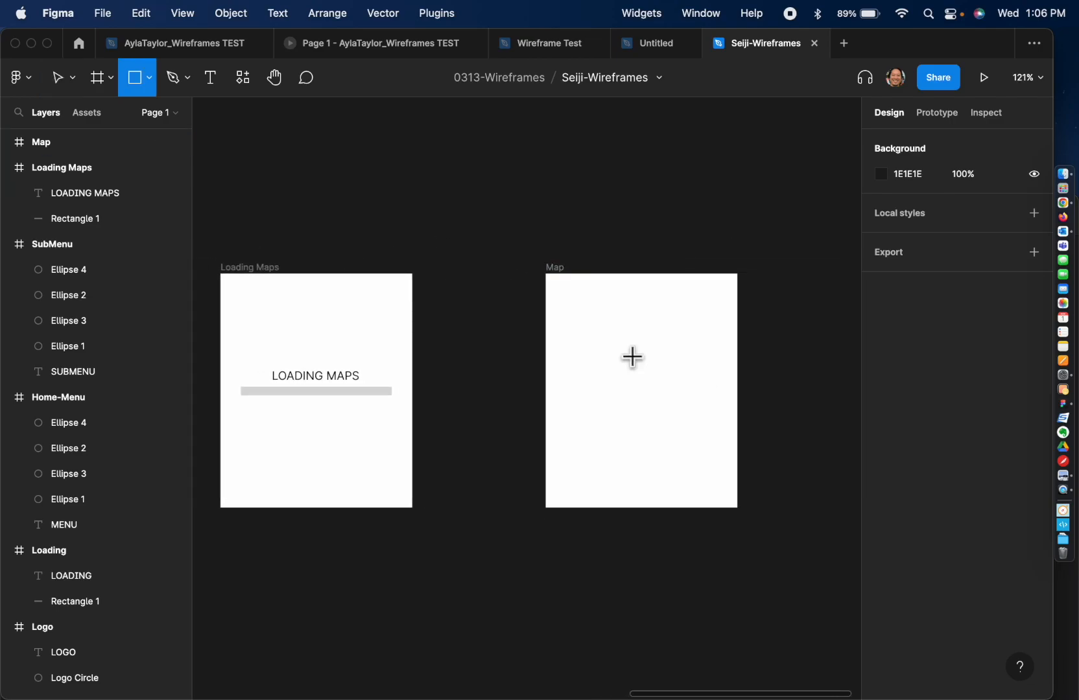
{"action": "mouse_move", "coordinate": [557, 285]}
{"action": "left_mouse_down"}
{"action": "mouse_move", "coordinate": [673, 446]}
{"action": "mouse_move", "coordinate": [730, 498]}
{"action": "left_mouse_up"}
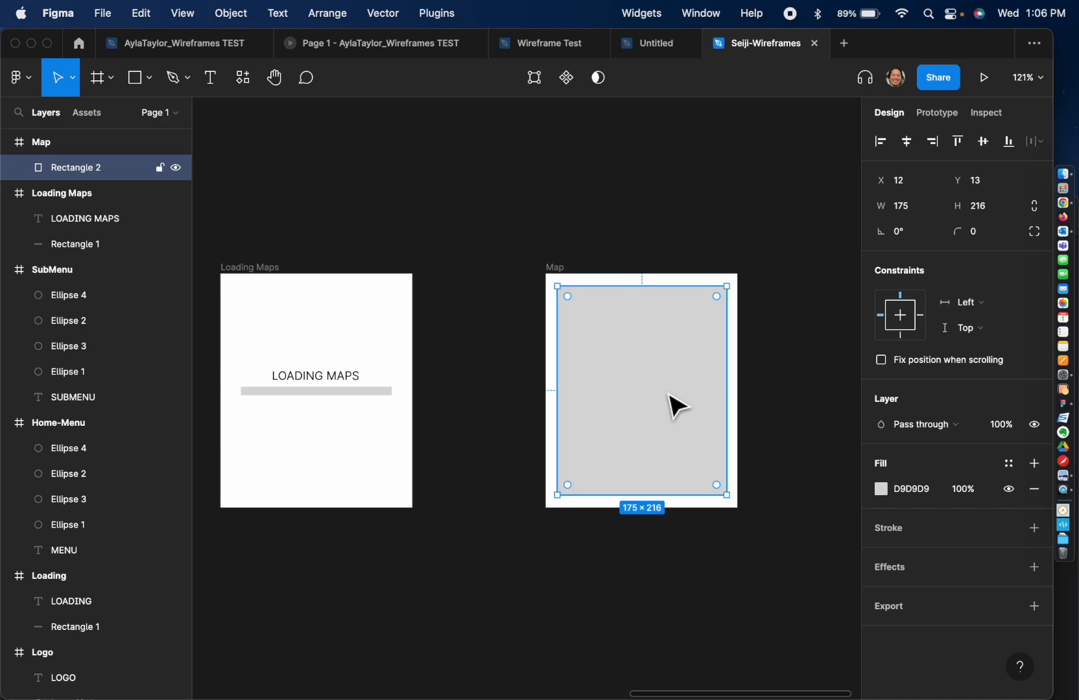
Add a MAP text label on the rectangle and center it horizontally over the rectangle.
{"action": "key", "text": "t"}
{"action": "left_click", "coordinate": [623, 389]}
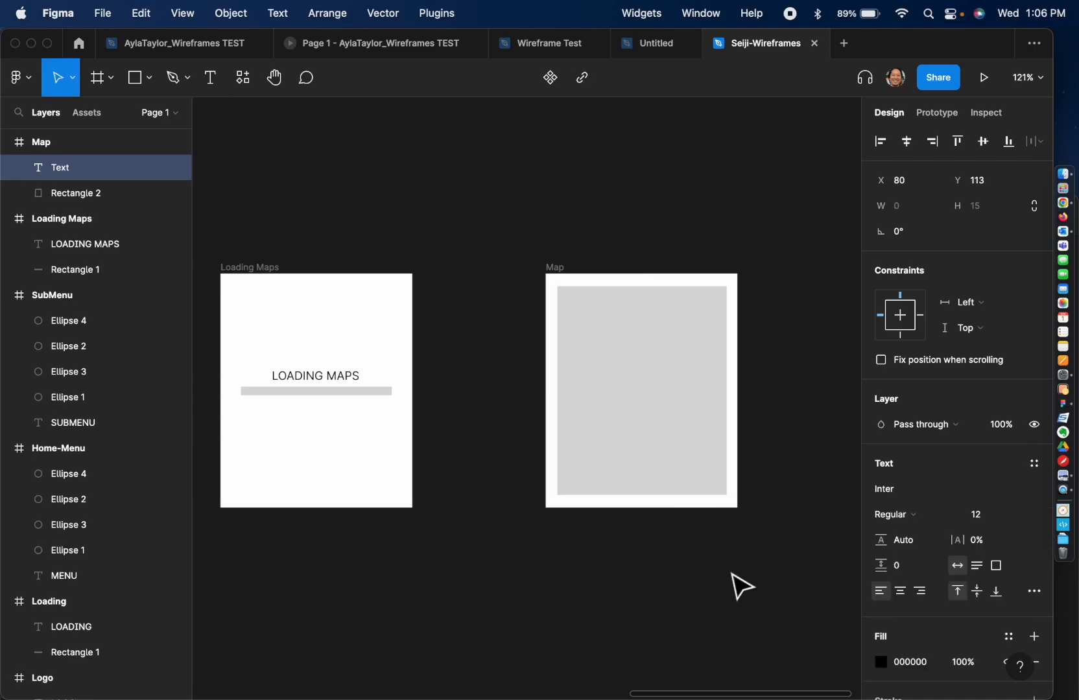
{"action": "type", "text": "MAP"}
{"action": "key", "text": "Escape"}
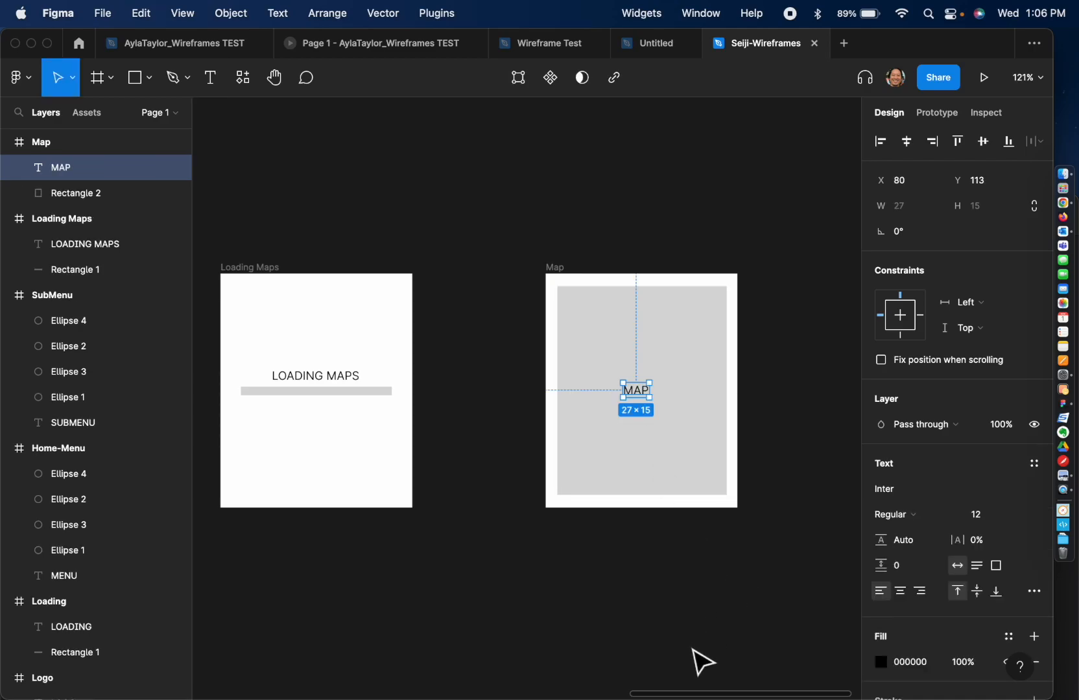
{"action": "left_click_drag", "start_coordinate": [710, 578], "coordinate": [610, 389]}
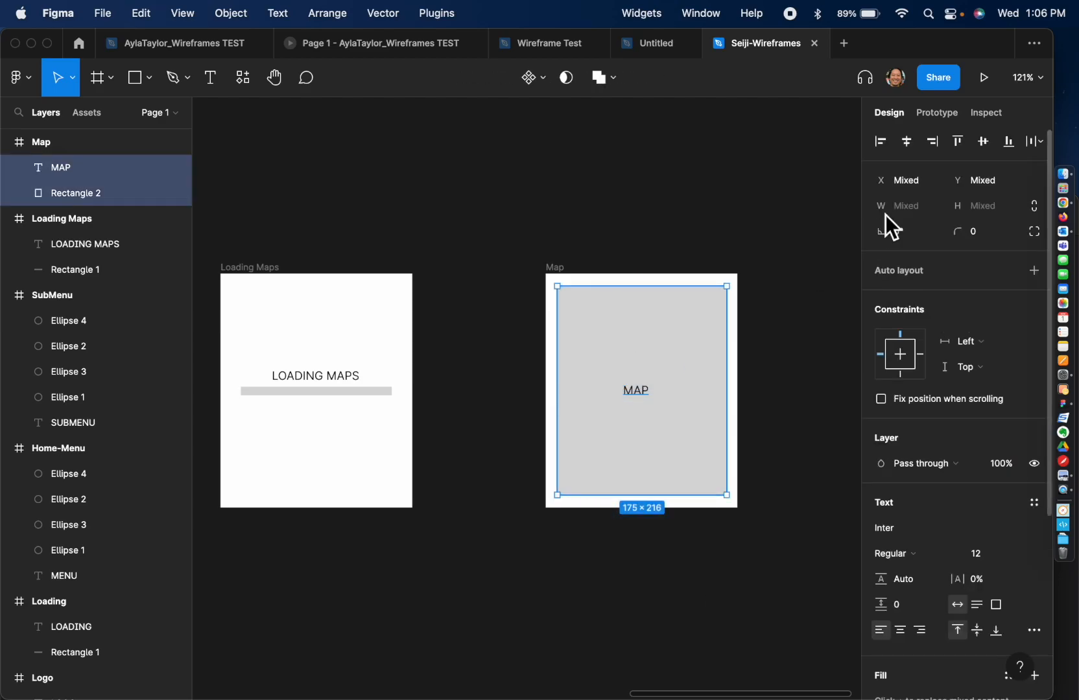
{"action": "left_click", "coordinate": [910, 142]}
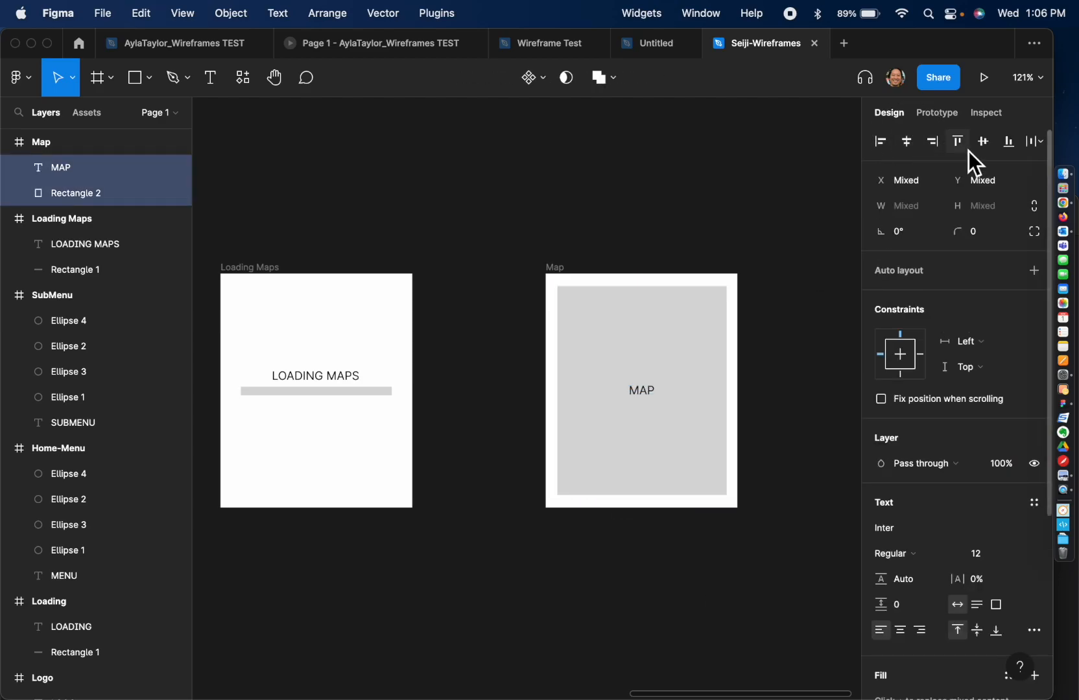
{"action": "left_click", "coordinate": [813, 335]}
Pan and zoom across all frames from Logo to Map to review the wireframes.
{"action": "scroll", "coordinate": [703, 456], "scroll_direction": "left", "scroll_amount": 1}
{"action": "scroll", "coordinate": [703, 456], "scroll_direction": "left", "scroll_amount": 5}
{"action": "scroll", "coordinate": [703, 456], "scroll_direction": "up", "scroll_amount": 1}
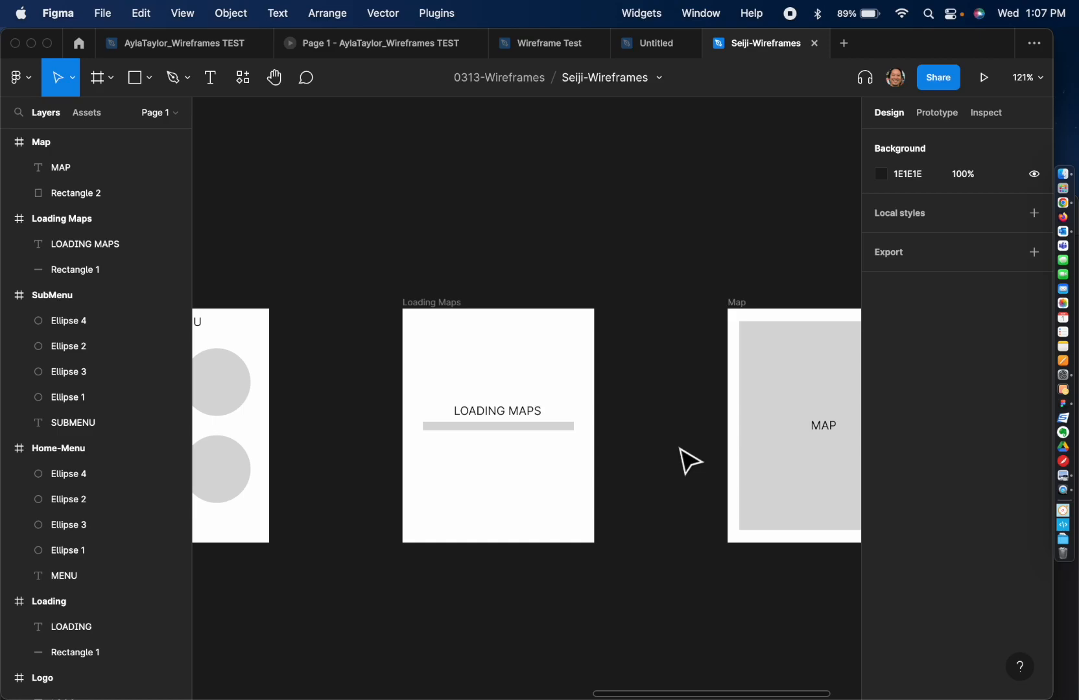
{"action": "scroll", "coordinate": [690, 462], "scroll_direction": "down", "scroll_amount": 5}
{"action": "scroll", "coordinate": [691, 462], "scroll_direction": "left", "scroll_amount": 5}
{"action": "scroll", "coordinate": [691, 462], "scroll_direction": "down", "scroll_amount": 4}
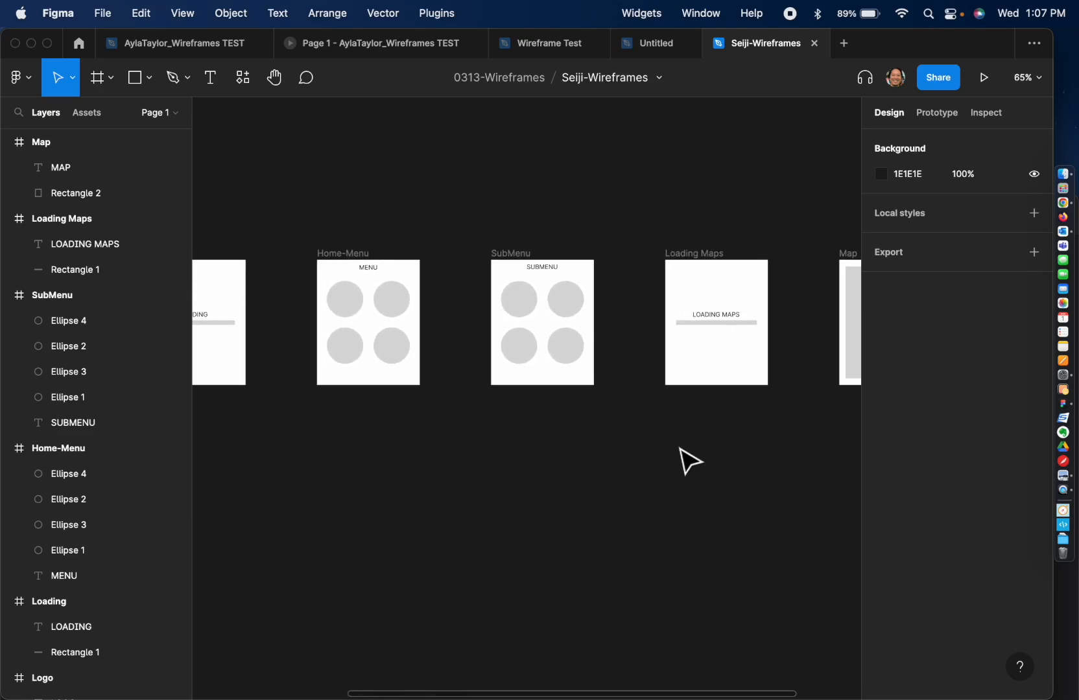
{"action": "scroll", "coordinate": [690, 461], "scroll_direction": "down", "scroll_amount": 2}
{"action": "scroll", "coordinate": [690, 462], "scroll_direction": "left", "scroll_amount": 5}
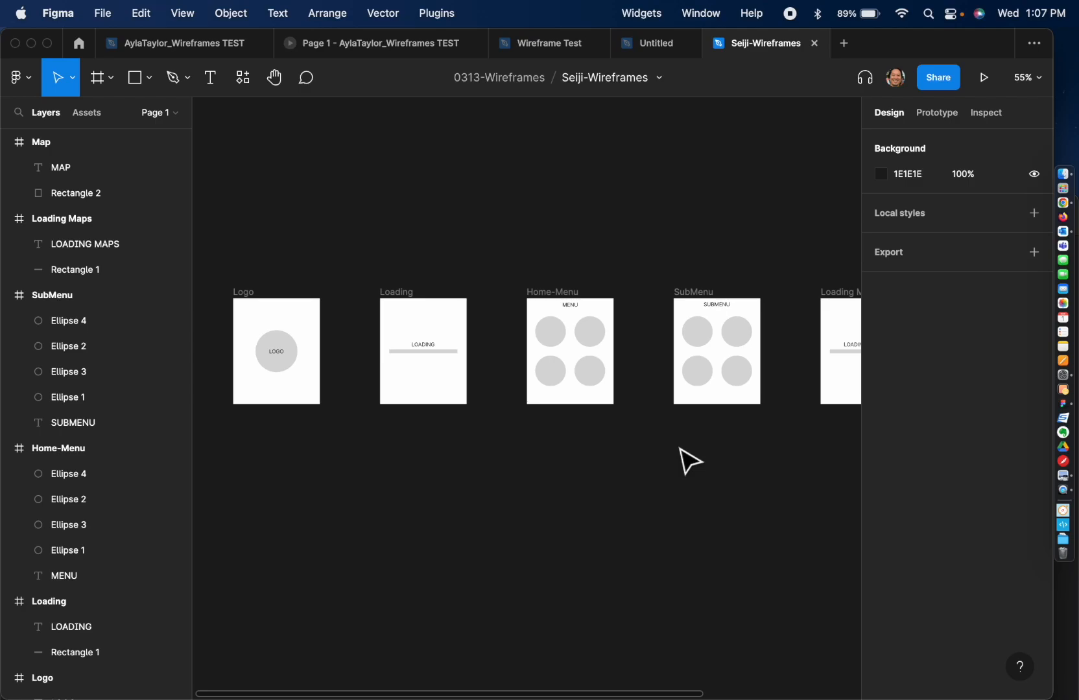
{"action": "scroll", "coordinate": [690, 461], "scroll_direction": "up", "scroll_amount": 5}
{"action": "scroll", "coordinate": [690, 462], "scroll_direction": "left", "scroll_amount": 15}
{"action": "scroll", "coordinate": [691, 461], "scroll_direction": "left", "scroll_amount": 2}
{"action": "scroll", "coordinate": [690, 461], "scroll_direction": "up", "scroll_amount": 1}
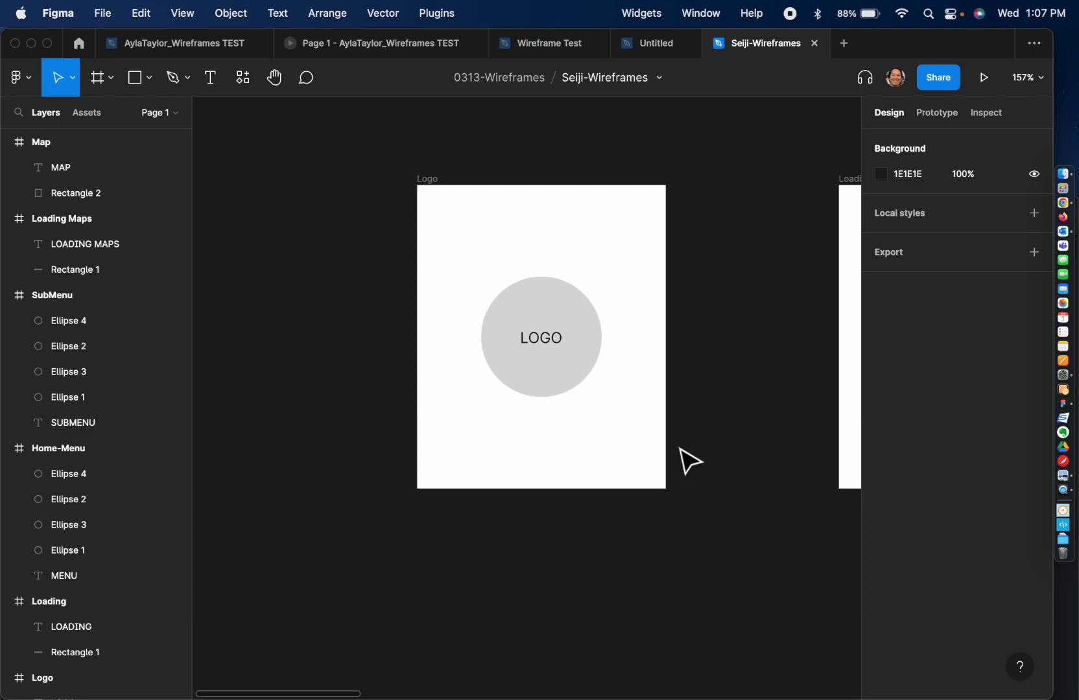
{"action": "scroll", "coordinate": [690, 461], "scroll_direction": "down", "scroll_amount": 5}
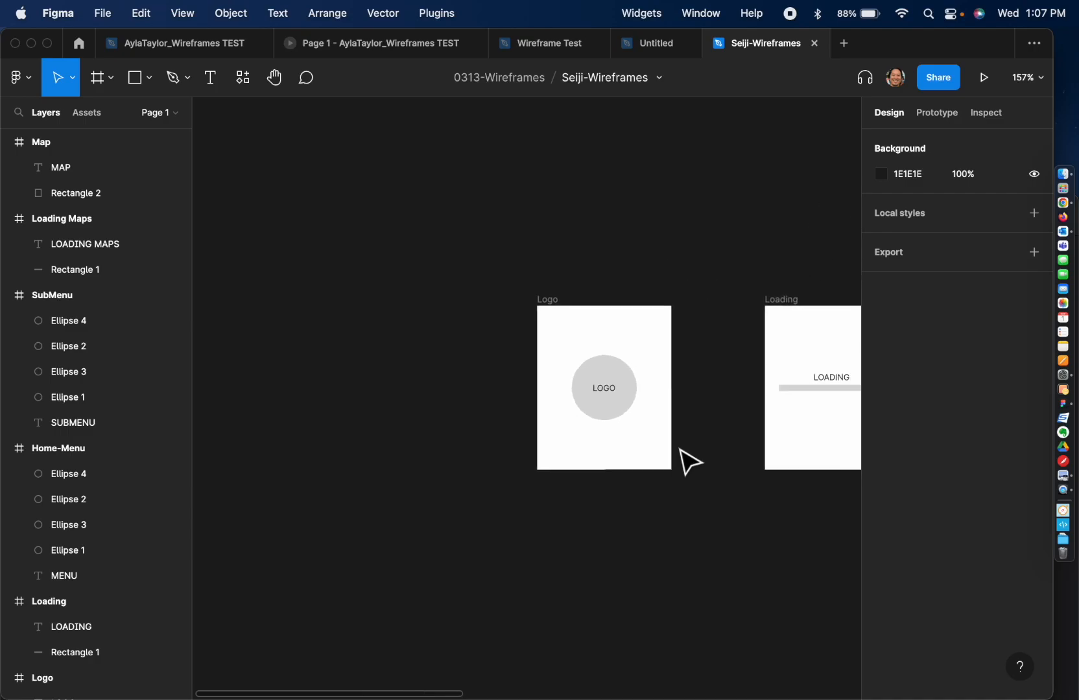
{"action": "scroll", "coordinate": [690, 462], "scroll_direction": "left", "scroll_amount": 5}
{"action": "scroll", "coordinate": [690, 462], "scroll_direction": "right", "scroll_amount": 5}
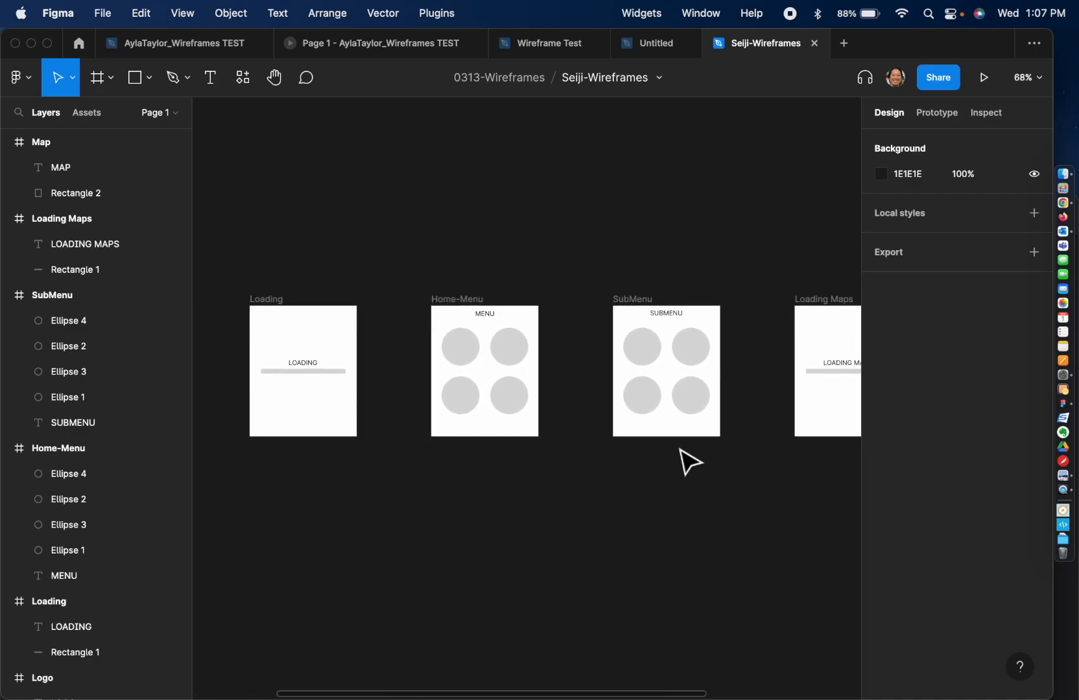
{"action": "scroll", "coordinate": [690, 462], "scroll_direction": "right", "scroll_amount": 5}
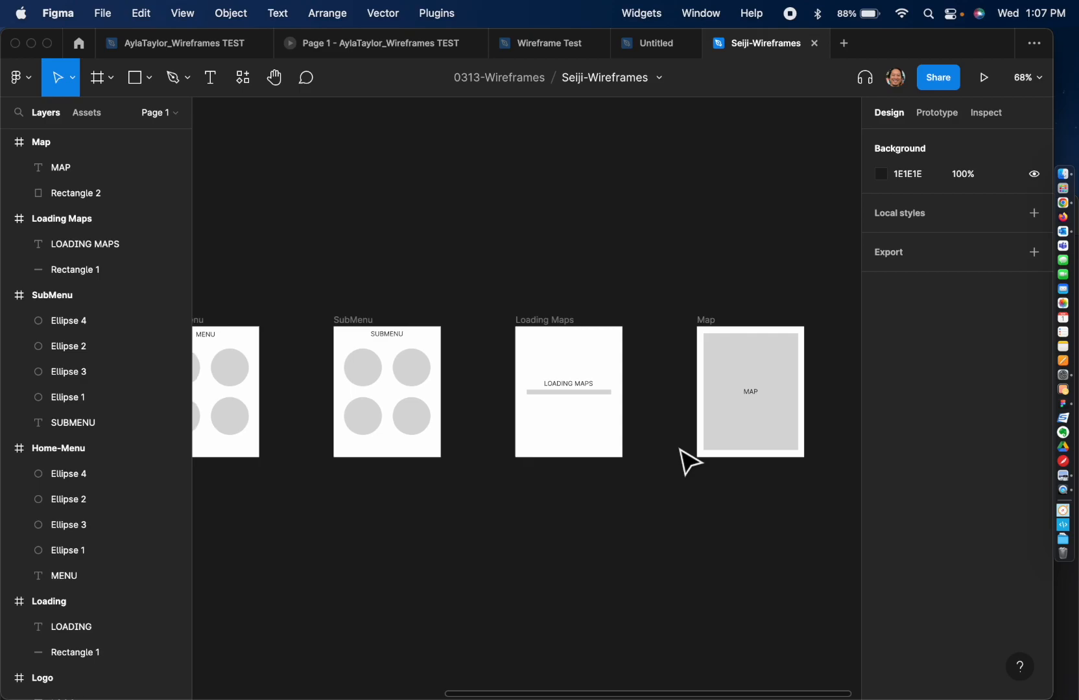
{"action": "scroll", "coordinate": [690, 461], "scroll_direction": "left", "scroll_amount": 5}
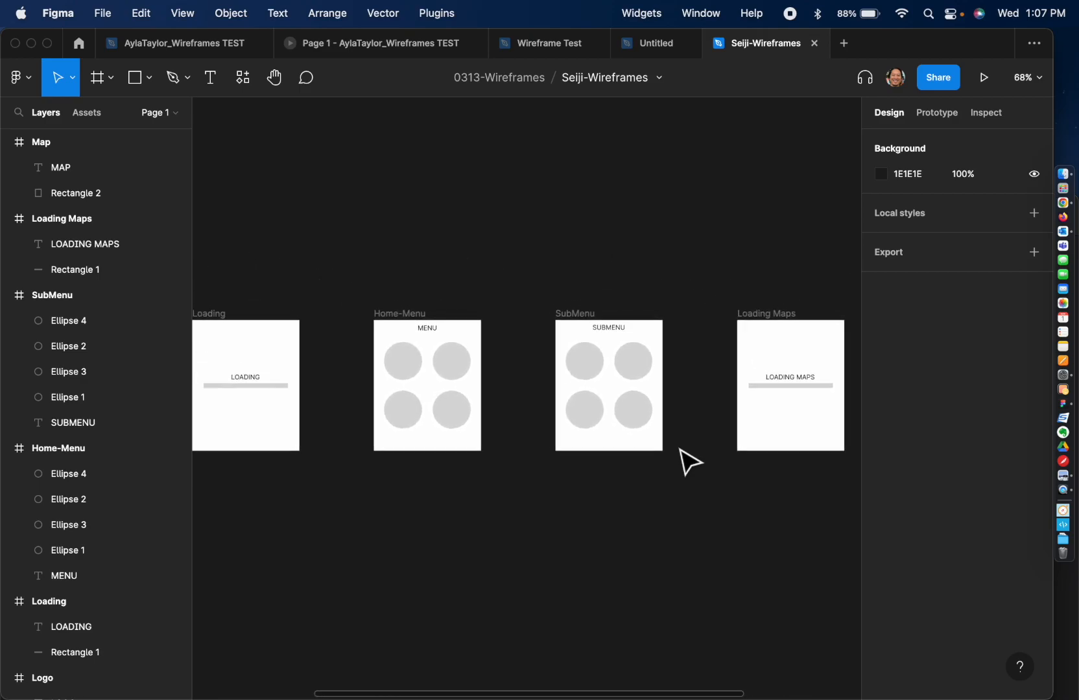
{"action": "scroll", "coordinate": [690, 461], "scroll_direction": "left", "scroll_amount": 8}
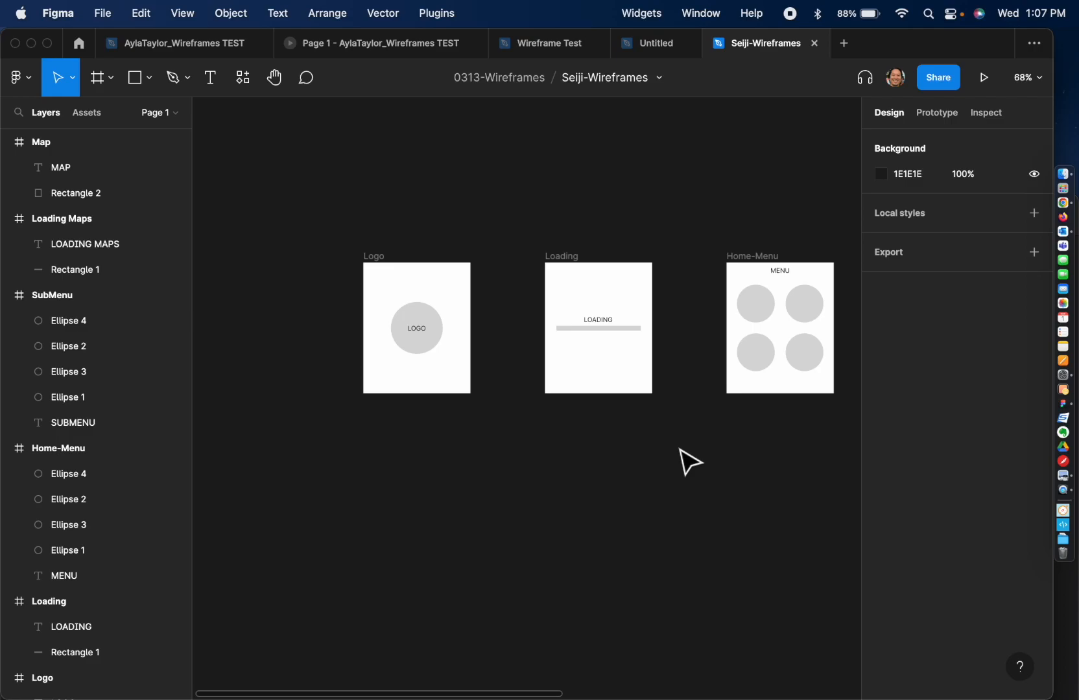
{"action": "scroll", "coordinate": [690, 462], "scroll_direction": "right", "scroll_amount": 1}
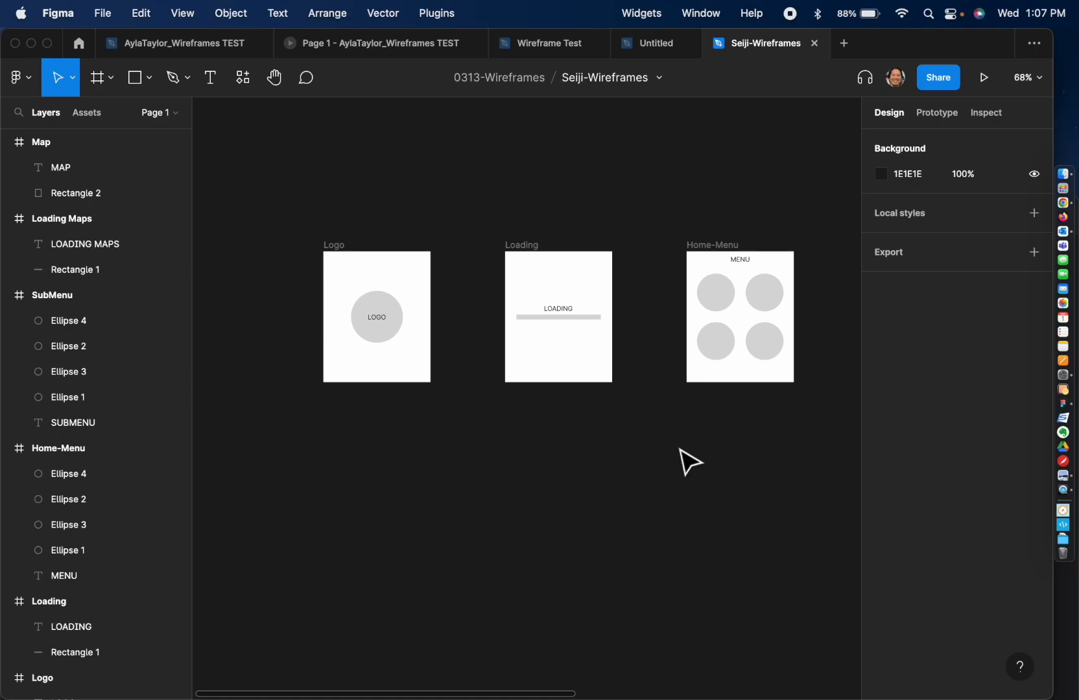
Open another student's wireframe file from the 0313-Wireframes project.
{"action": "left_click", "coordinate": [79, 43]}
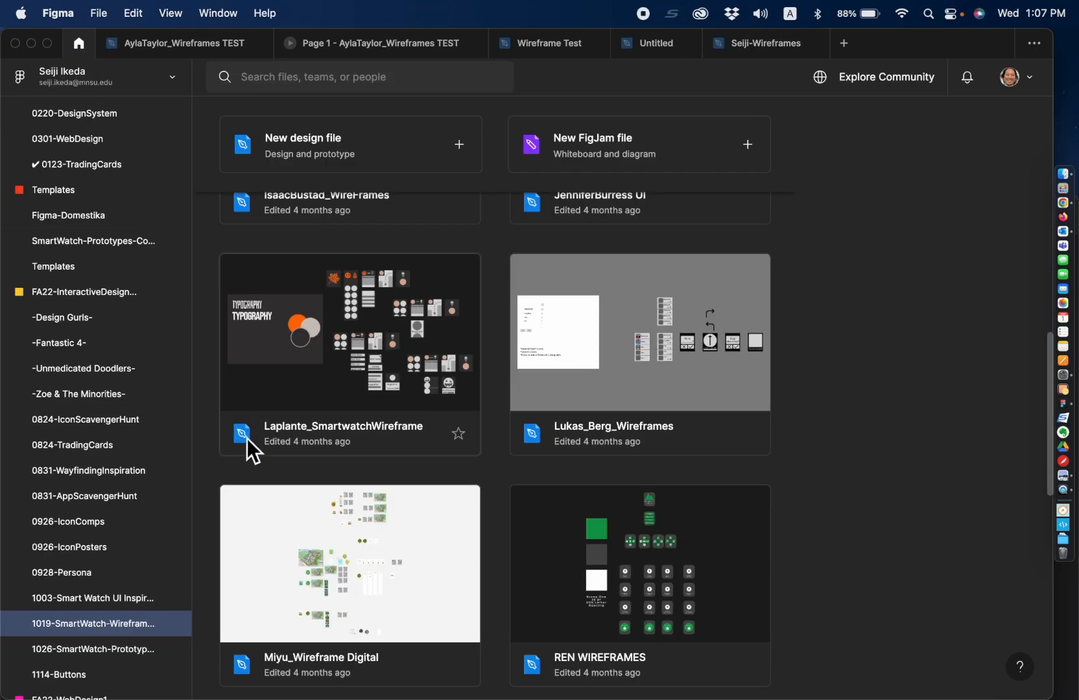
{"action": "scroll", "coordinate": [574, 457], "scroll_direction": "down", "scroll_amount": 5}
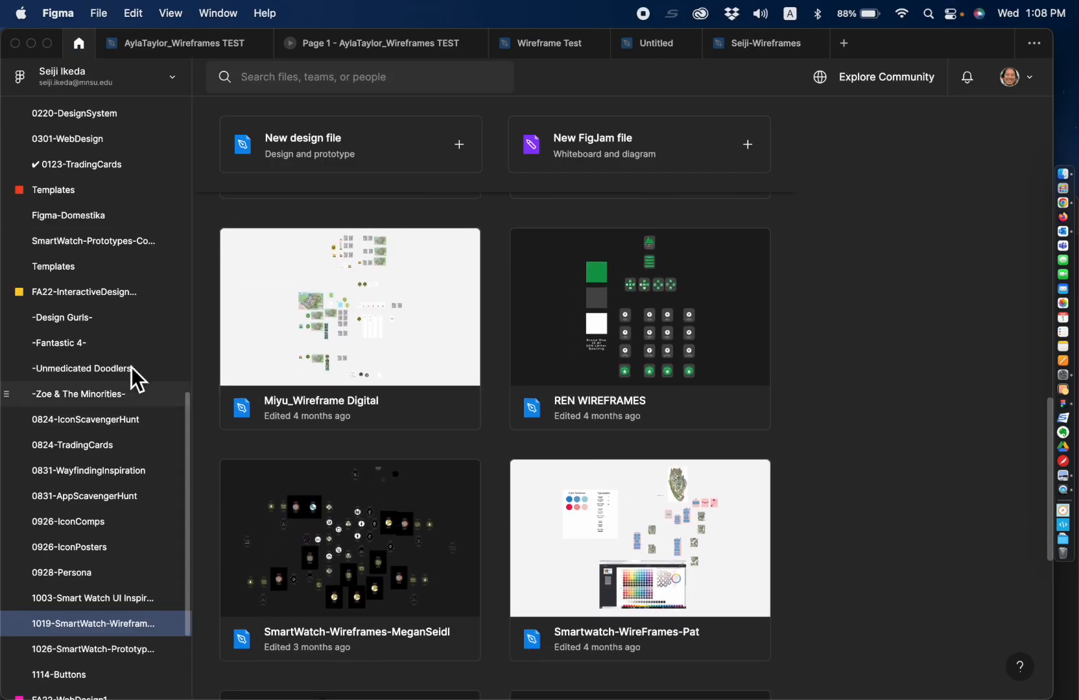
{"action": "scroll", "coordinate": [111, 162], "scroll_direction": "up", "scroll_amount": 3}
{"action": "scroll", "coordinate": [112, 160], "scroll_direction": "up", "scroll_amount": 4}
{"action": "left_click", "coordinate": [97, 318]}
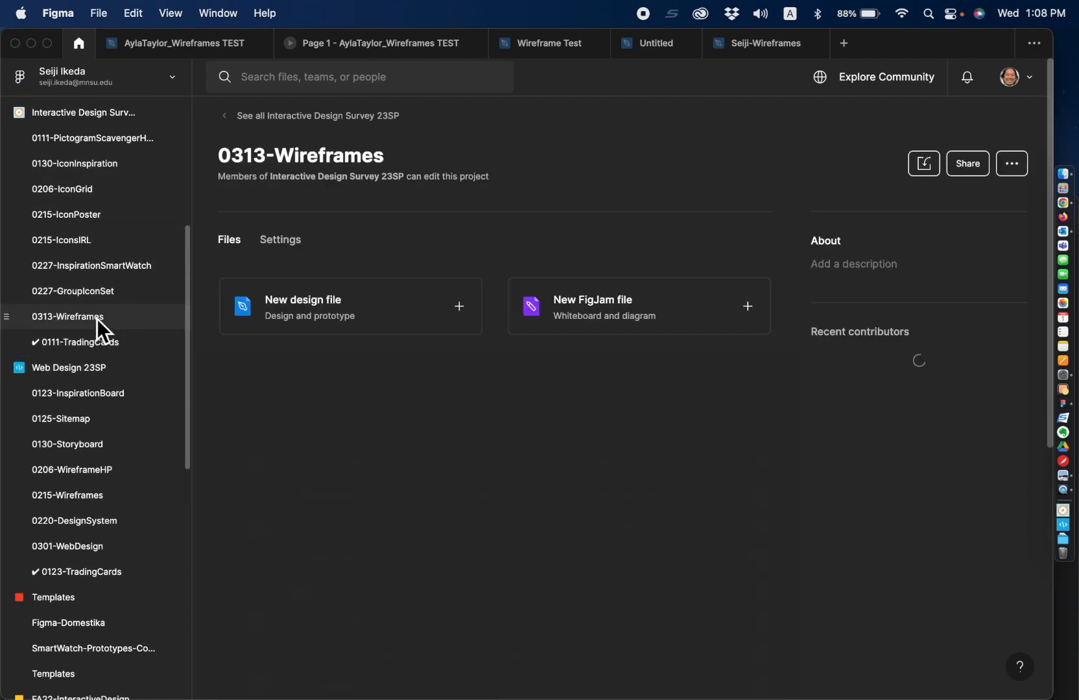
{"action": "scroll", "coordinate": [565, 411], "scroll_direction": "down", "scroll_amount": 5}
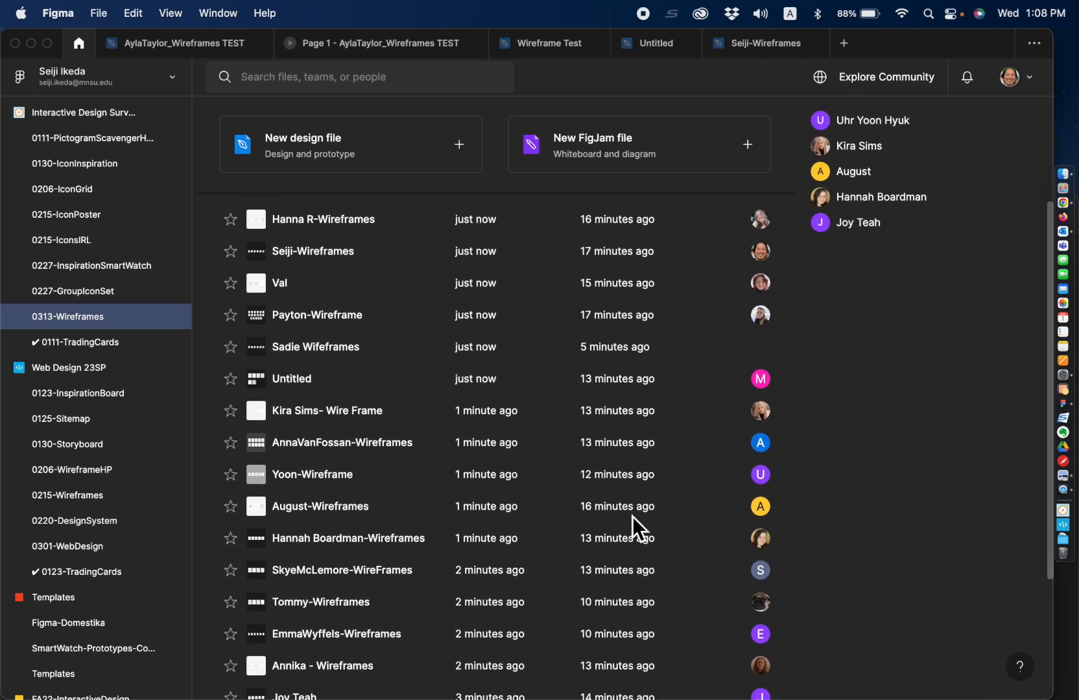
{"action": "double_click", "coordinate": [316, 478]}
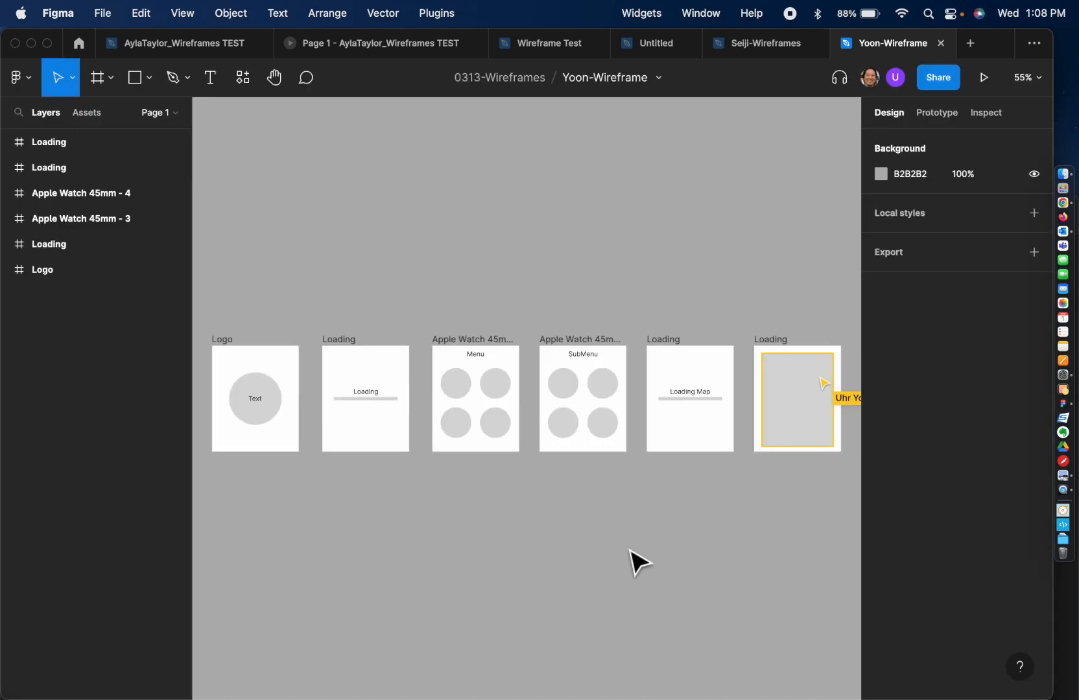
Add a text label reading text inside the grey rectangle of the last Loading frame.
{"action": "scroll", "coordinate": [758, 440], "scroll_direction": "left", "scroll_amount": 2}
{"action": "scroll", "coordinate": [759, 440], "scroll_direction": "up", "scroll_amount": 1}
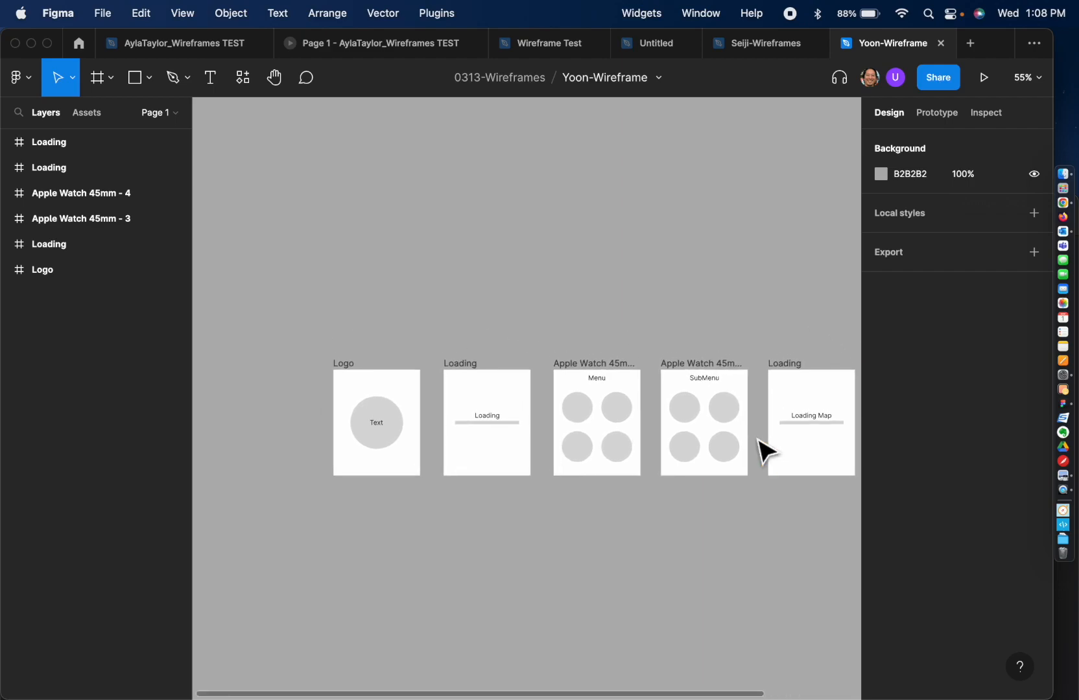
{"action": "scroll", "coordinate": [757, 439], "scroll_direction": "right", "scroll_amount": 3}
{"action": "scroll", "coordinate": [765, 451], "scroll_direction": "up", "scroll_amount": 5}
{"action": "scroll", "coordinate": [765, 451], "scroll_direction": "up", "scroll_amount": 1}
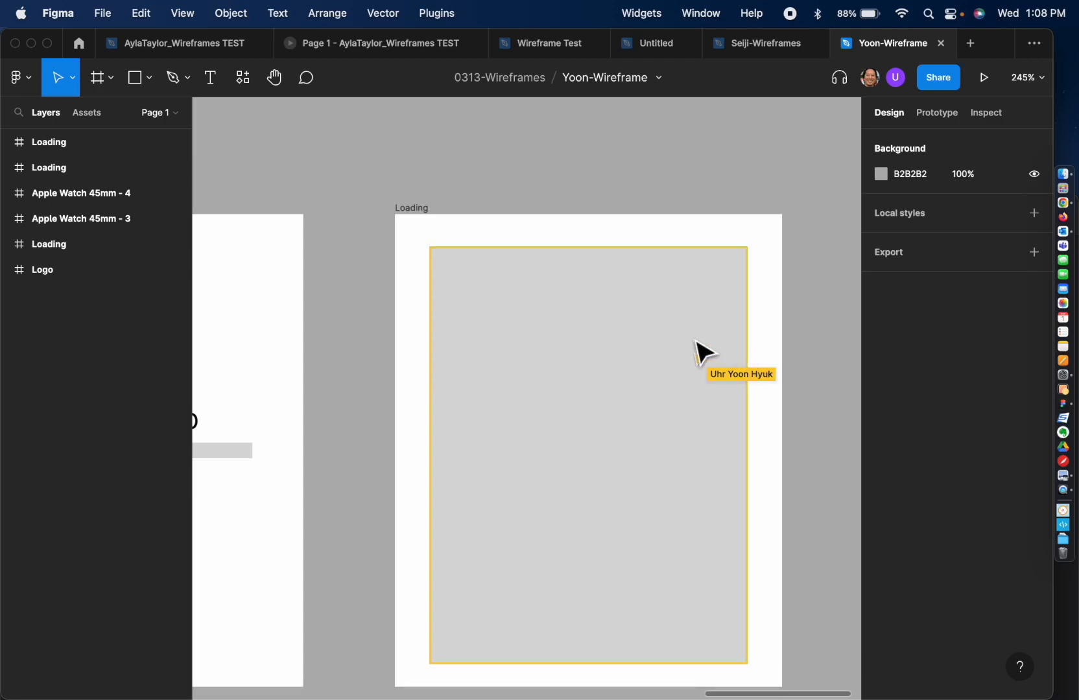
{"action": "left_click", "coordinate": [698, 351]}
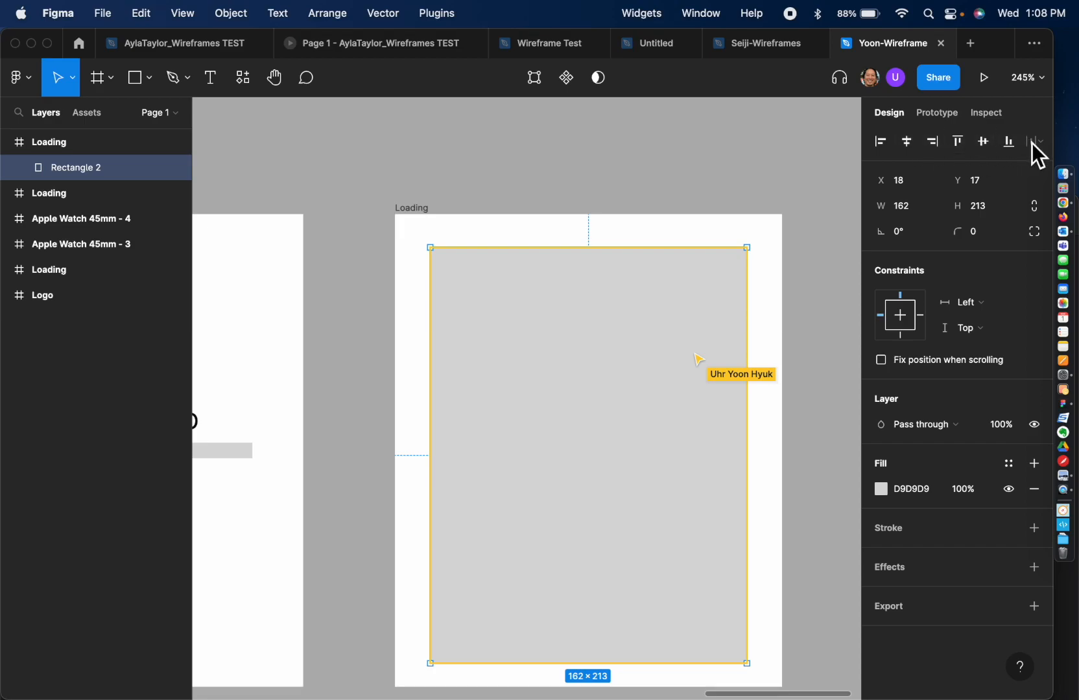
{"action": "left_click", "coordinate": [215, 88]}
{"action": "left_click", "coordinate": [579, 446]}
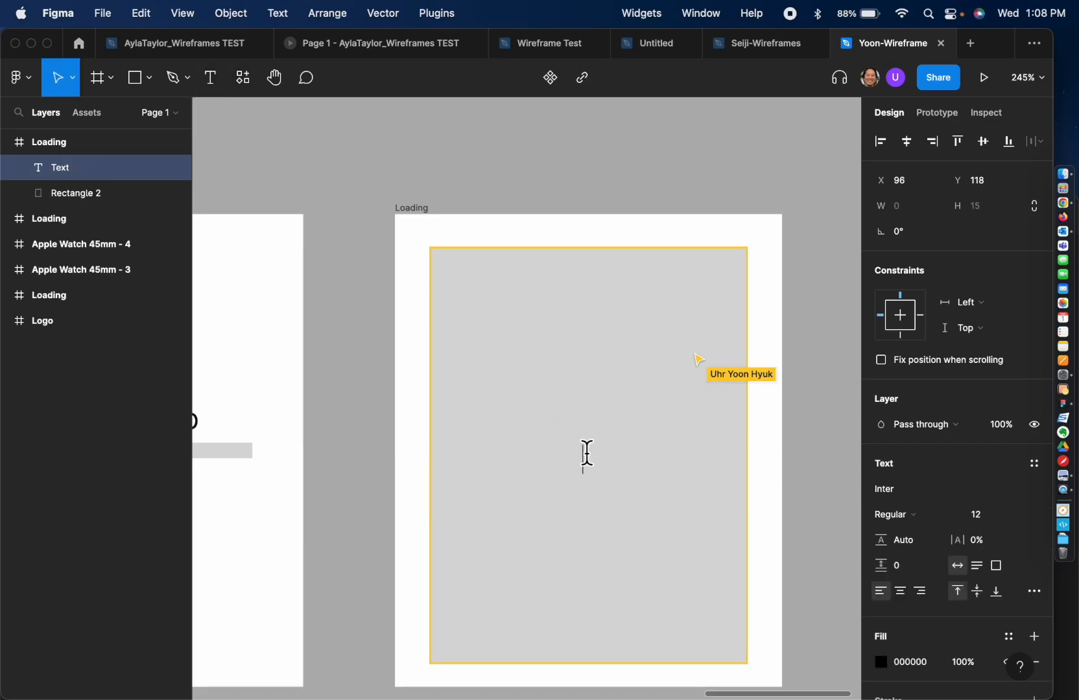
{"action": "type", "text": "text"}
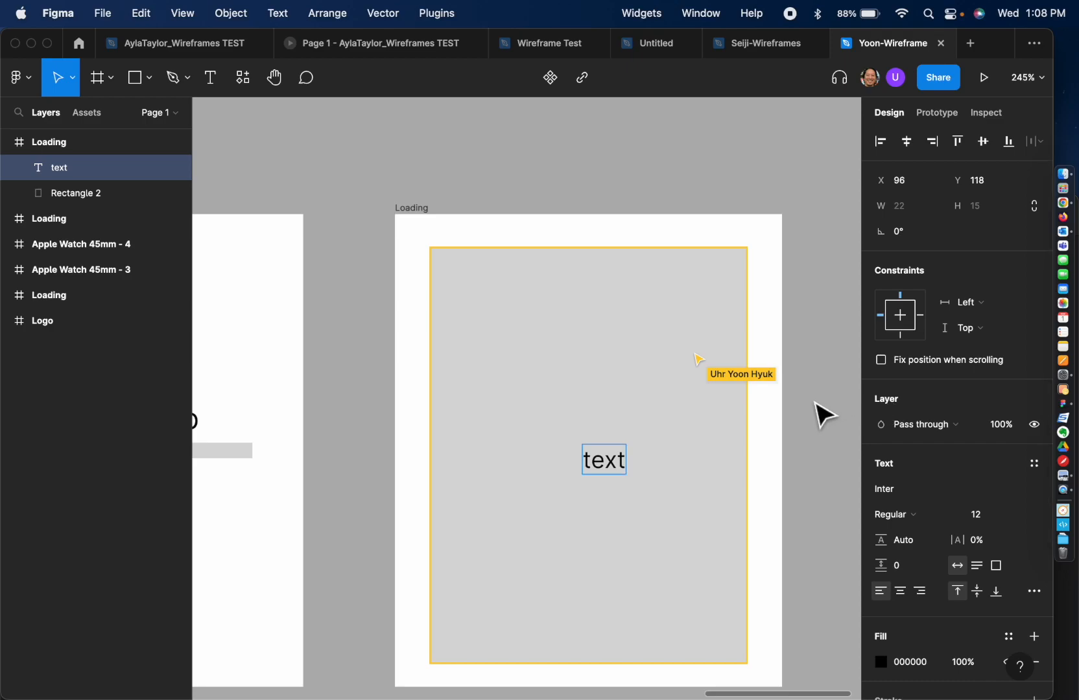
{"action": "key", "text": "Escape"}
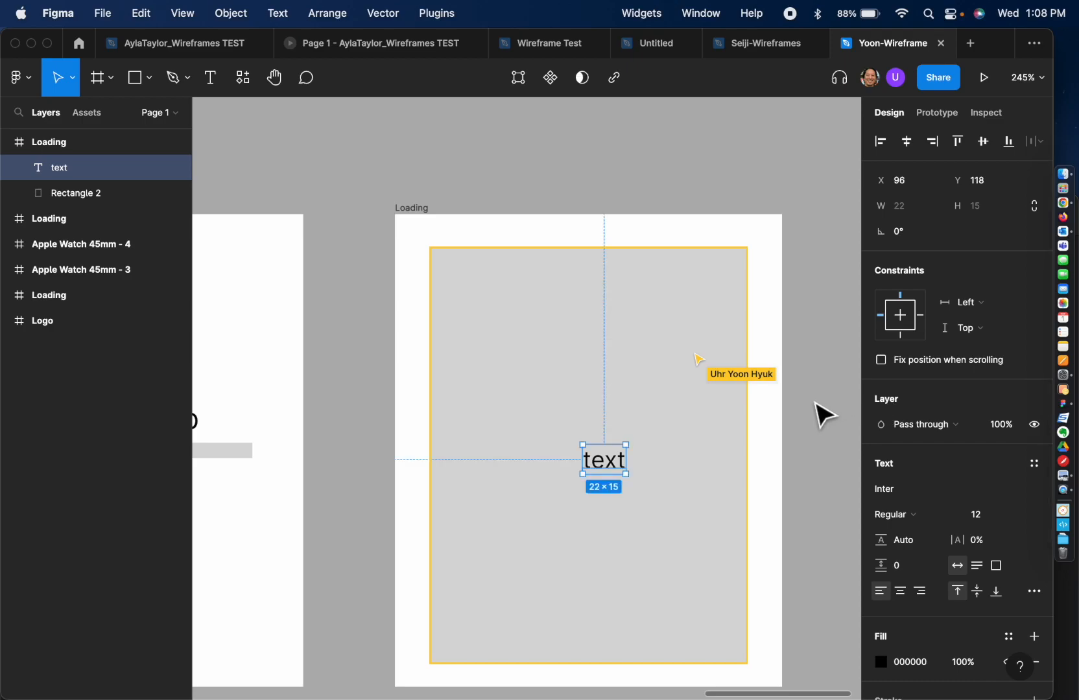
Try applying auto layout to the label and rectangle, then undo it.
{"action": "left_click", "coordinate": [836, 226]}
{"action": "left_click", "coordinate": [586, 335]}
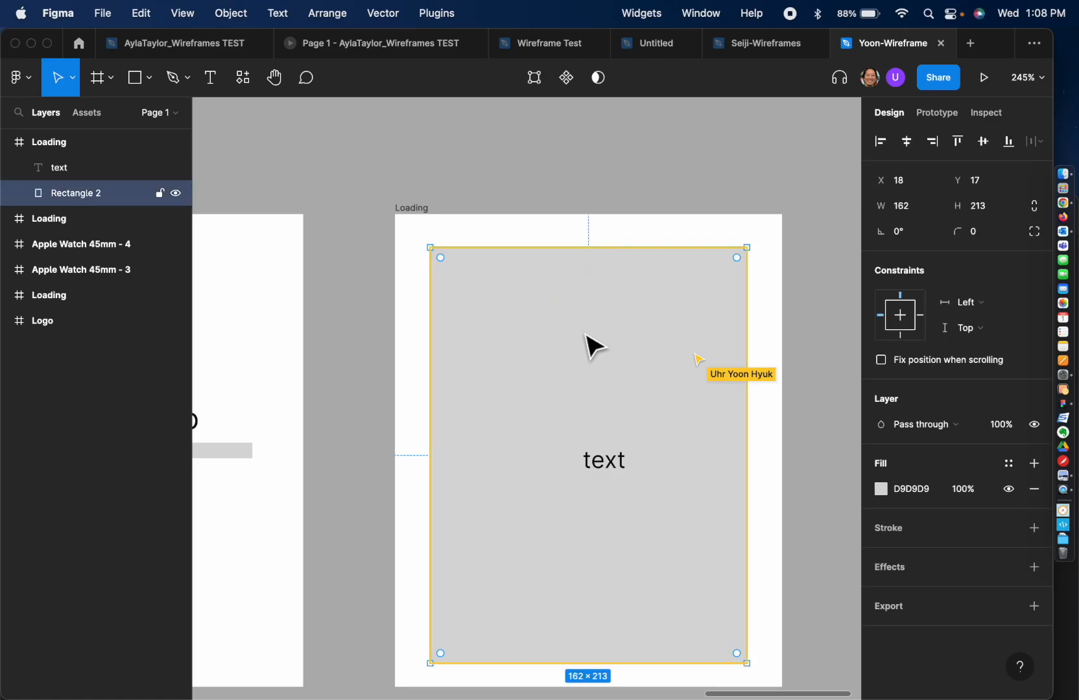
{"action": "left_click", "coordinate": [603, 476], "text": "shift"}
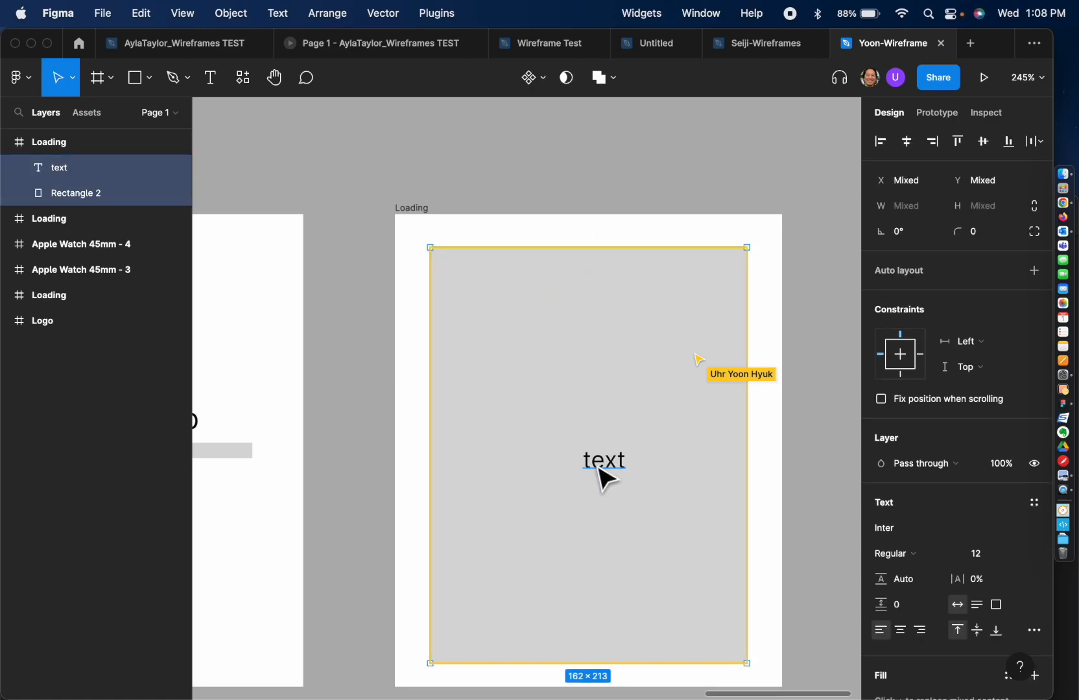
{"action": "key", "text": "shift+a"}
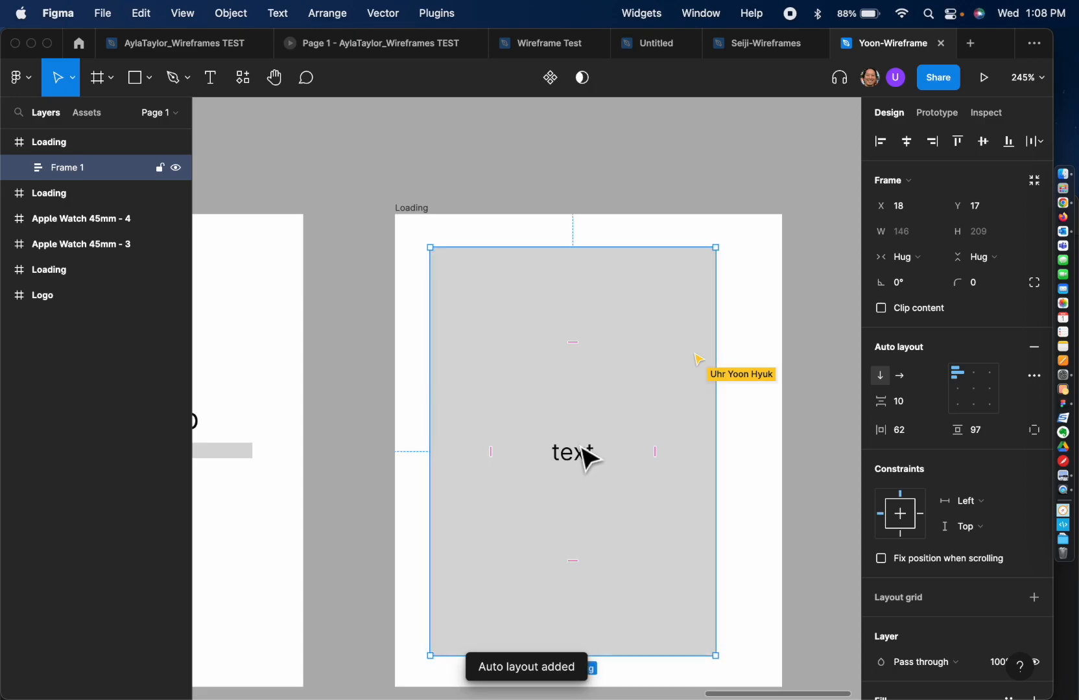
{"action": "key", "text": "super+z"}
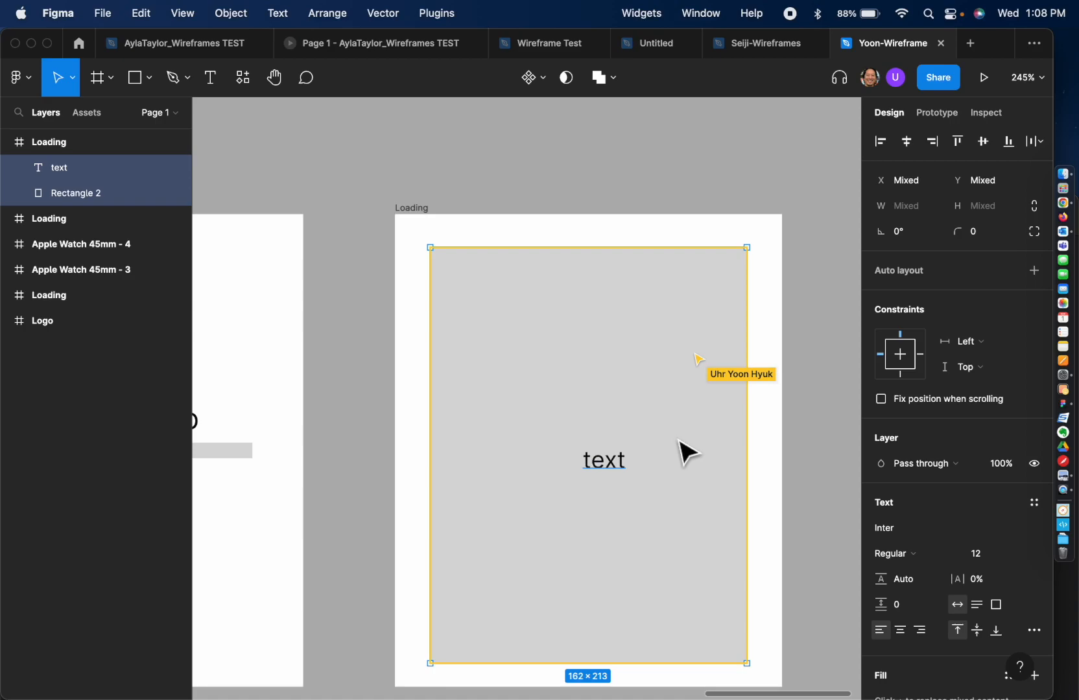
Select the label and rectangle together and align their horizontal centers.
{"action": "left_click", "coordinate": [832, 535]}
{"action": "left_click_drag", "start_coordinate": [806, 514], "coordinate": [522, 438]}
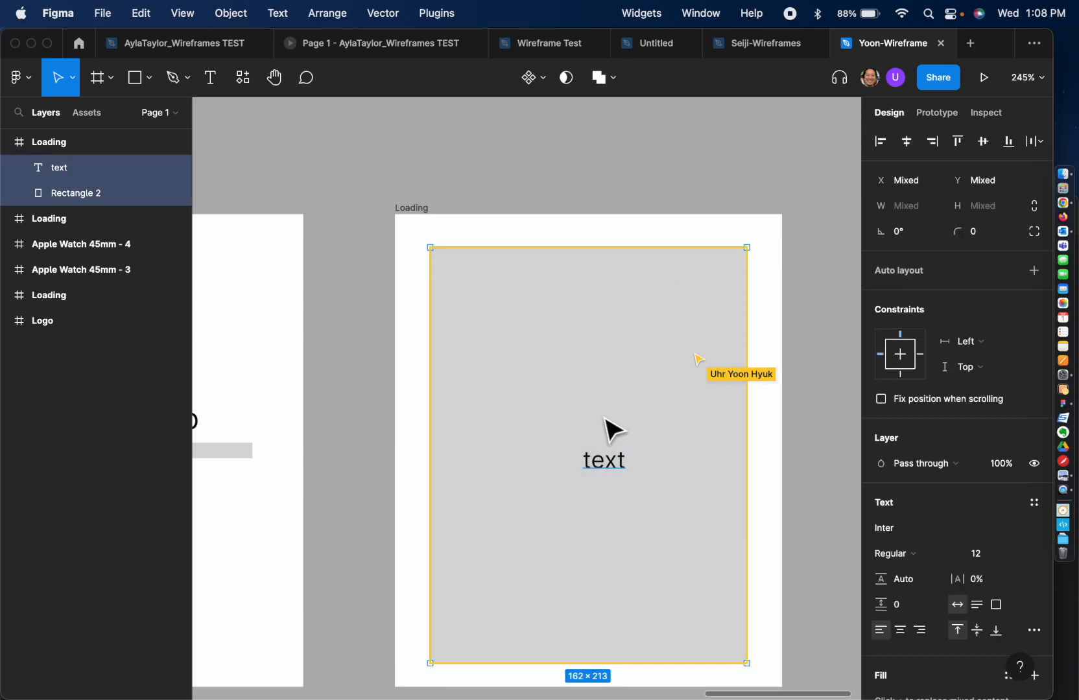
{"action": "left_click", "coordinate": [914, 142]}
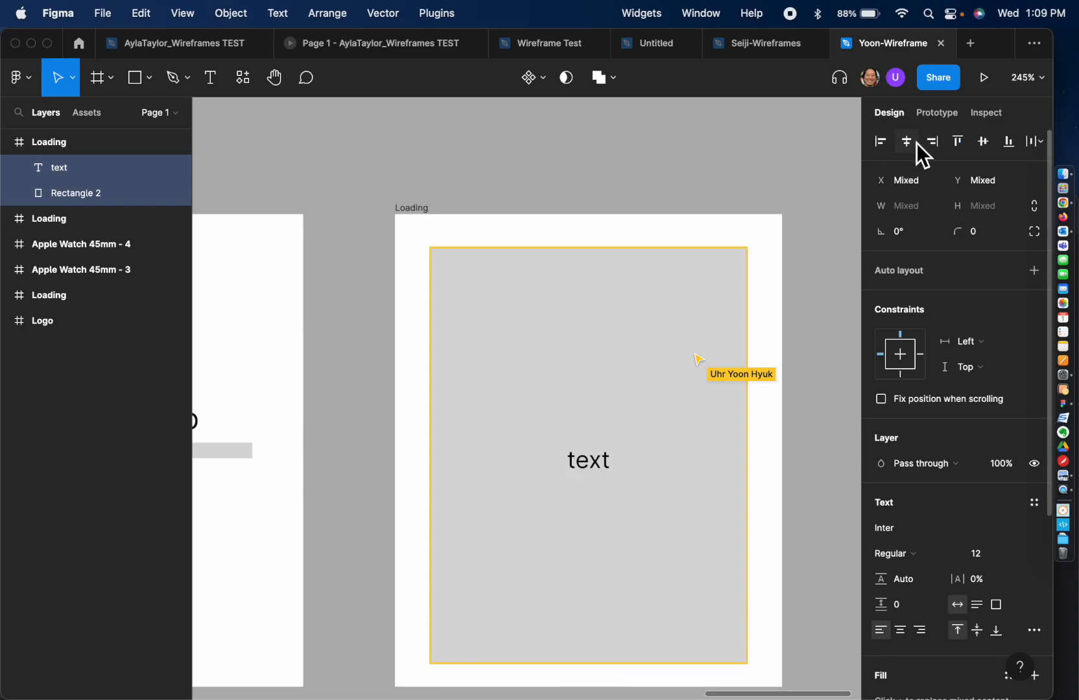
Try aligning the label and rectangle by their vertical centers, then undo the alignment steps.
{"action": "left_click", "coordinate": [984, 148]}
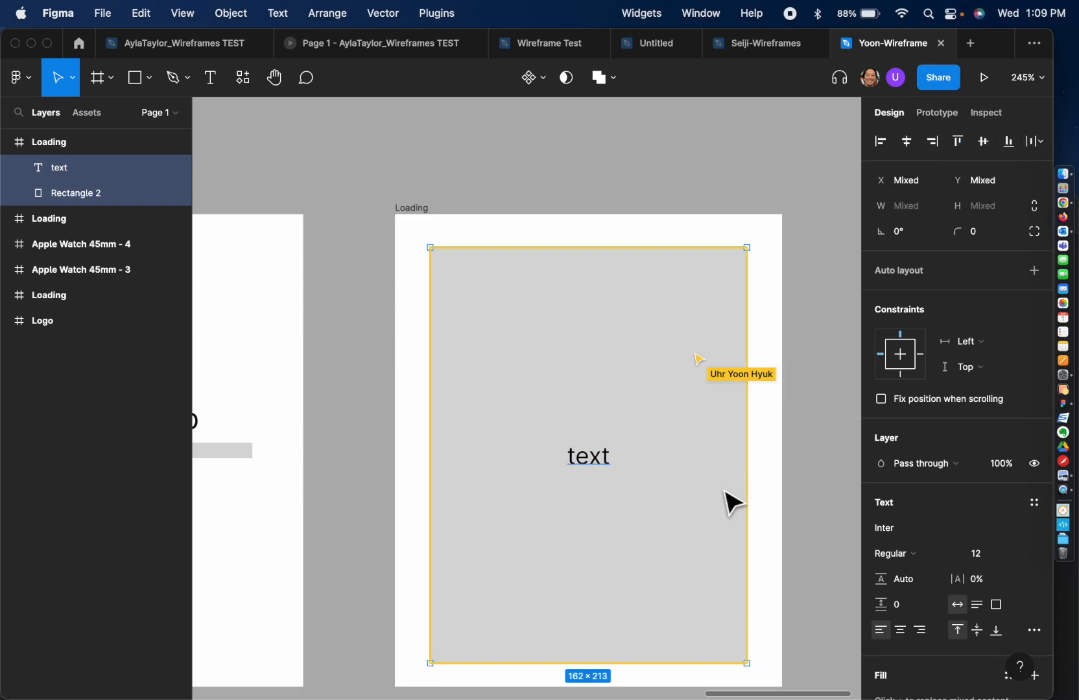
{"action": "left_click", "coordinate": [770, 488]}
{"action": "key", "text": "super+z"}
{"action": "key", "text": "super+z"}
{"action": "key", "text": "super+z"}
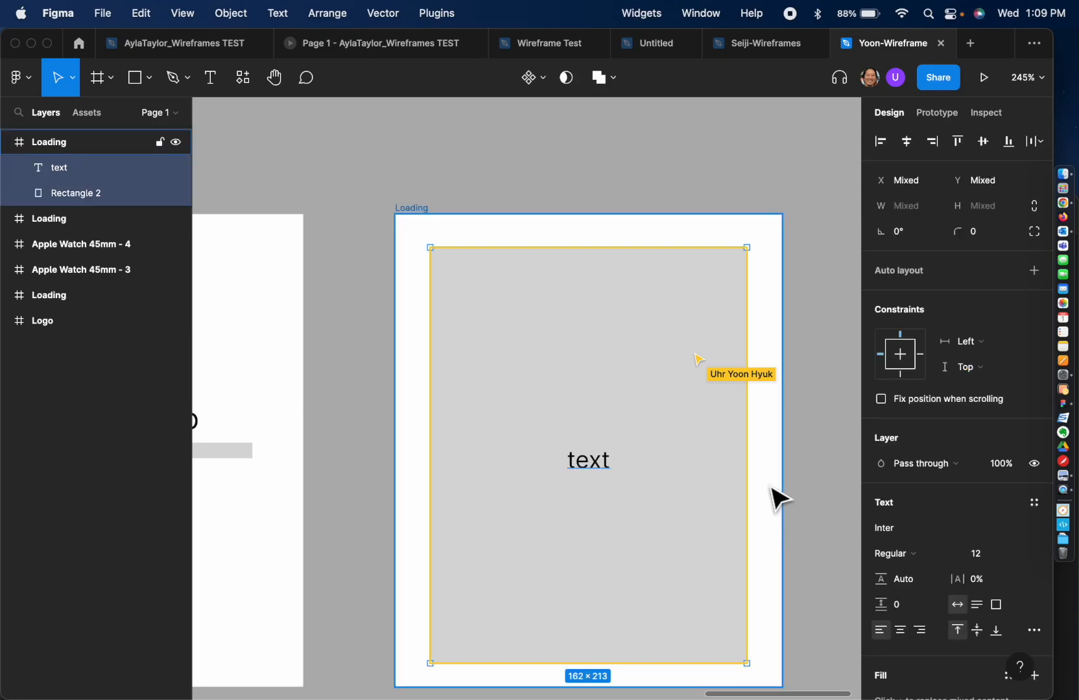
Wrap the label and rectangle in an auto layout frame, test its padding and alignment options, then undo everything.
{"action": "left_click_drag", "start_coordinate": [769, 493], "coordinate": [550, 462]}
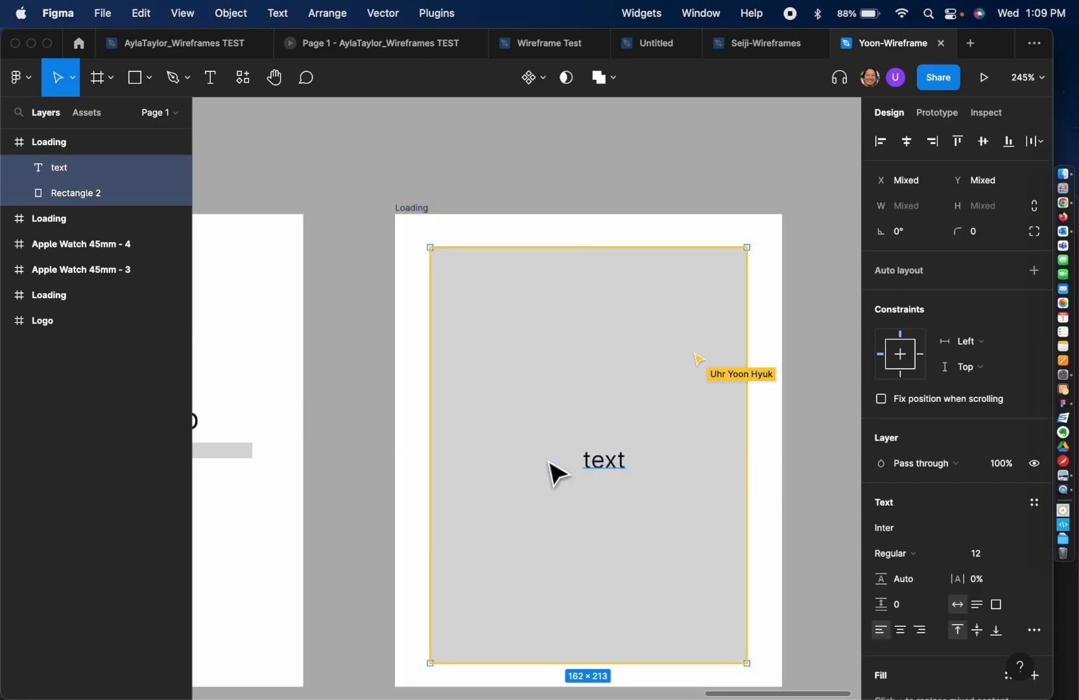
{"action": "key", "text": "shift+a"}
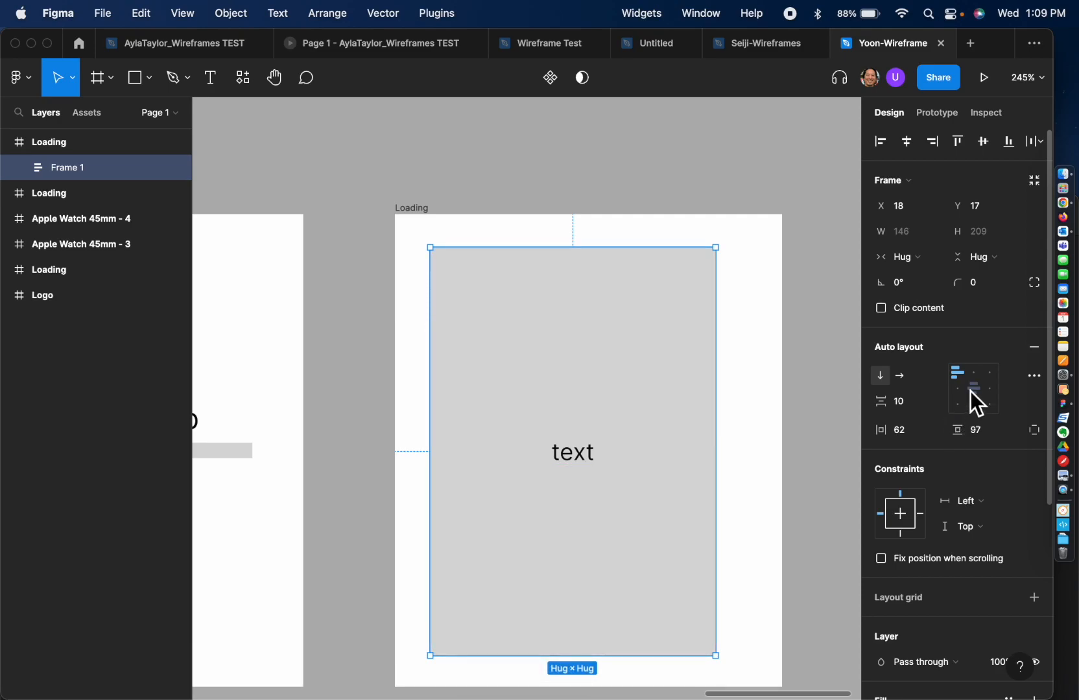
{"action": "left_click", "coordinate": [977, 376]}
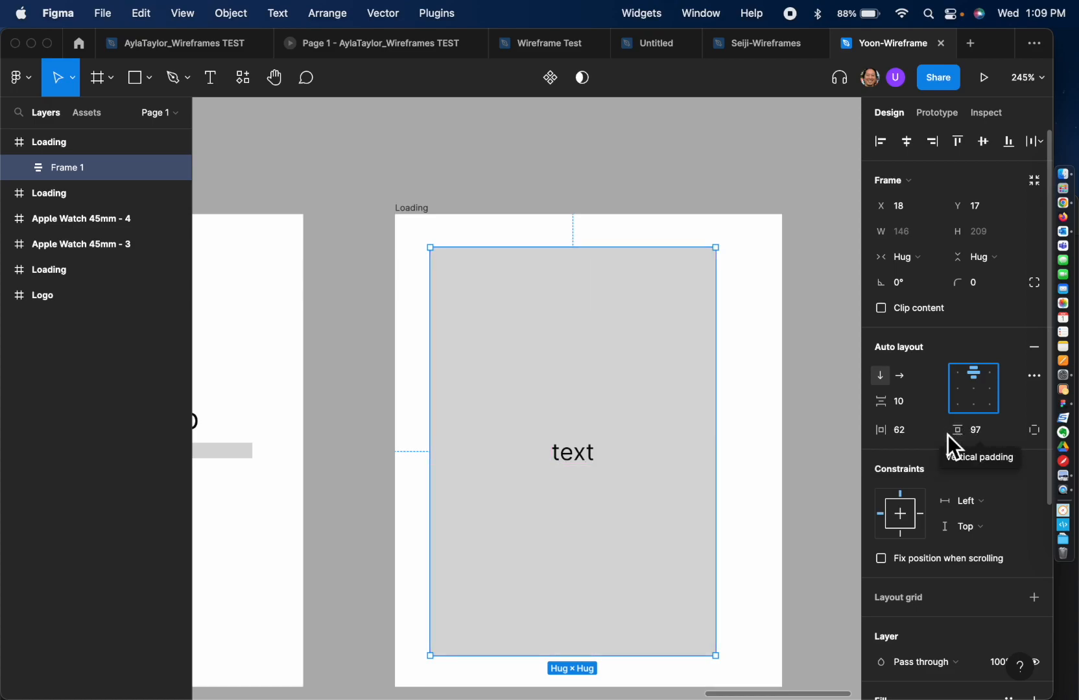
{"action": "left_click_drag", "start_coordinate": [960, 436], "coordinate": [837, 437]}
{"action": "mouse_move", "coordinate": [599, 430]}
{"action": "left_mouse_down"}
{"action": "mouse_move", "coordinate": [772, 637]}
{"action": "mouse_move", "coordinate": [748, 666]}
{"action": "left_mouse_up"}
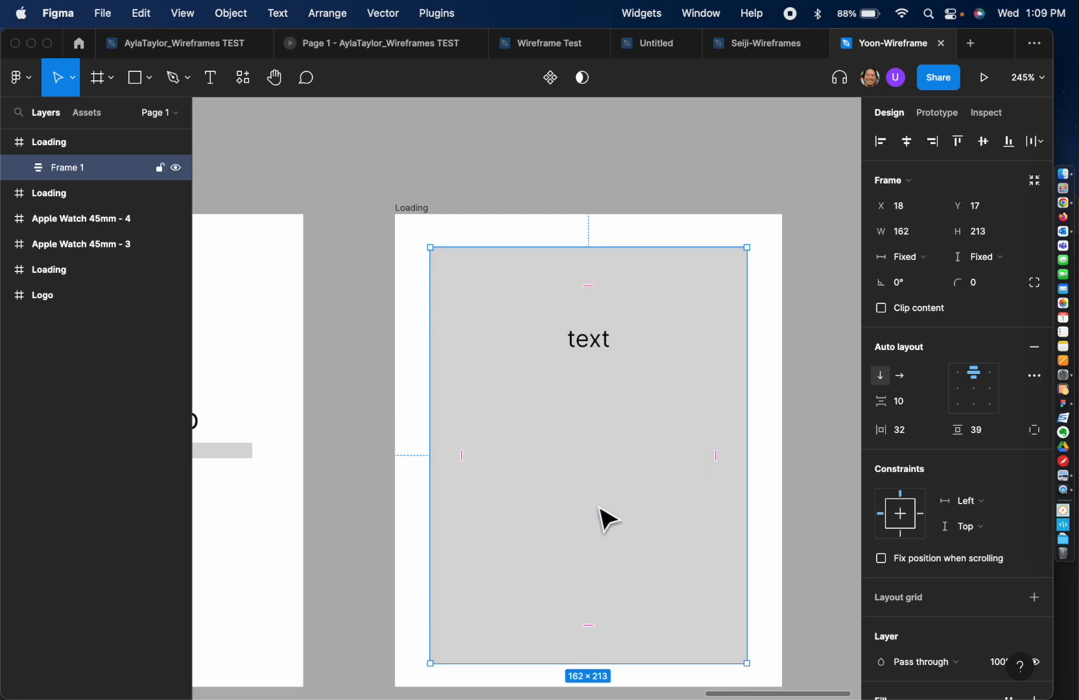
{"action": "left_click", "coordinate": [974, 388]}
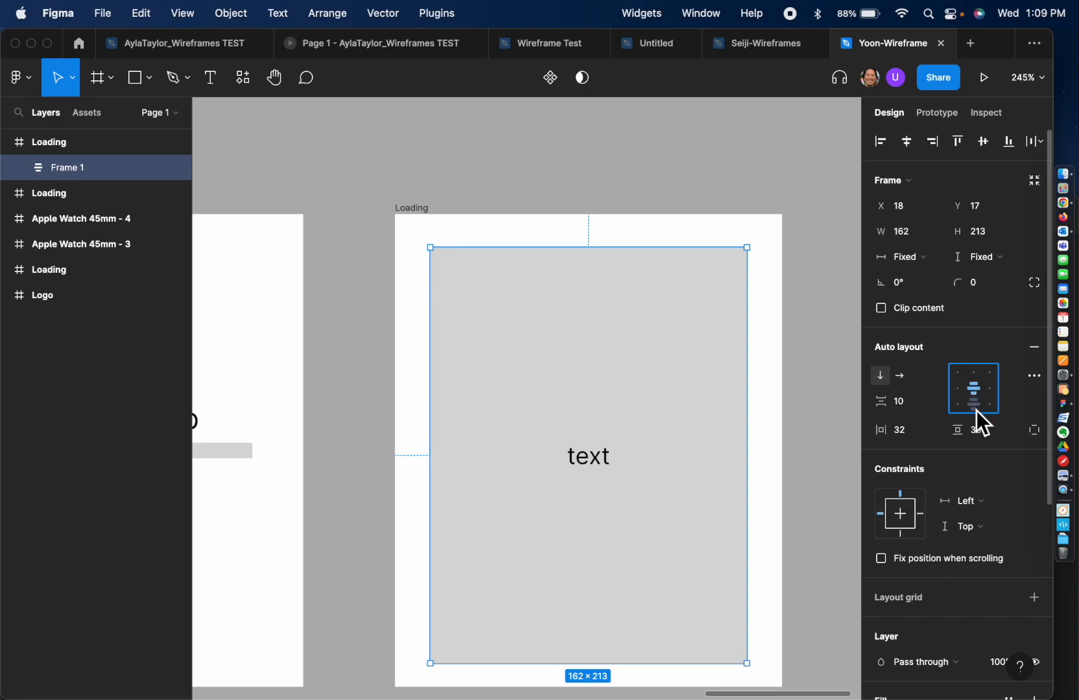
{"action": "left_click", "coordinate": [976, 410]}
{"action": "left_click", "coordinate": [980, 377]}
{"action": "left_click", "coordinate": [965, 376]}
{"action": "left_click", "coordinate": [966, 394]}
{"action": "left_click", "coordinate": [989, 392]}
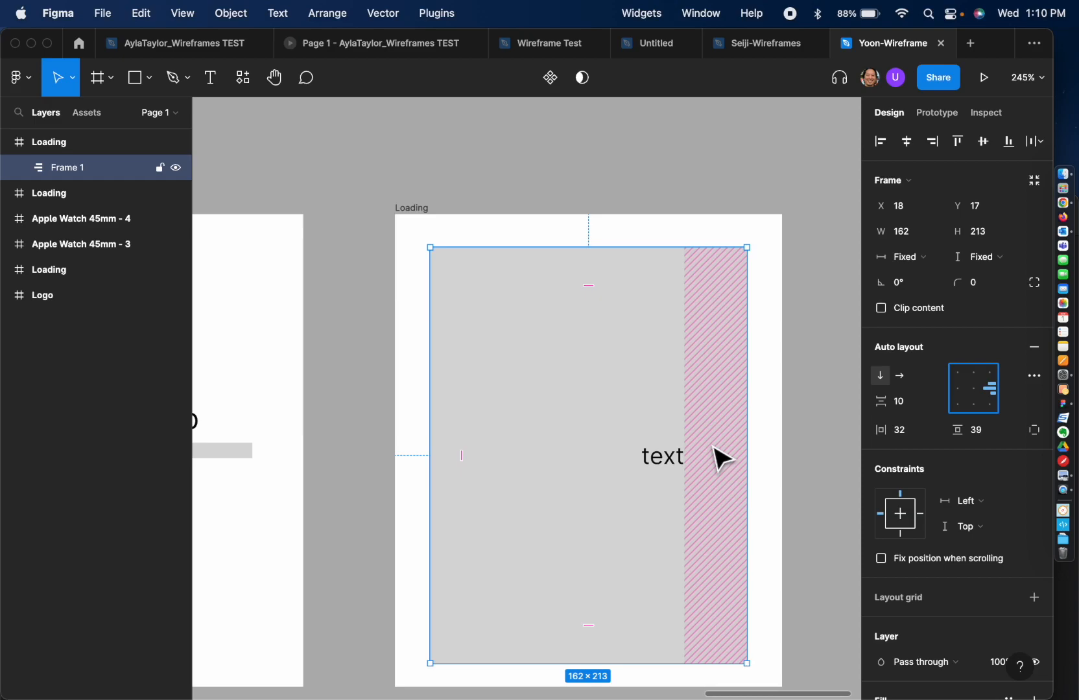
{"action": "key", "text": "super+z"}
{"action": "key", "text": "super+z"}
{"action": "key", "text": "super+z"}
{"action": "key", "text": "super+z"}
{"action": "key", "text": "super+z"}
{"action": "key", "text": "super+z"}
{"action": "key", "text": "super+z"}
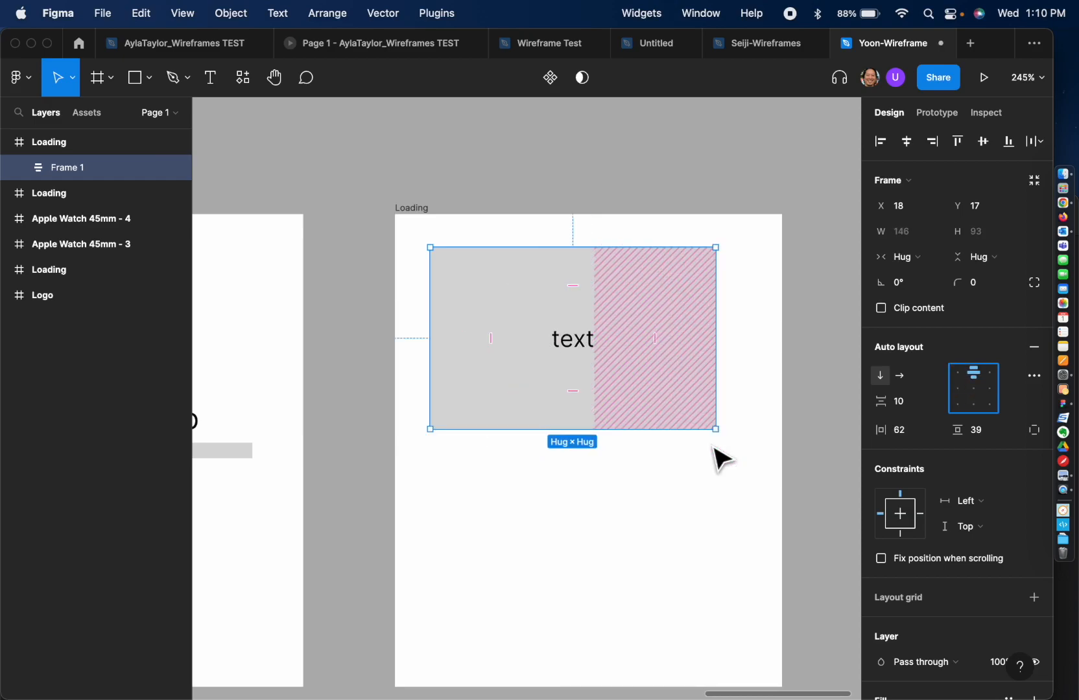
{"action": "key", "text": "super+z"}
{"action": "key", "text": "super+z"}
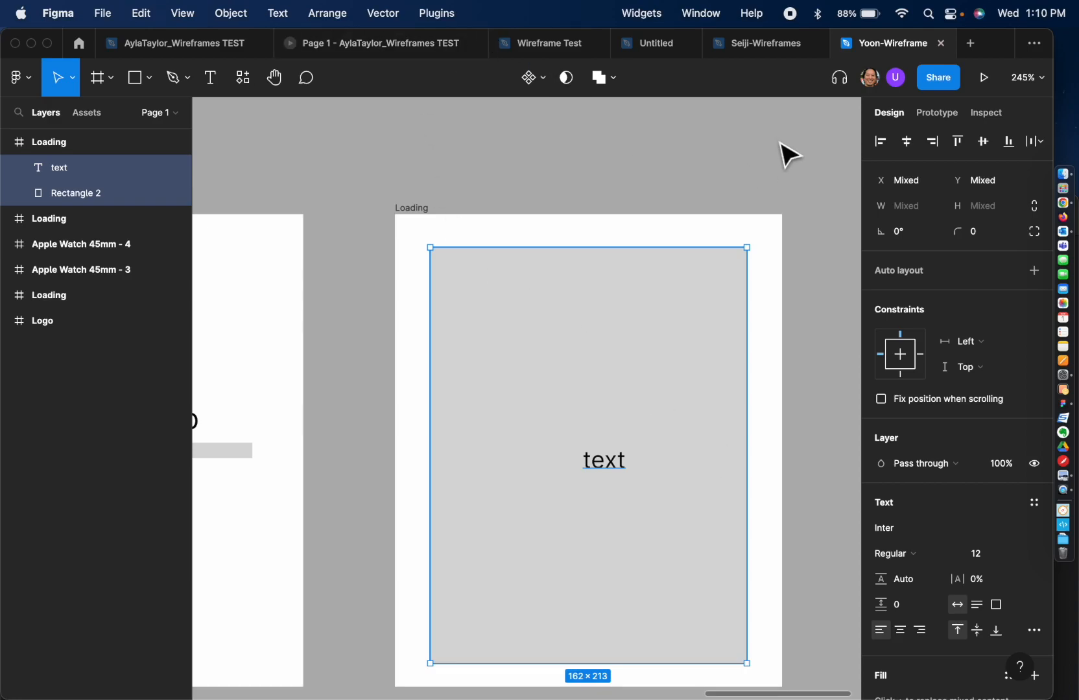
Switch to the Seiji-Wireframes file and pan across its wireframe frames.
{"action": "left_click", "coordinate": [786, 47]}
{"action": "scroll", "coordinate": [504, 150], "scroll_direction": "left", "scroll_amount": 10}
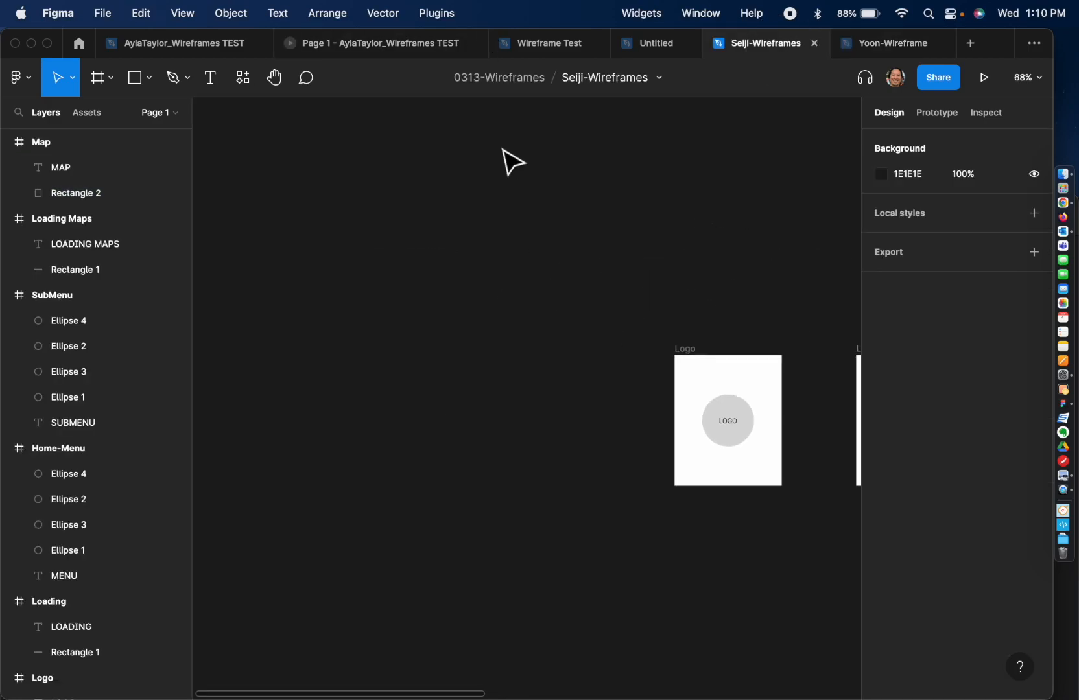
{"action": "scroll", "coordinate": [512, 162], "scroll_direction": "right", "scroll_amount": 4}
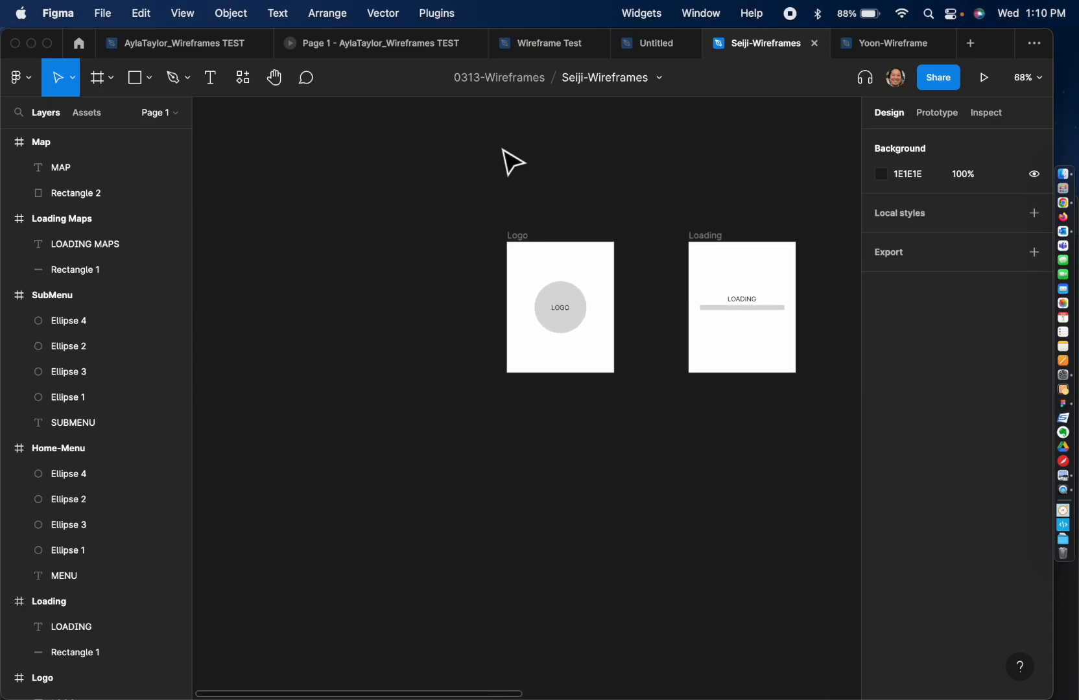
{"action": "scroll", "coordinate": [512, 162], "scroll_direction": "right", "scroll_amount": 15}
{"action": "scroll", "coordinate": [512, 162], "scroll_direction": "left", "scroll_amount": 4}
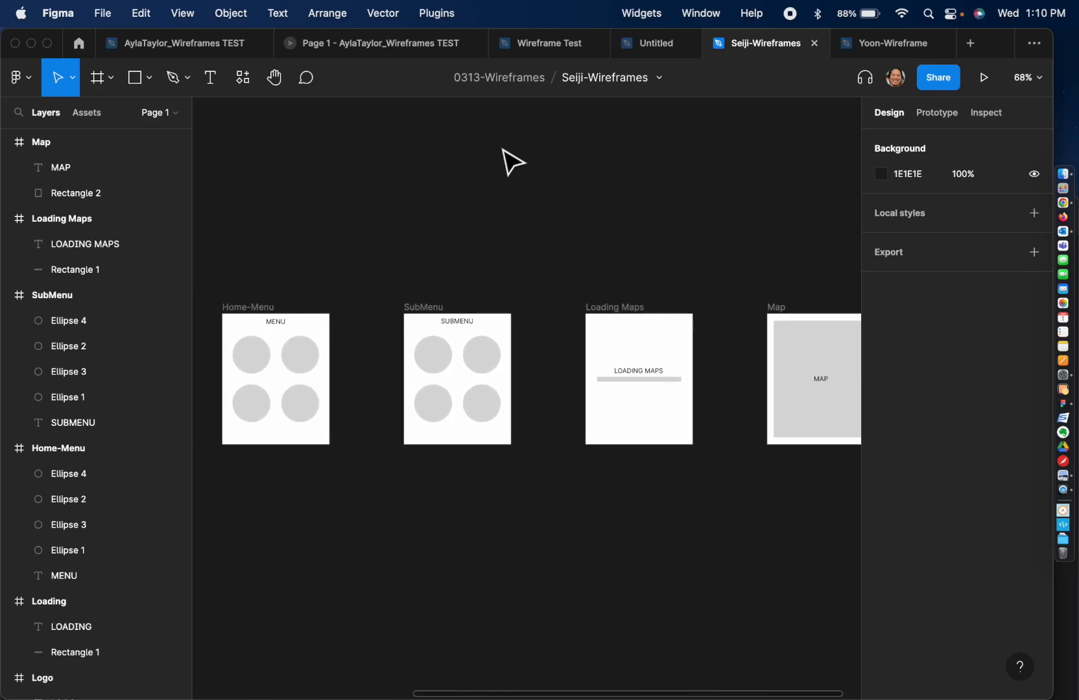
{"action": "scroll", "coordinate": [512, 162], "scroll_direction": "left", "scroll_amount": 3}
{"action": "scroll", "coordinate": [512, 162], "scroll_direction": "down", "scroll_amount": 2}
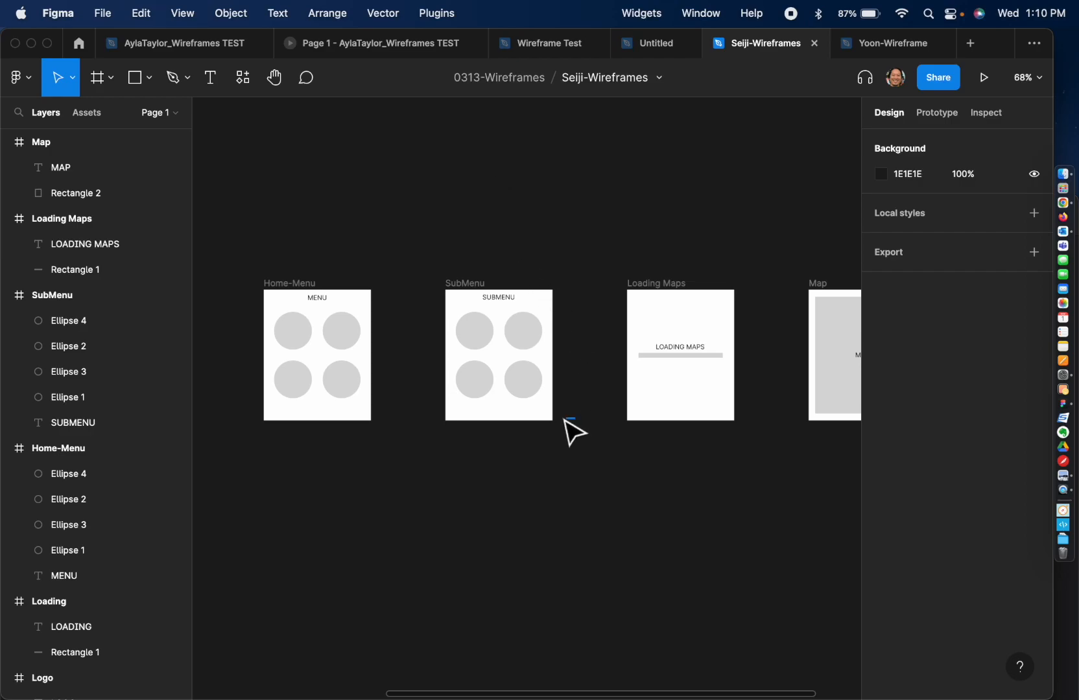
Try adding auto layout to the four circles in the SubMenu frame, undo it, and open the spacing options.
{"action": "left_click_drag", "start_coordinate": [575, 431], "coordinate": [454, 308]}
{"action": "key", "text": "shift+a"}
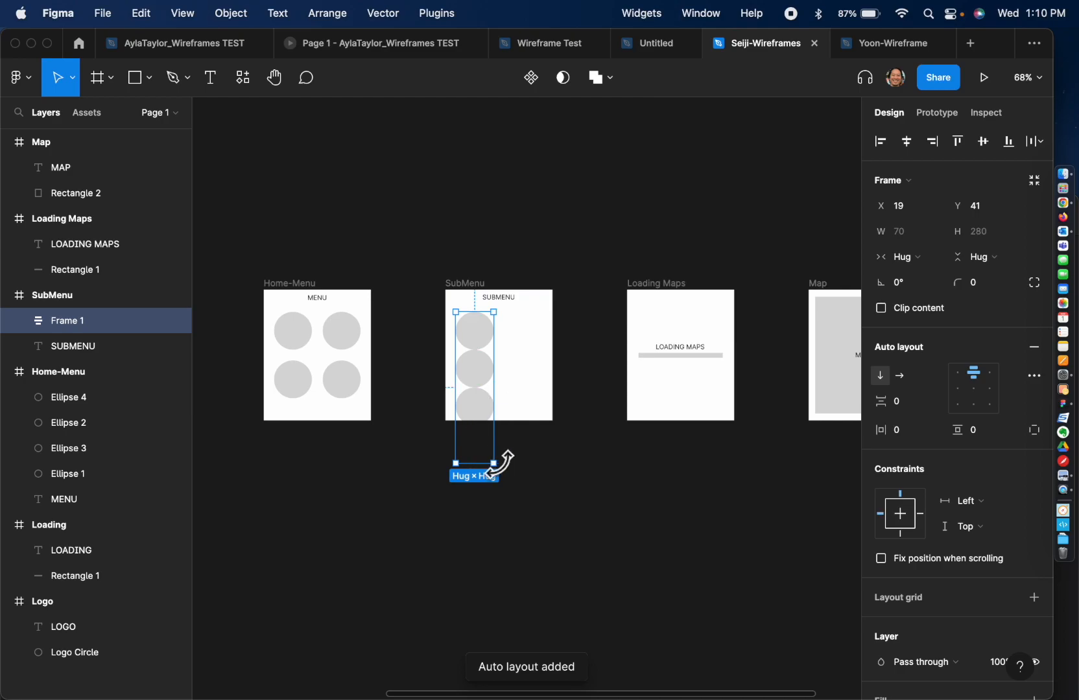
{"action": "key", "text": "super+z"}
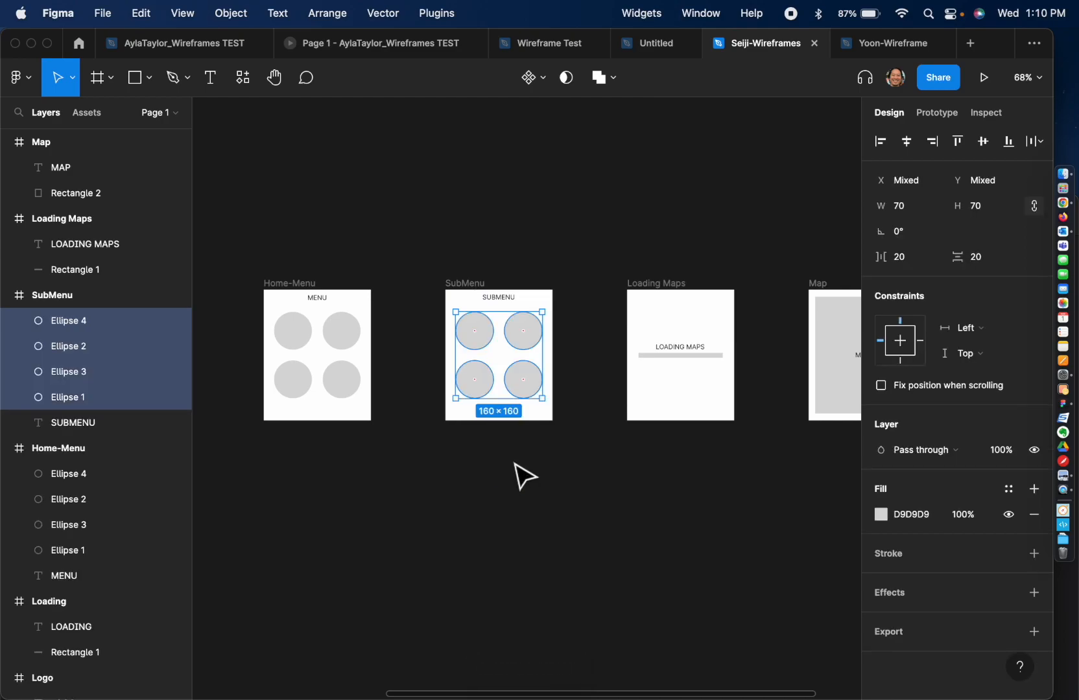
{"action": "scroll", "coordinate": [514, 463], "scroll_direction": "up", "scroll_amount": 5}
{"action": "scroll", "coordinate": [514, 463], "scroll_direction": "up", "scroll_amount": 3}
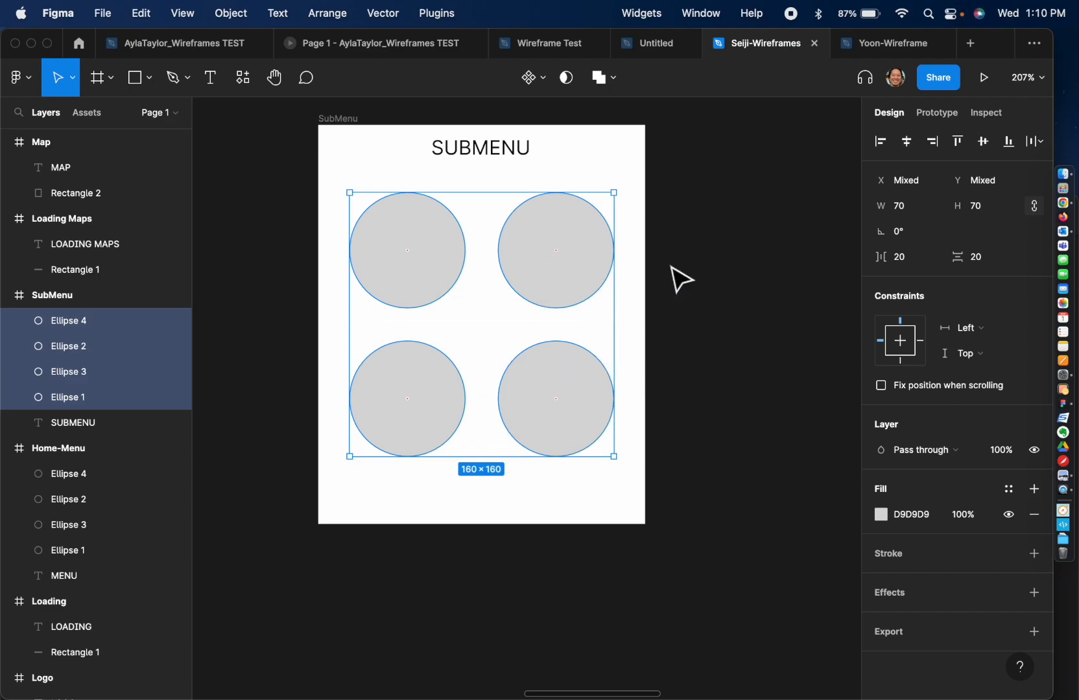
{"action": "left_click", "coordinate": [1041, 156]}
{"action": "left_click", "coordinate": [1041, 154]}
{"action": "left_click", "coordinate": [1039, 147]}
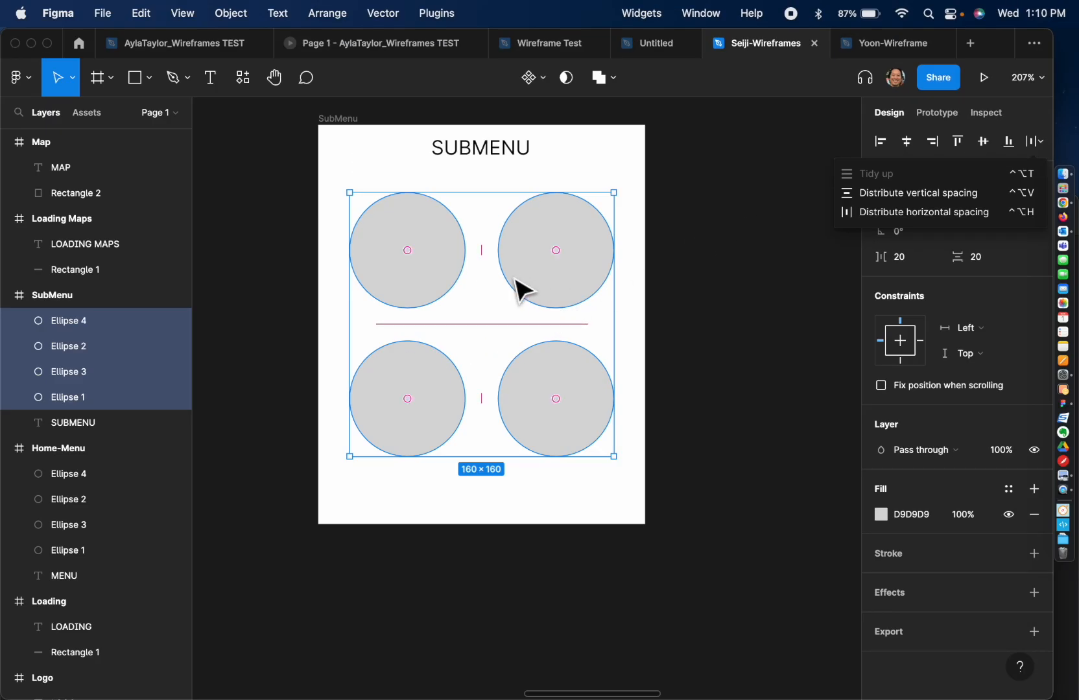
{"action": "left_click", "coordinate": [760, 357]}
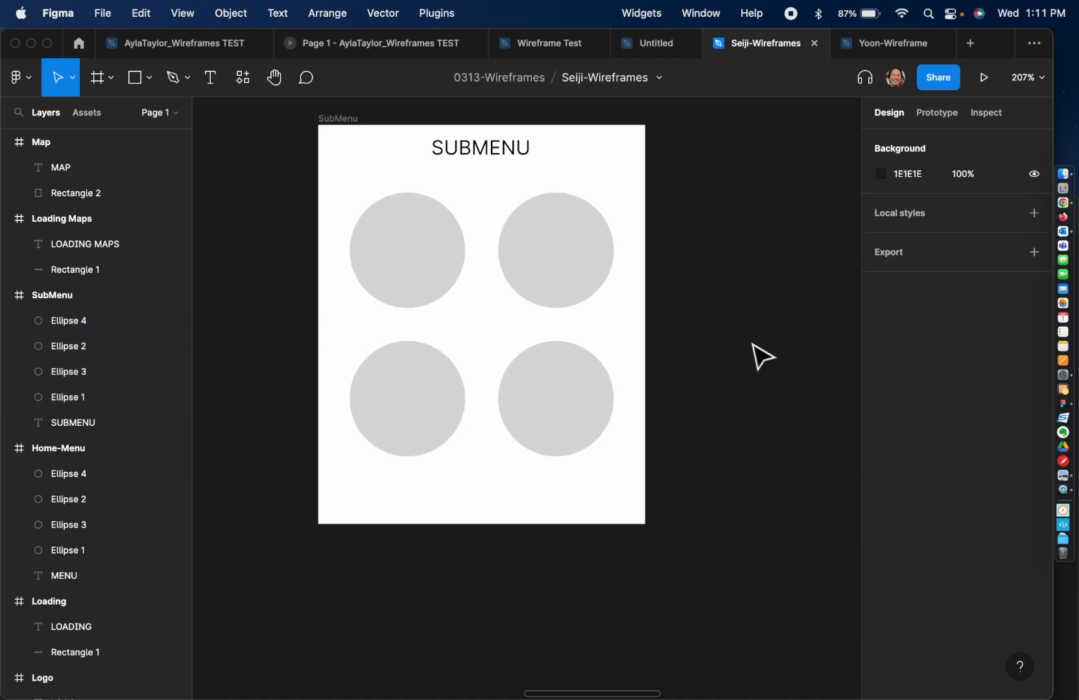
{"action": "scroll", "coordinate": [759, 357], "scroll_direction": "up", "scroll_amount": 2}
{"action": "scroll", "coordinate": [760, 356], "scroll_direction": "left", "scroll_amount": 2}
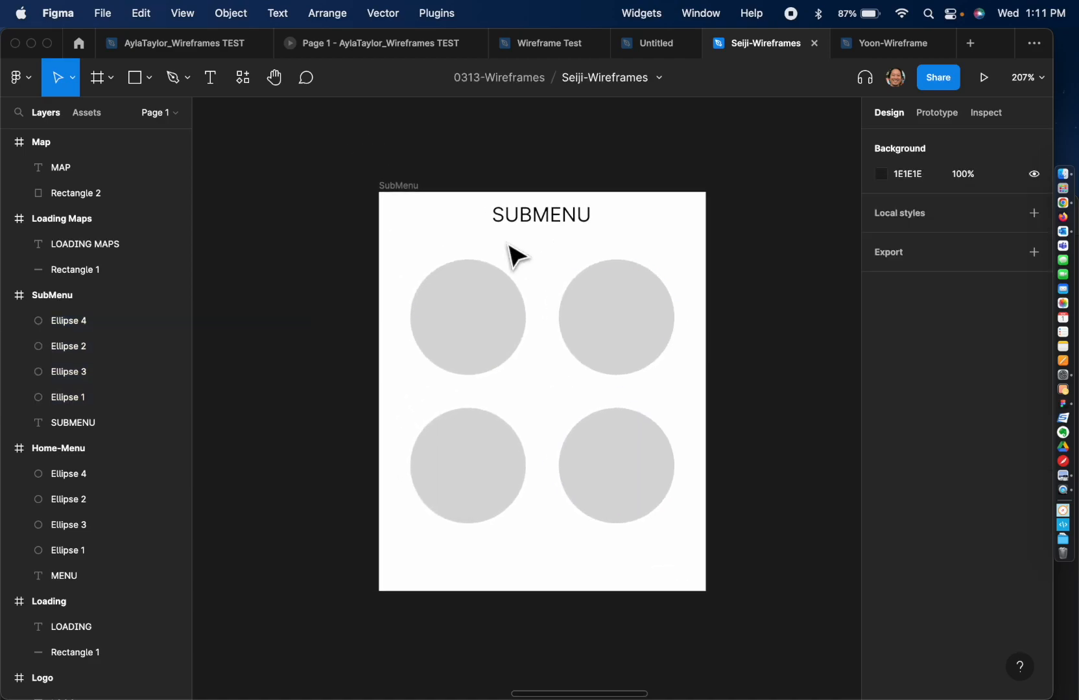
{"action": "left_click_drag", "start_coordinate": [334, 161], "coordinate": [843, 645]}
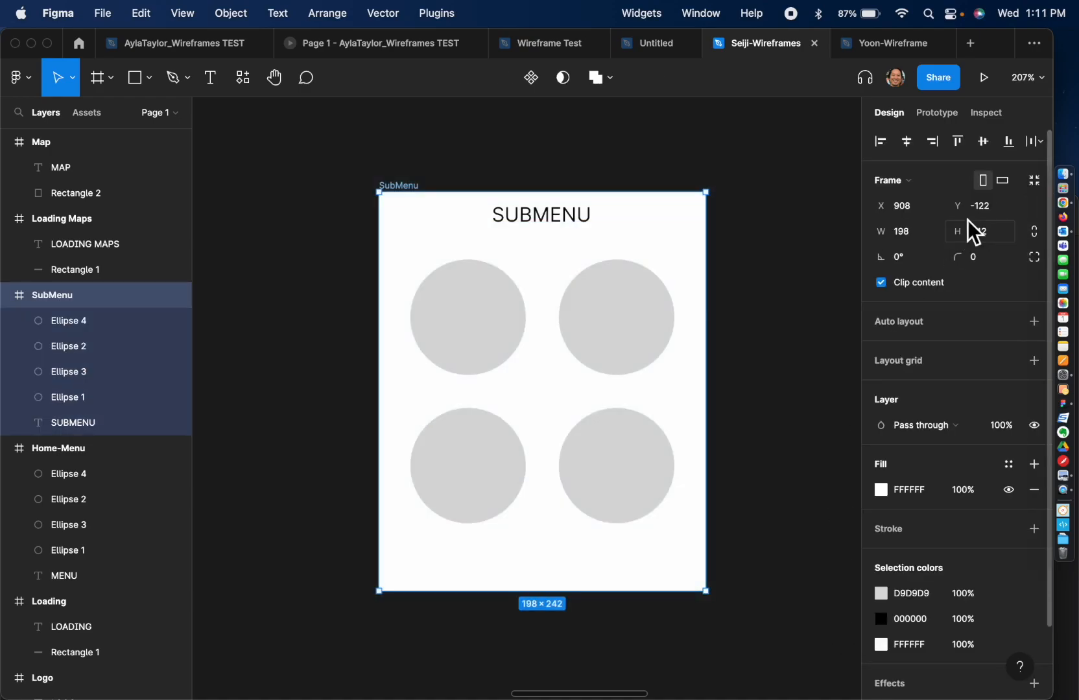
{"action": "left_click", "coordinate": [1034, 149]}
{"action": "left_click", "coordinate": [736, 164]}
Pan across the Logo, Loading, Home-Menu, SubMenu, Loading Maps and Map frames to review their contents.
{"action": "scroll", "coordinate": [737, 165], "scroll_direction": "left", "scroll_amount": 3}
{"action": "scroll", "coordinate": [737, 165], "scroll_direction": "left", "scroll_amount": 15}
{"action": "scroll", "coordinate": [736, 165], "scroll_direction": "down", "scroll_amount": 1}
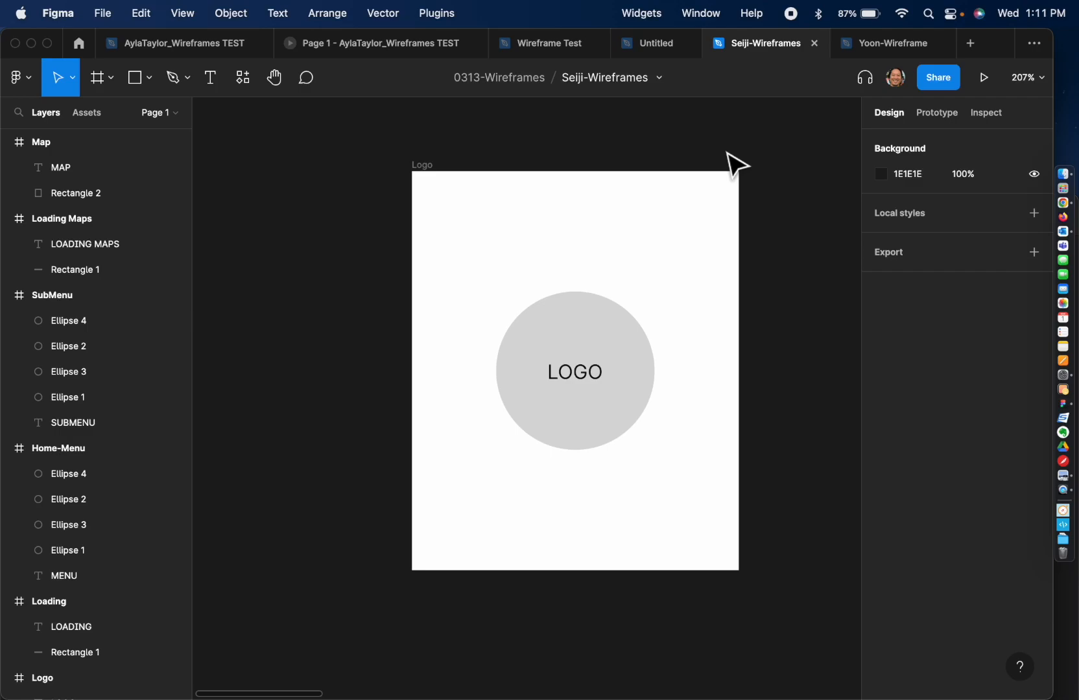
{"action": "scroll", "coordinate": [727, 154], "scroll_direction": "right", "scroll_amount": 15}
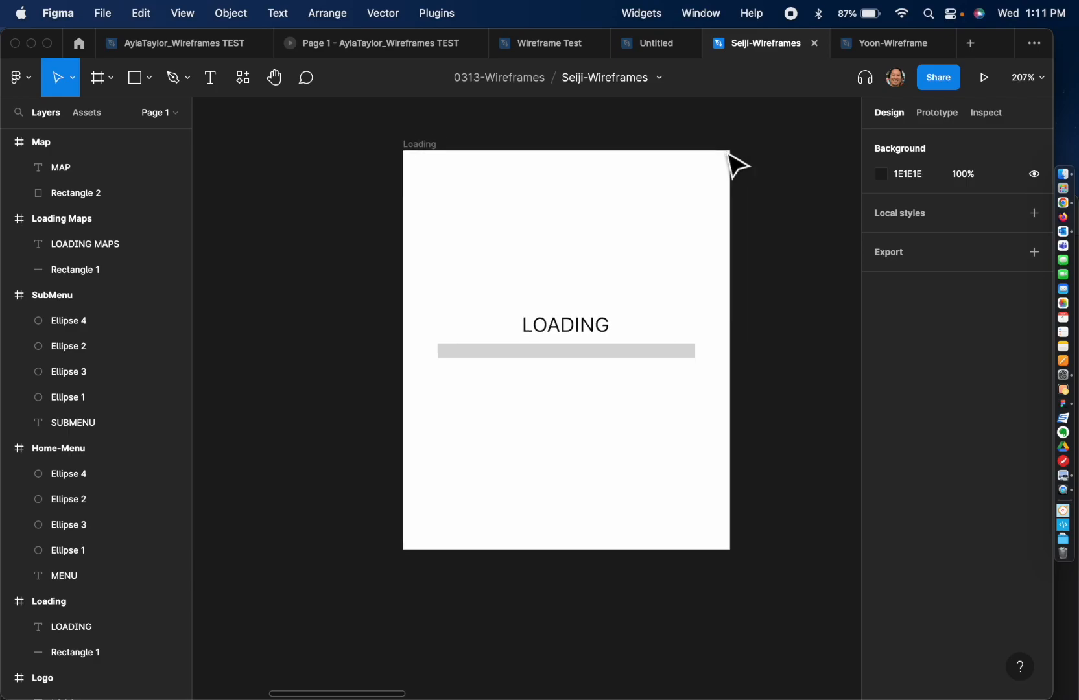
{"action": "scroll", "coordinate": [736, 165], "scroll_direction": "right", "scroll_amount": 2}
{"action": "scroll", "coordinate": [737, 166], "scroll_direction": "left", "scroll_amount": 4}
{"action": "scroll", "coordinate": [736, 165], "scroll_direction": "right", "scroll_amount": 10}
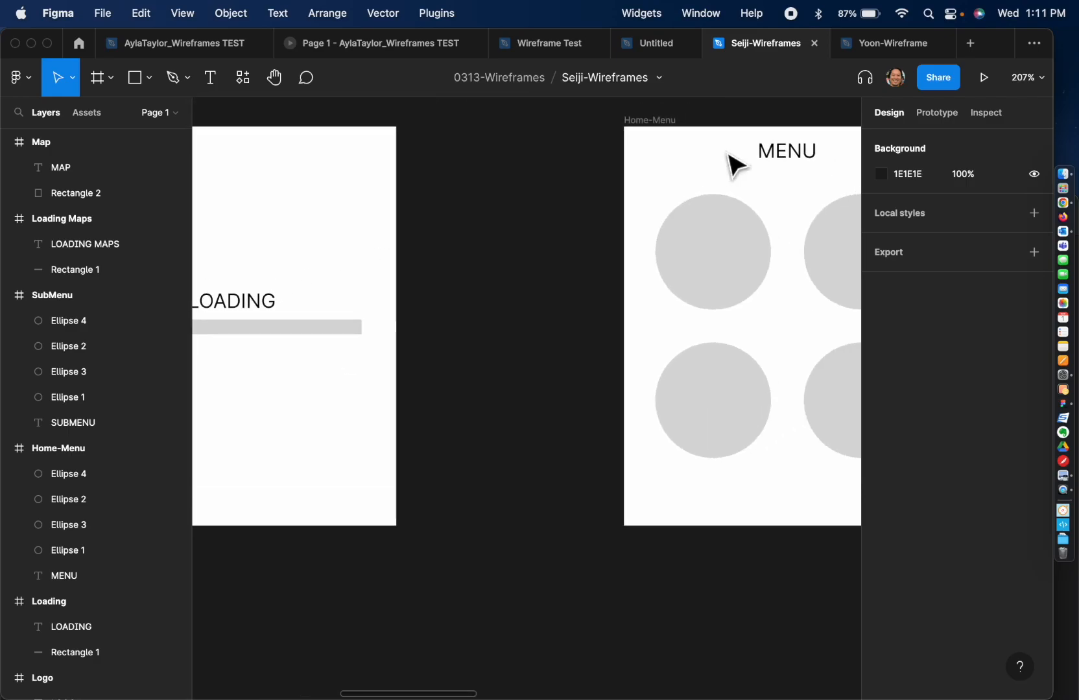
{"action": "scroll", "coordinate": [479, 255], "scroll_direction": "down", "scroll_amount": 5}
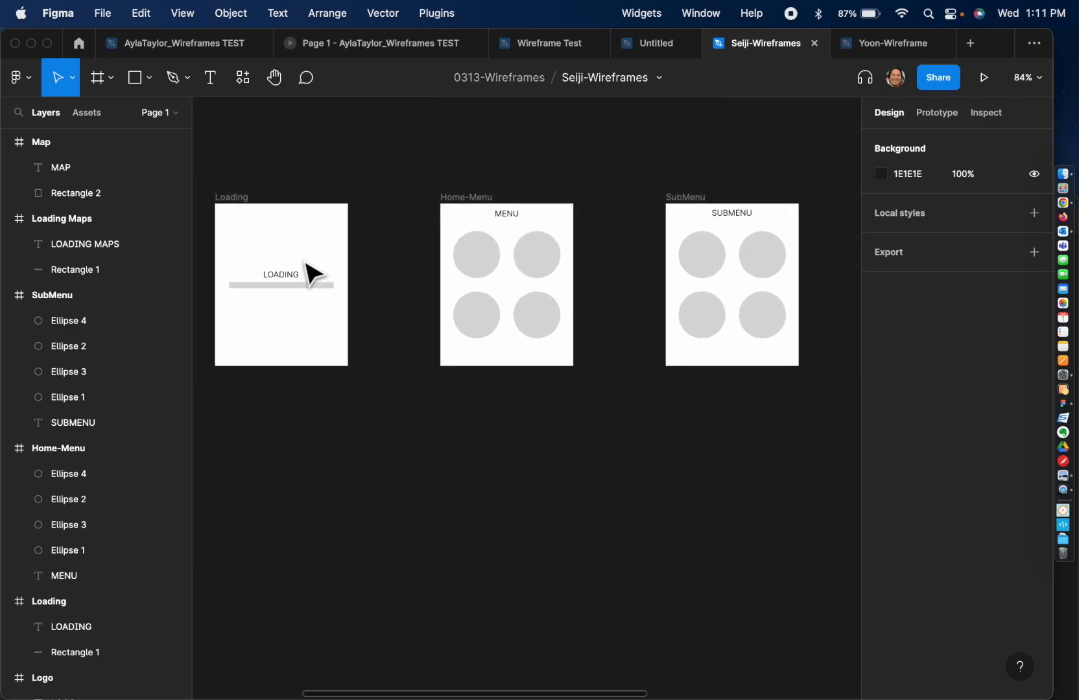
{"action": "scroll", "coordinate": [455, 296], "scroll_direction": "right", "scroll_amount": 10}
{"action": "scroll", "coordinate": [455, 296], "scroll_direction": "left", "scroll_amount": 2}
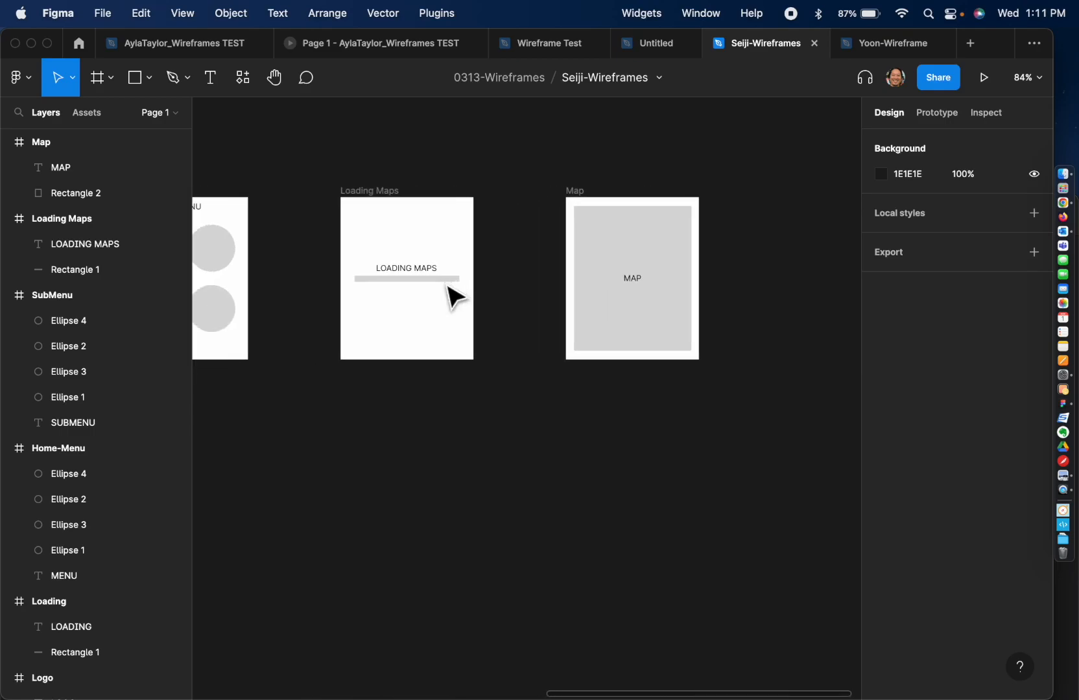
{"action": "scroll", "coordinate": [455, 296], "scroll_direction": "left", "scroll_amount": 10}
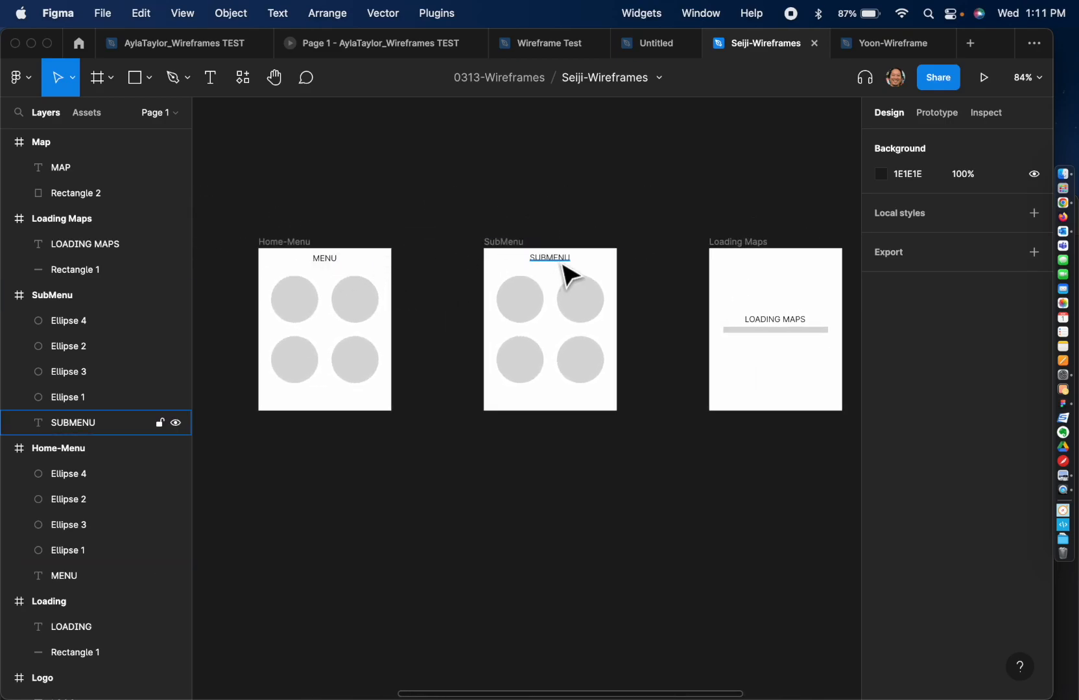
{"action": "scroll", "coordinate": [562, 262], "scroll_direction": "left", "scroll_amount": 3}
{"action": "scroll", "coordinate": [564, 274], "scroll_direction": "left", "scroll_amount": 15}
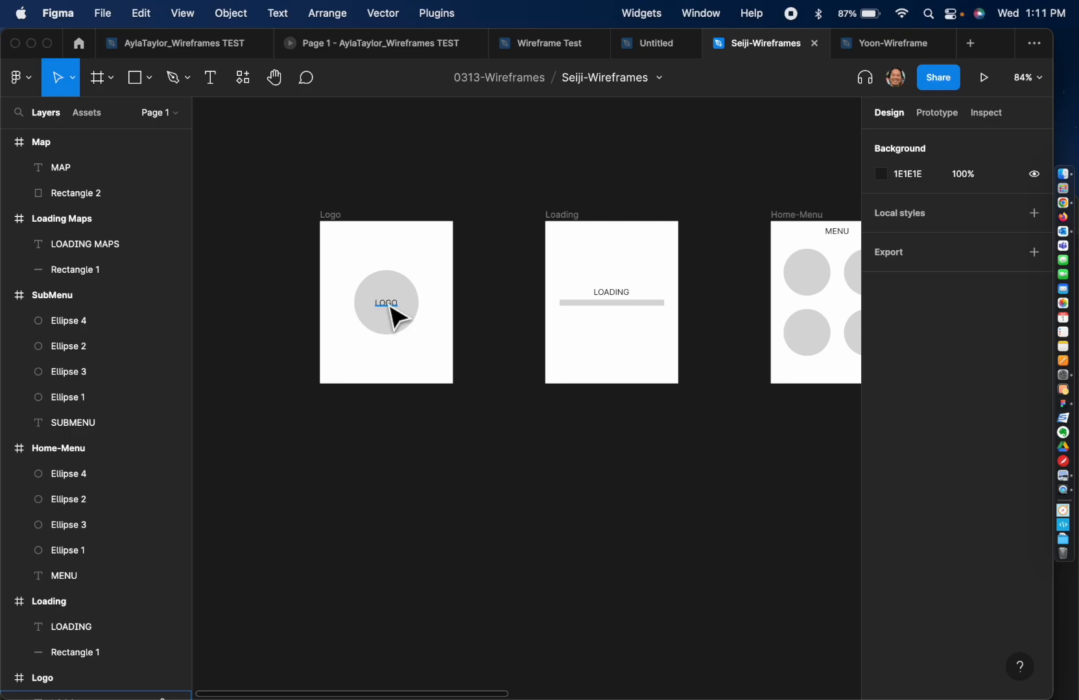
{"action": "scroll", "coordinate": [397, 318], "scroll_direction": "right", "scroll_amount": 2}
{"action": "scroll", "coordinate": [396, 318], "scroll_direction": "up", "scroll_amount": 1}
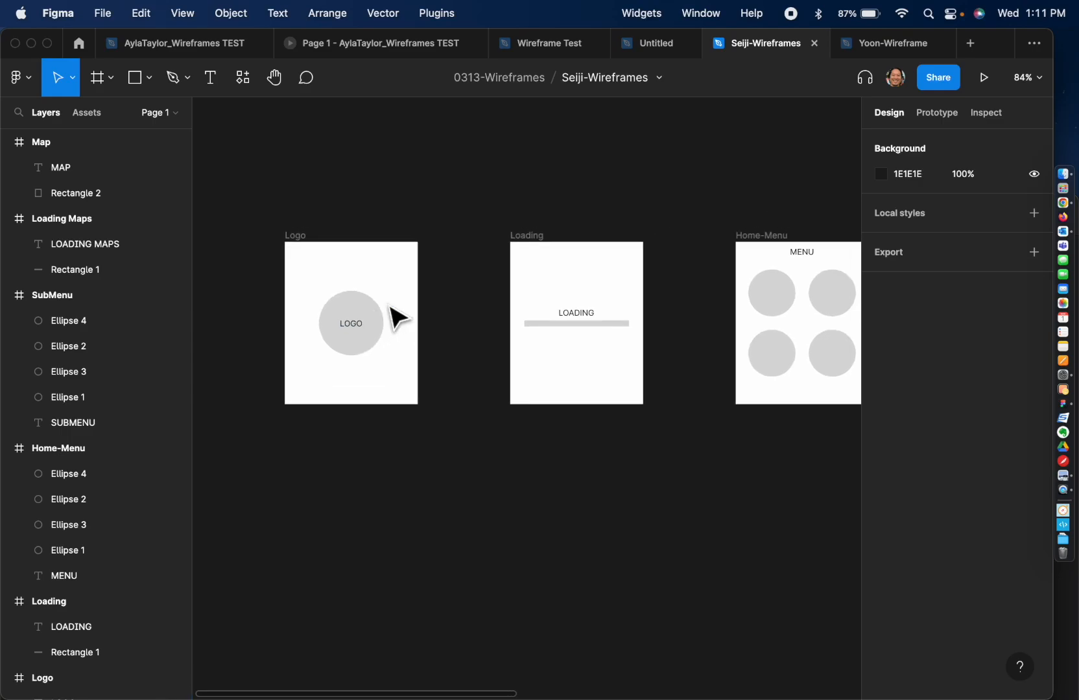
{"action": "scroll", "coordinate": [397, 316], "scroll_direction": "right", "scroll_amount": 6}
{"action": "scroll", "coordinate": [397, 316], "scroll_direction": "down", "scroll_amount": 2}
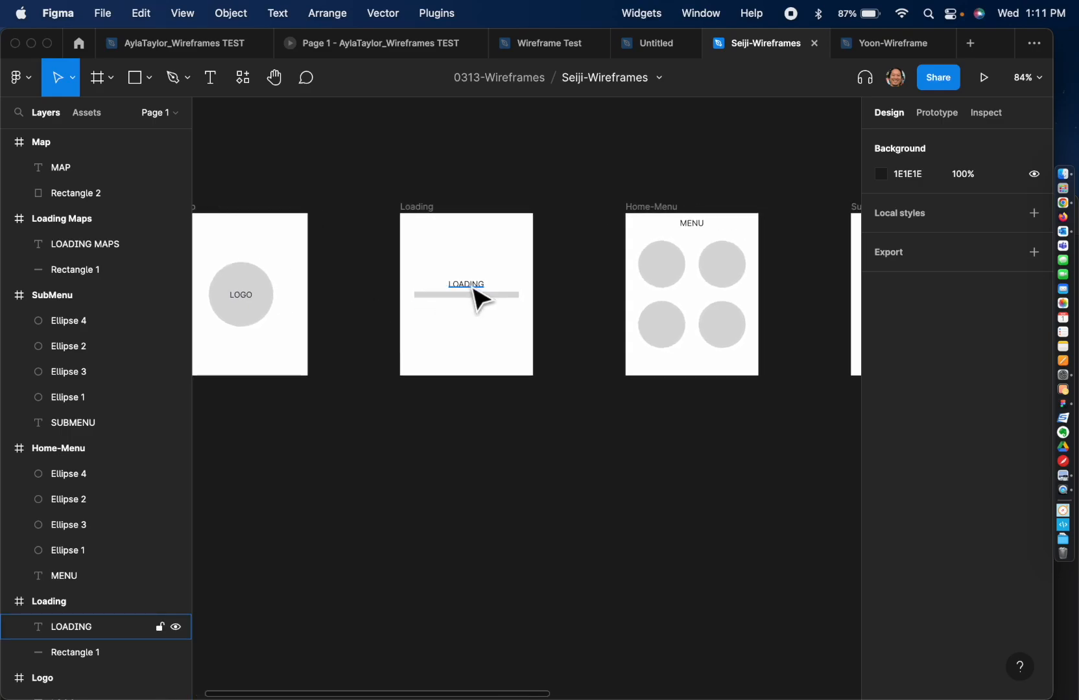
{"action": "scroll", "coordinate": [693, 237], "scroll_direction": "right", "scroll_amount": 10}
{"action": "scroll", "coordinate": [689, 232], "scroll_direction": "up", "scroll_amount": 1}
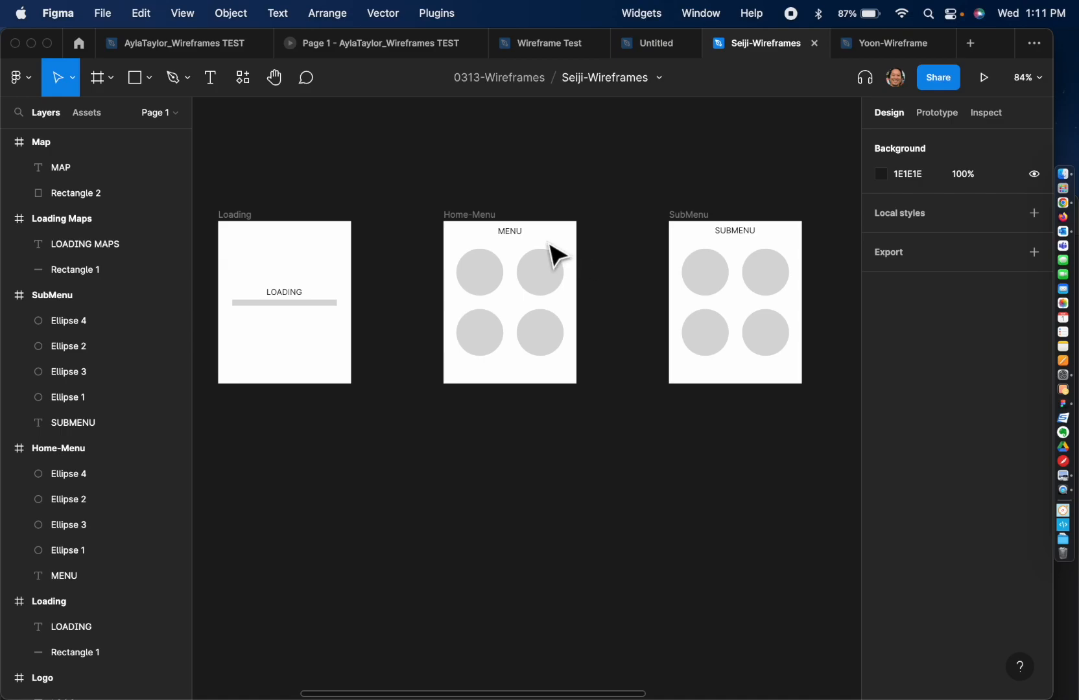
Create a new text style named Loading from the LOADING label in the Loading frame.
{"action": "left_click", "coordinate": [522, 233]}
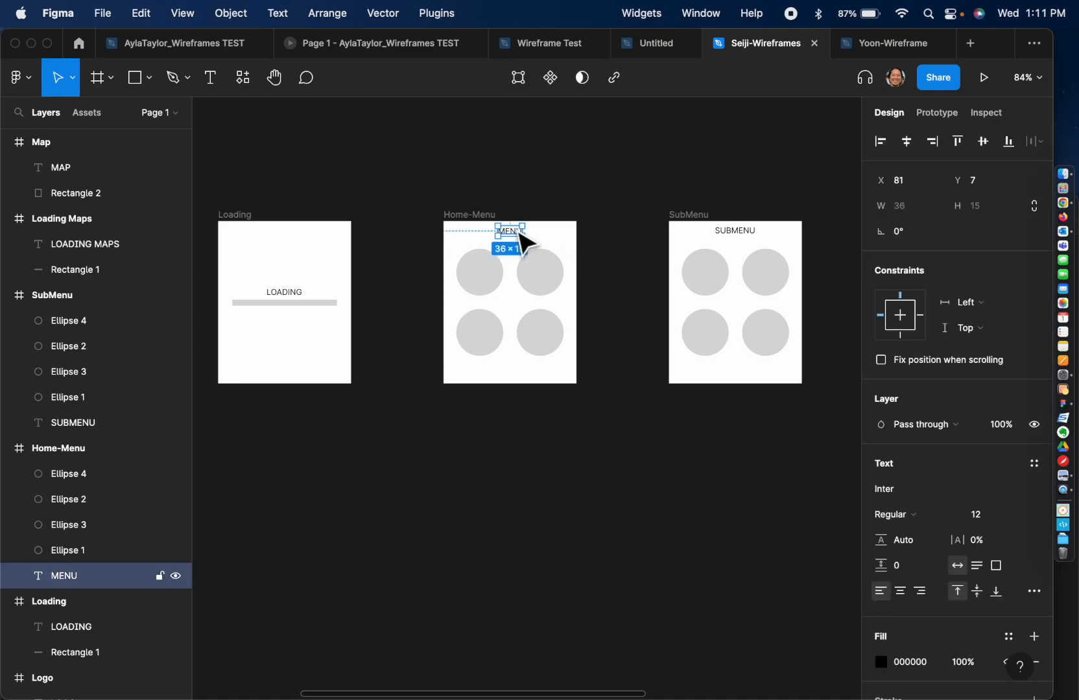
{"action": "scroll", "coordinate": [492, 248], "scroll_direction": "left", "scroll_amount": 3}
{"action": "left_click", "coordinate": [384, 288]}
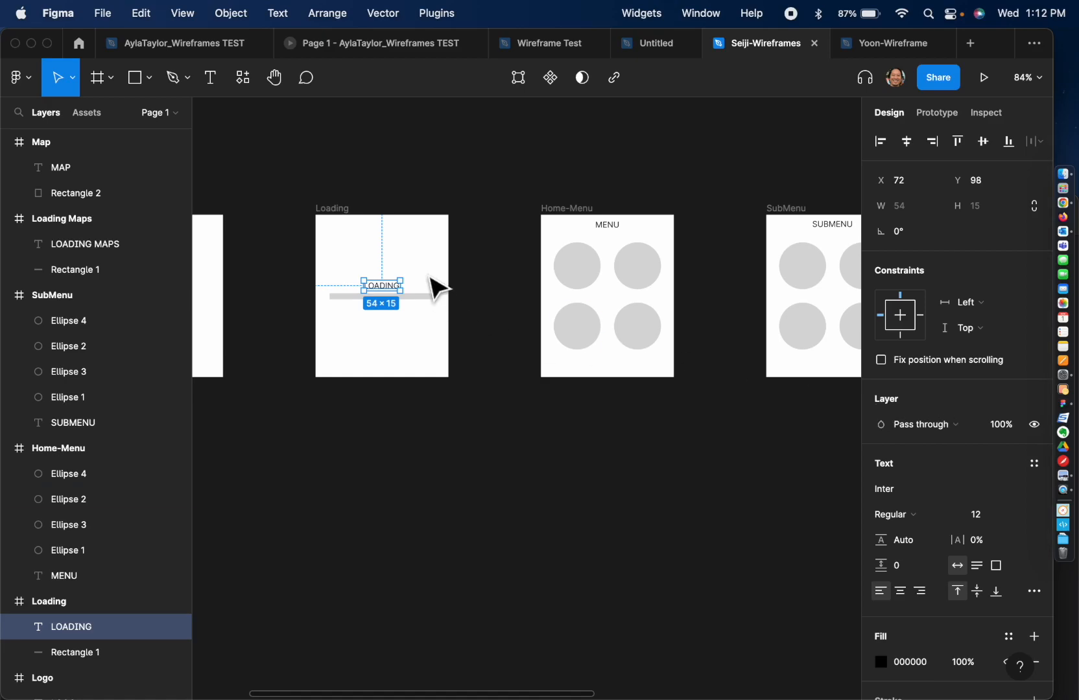
{"action": "scroll", "coordinate": [431, 286], "scroll_direction": "up", "scroll_amount": 5}
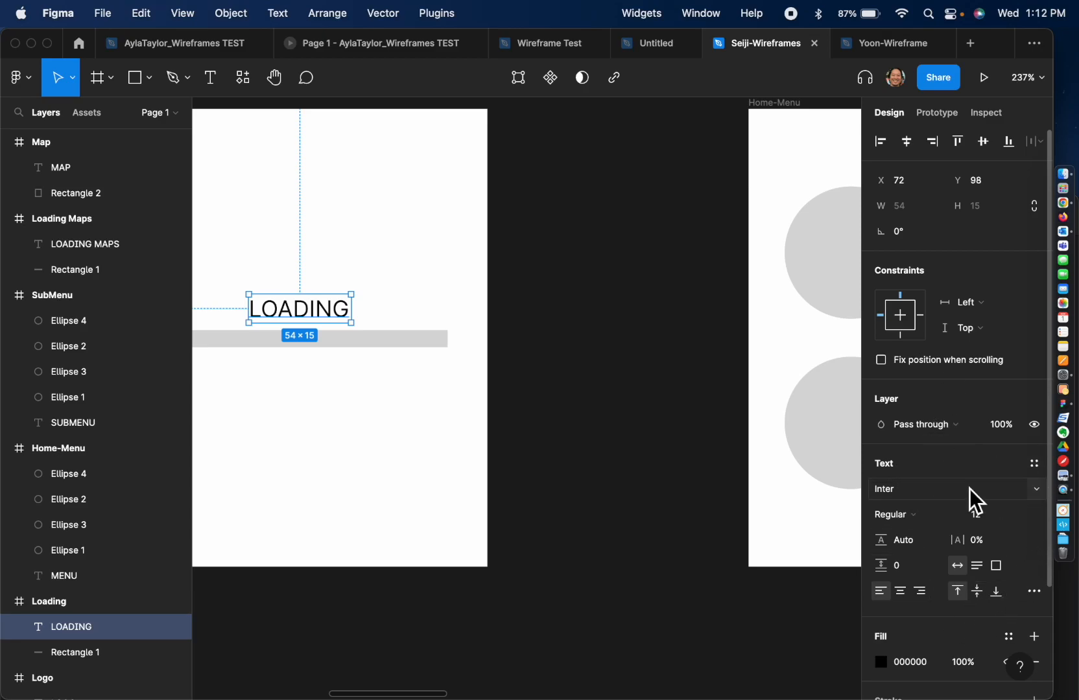
{"action": "left_click", "coordinate": [1031, 470]}
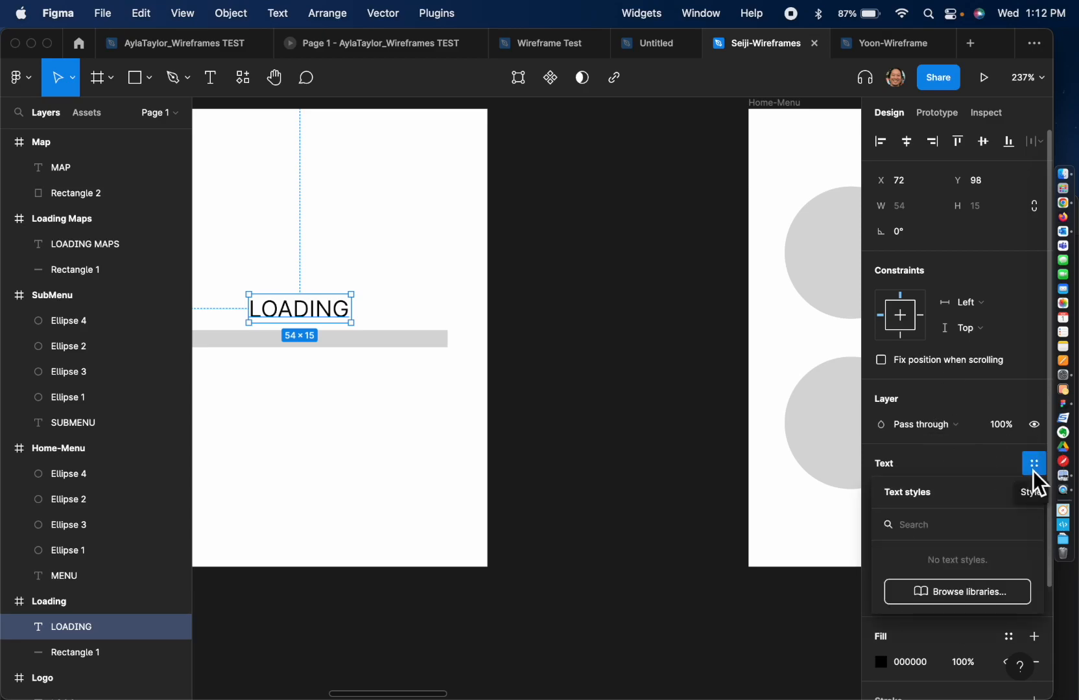
{"action": "left_click", "coordinate": [1031, 496]}
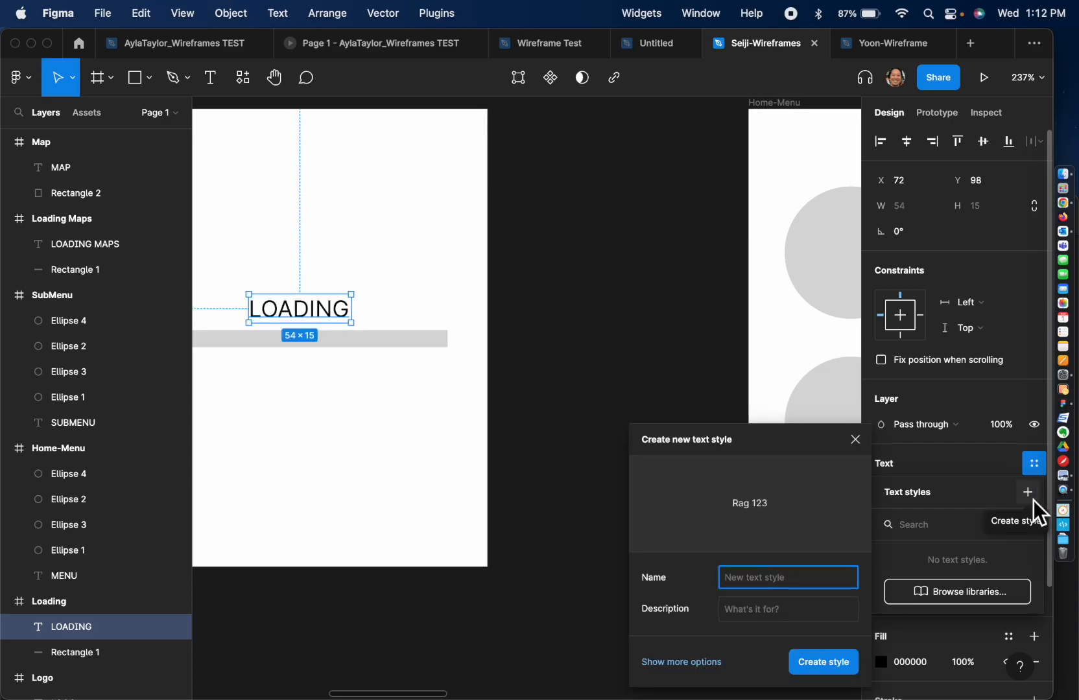
{"action": "type", "text": "Loading"}
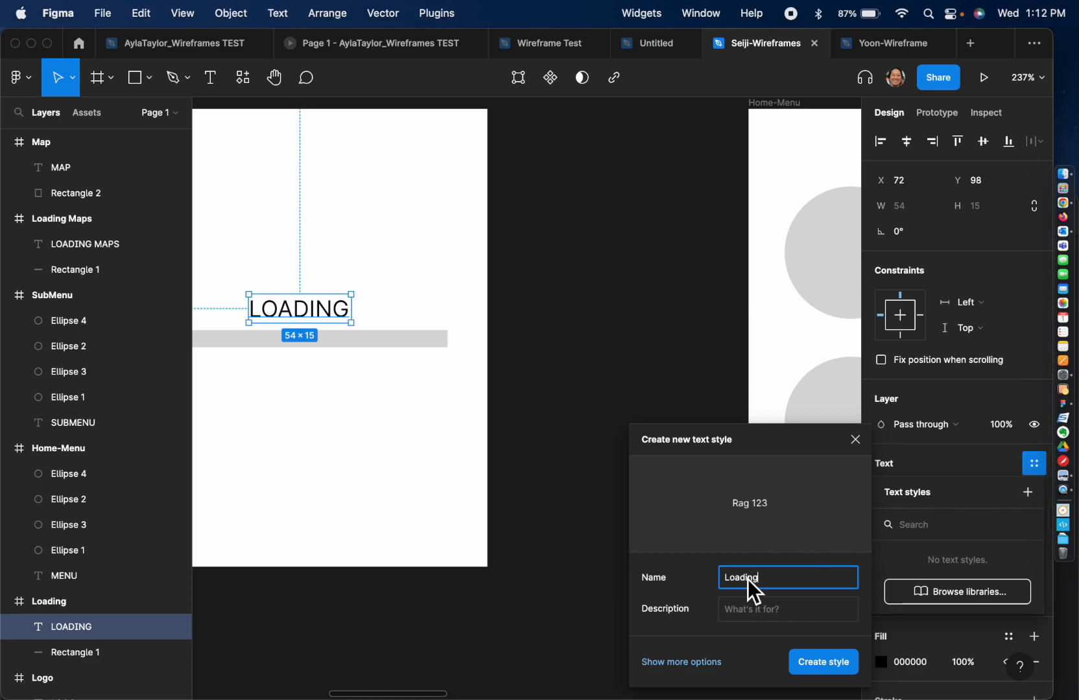
{"action": "left_click", "coordinate": [819, 668]}
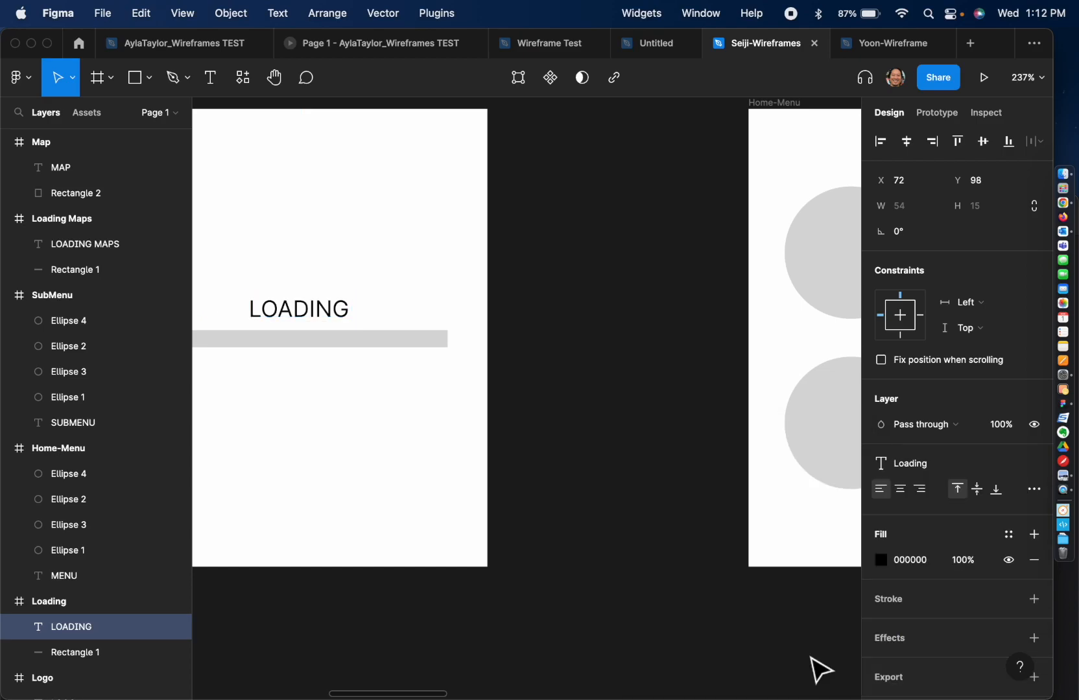
Edit the Loading text style to use the Roboto font in Light weight.
{"action": "left_click", "coordinate": [907, 464]}
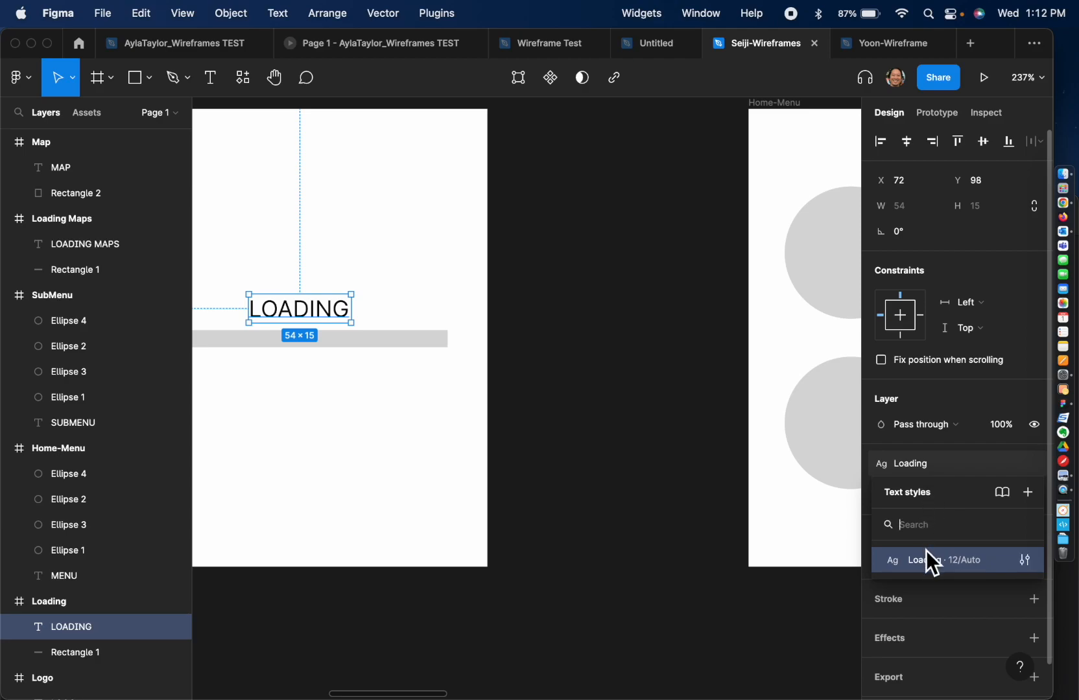
{"action": "left_click", "coordinate": [1025, 560]}
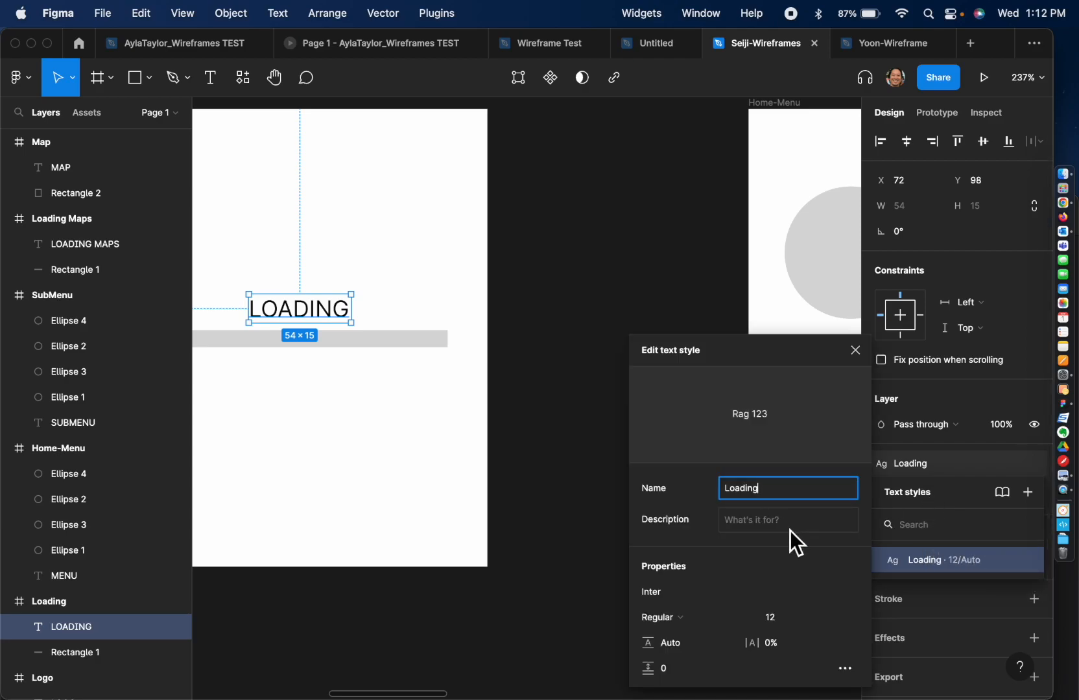
{"action": "left_click", "coordinate": [832, 598]}
{"action": "type", "text": "Roboto"}
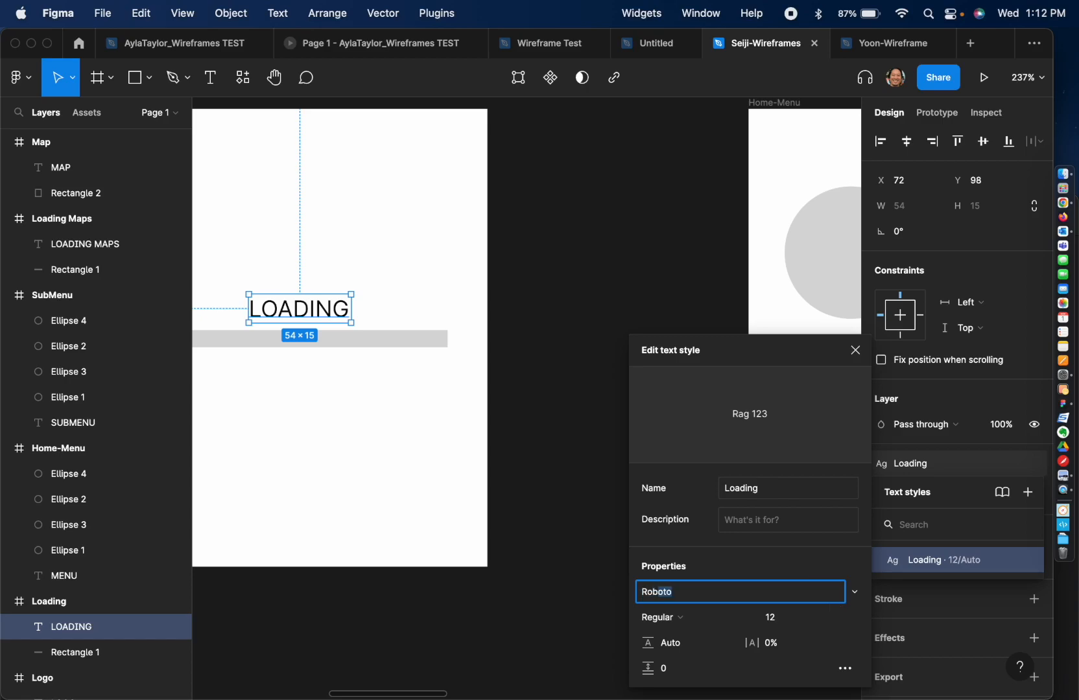
{"action": "left_click", "coordinate": [677, 617]}
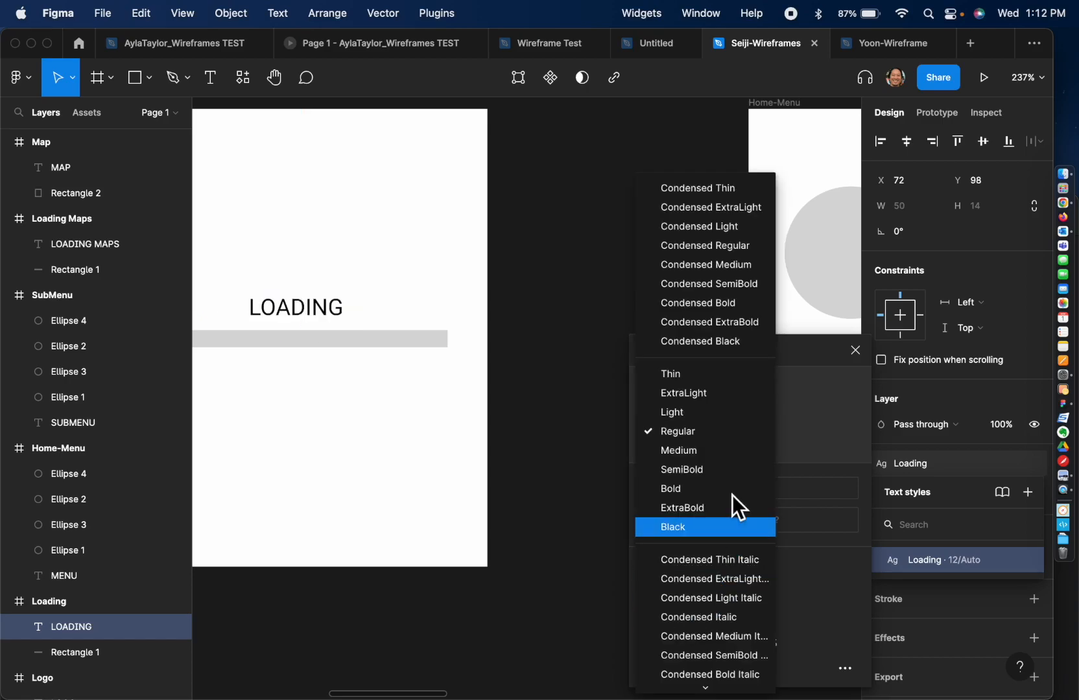
{"action": "left_click", "coordinate": [724, 413]}
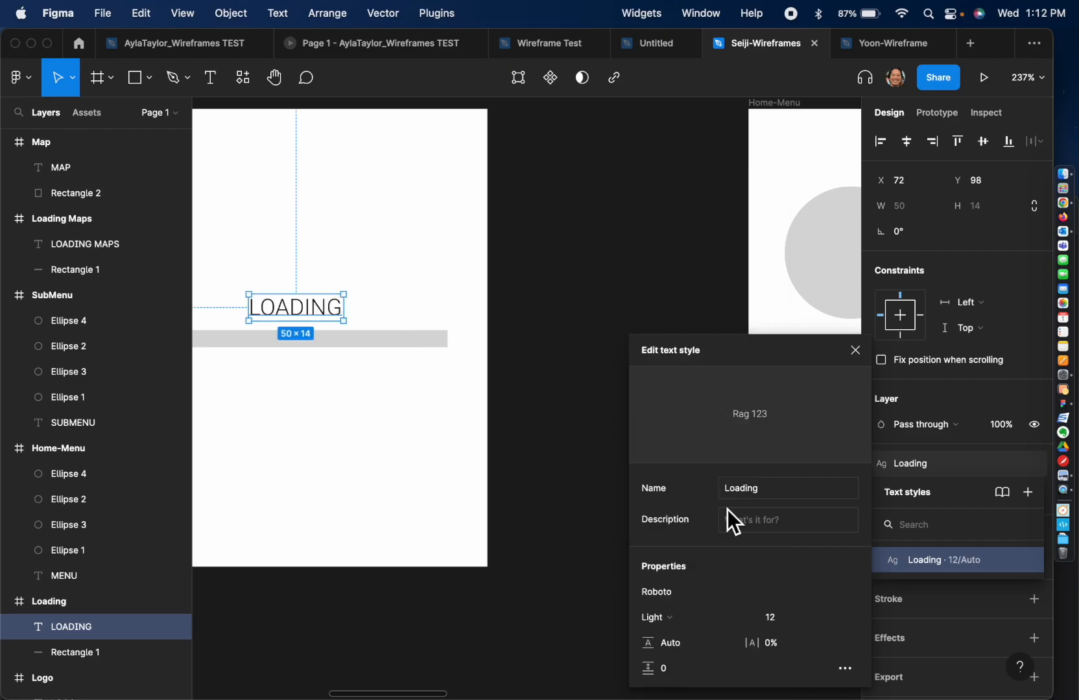
{"action": "left_click", "coordinate": [834, 621]}
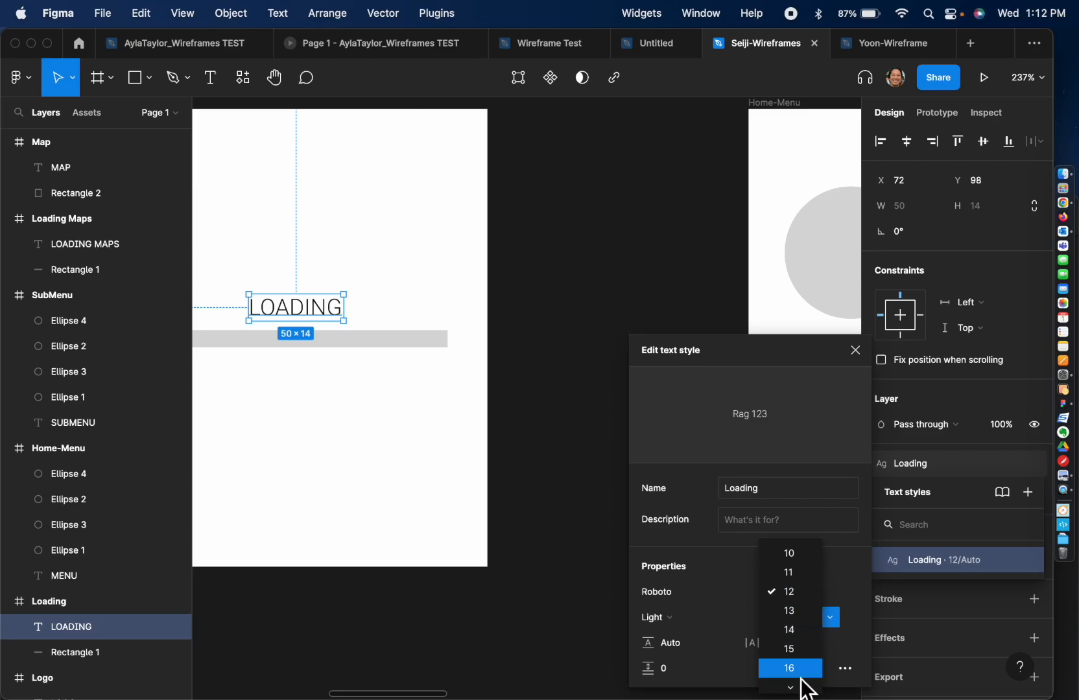
{"action": "left_click", "coordinate": [553, 485]}
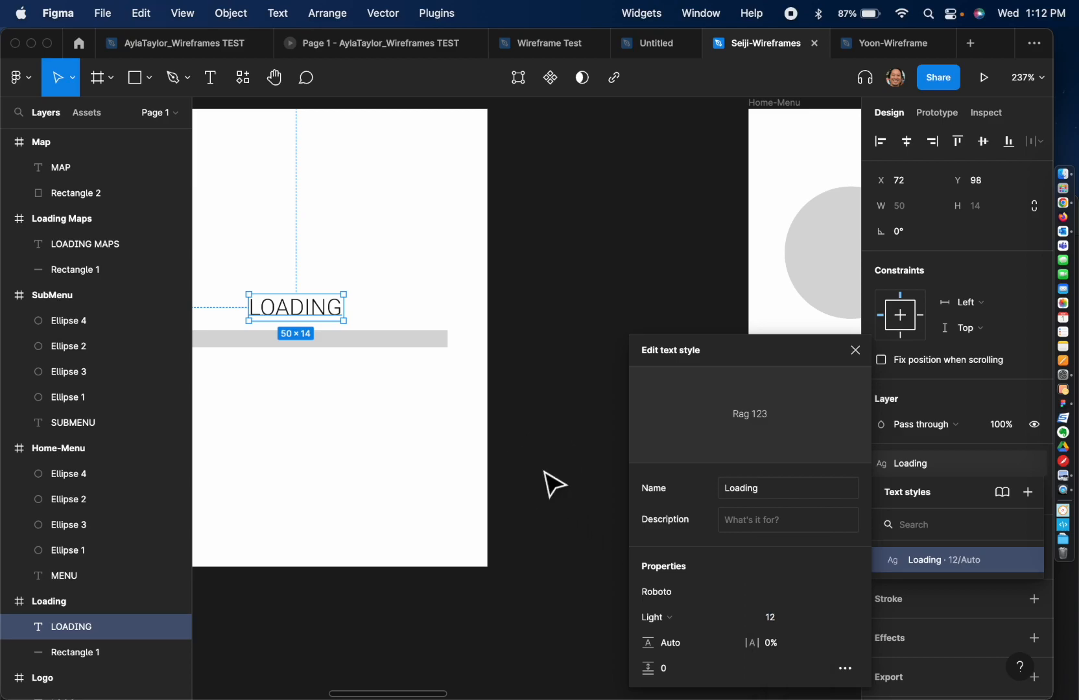
{"action": "left_click", "coordinate": [558, 429]}
Apply the Loading text style to the LOADING MAPS label.
{"action": "scroll", "coordinate": [576, 416], "scroll_direction": "right", "scroll_amount": 20}
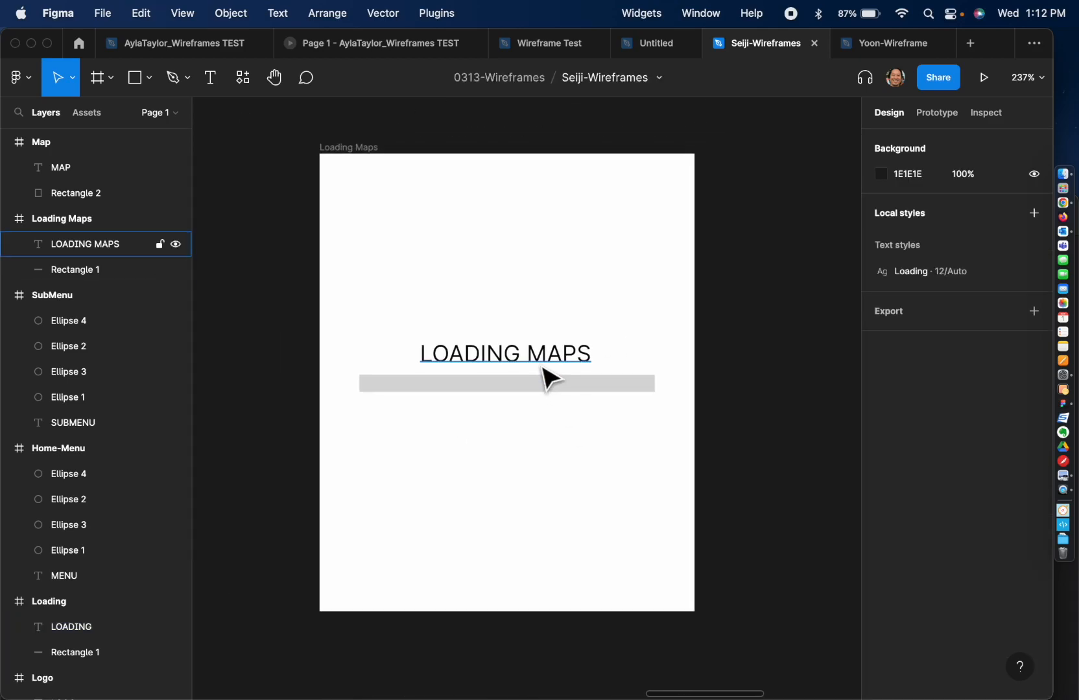
{"action": "left_click", "coordinate": [543, 366]}
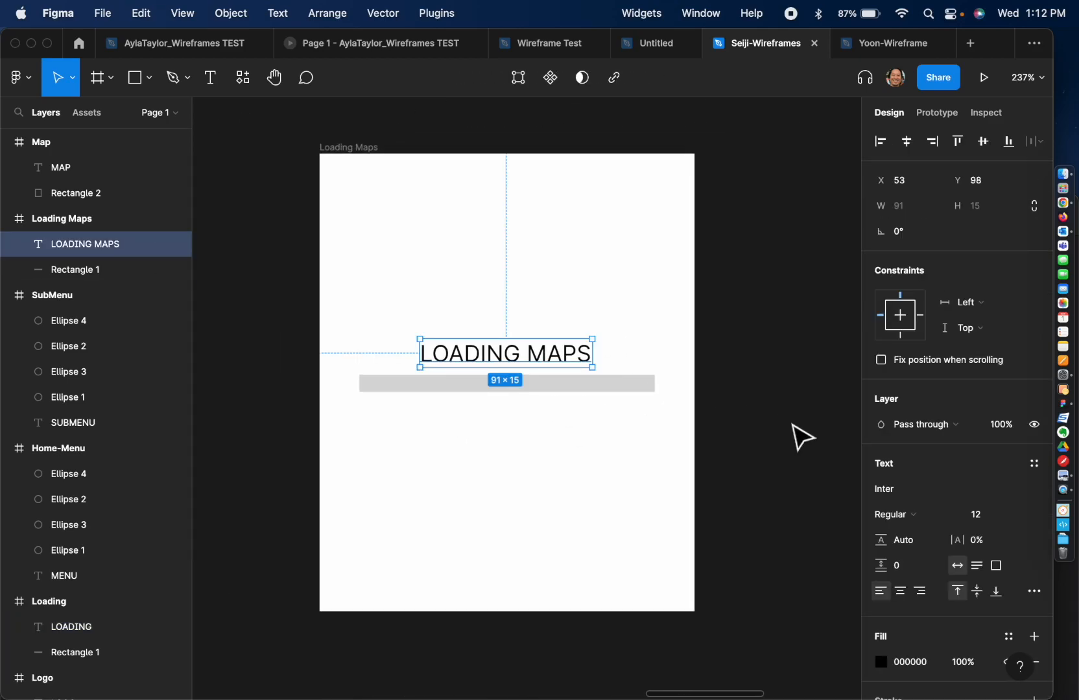
{"action": "left_click", "coordinate": [1035, 463]}
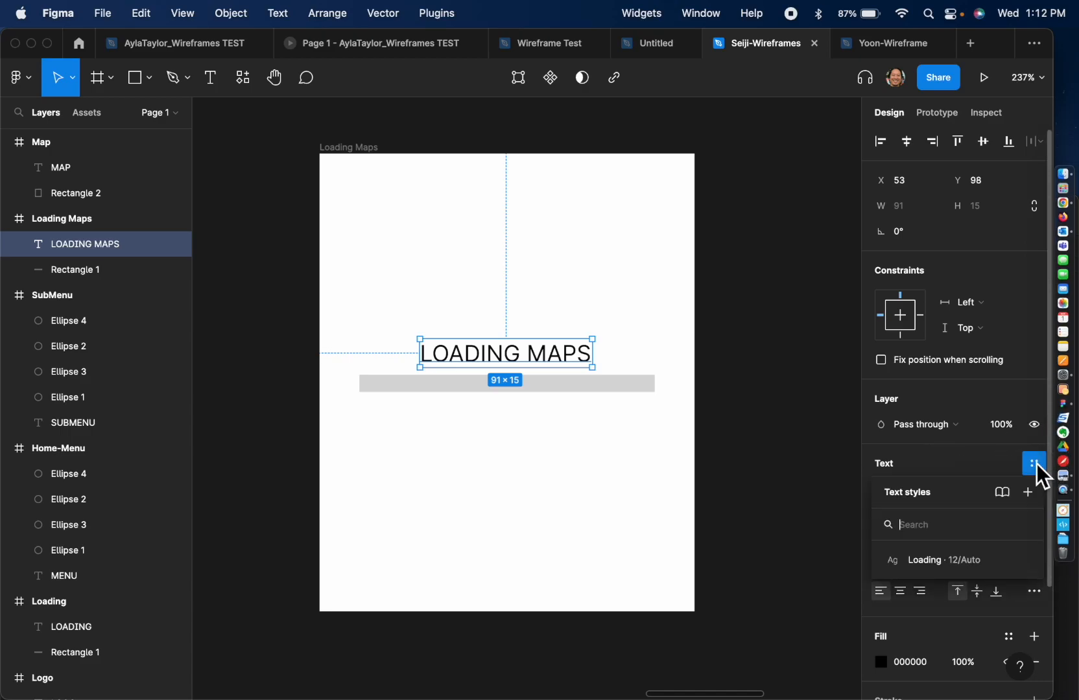
{"action": "left_click", "coordinate": [929, 562]}
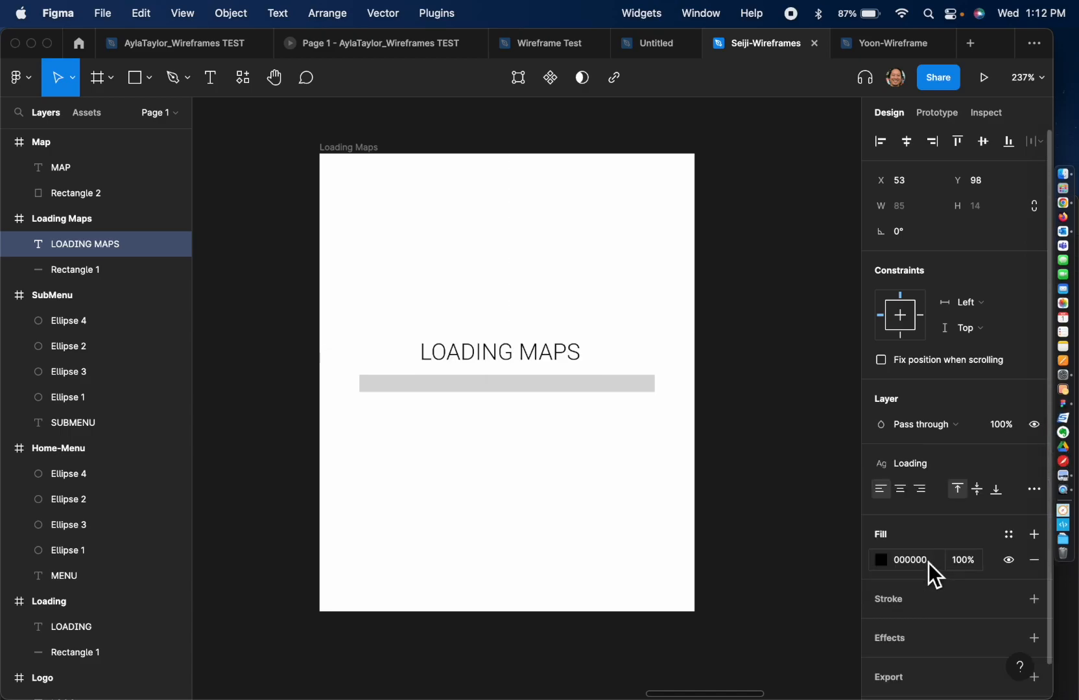
Create a new text style named Title from the MENU label in the Home-Menu frame.
{"action": "scroll", "coordinate": [679, 586], "scroll_direction": "left", "scroll_amount": 10}
{"action": "scroll", "coordinate": [674, 577], "scroll_direction": "left", "scroll_amount": 2}
{"action": "scroll", "coordinate": [674, 577], "scroll_direction": "up", "scroll_amount": 2}
{"action": "left_click", "coordinate": [408, 275]}
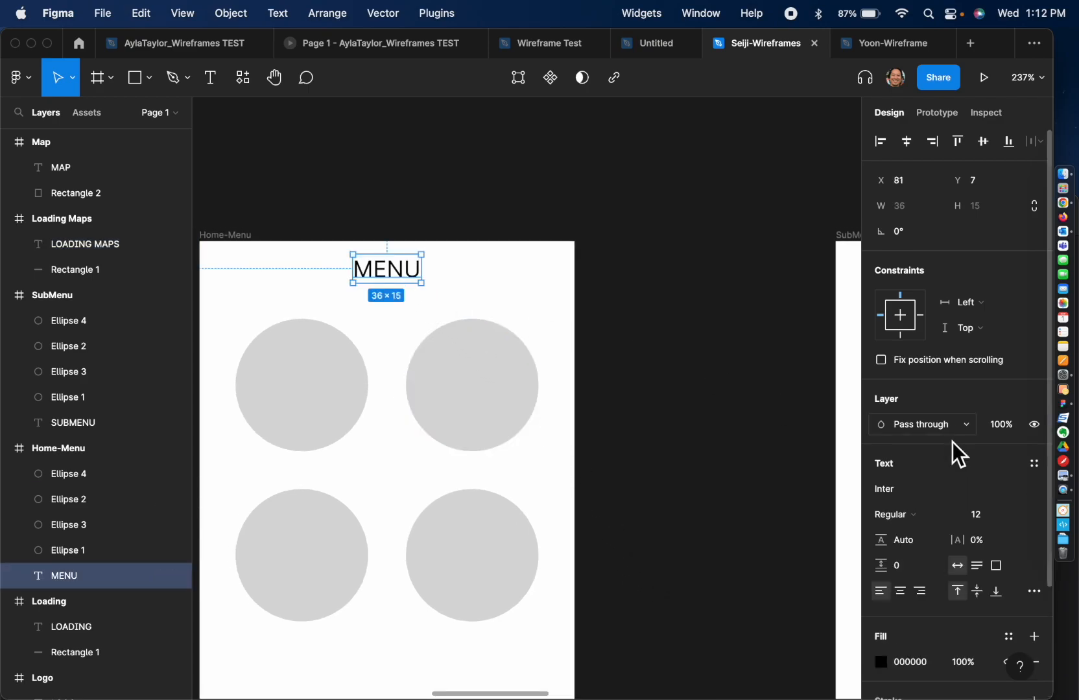
{"action": "left_click", "coordinate": [1035, 465]}
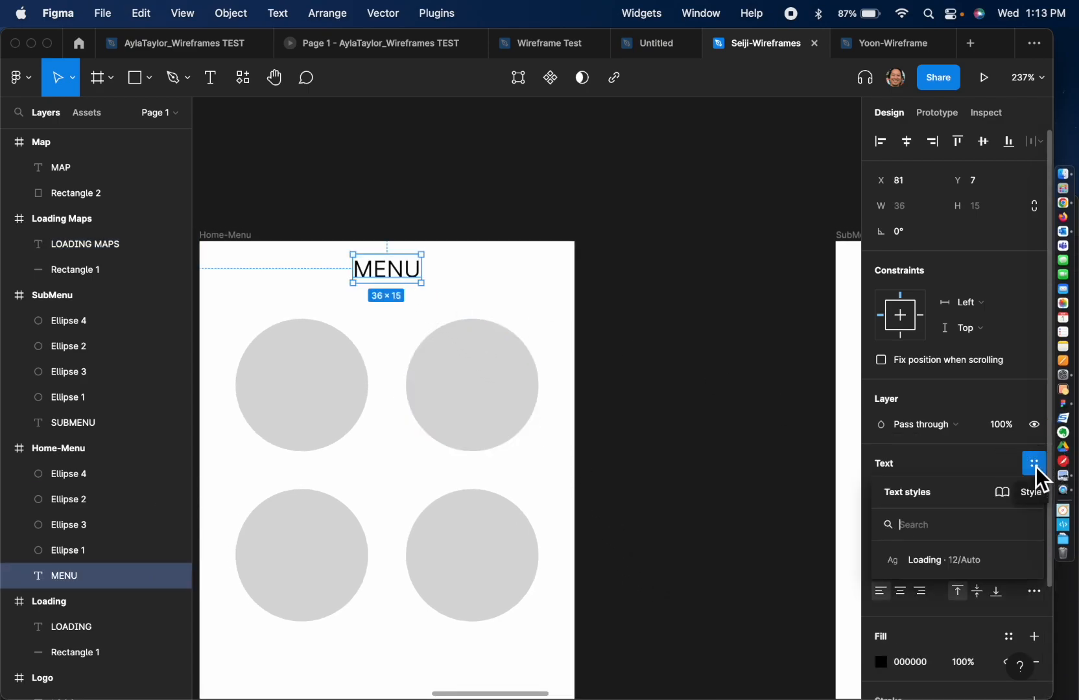
{"action": "left_click", "coordinate": [1029, 497]}
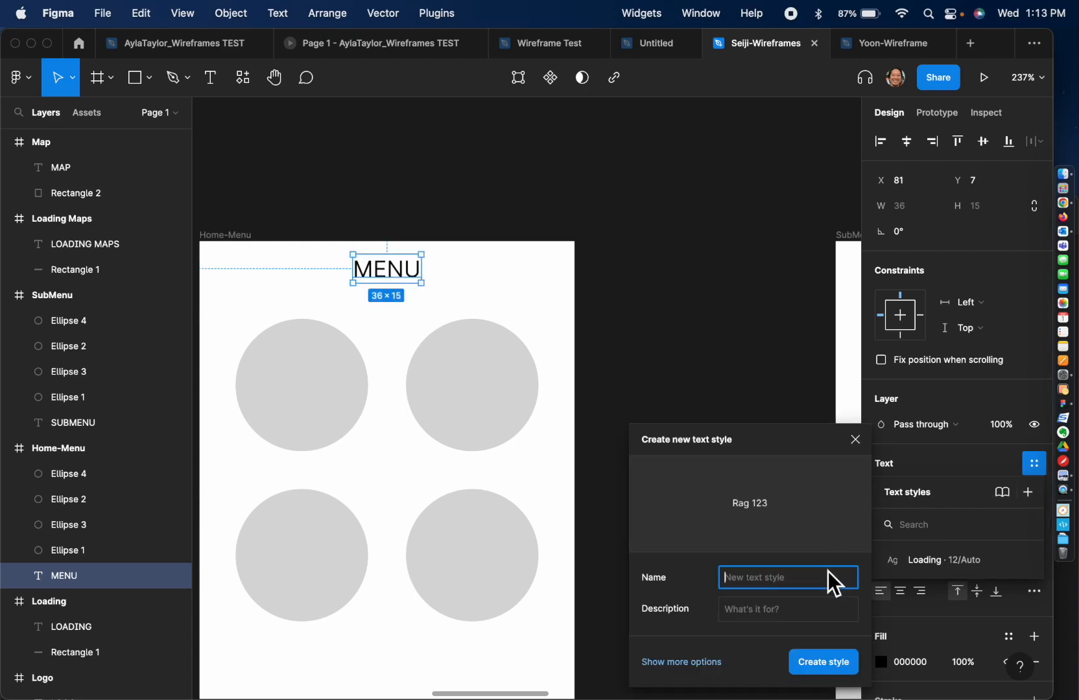
{"action": "type", "text": "H1"}
{"action": "key", "text": "BackSpace"}
{"action": "key", "text": "BackSpace"}
{"action": "type", "text": "Title"}
{"action": "left_click", "coordinate": [827, 668]}
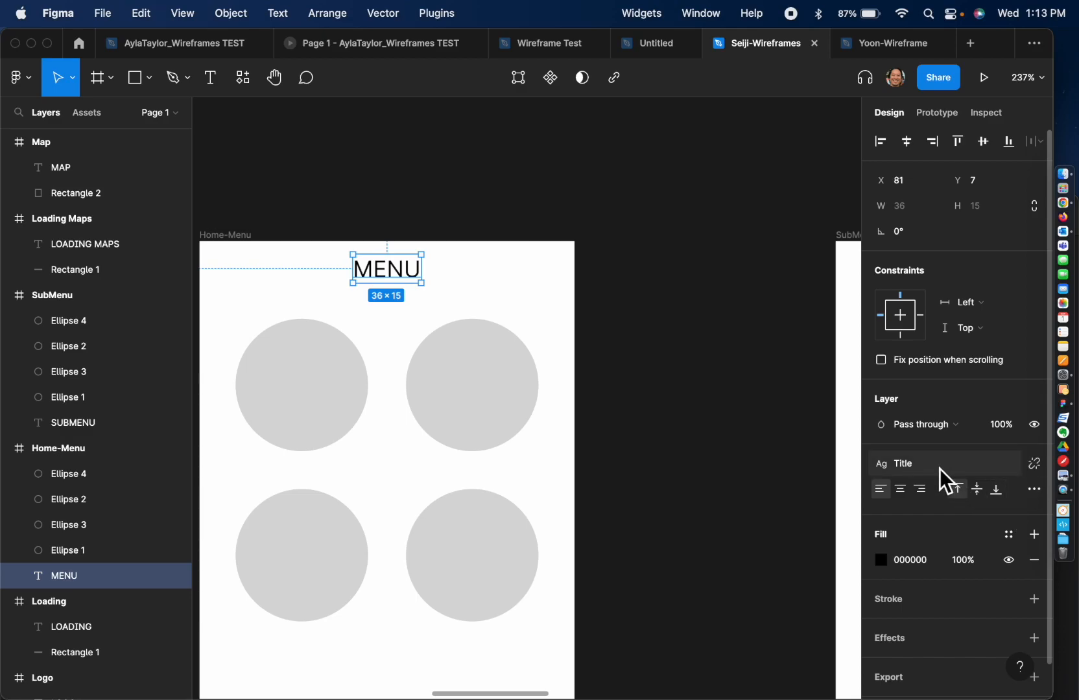
Open the Title text style's settings and browse through the available font list.
{"action": "left_click", "coordinate": [923, 469]}
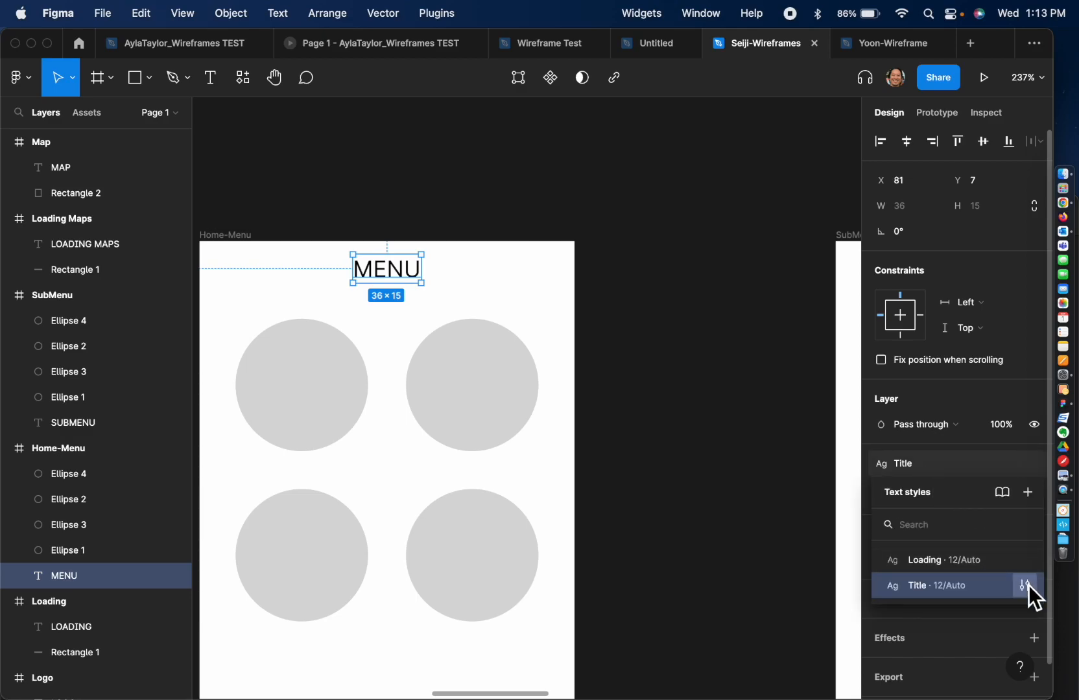
{"action": "left_click", "coordinate": [1027, 585]}
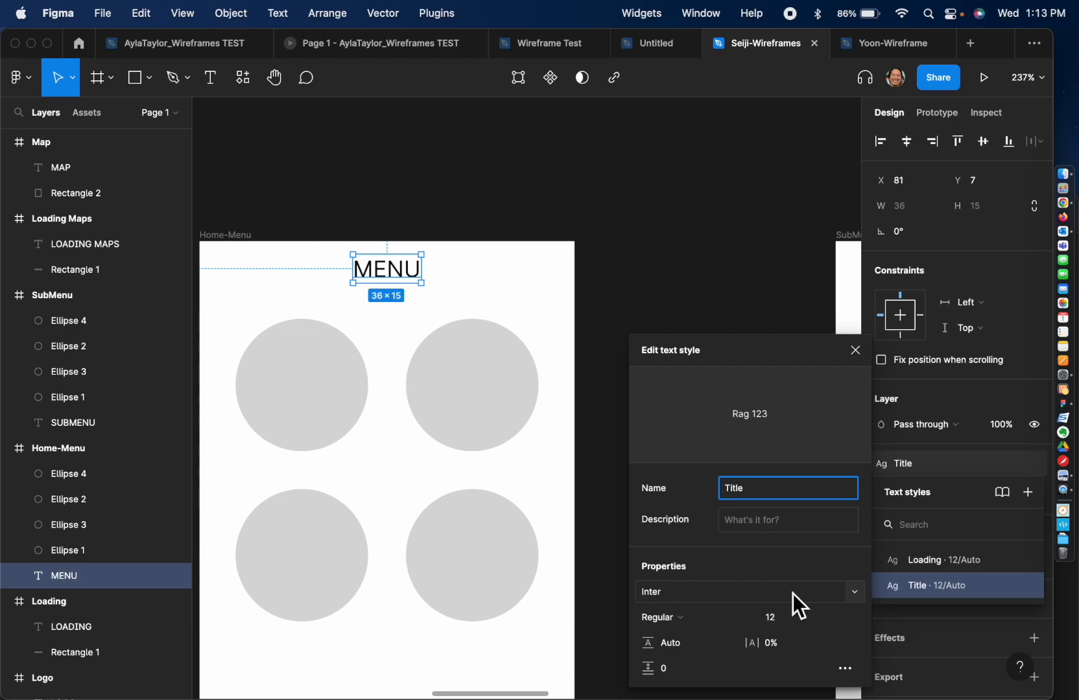
{"action": "left_click", "coordinate": [854, 597]}
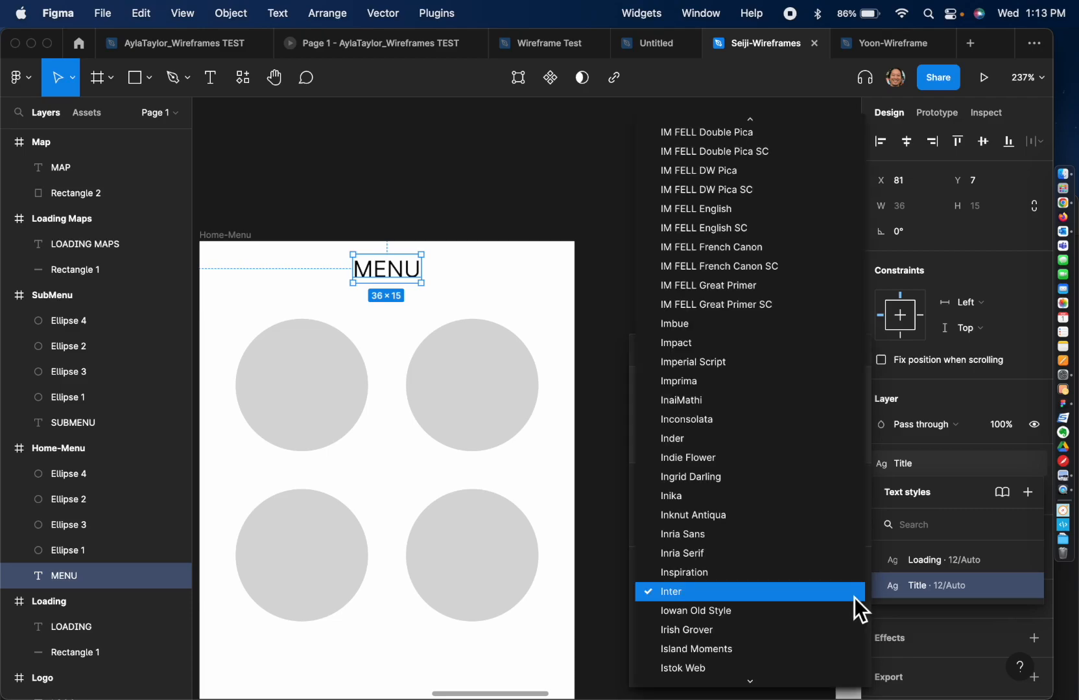
{"action": "scroll", "coordinate": [765, 401], "scroll_direction": "up", "scroll_amount": 8}
{"action": "scroll", "coordinate": [765, 401], "scroll_direction": "up", "scroll_amount": 2}
{"action": "scroll", "coordinate": [742, 188], "scroll_direction": "up", "scroll_amount": 5}
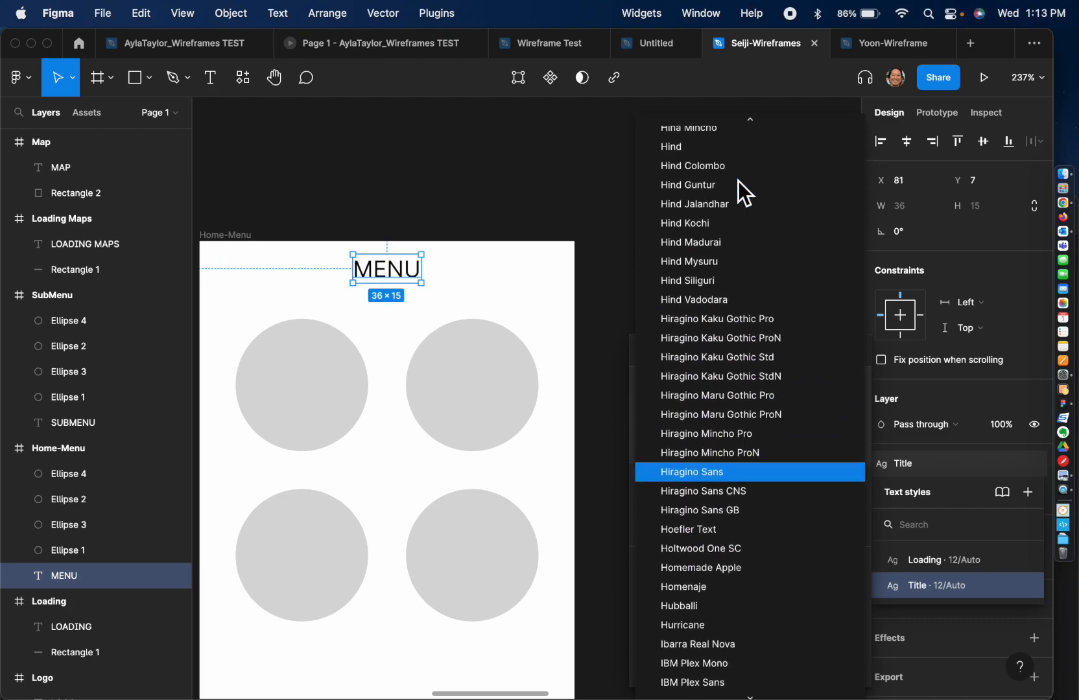
{"action": "scroll", "coordinate": [739, 183], "scroll_direction": "up", "scroll_amount": 3}
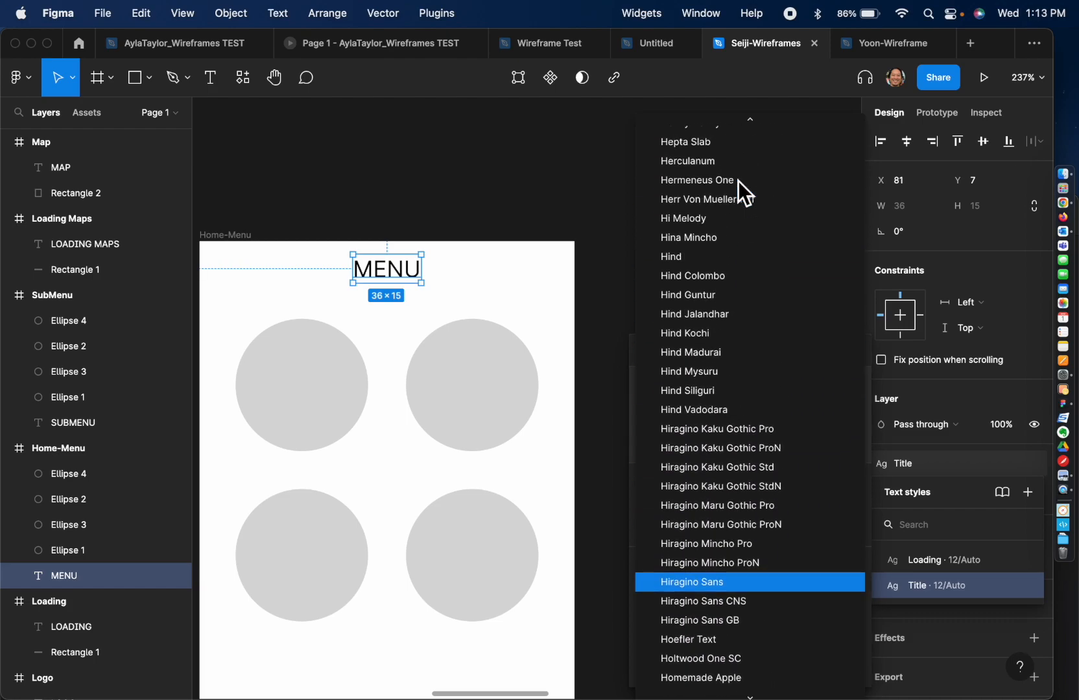
{"action": "scroll", "coordinate": [738, 182], "scroll_direction": "down", "scroll_amount": 6}
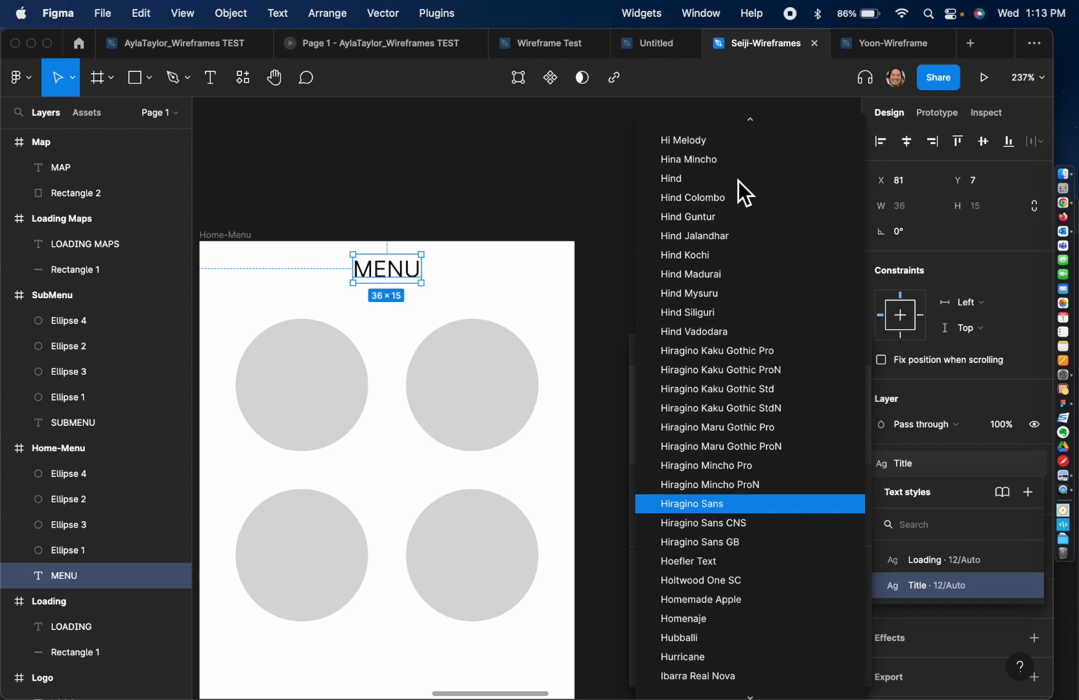
{"action": "scroll", "coordinate": [737, 181], "scroll_direction": "down", "scroll_amount": 20}
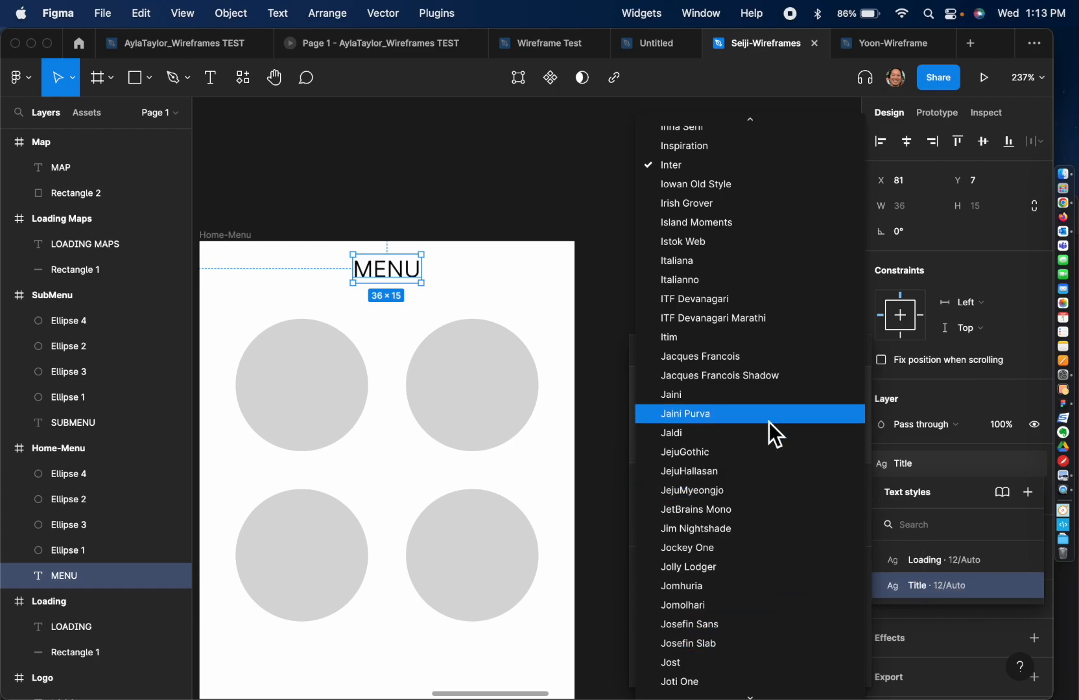
{"action": "scroll", "coordinate": [769, 422], "scroll_direction": "down", "scroll_amount": 20}
{"action": "scroll", "coordinate": [769, 422], "scroll_direction": "down", "scroll_amount": 20}
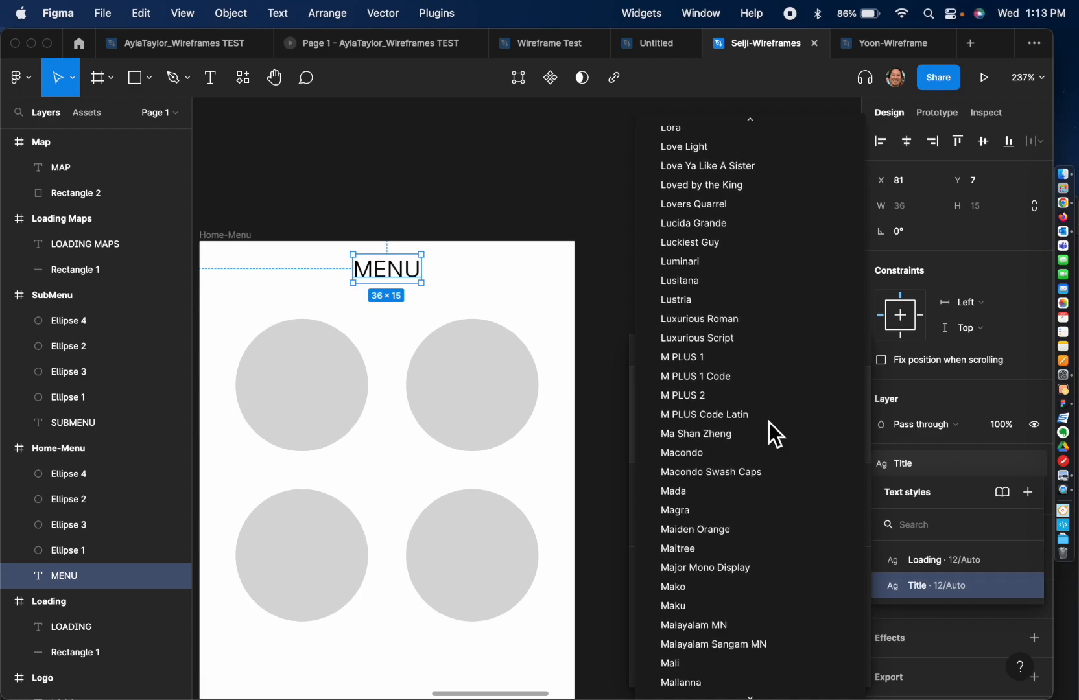
{"action": "left_click", "coordinate": [940, 587]}
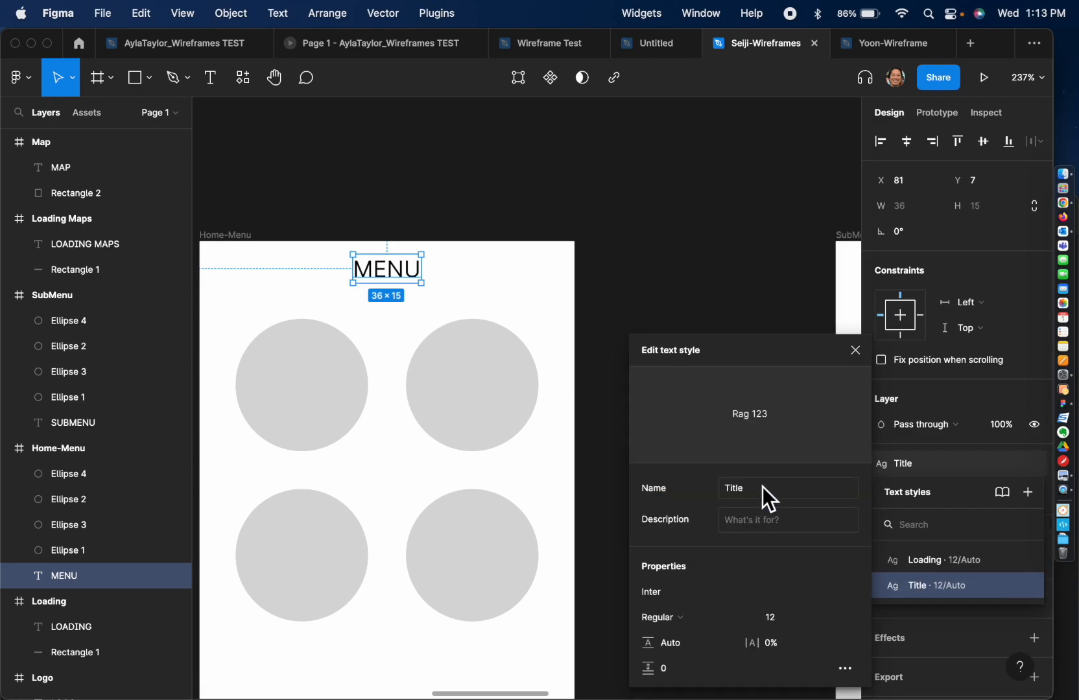
Set the Title text style to Roboto Light at size 14.
{"action": "left_click", "coordinate": [735, 595]}
{"action": "type", "text": "Roboto"}
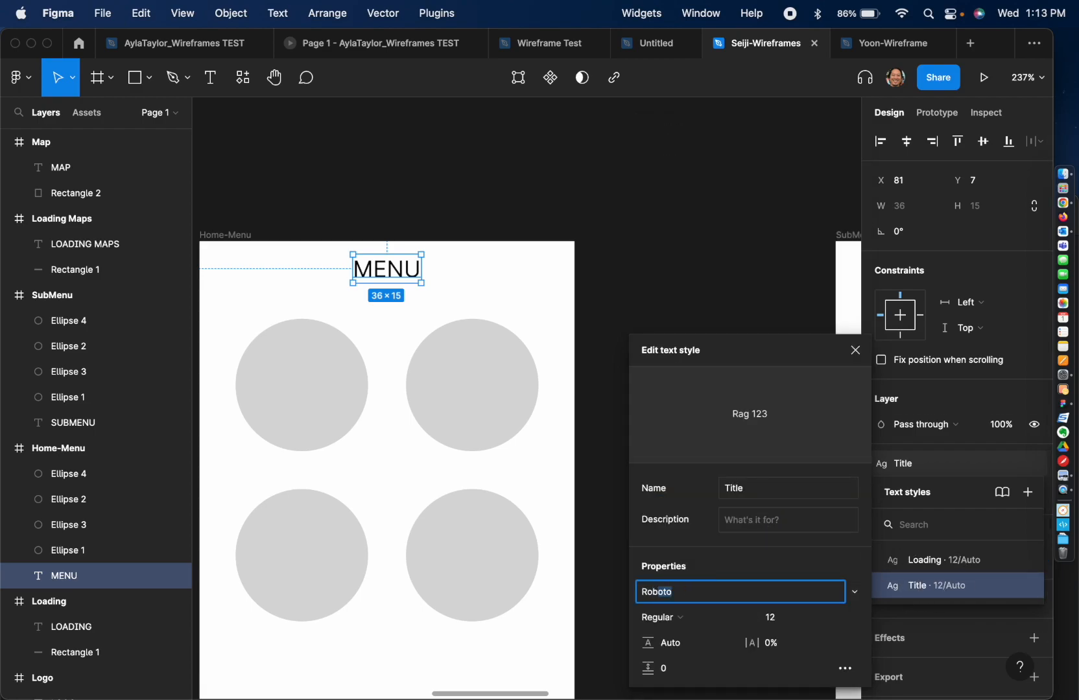
{"action": "left_click", "coordinate": [661, 619]}
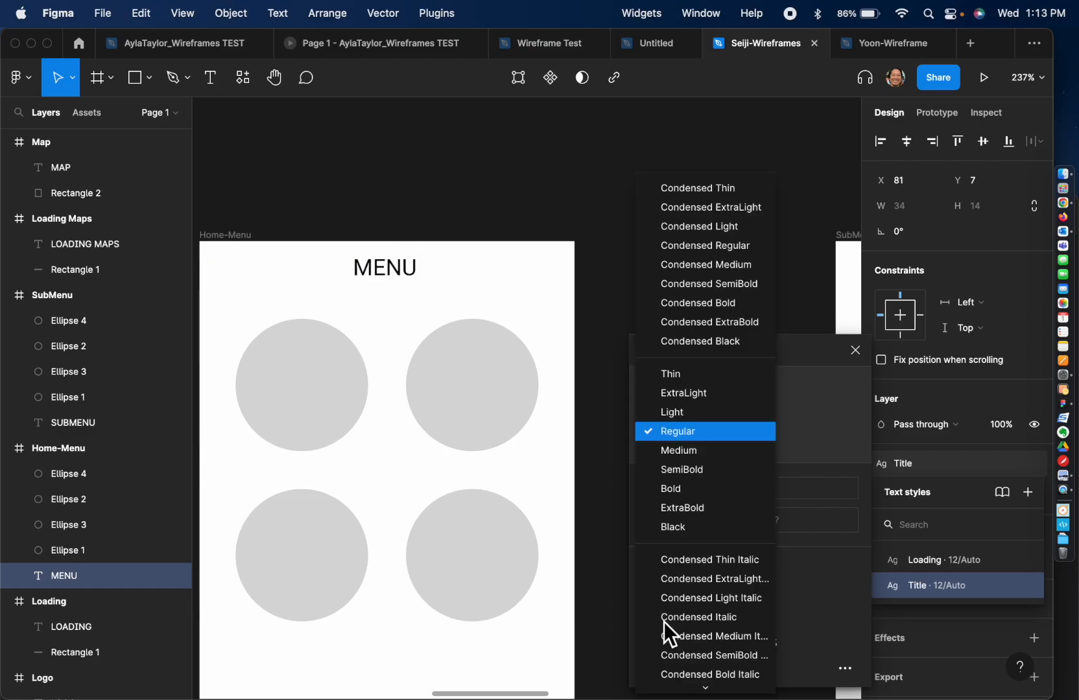
{"action": "left_click", "coordinate": [693, 418]}
{"action": "left_click", "coordinate": [834, 624]}
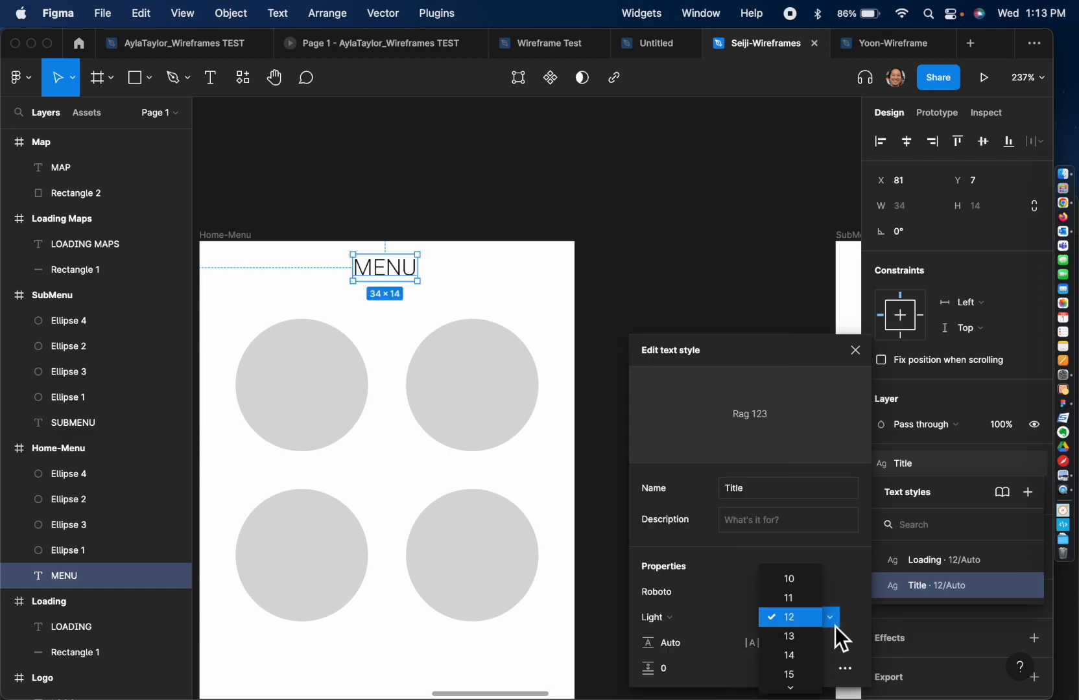
{"action": "left_click", "coordinate": [816, 662]}
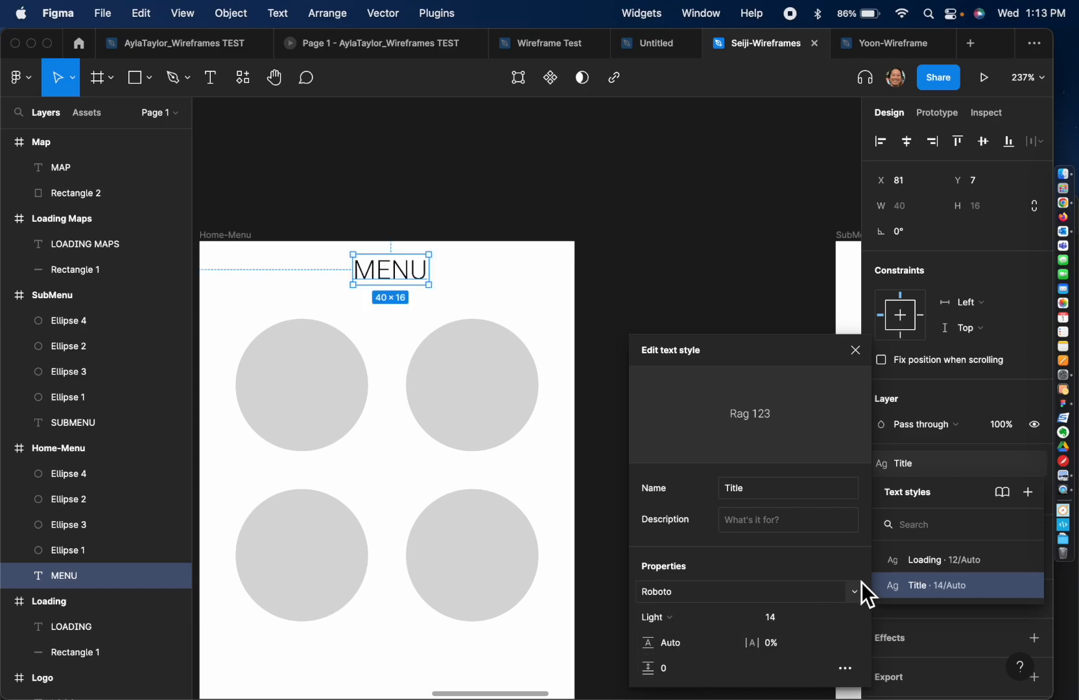
Center-align the MENU label's text and nudge the label slightly to center it at the top of the Home-Menu frame.
{"action": "left_click", "coordinate": [807, 329]}
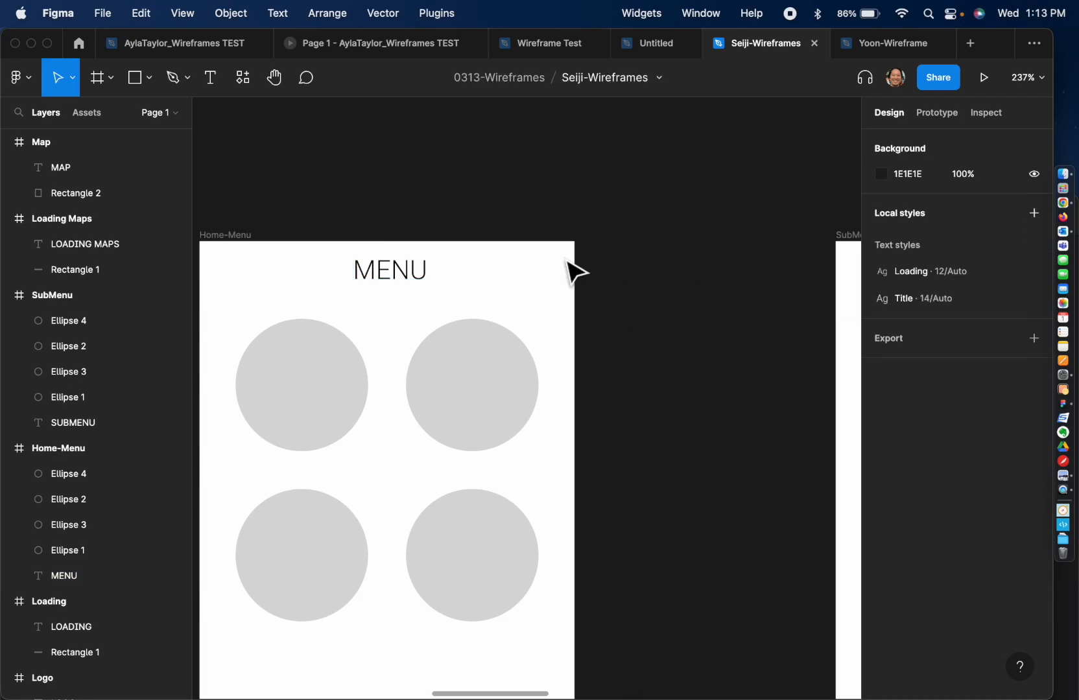
{"action": "left_click", "coordinate": [392, 275]}
{"action": "left_click", "coordinate": [903, 489]}
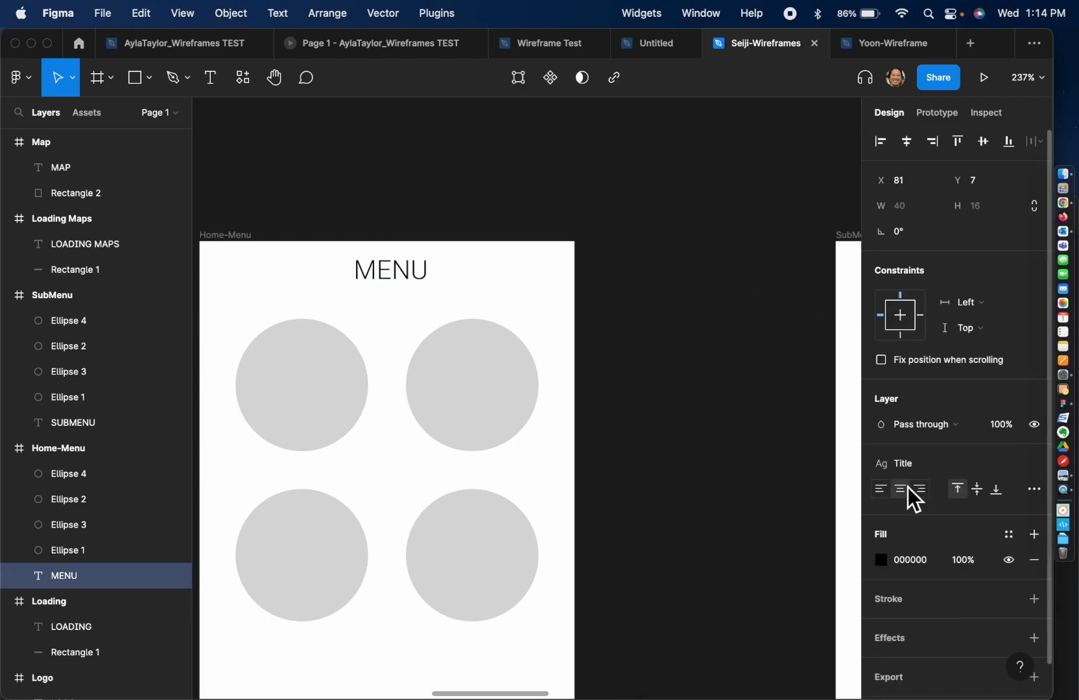
{"action": "mouse_move", "coordinate": [425, 289]}
{"action": "left_mouse_down"}
{"action": "mouse_move", "coordinate": [404, 289]}
{"action": "mouse_move", "coordinate": [422, 295]}
{"action": "left_mouse_up"}
Apply the Title text style to the SUBMENU label in the SubMenu frame.
{"action": "scroll", "coordinate": [712, 345], "scroll_direction": "right", "scroll_amount": 5}
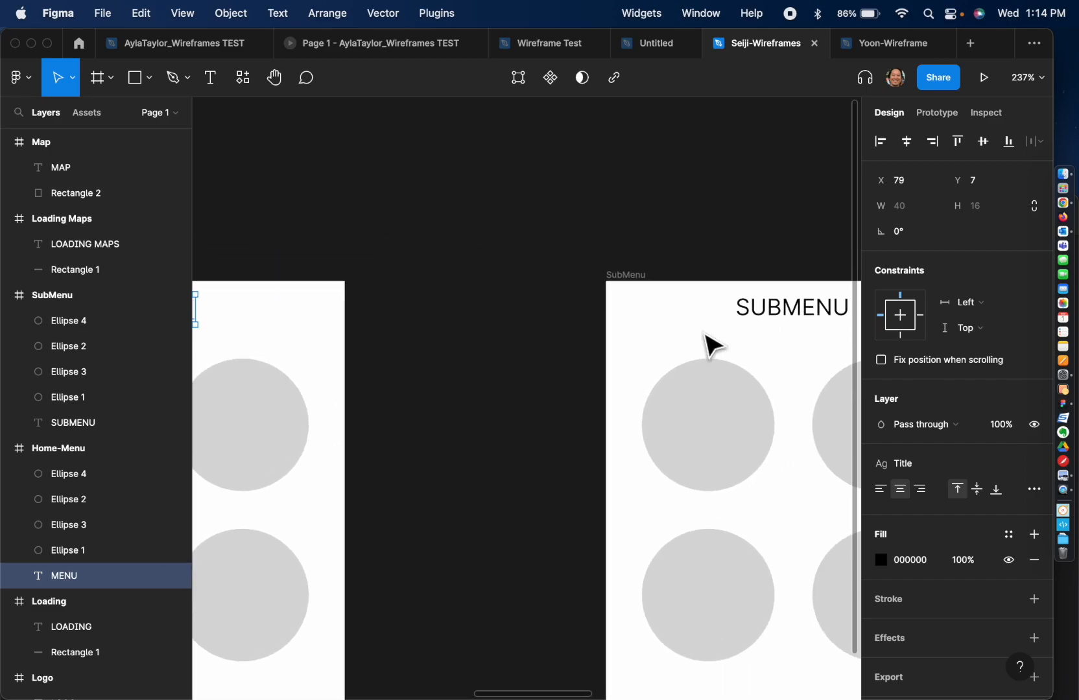
{"action": "left_click", "coordinate": [786, 310]}
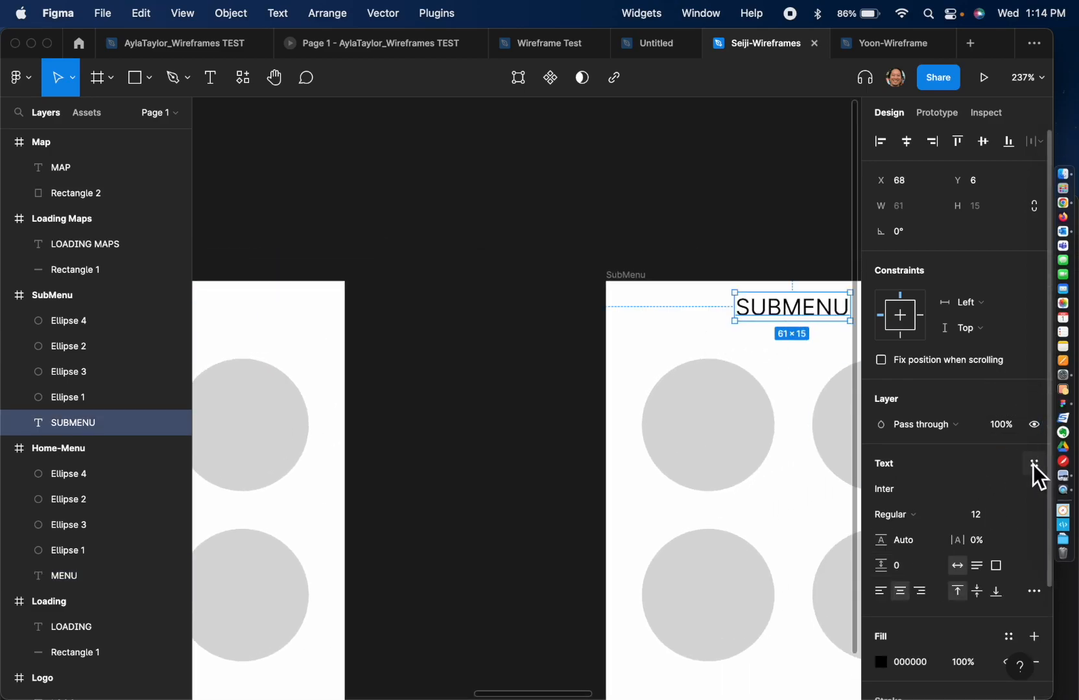
{"action": "left_click", "coordinate": [1033, 464]}
{"action": "left_click", "coordinate": [951, 586]}
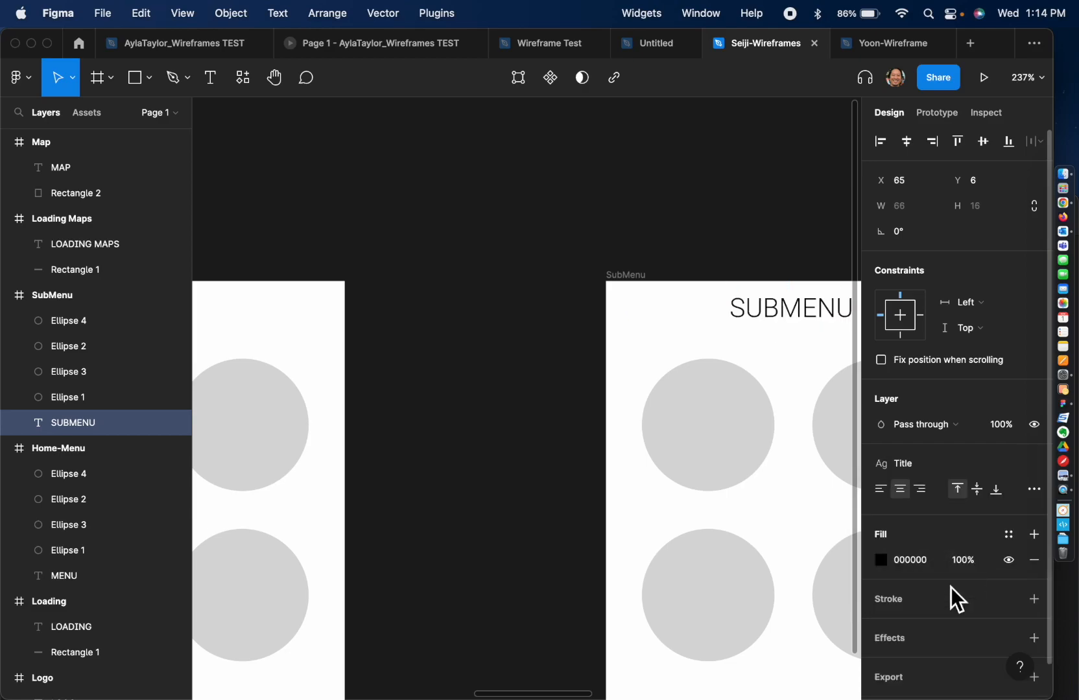
{"action": "left_click", "coordinate": [548, 353]}
Zoom out and pan across the Logo, Loading, Home-Menu and SubMenu frames to review the styled labels.
{"action": "scroll", "coordinate": [512, 361], "scroll_direction": "down", "scroll_amount": 6}
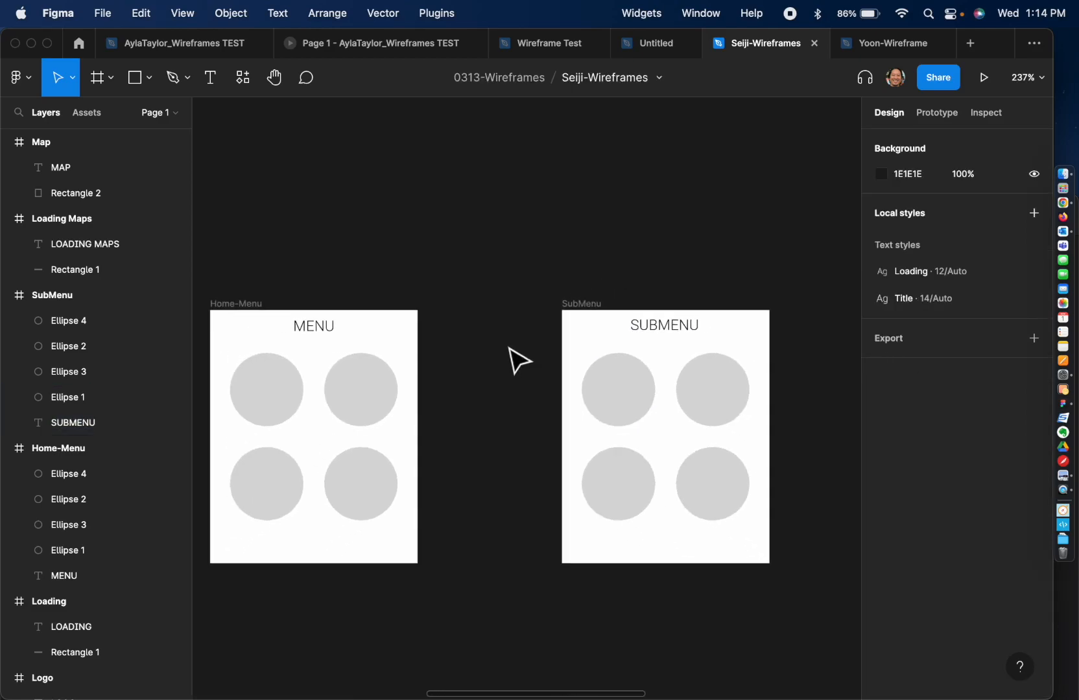
{"action": "scroll", "coordinate": [513, 361], "scroll_direction": "left", "scroll_amount": 3}
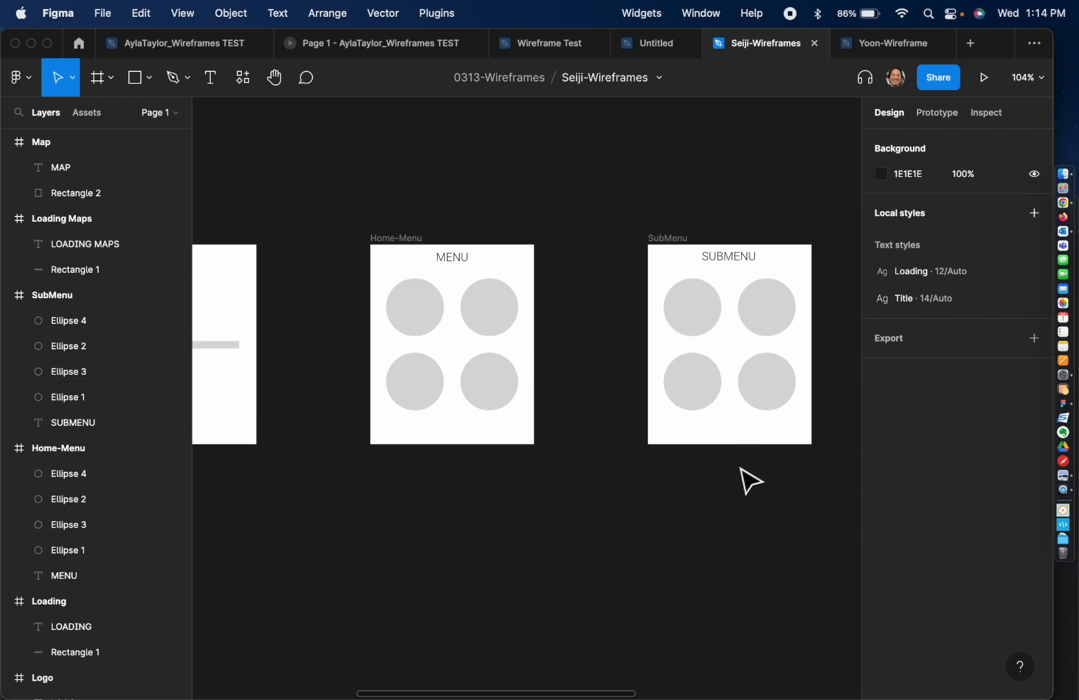
{"action": "scroll", "coordinate": [750, 481], "scroll_direction": "left", "scroll_amount": 10}
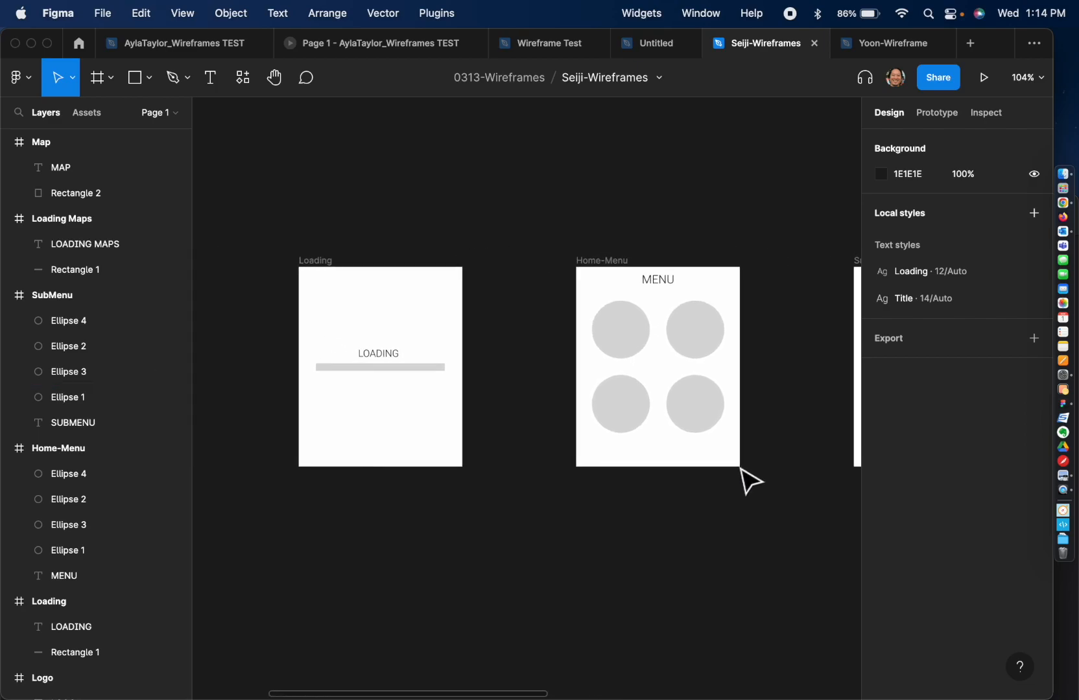
{"action": "scroll", "coordinate": [750, 481], "scroll_direction": "right", "scroll_amount": 5}
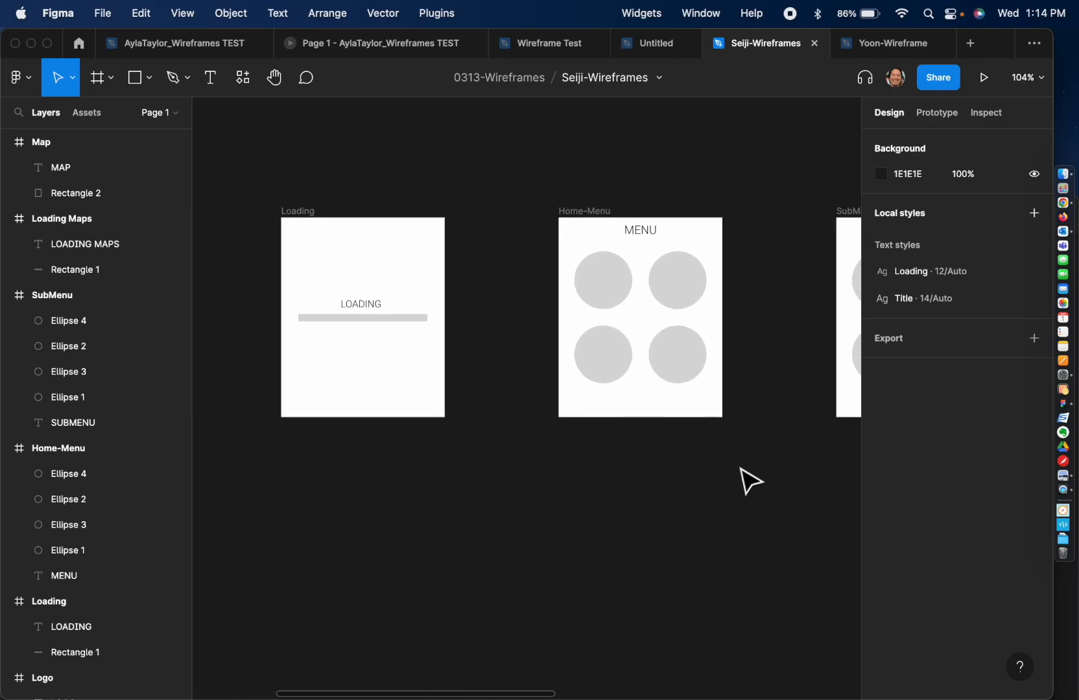
{"action": "left_click", "coordinate": [651, 232]}
{"action": "left_click", "coordinate": [724, 501]}
{"action": "scroll", "coordinate": [724, 500], "scroll_direction": "right", "scroll_amount": 5}
{"action": "scroll", "coordinate": [724, 500], "scroll_direction": "up", "scroll_amount": 3}
{"action": "scroll", "coordinate": [724, 501], "scroll_direction": "down", "scroll_amount": 3}
{"action": "scroll", "coordinate": [724, 501], "scroll_direction": "right", "scroll_amount": 1}
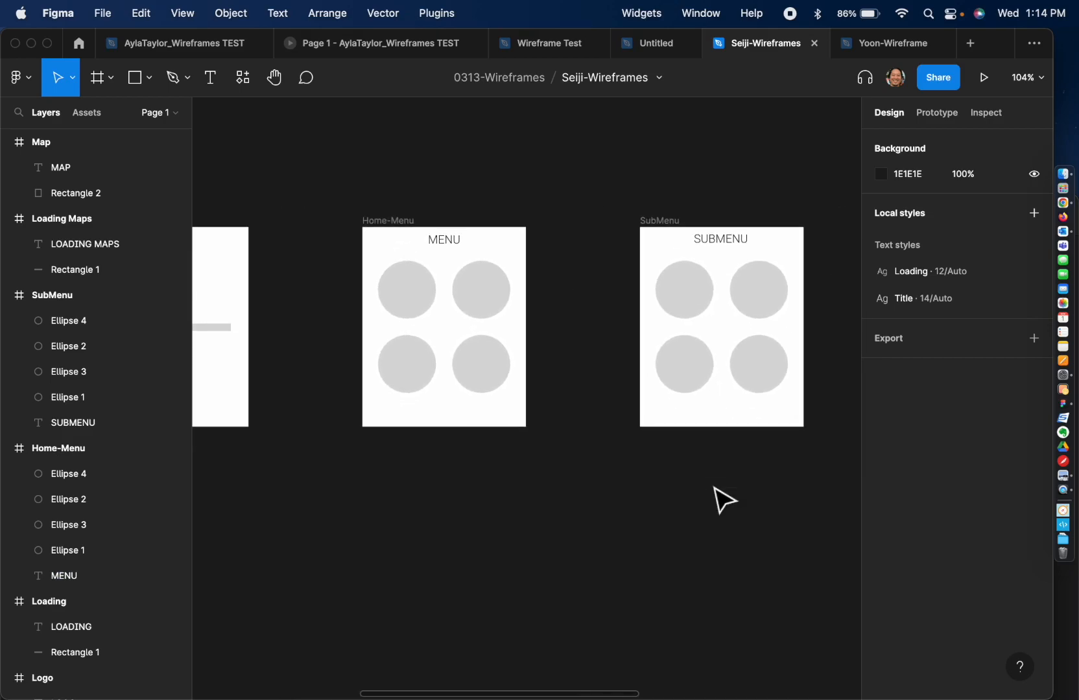
{"action": "scroll", "coordinate": [714, 488], "scroll_direction": "down", "scroll_amount": 4}
{"action": "scroll", "coordinate": [713, 488], "scroll_direction": "left", "scroll_amount": 4}
{"action": "scroll", "coordinate": [714, 488], "scroll_direction": "down", "scroll_amount": 2}
{"action": "scroll", "coordinate": [714, 487], "scroll_direction": "up", "scroll_amount": 2}
{"action": "scroll", "coordinate": [714, 488], "scroll_direction": "right", "scroll_amount": 3}
{"action": "scroll", "coordinate": [714, 487], "scroll_direction": "down", "scroll_amount": 1}
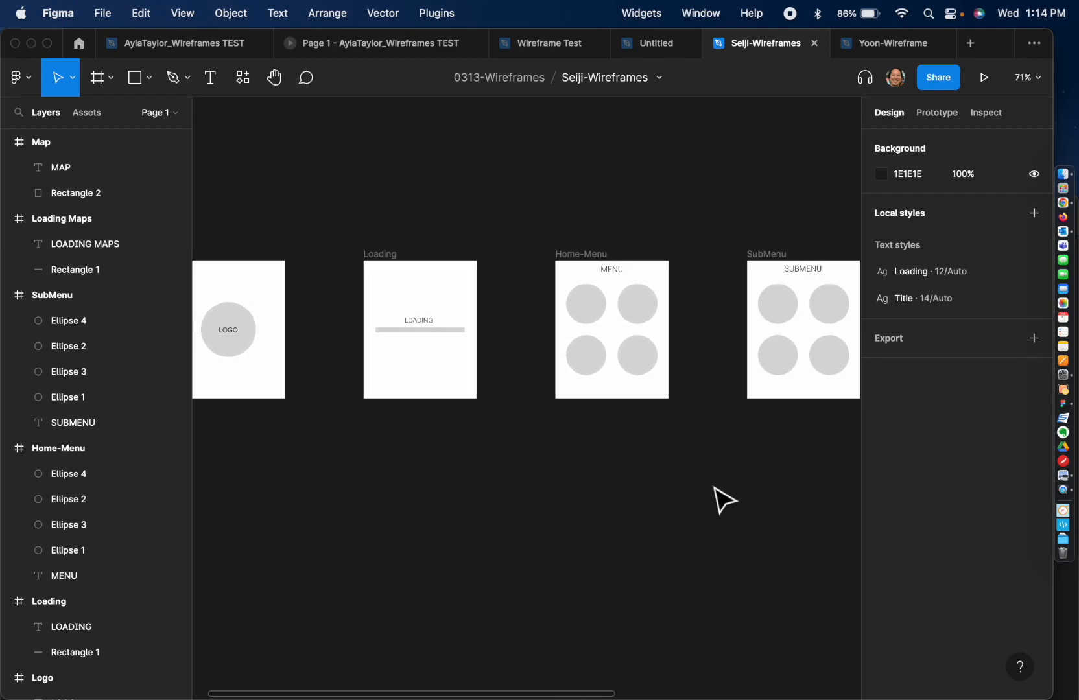
{"action": "scroll", "coordinate": [724, 501], "scroll_direction": "left", "scroll_amount": 3}
{"action": "scroll", "coordinate": [724, 501], "scroll_direction": "up", "scroll_amount": 1}
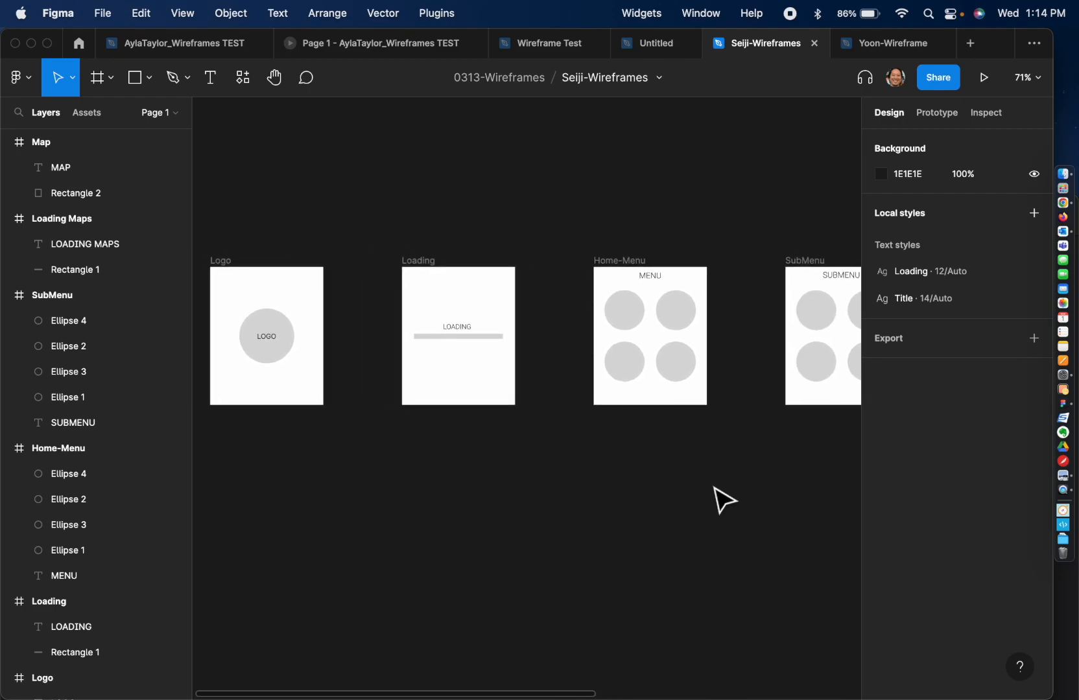